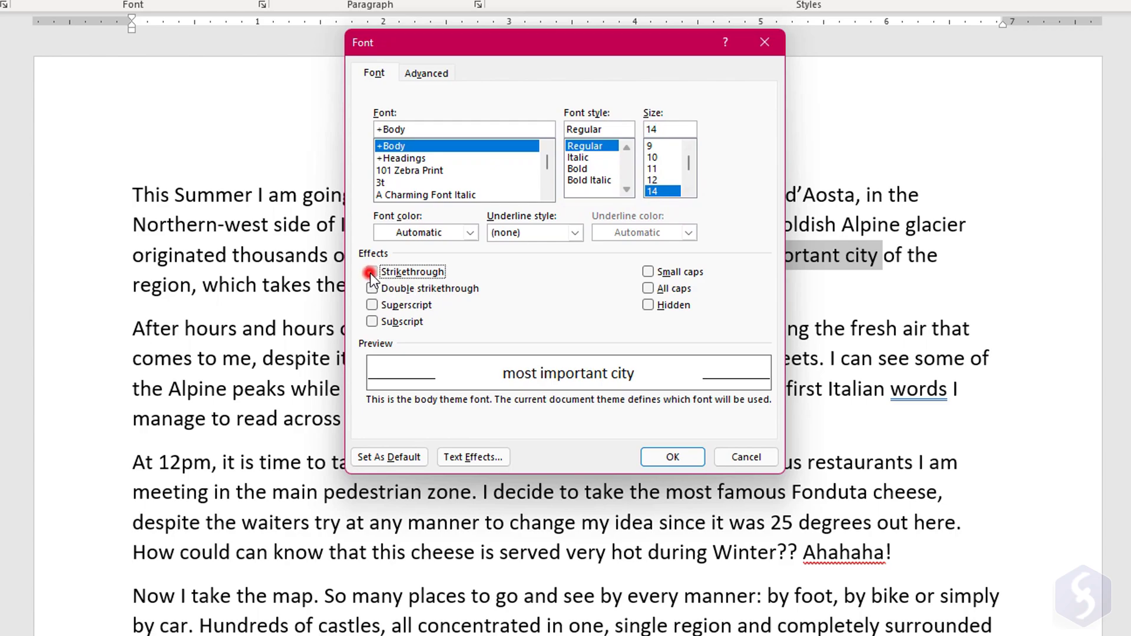
- Preview strikethrough, double strikethrough, small caps and all caps on 'most important city', leaving none applied
click(370, 272)
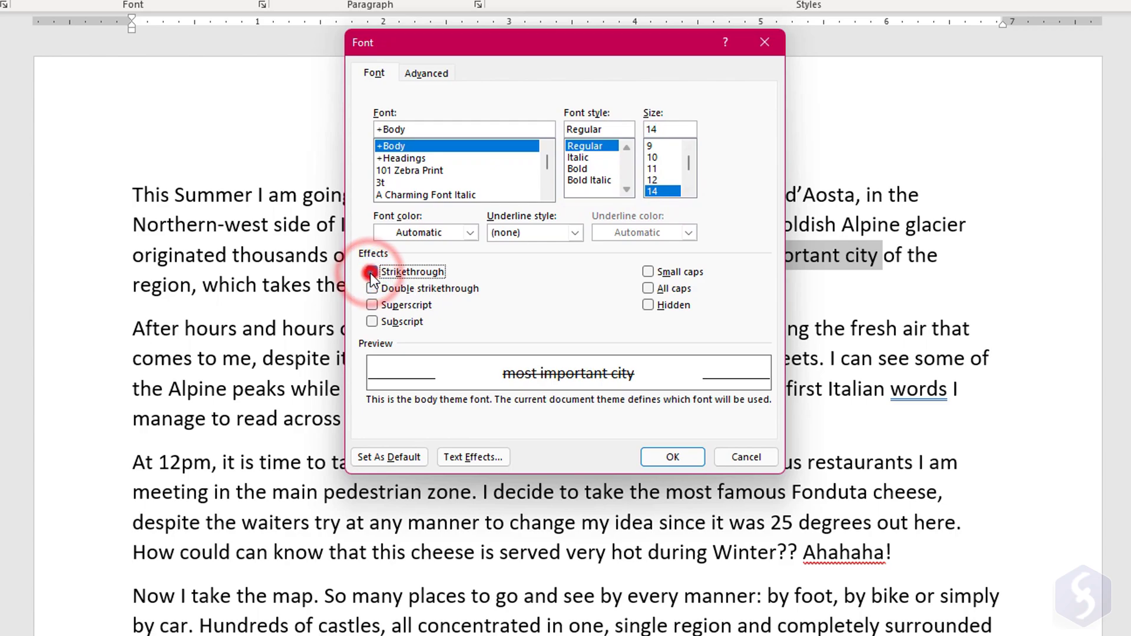
click(372, 288)
click(372, 288)
click(648, 272)
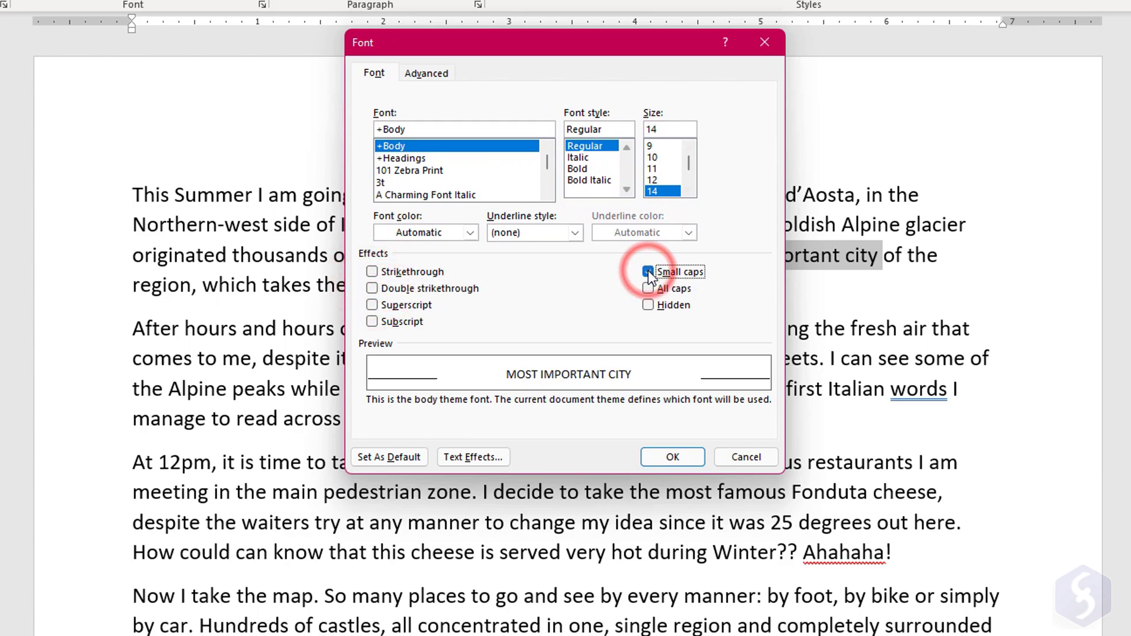
click(648, 272)
click(649, 288)
click(650, 288)
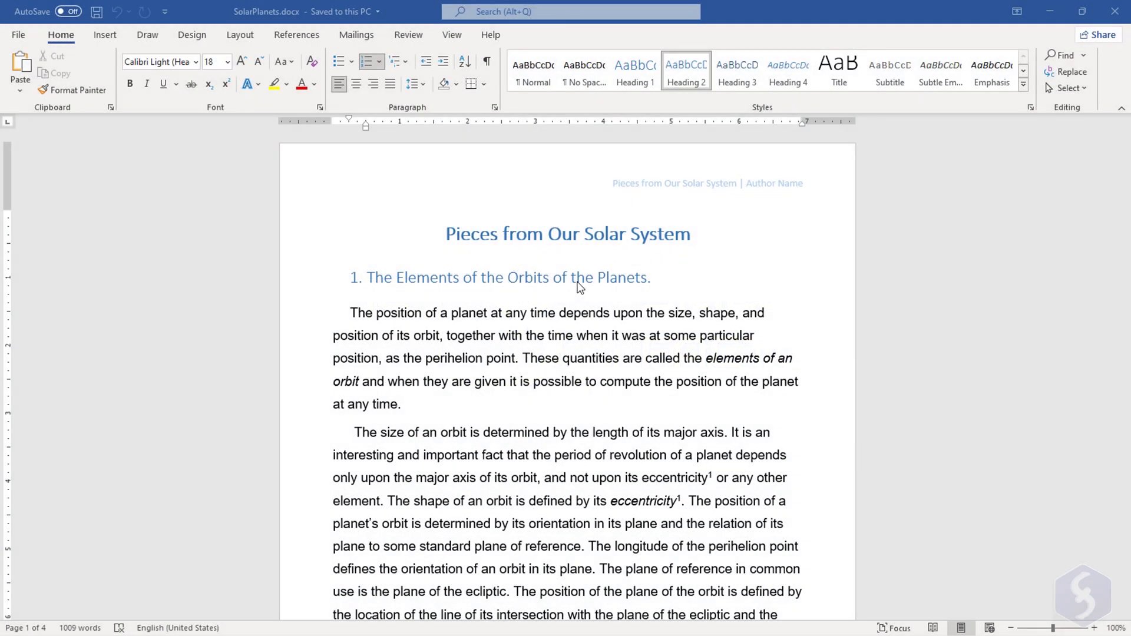
- Scroll SolarPlanets.docx down to the planet distance and period table
scroll(547, 344, down, 6)
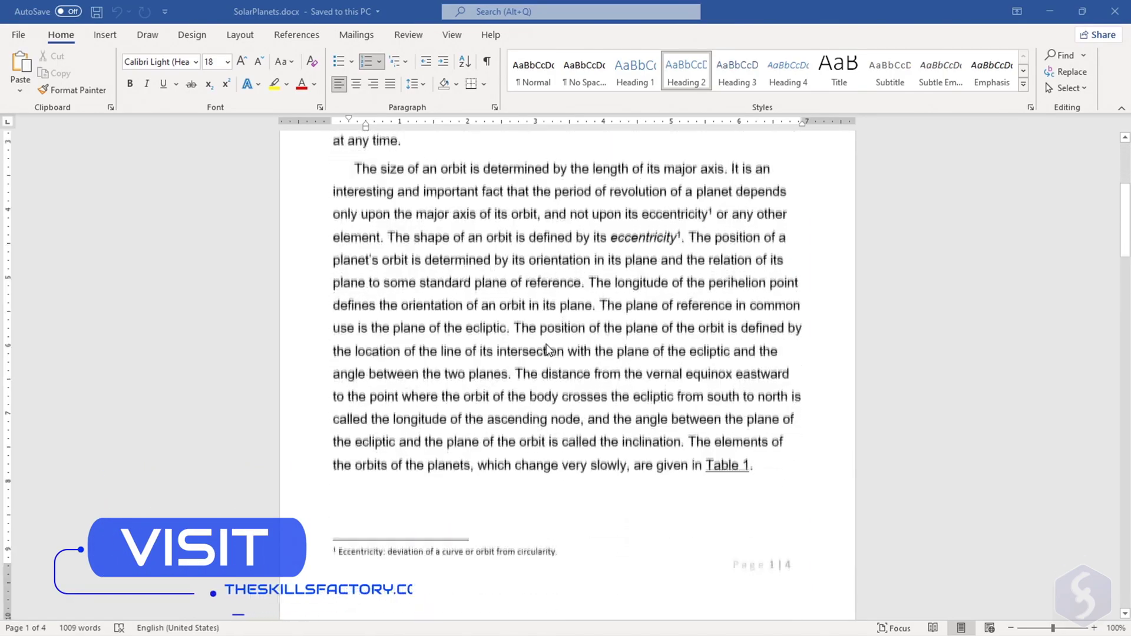
scroll(695, 384, down, 4)
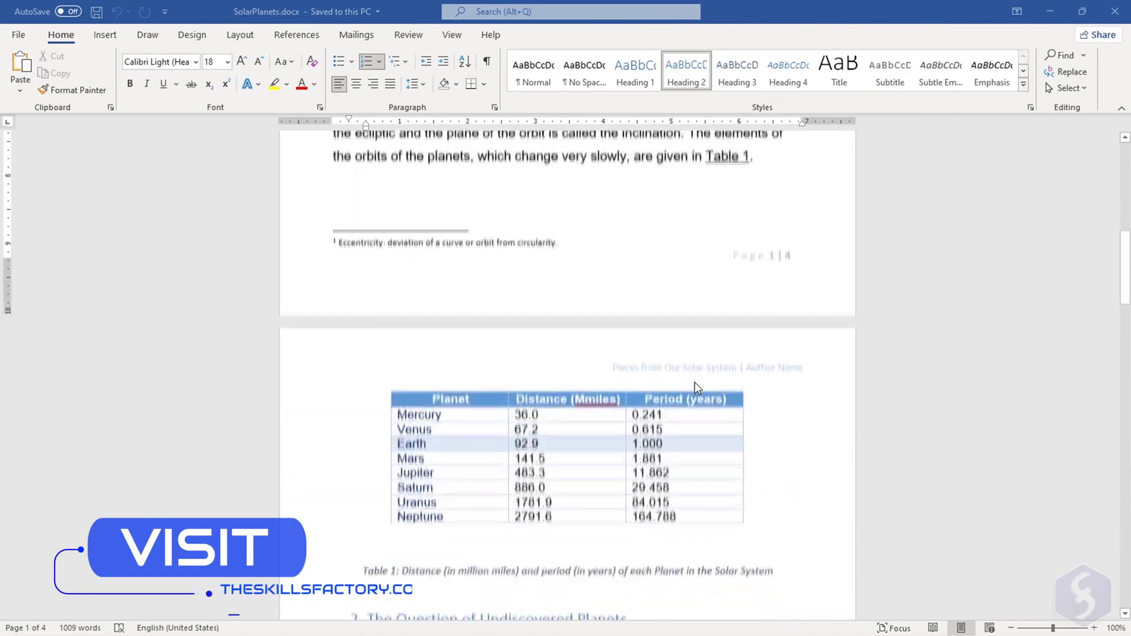
scroll(719, 484, down, 2)
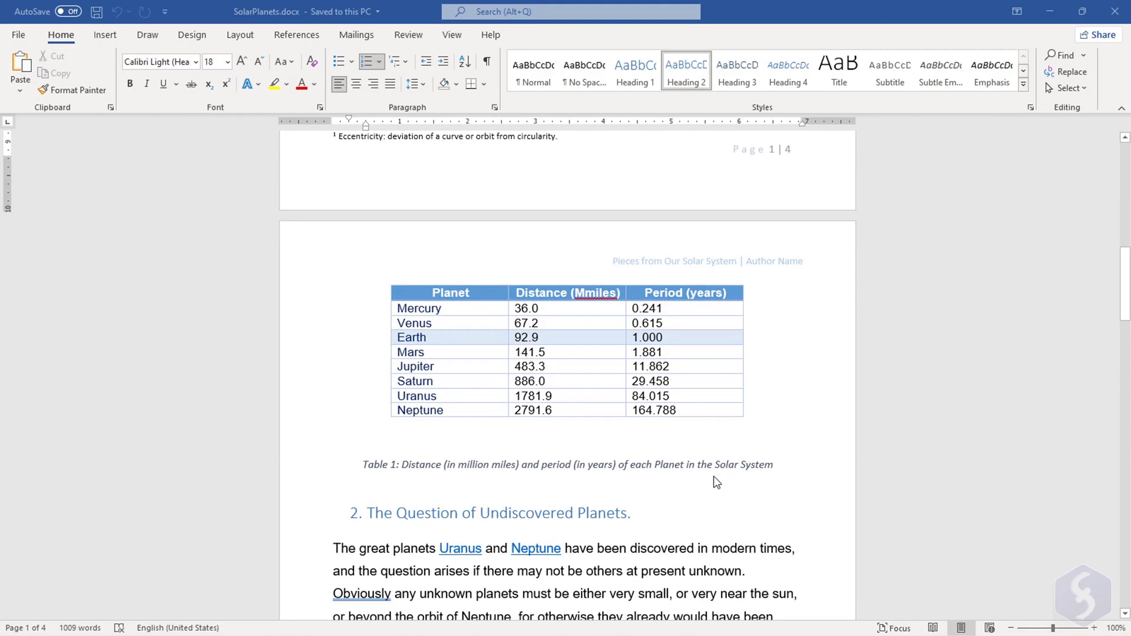
- Scroll through the Microsoft Word page and the Microsoft 365 plan comparison
scroll(381, 481, down, 5)
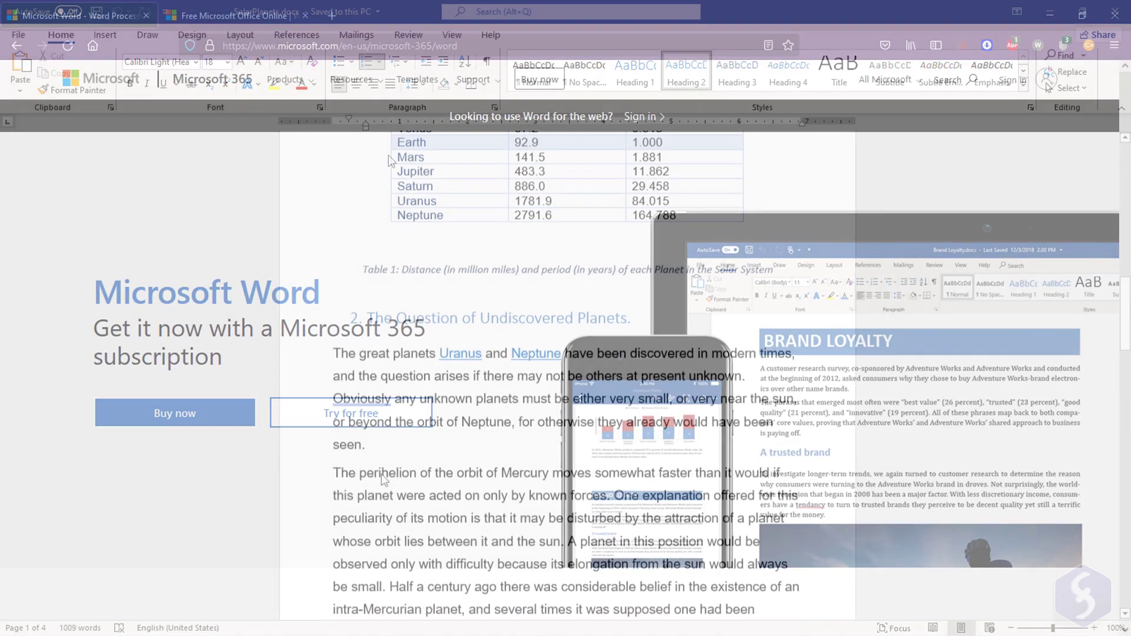
scroll(508, 252, down, 10)
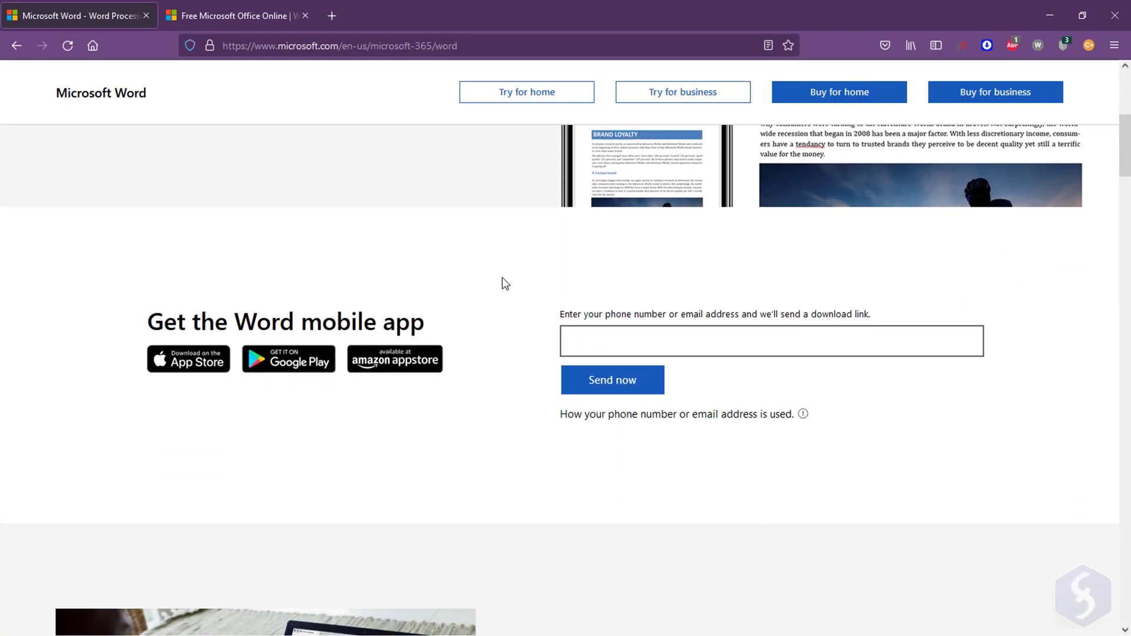
scroll(512, 311, down, 2)
scroll(631, 321, up, 1)
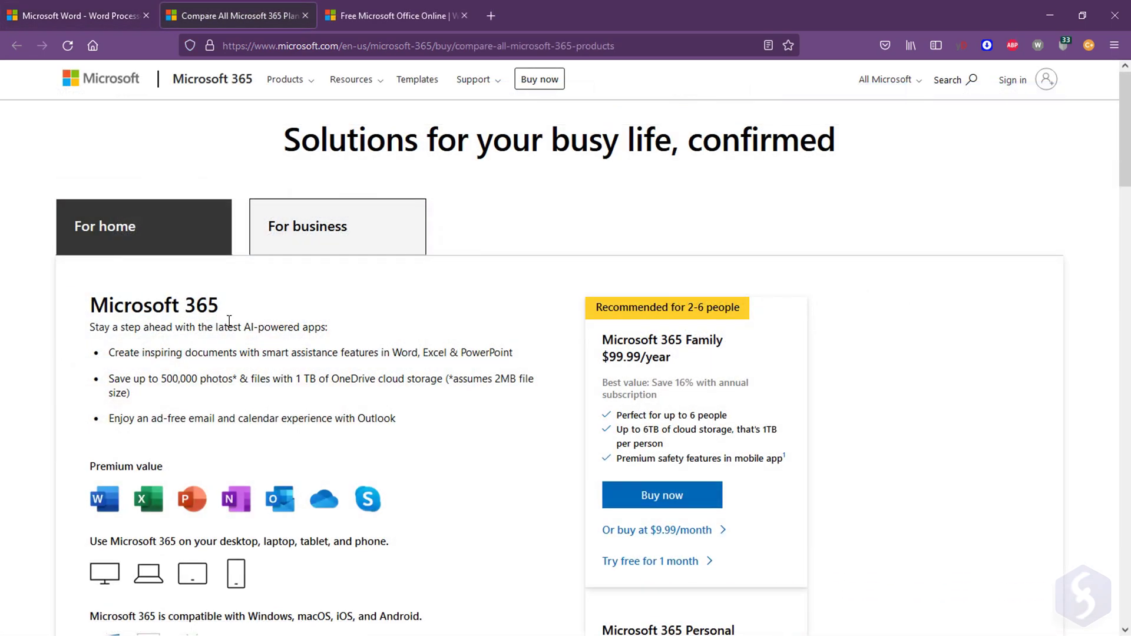
scroll(471, 324, down, 1)
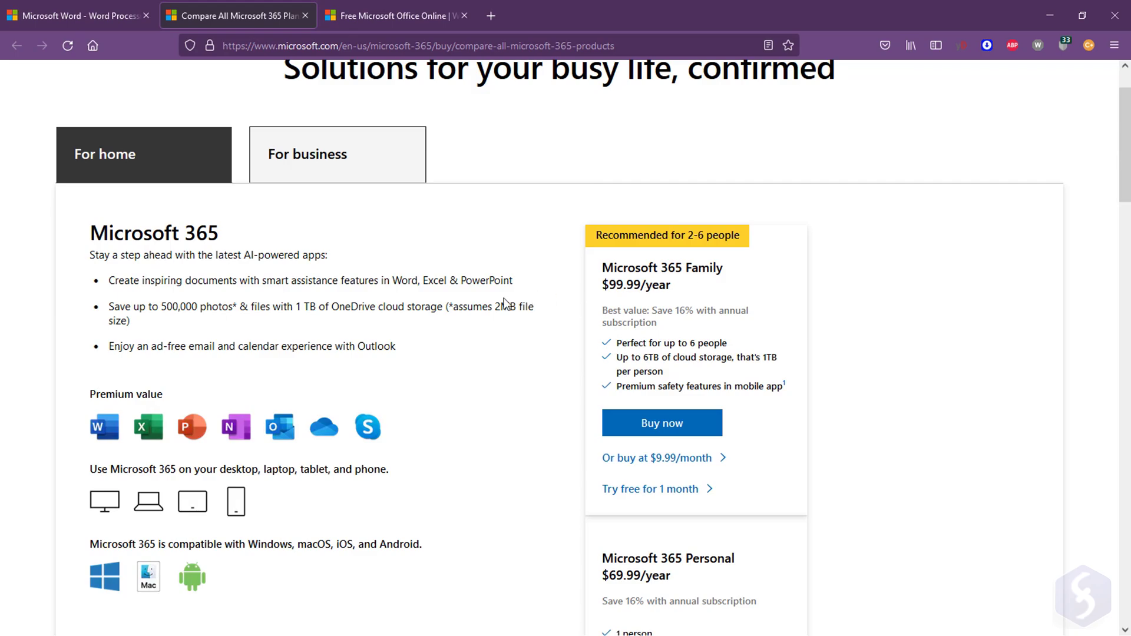
scroll(465, 312, down, 2)
scroll(354, 235, up, 2)
- Show the Microsoft 365 business plans and look over the free Office online page
click(318, 156)
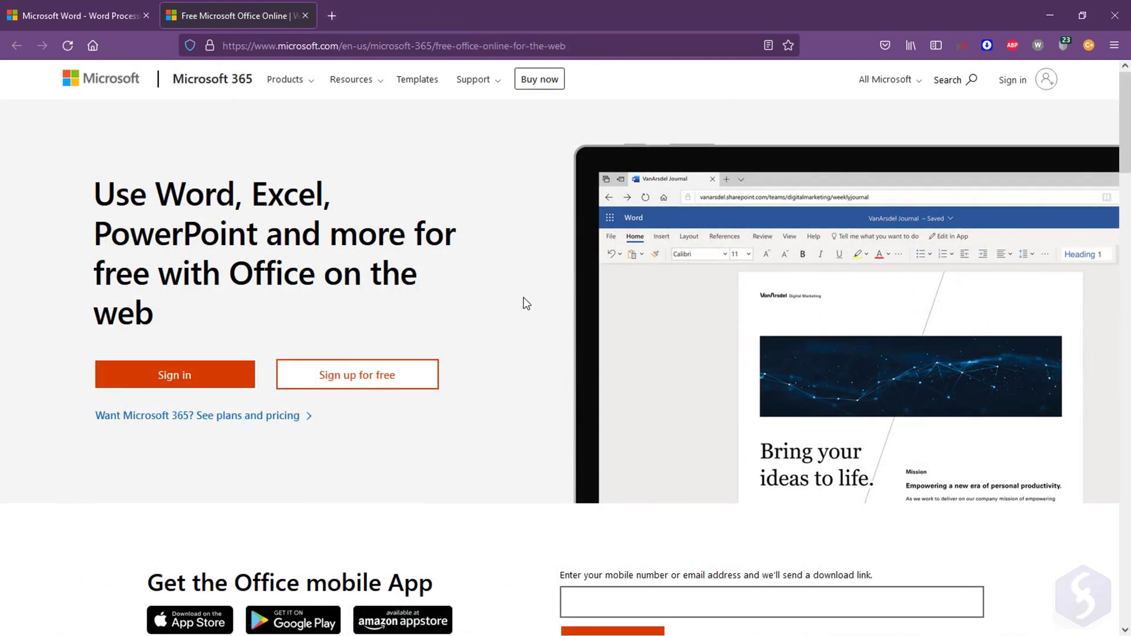
scroll(523, 297, down, 10)
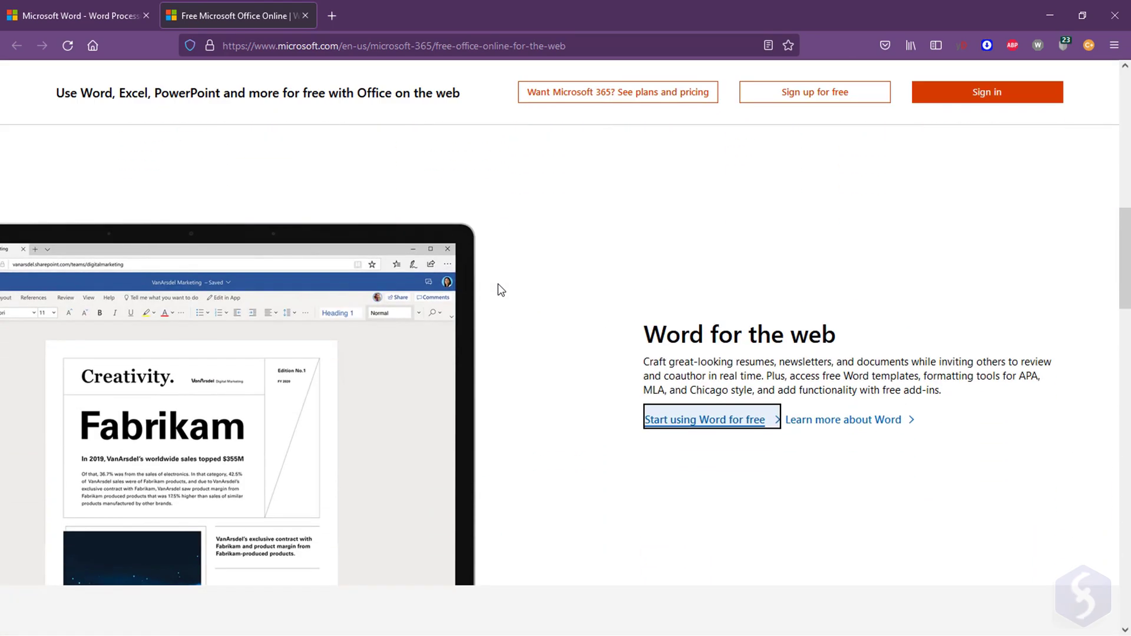
scroll(497, 284, down, 6)
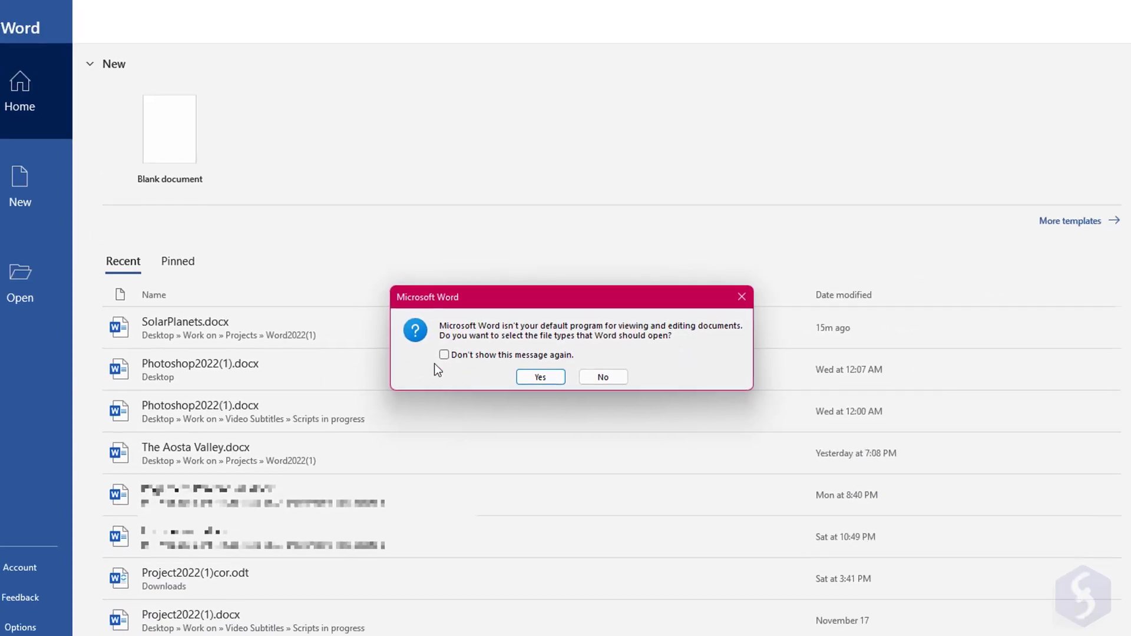
- Answer No to the default-program prompt, then create a Blank document from New
click(601, 374)
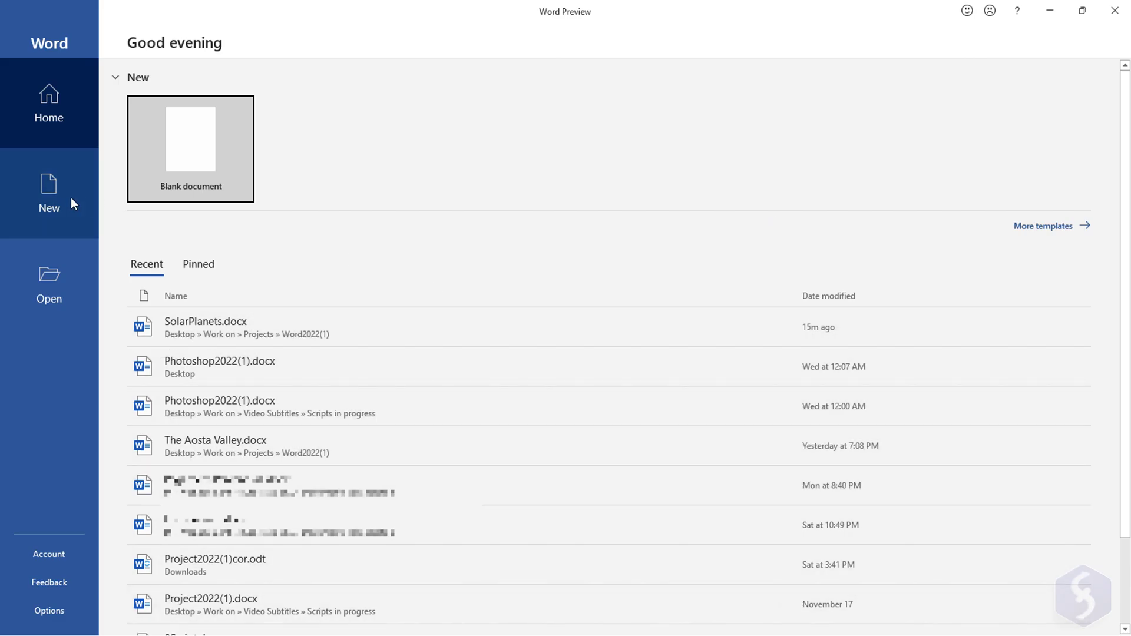
click(44, 195)
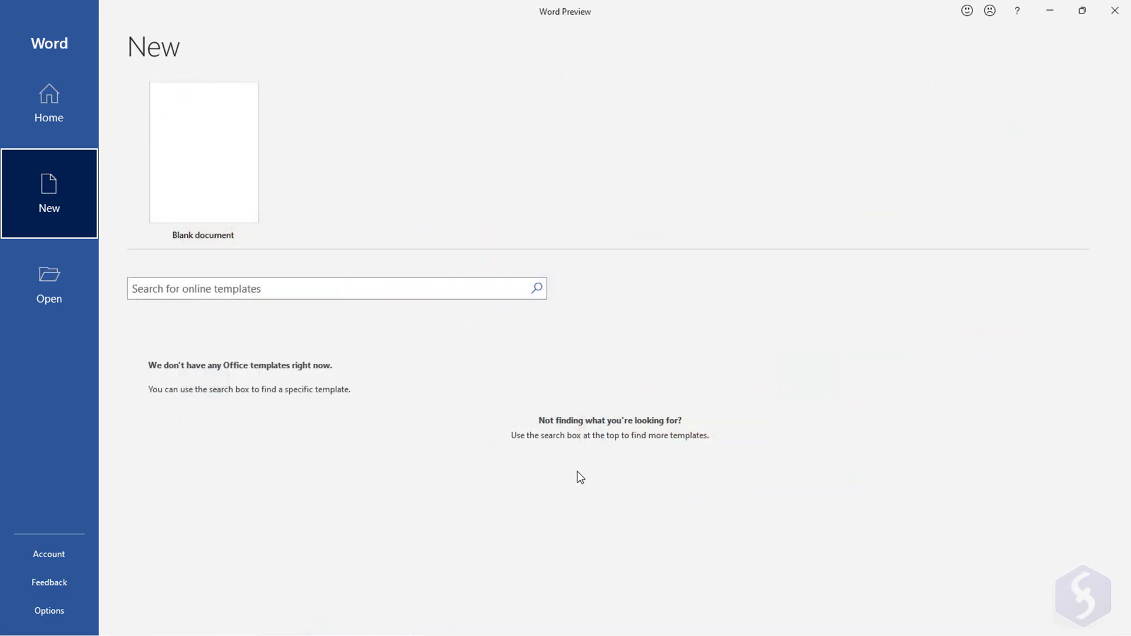
click(176, 150)
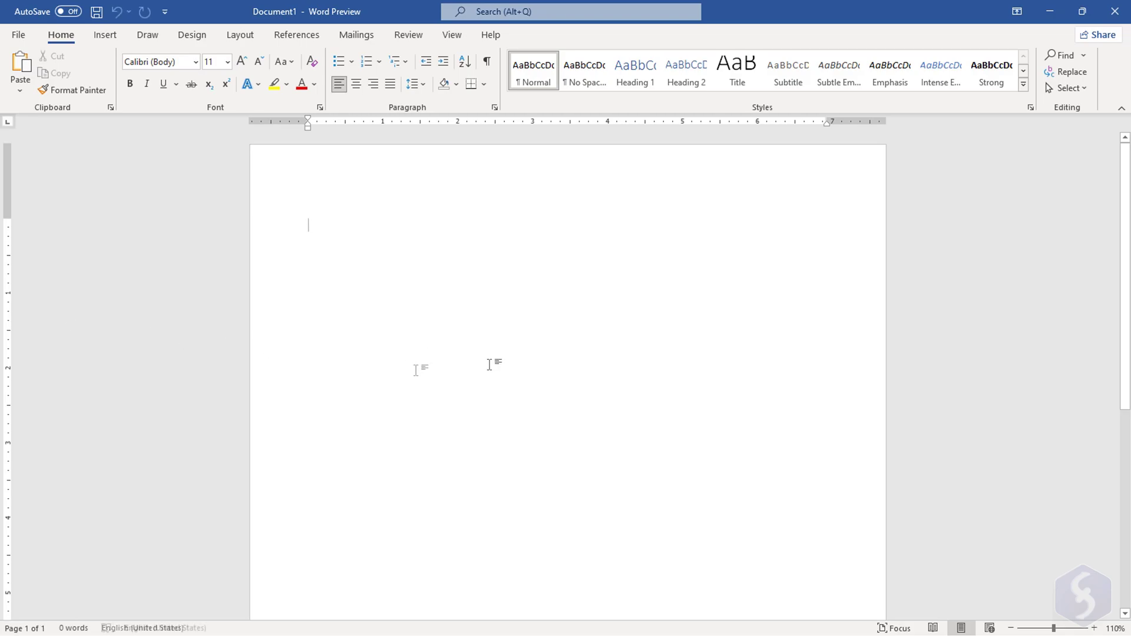
- Collapse the ribbon, browse the Help, View, Review and Mailings tabs, then pin the ribbon open
click(1124, 111)
click(499, 45)
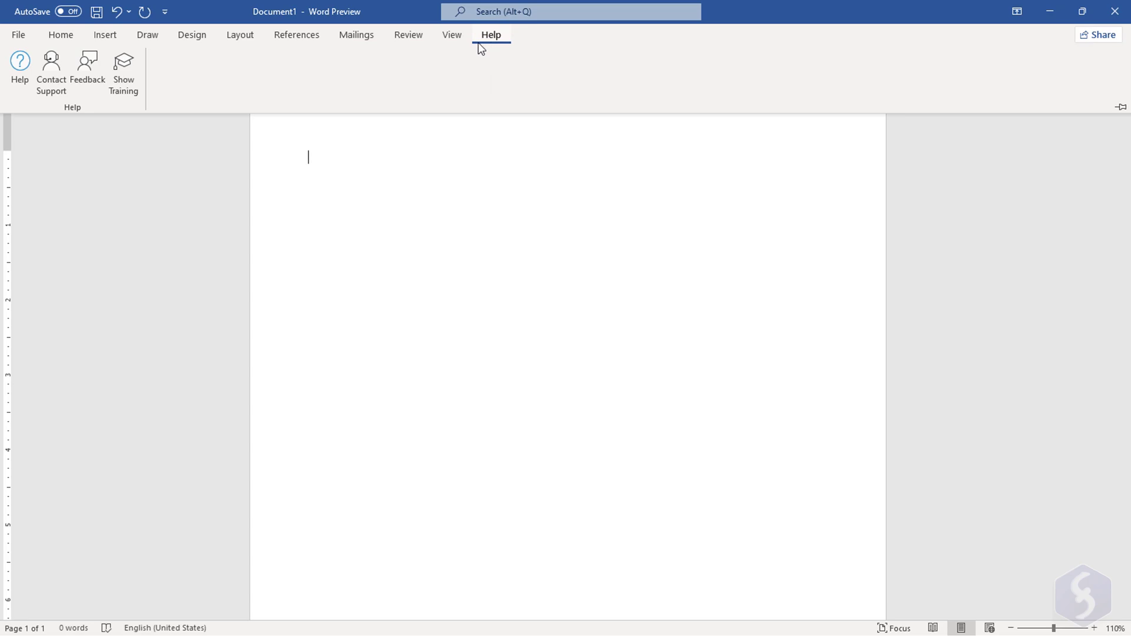
click(460, 39)
click(406, 36)
click(349, 40)
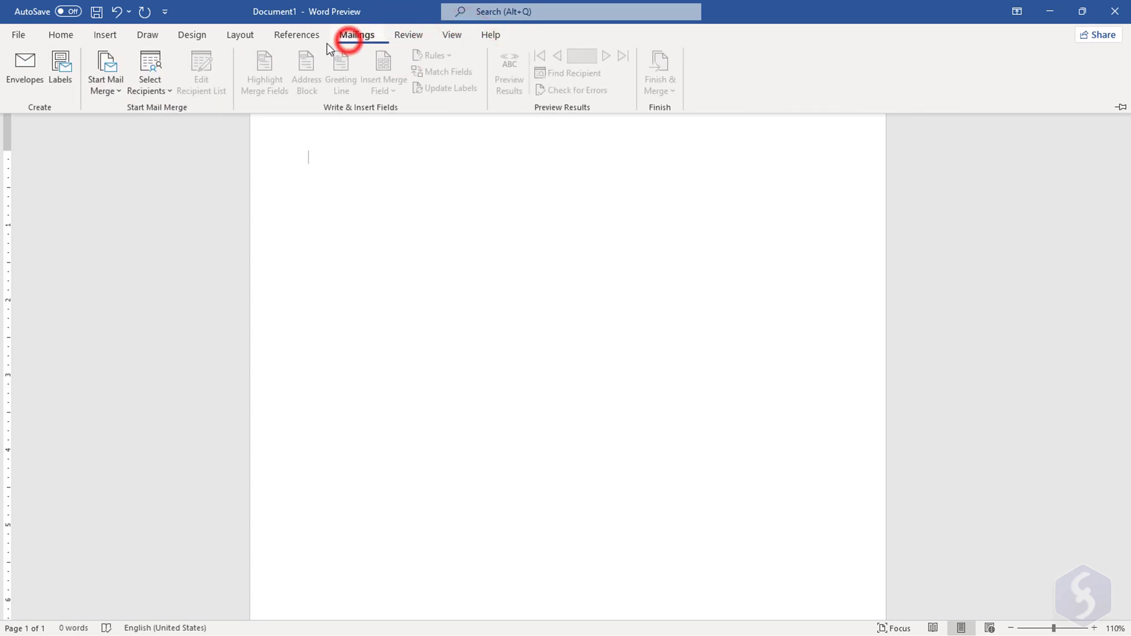
click(1121, 107)
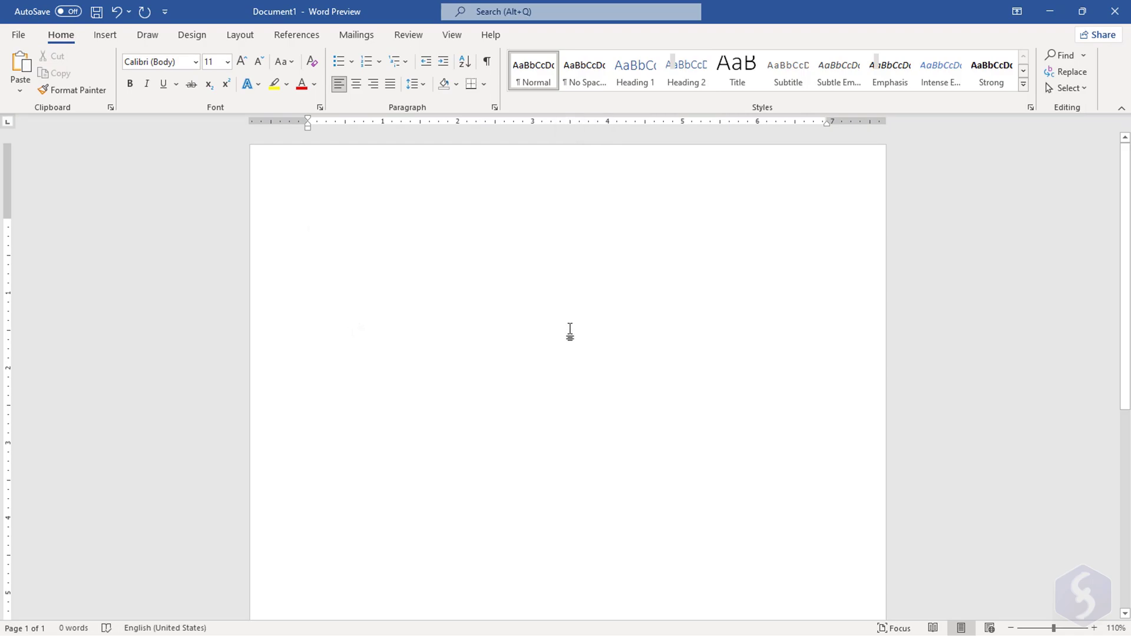
- Zoom the blank page out to 60% so the whole page fits
scroll(570, 332, down, 5)
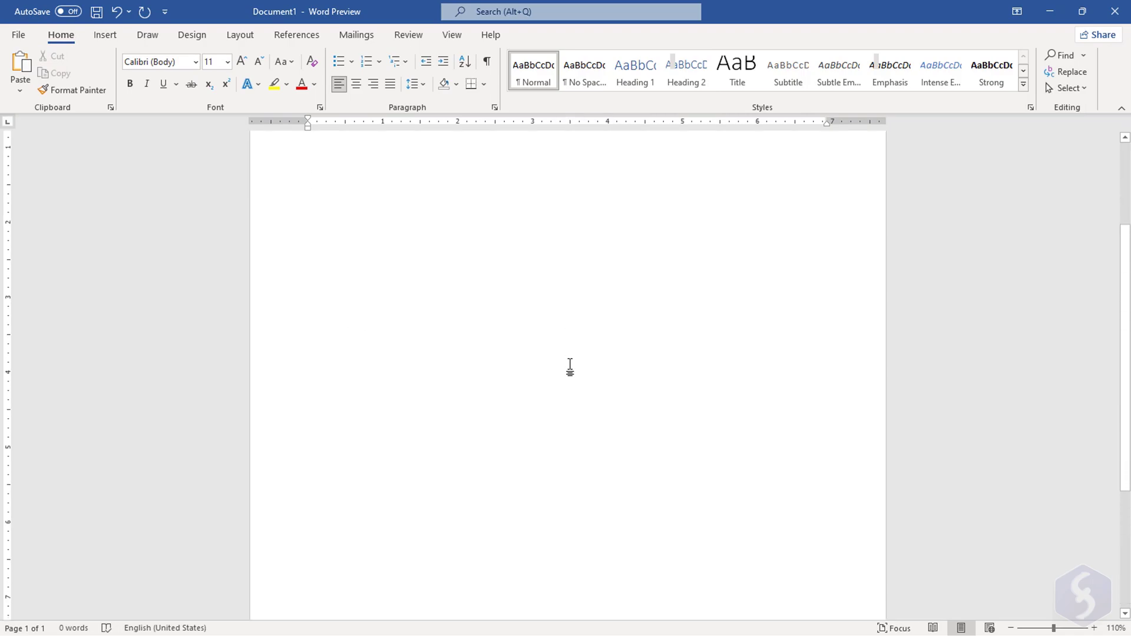
scroll(570, 365, up, 5)
scroll(542, 207, up, 10)
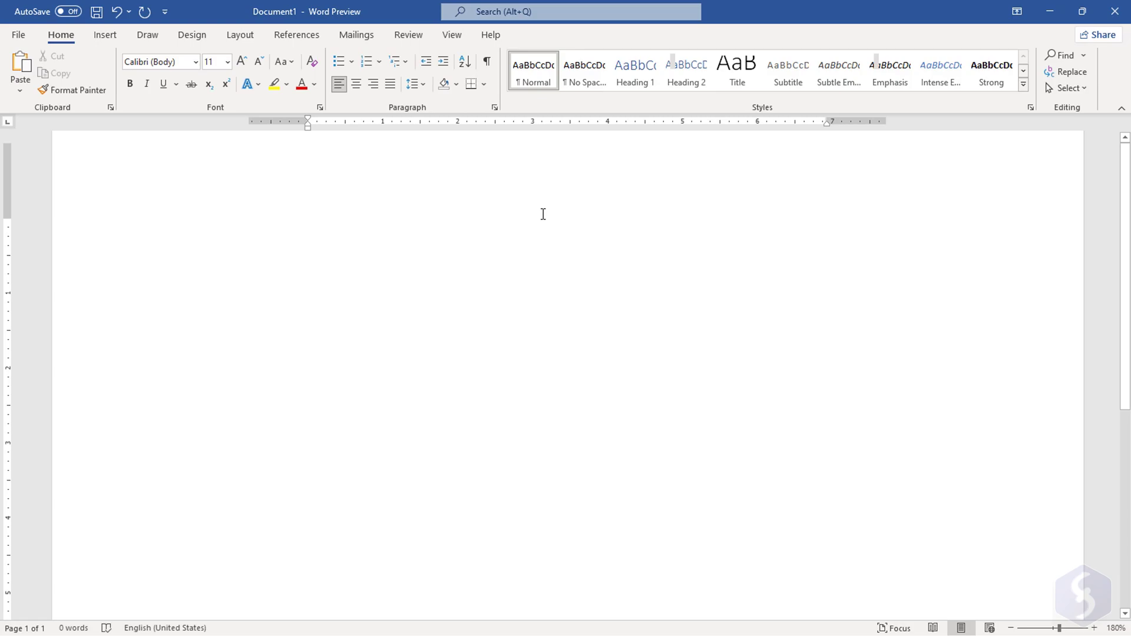
scroll(521, 259, down, 16)
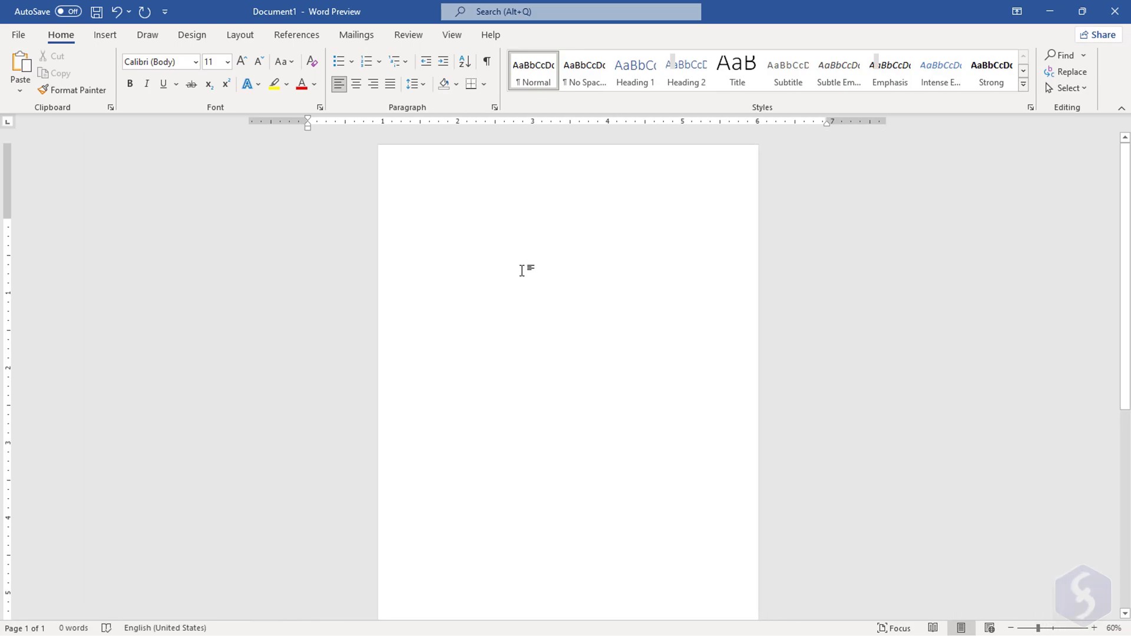
scroll(528, 164, up, 9)
scroll(527, 167, up, 4)
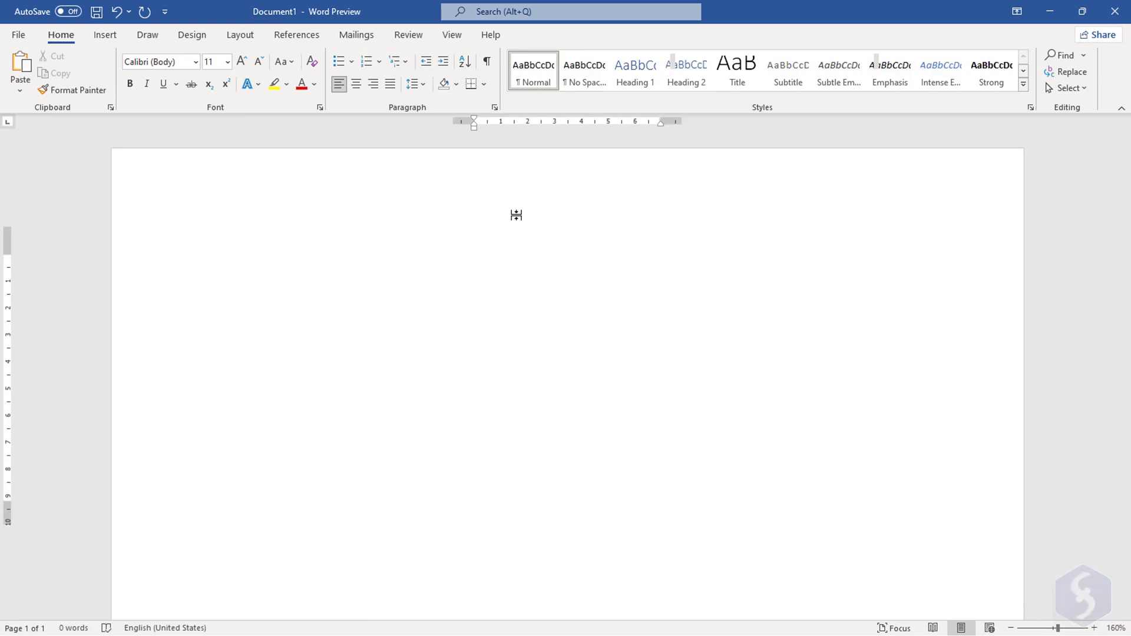
scroll(515, 215, down, 7)
scroll(516, 312, down, 4)
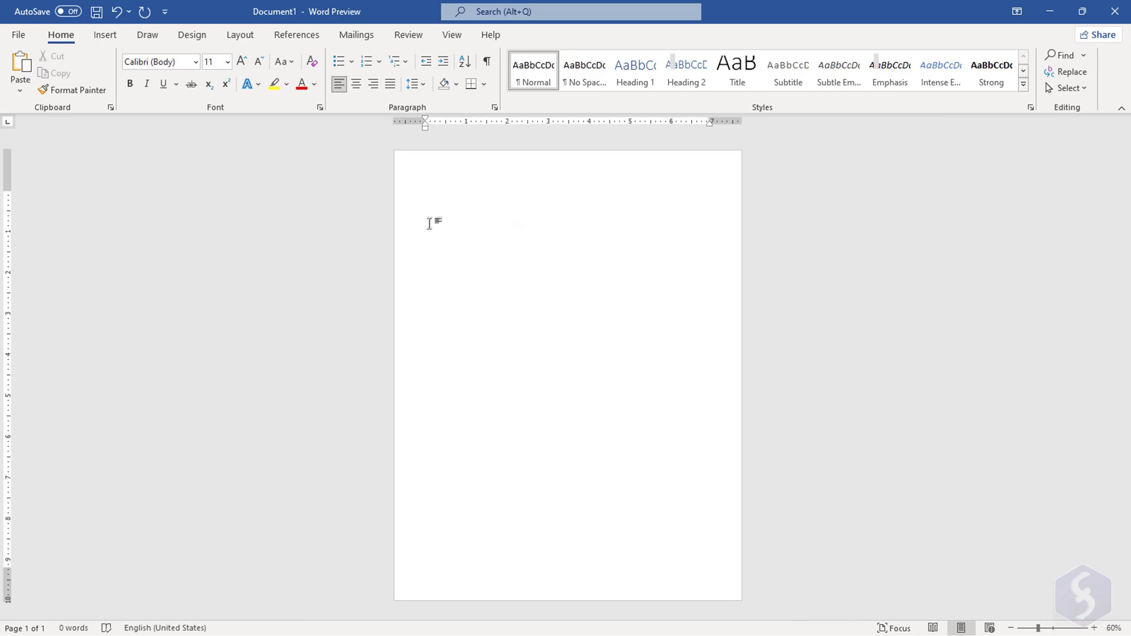
- Set the page margins to Moderate after trying Narrow
click(239, 36)
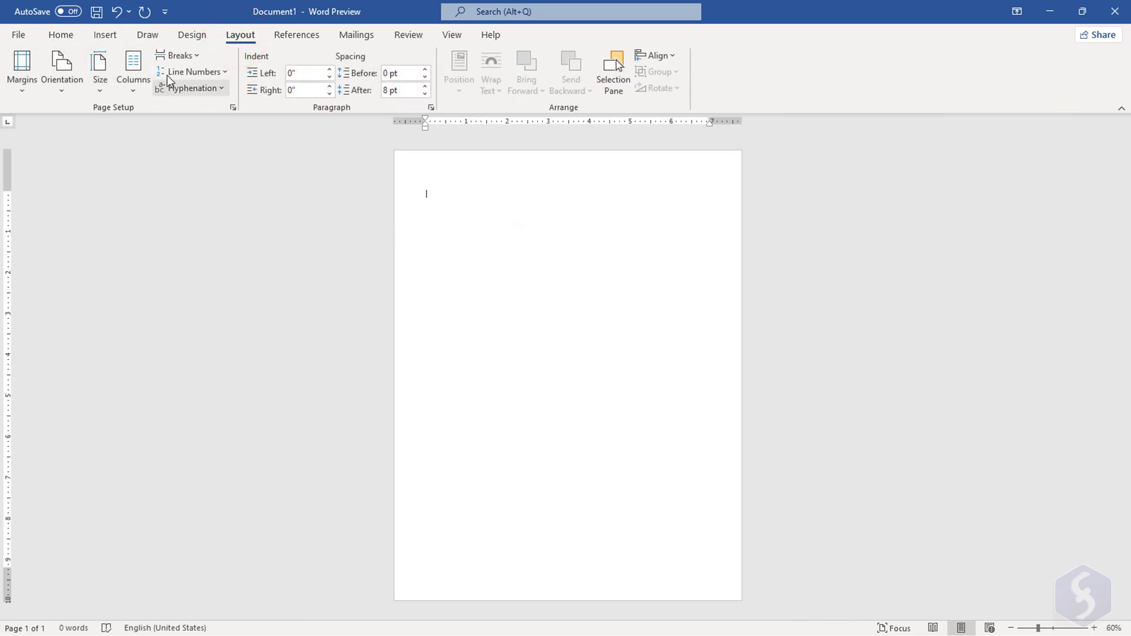
click(24, 84)
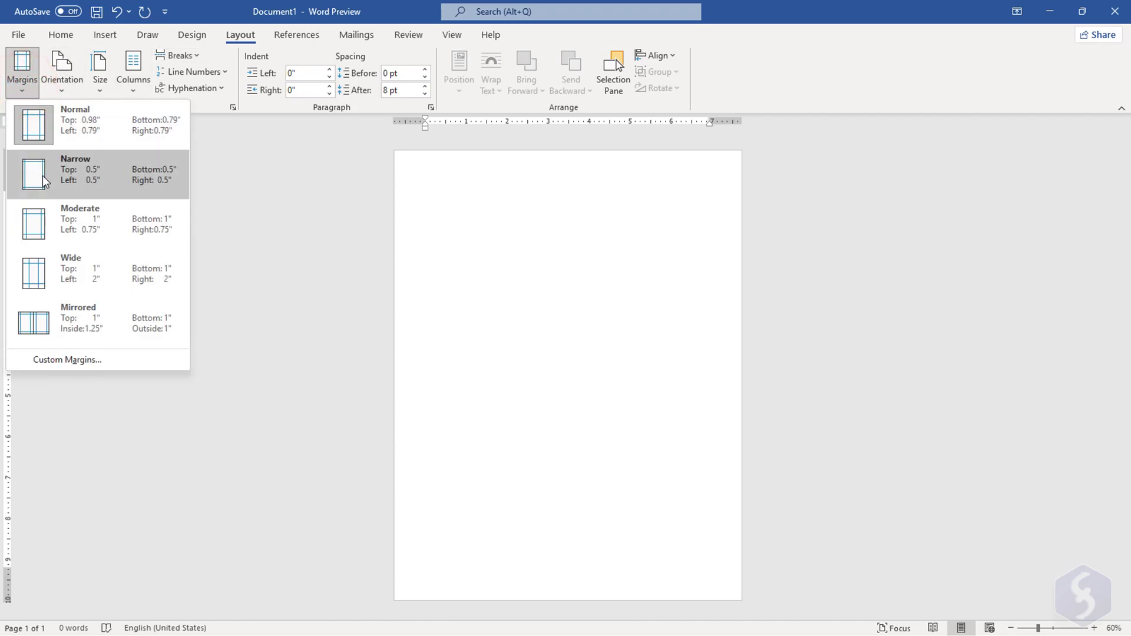
click(42, 176)
click(24, 89)
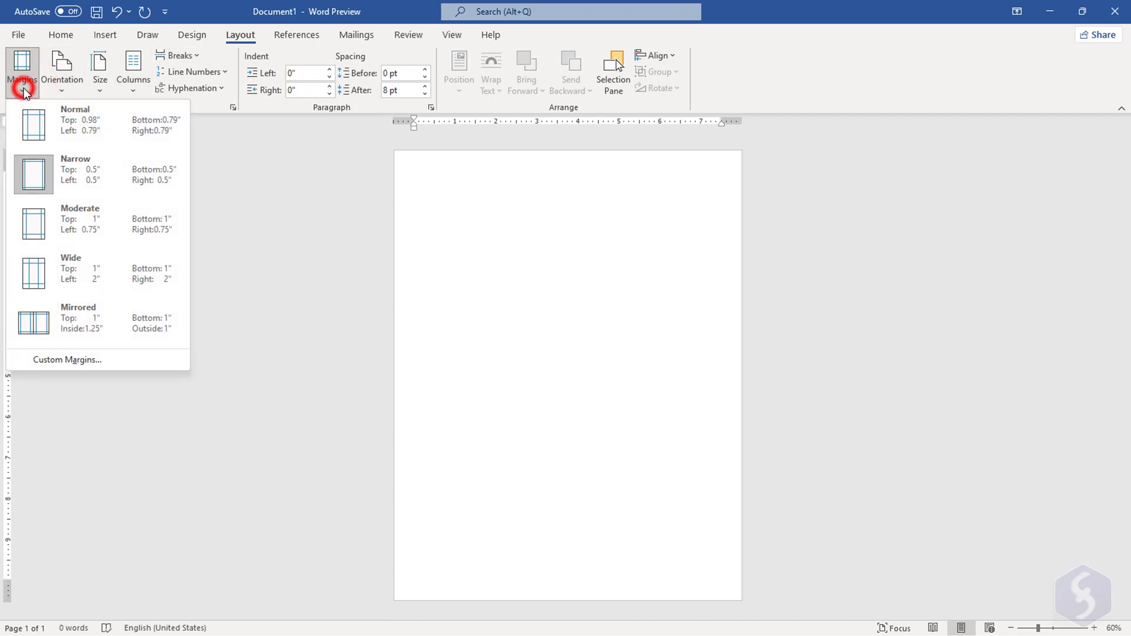
click(34, 229)
- Try Landscape orientation, then return the page to Portrait
click(61, 85)
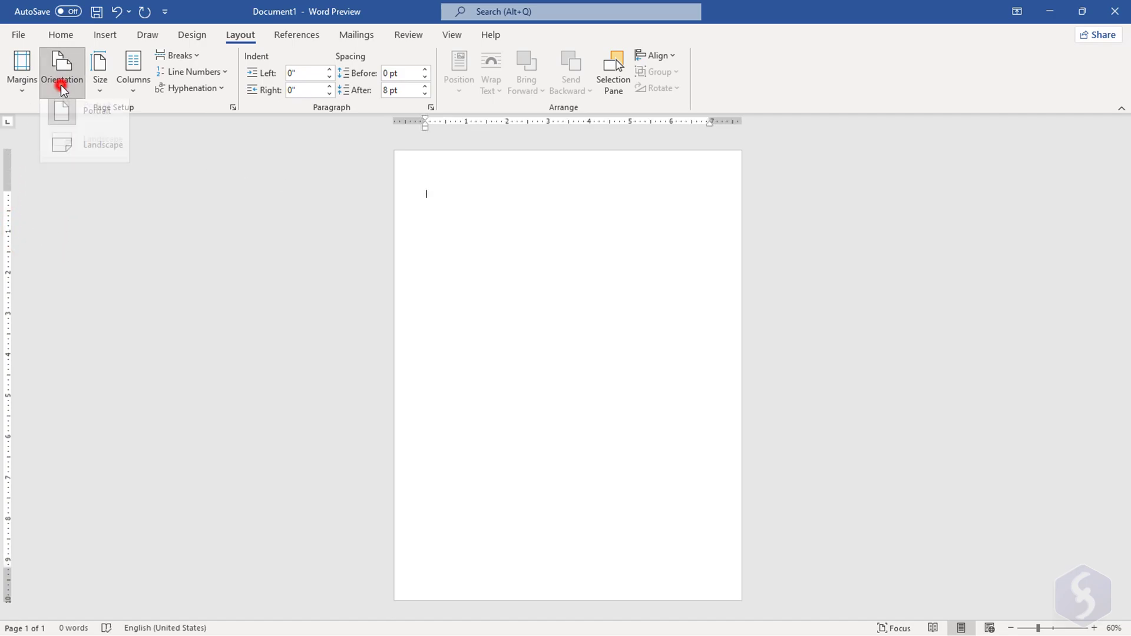
click(78, 147)
click(67, 86)
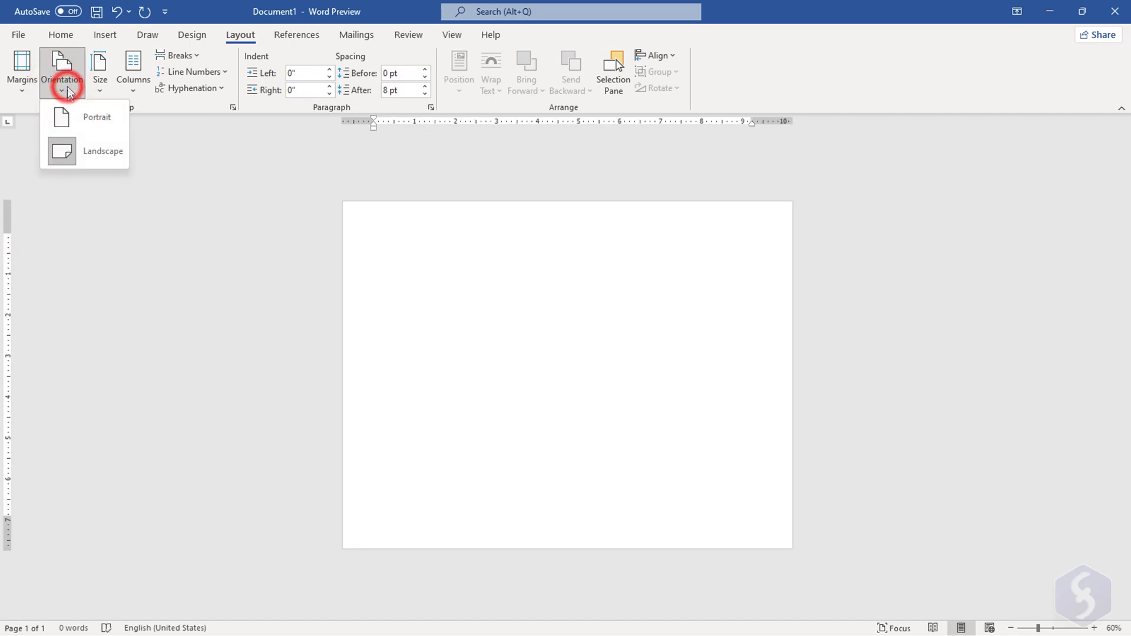
click(66, 119)
- Set the paper size to Tabloid, then reopen Size to switch to Executive
click(106, 90)
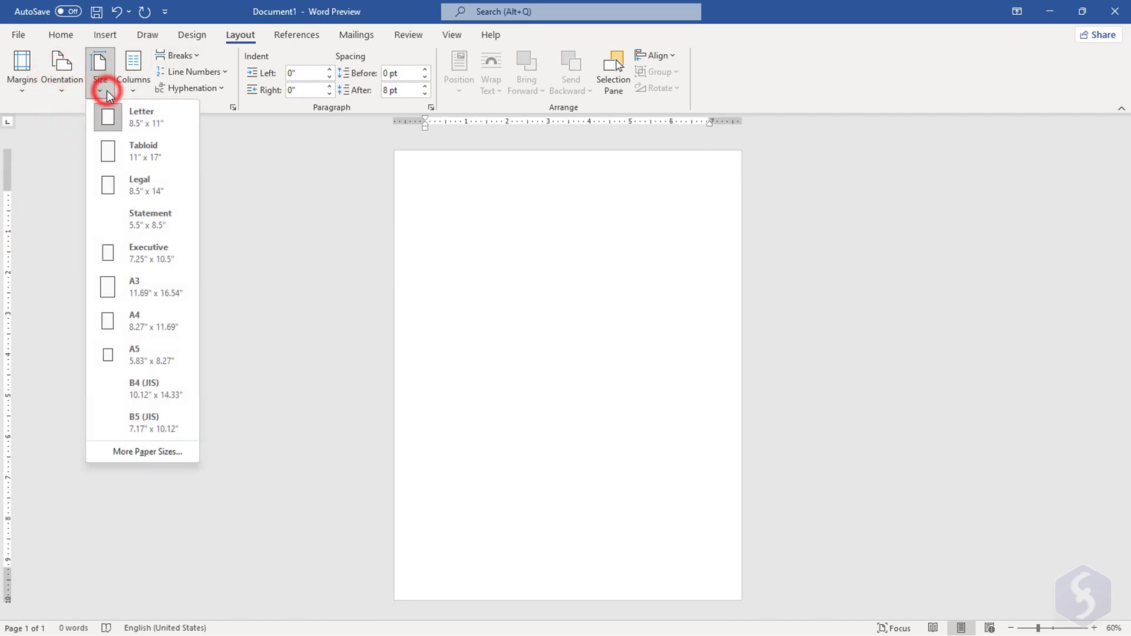
click(110, 150)
click(101, 89)
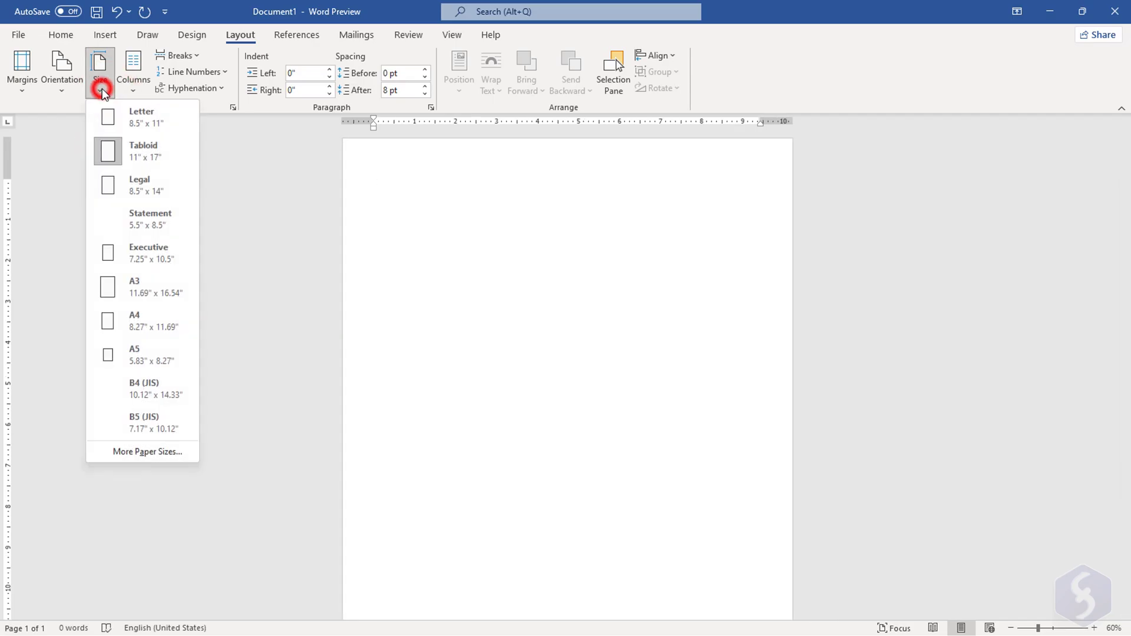
- Choose Executive paper size, split the text into two columns, and select text across both
click(128, 253)
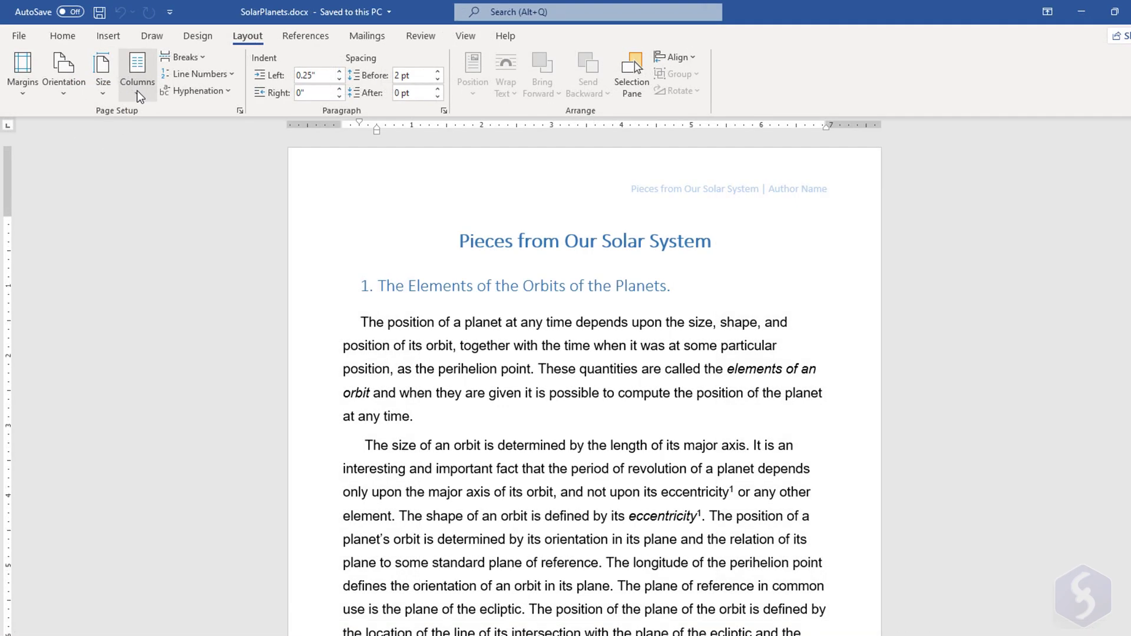
click(136, 88)
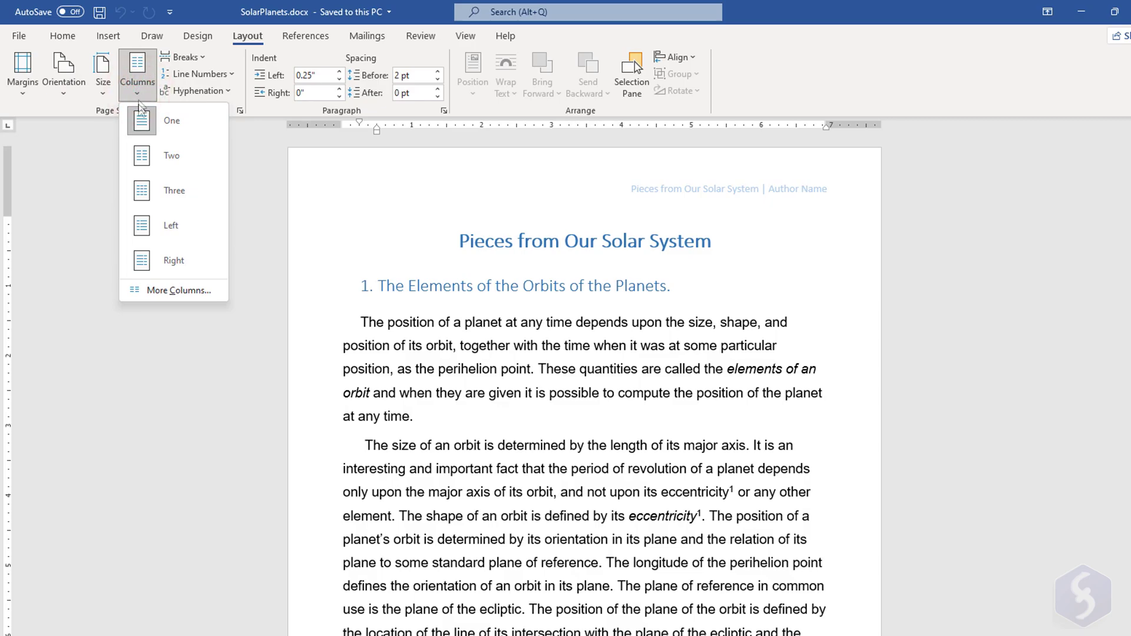
click(161, 159)
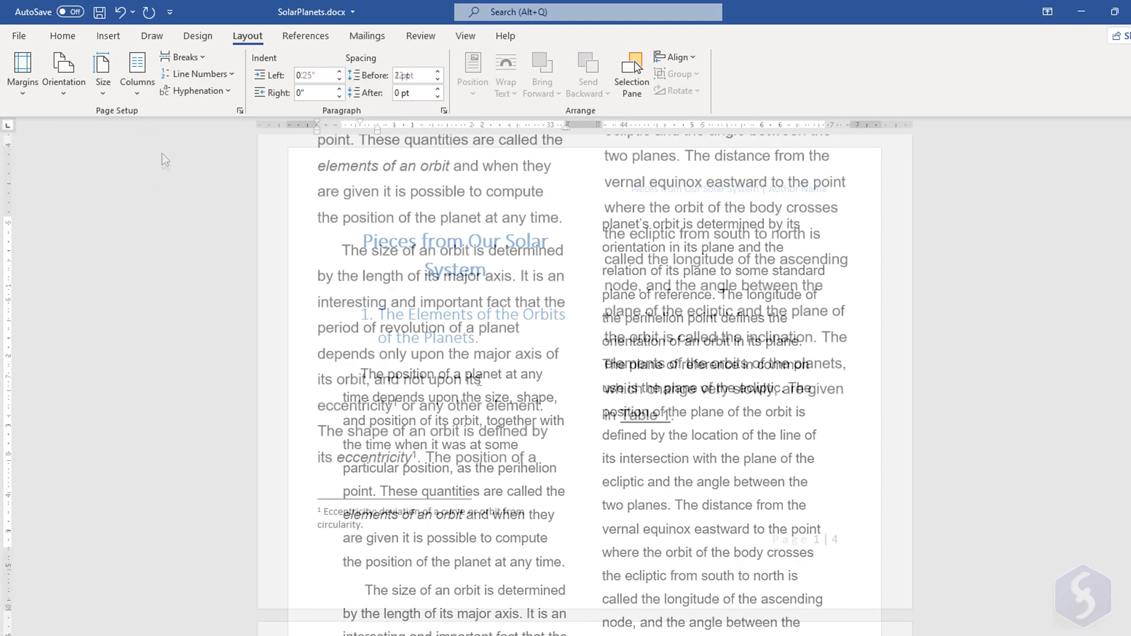
drag(467, 328, 736, 259)
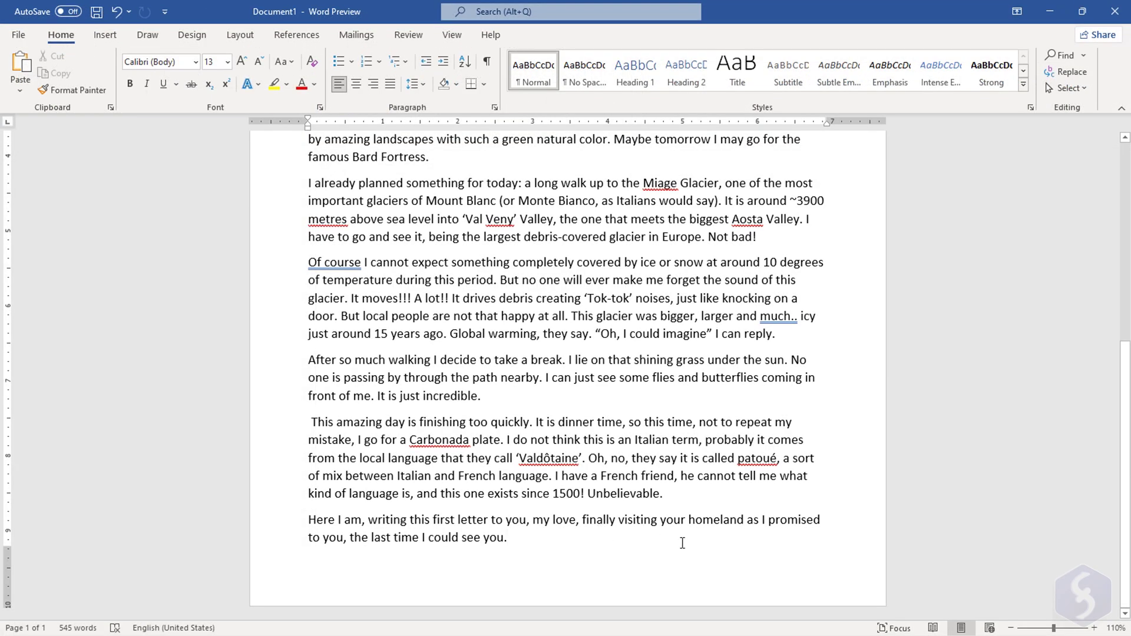
- Break to a new page after the letter and start typing 'And t'
key(Return)
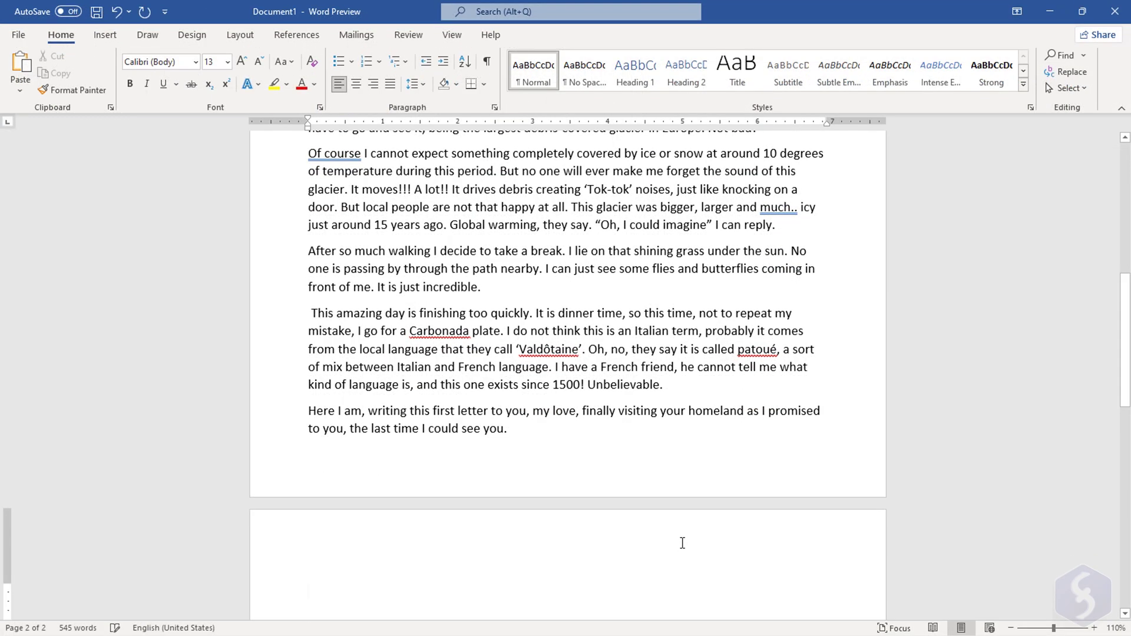
text(And t)
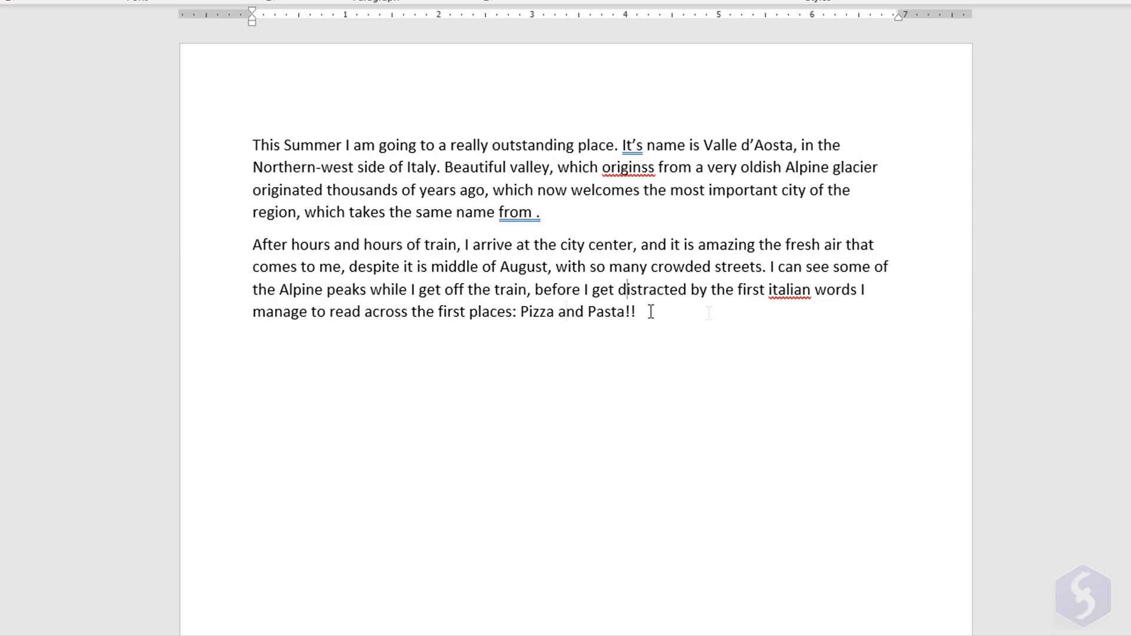
- Move the sentences from 'I can see' to 'Pasta!!' into their own paragraph
drag(651, 312, 773, 271)
key(ctrl+c)
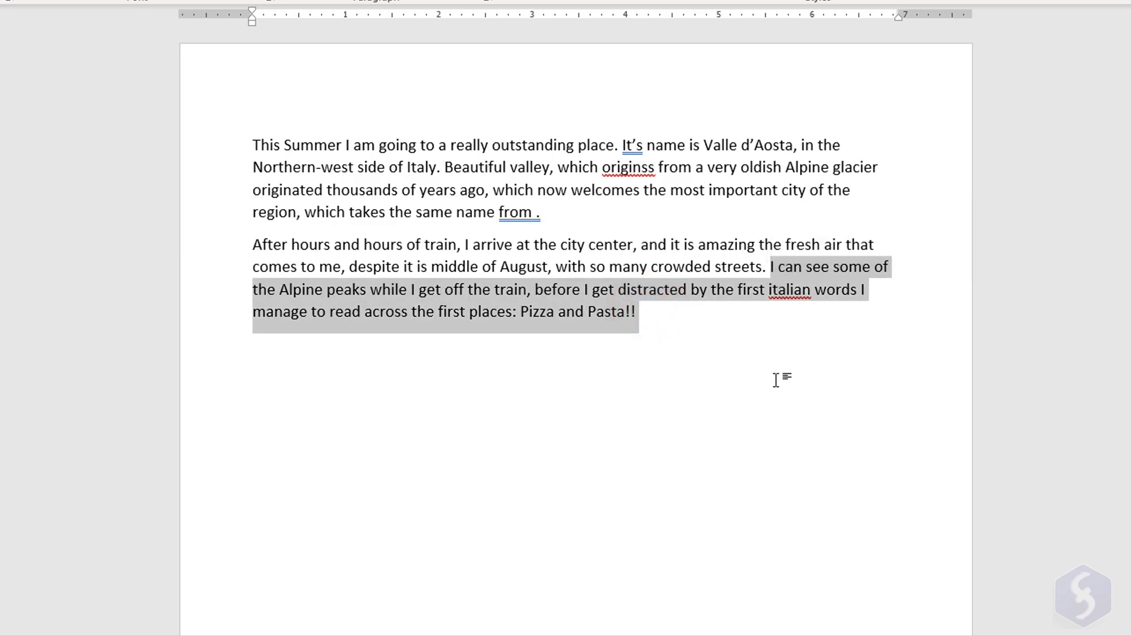
key(Delete)
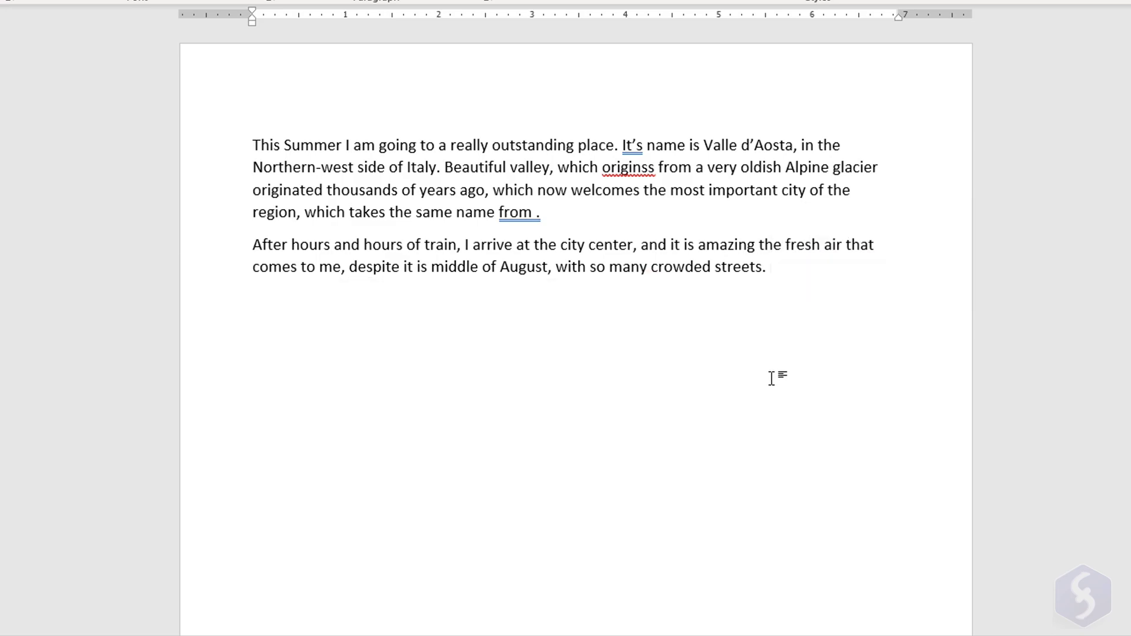
key(ctrl+v)
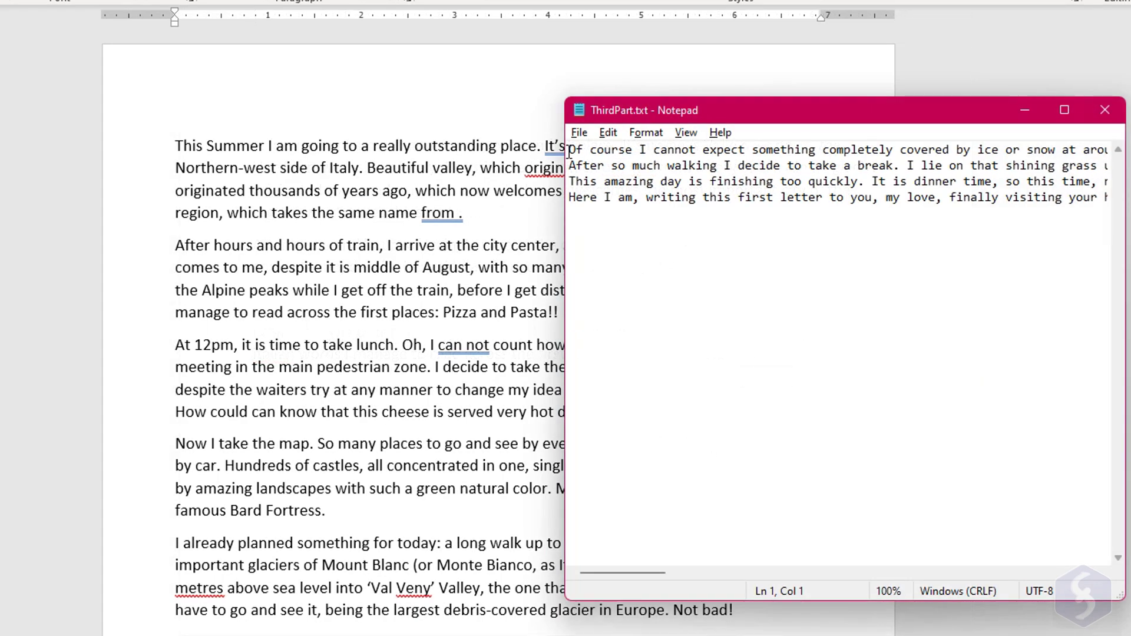
- Paste all of ThirdPart.txt as a new paragraph after 'Not bad!', then undo the paste
key(ctrl+a)
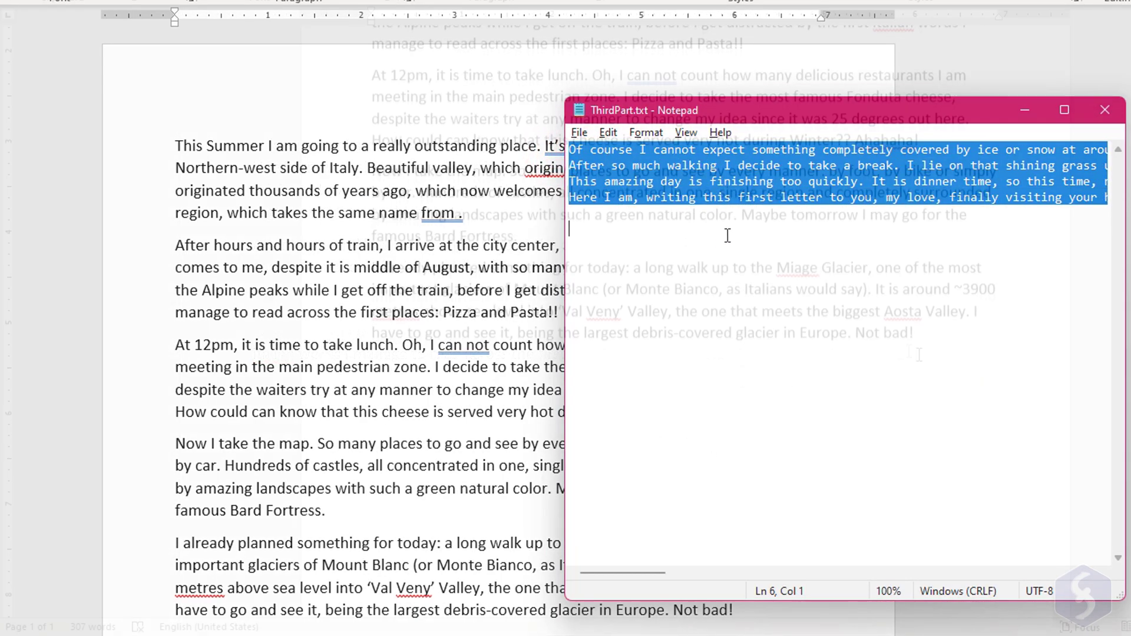
click(943, 344)
key(Return)
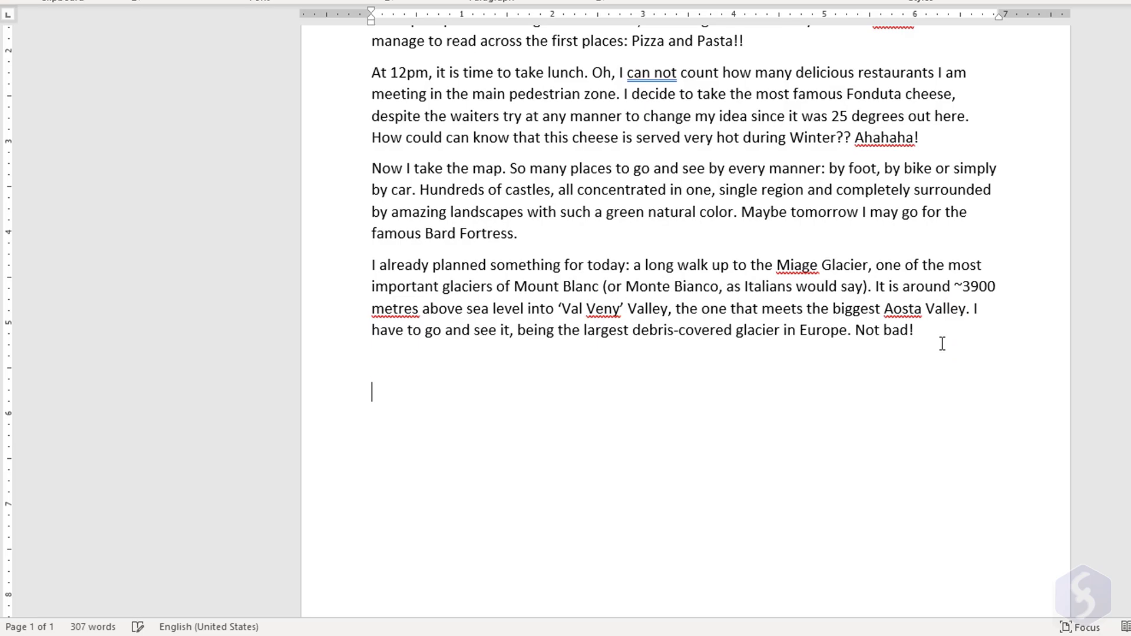
key(ctrl+v)
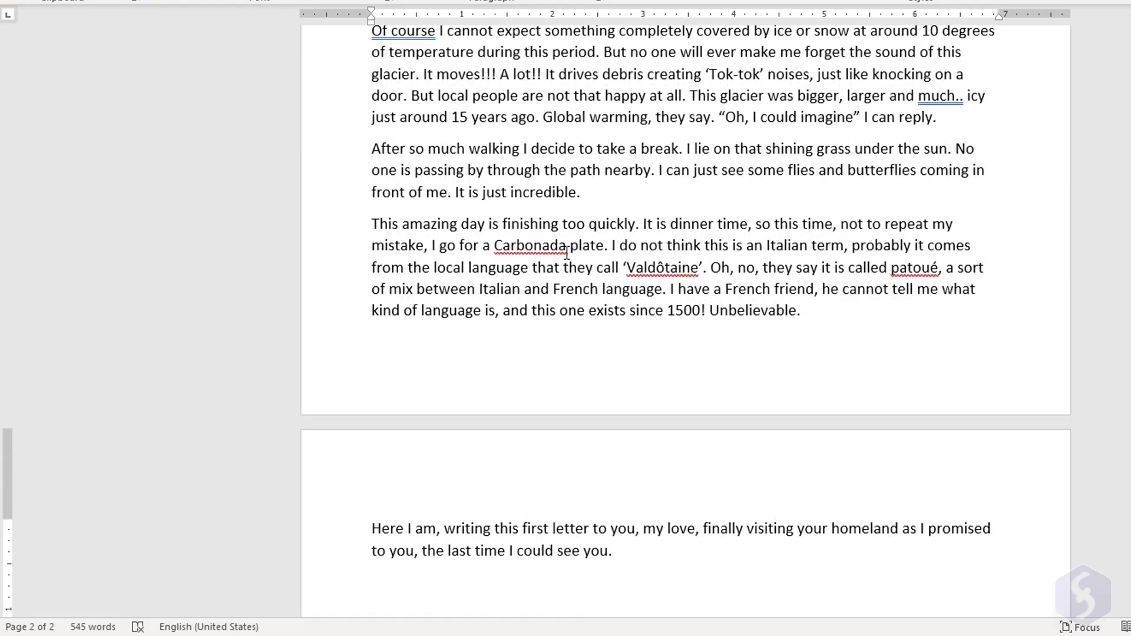
scroll(566, 254, up, 2)
scroll(510, 361, down, 4)
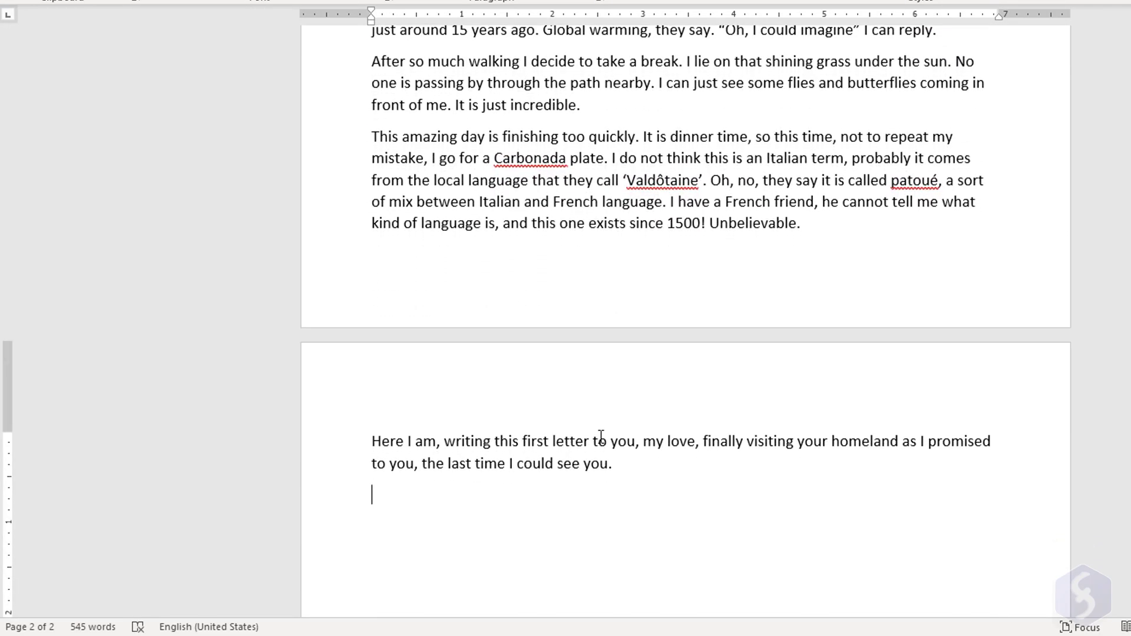
scroll(598, 434, up, 4)
key(ctrl+z)
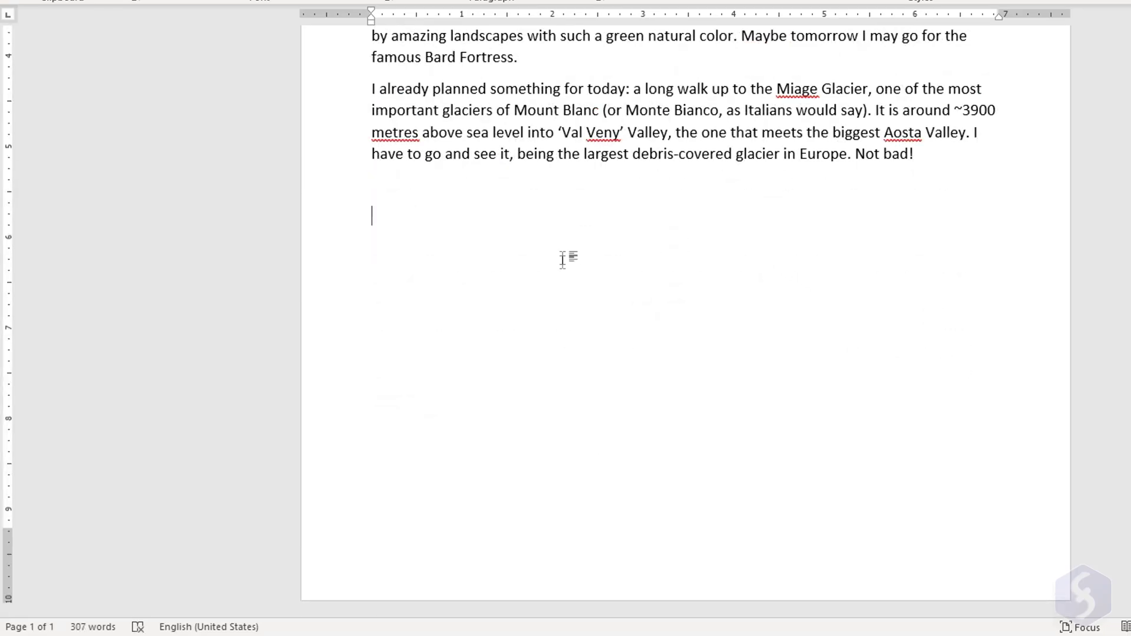
scroll(563, 259, up, 7)
scroll(594, 326, down, 5)
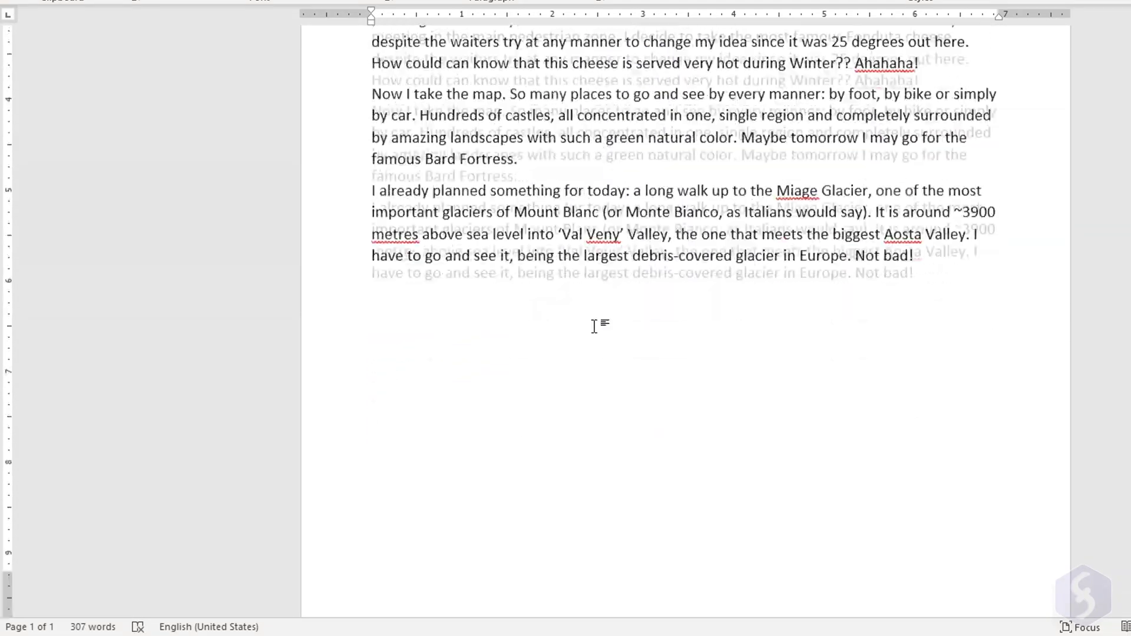
scroll(648, 333, down, 2)
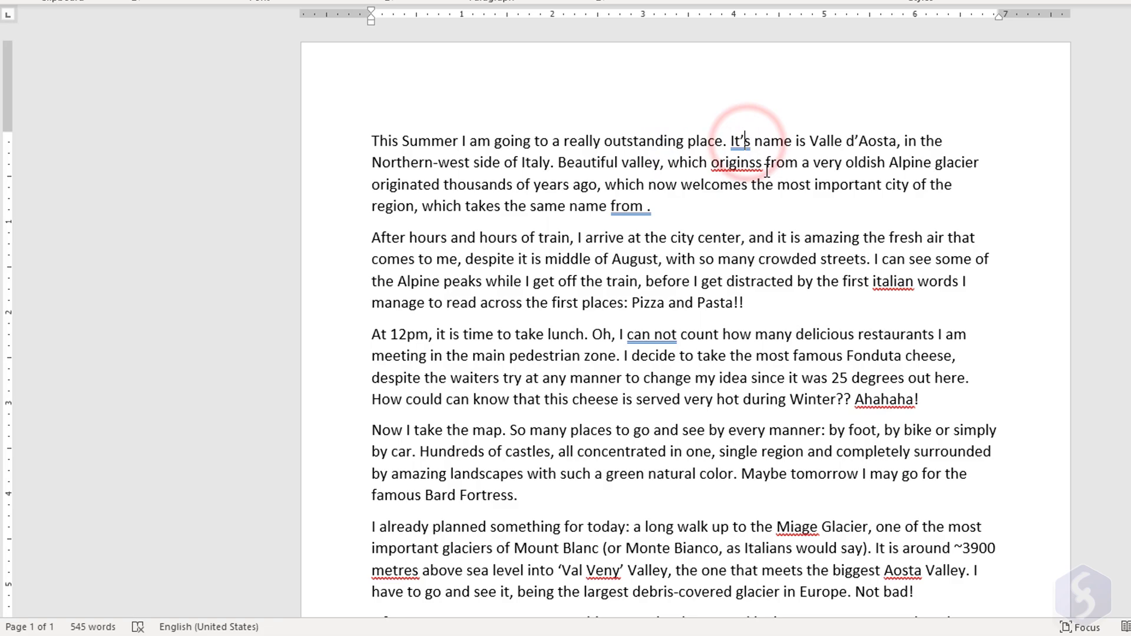
- Correct 'originss' to 'origins' and 'italian' to 'Italian' from the spelling suggestions
right_click(750, 164)
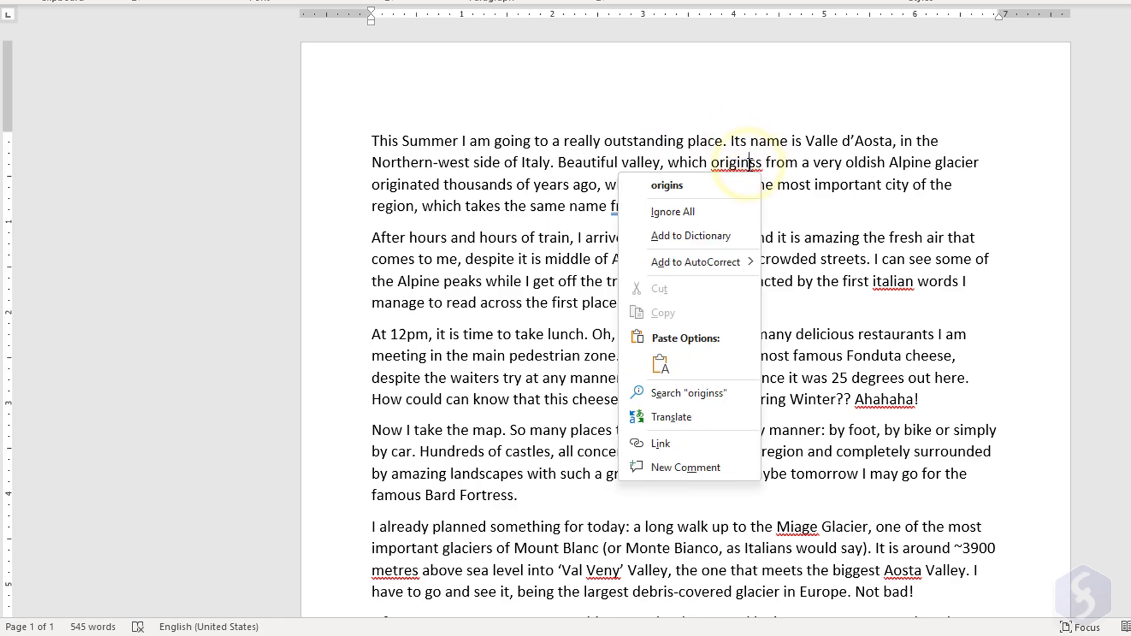
click(729, 189)
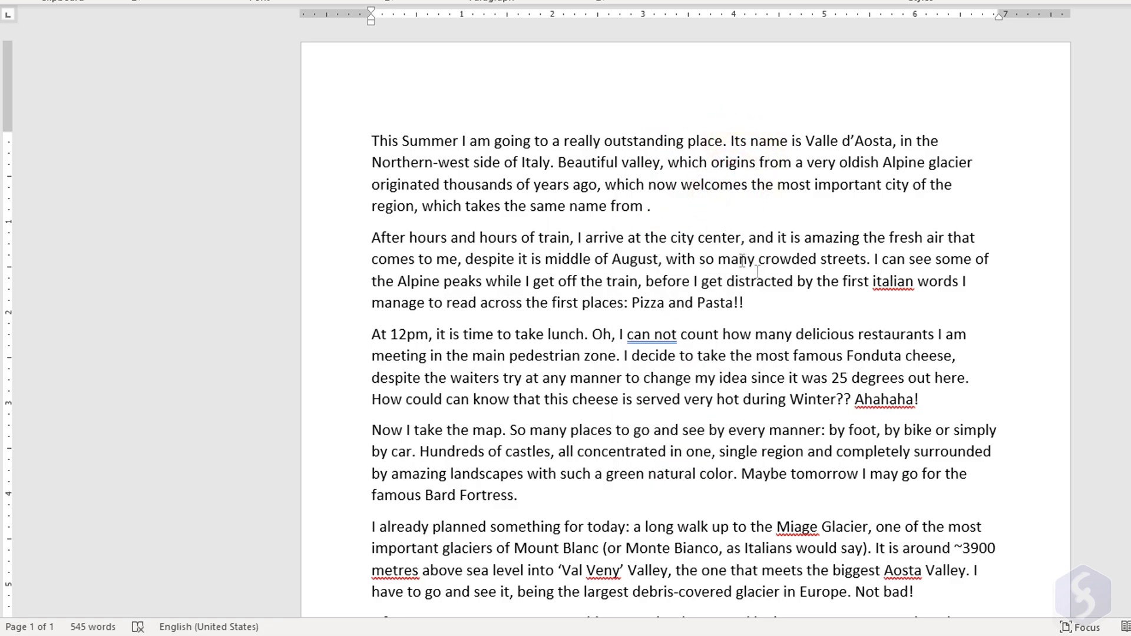
right_click(897, 281)
click(863, 306)
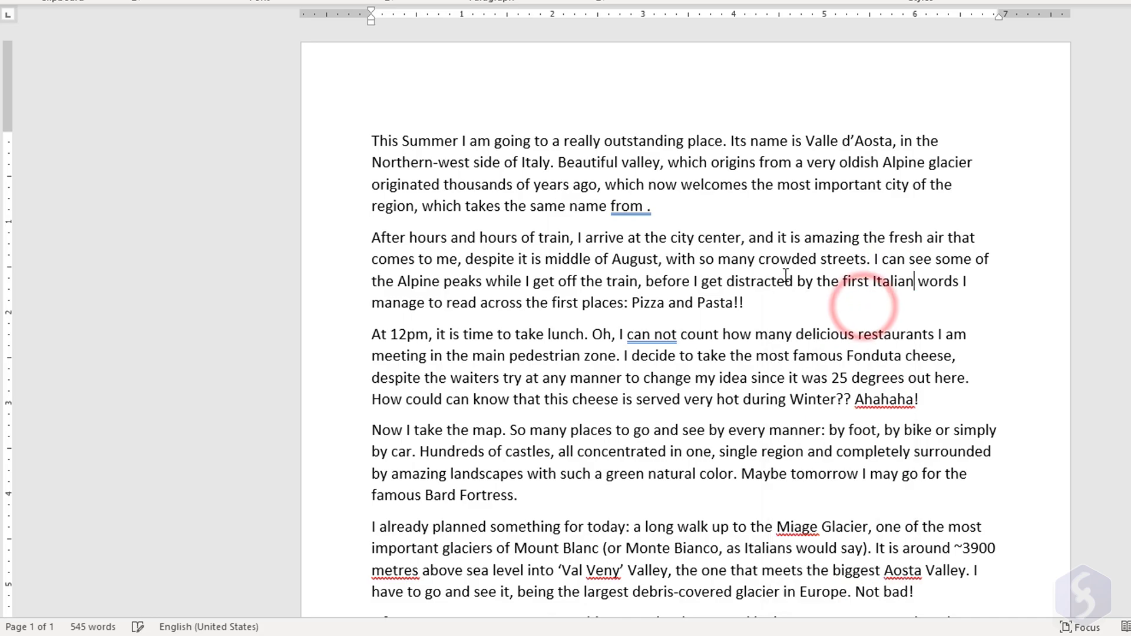
- Set the language of the whole letter to English (United States)
drag(925, 594, 373, 141)
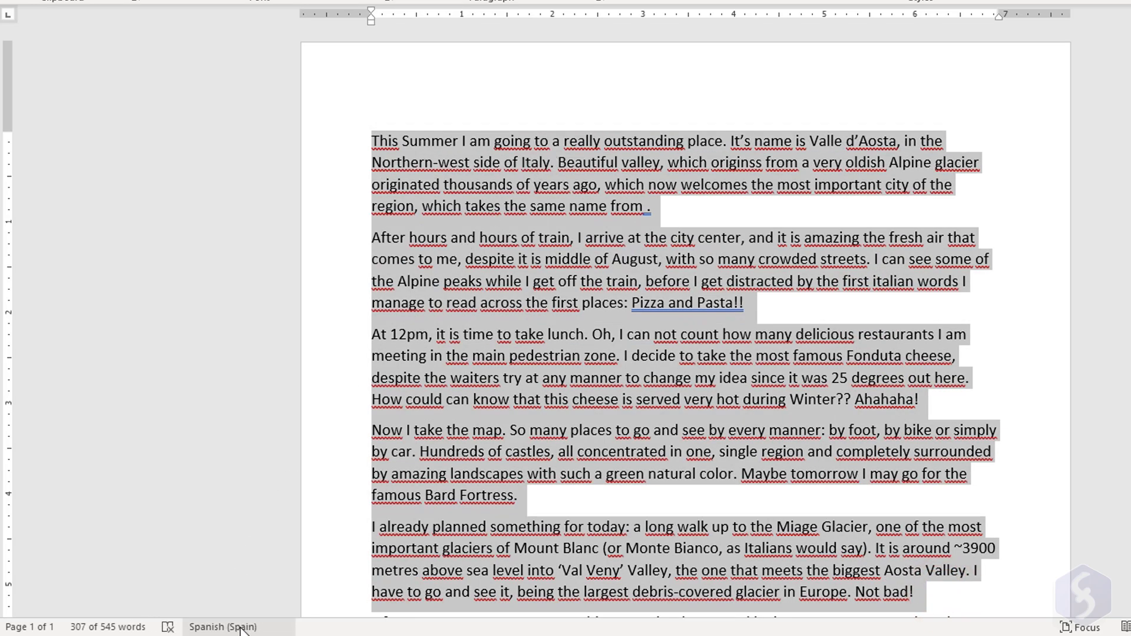
click(241, 628)
click(634, 163)
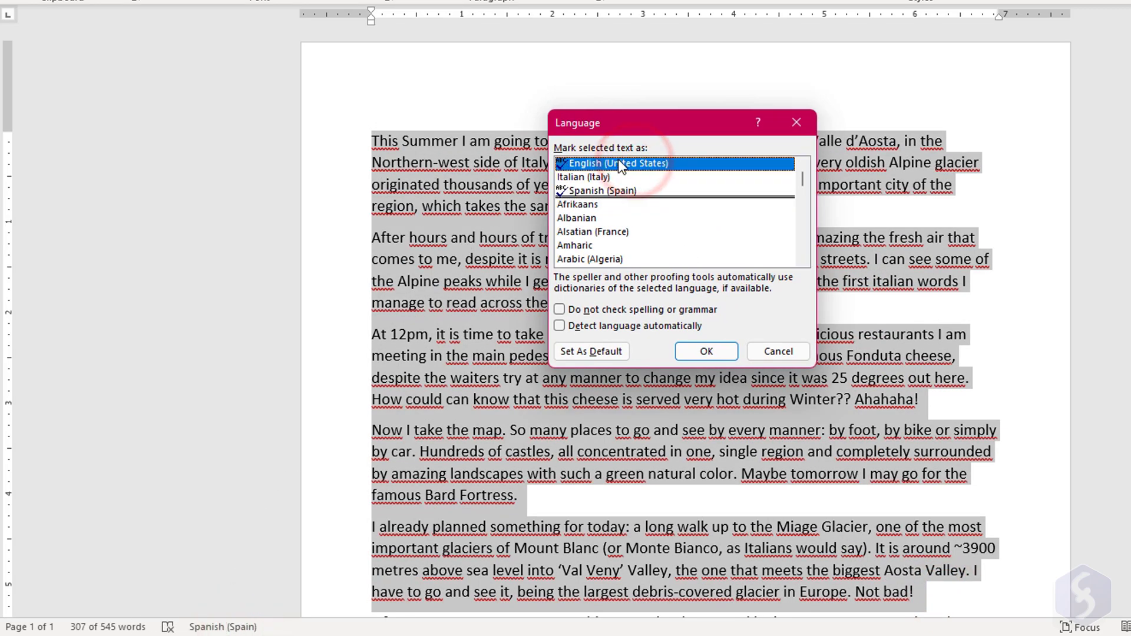
click(707, 352)
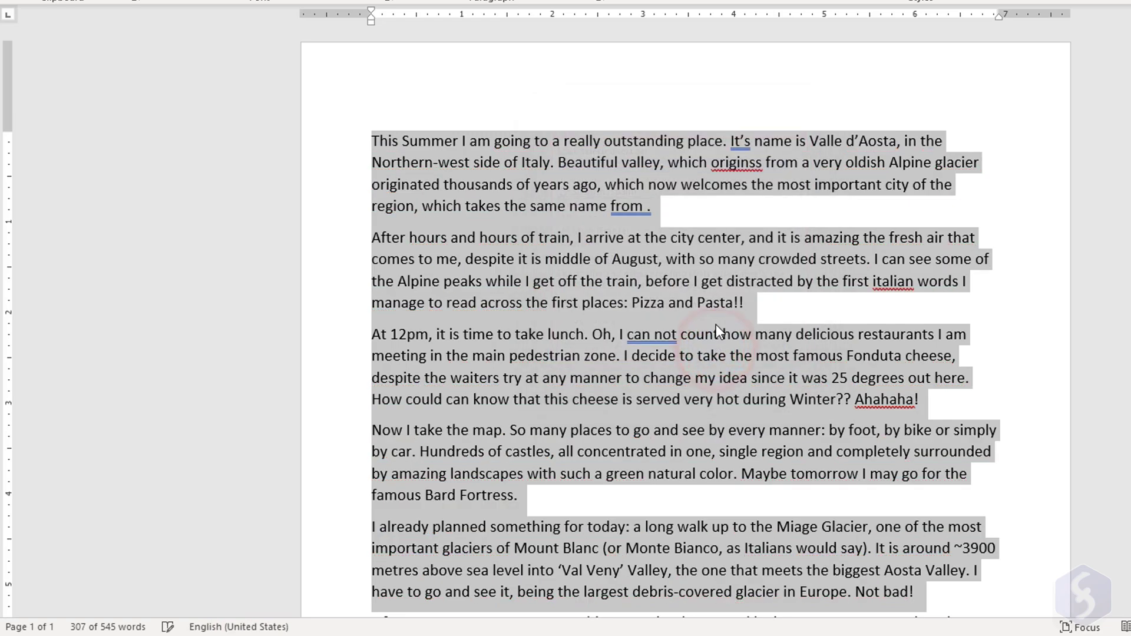
click(900, 231)
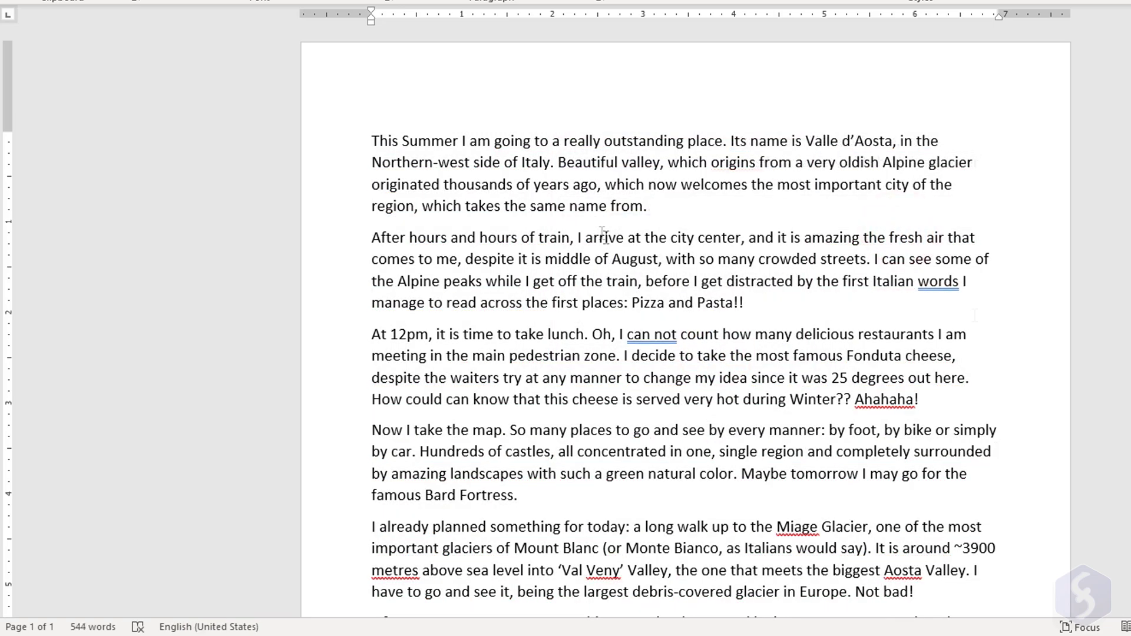
drag(658, 205, 512, 148)
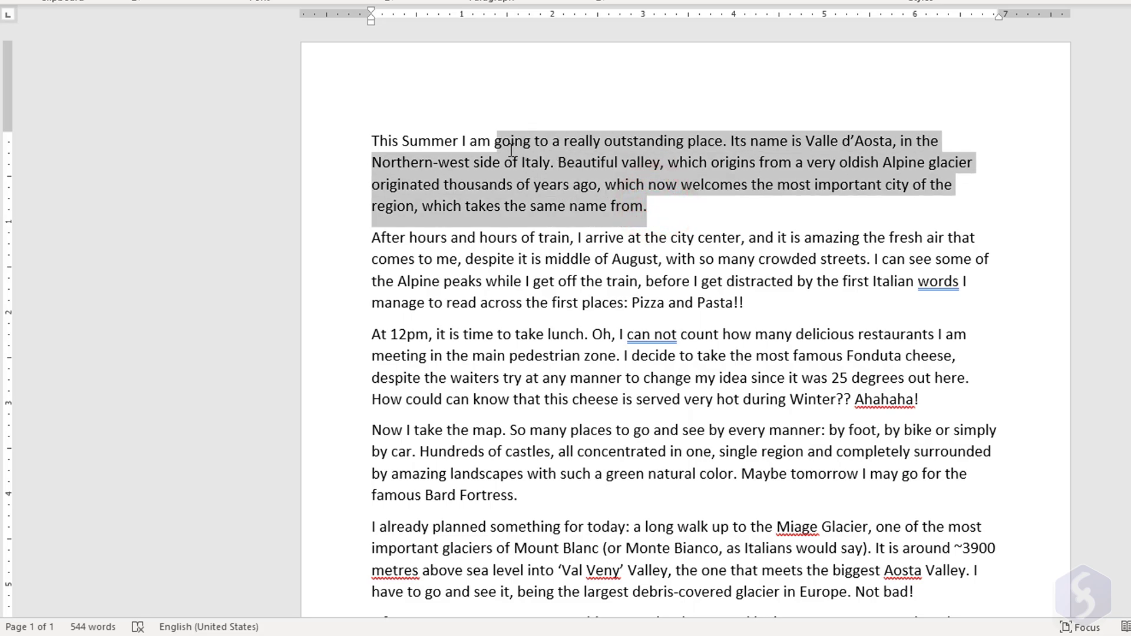
drag(407, 140, 564, 178)
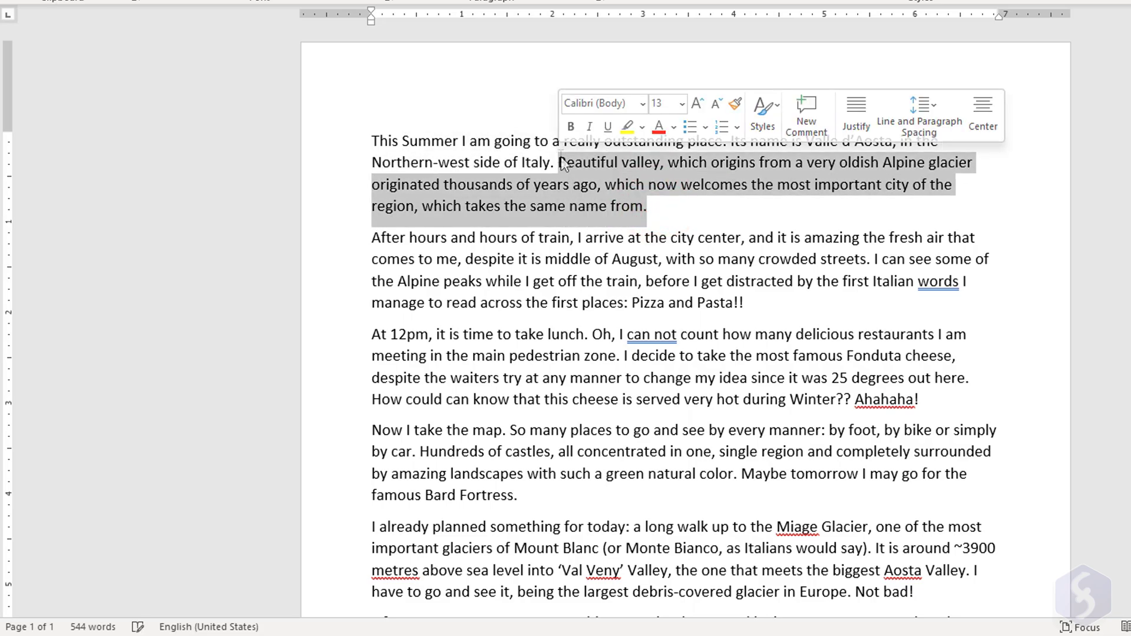
click(564, 178)
click(652, 208)
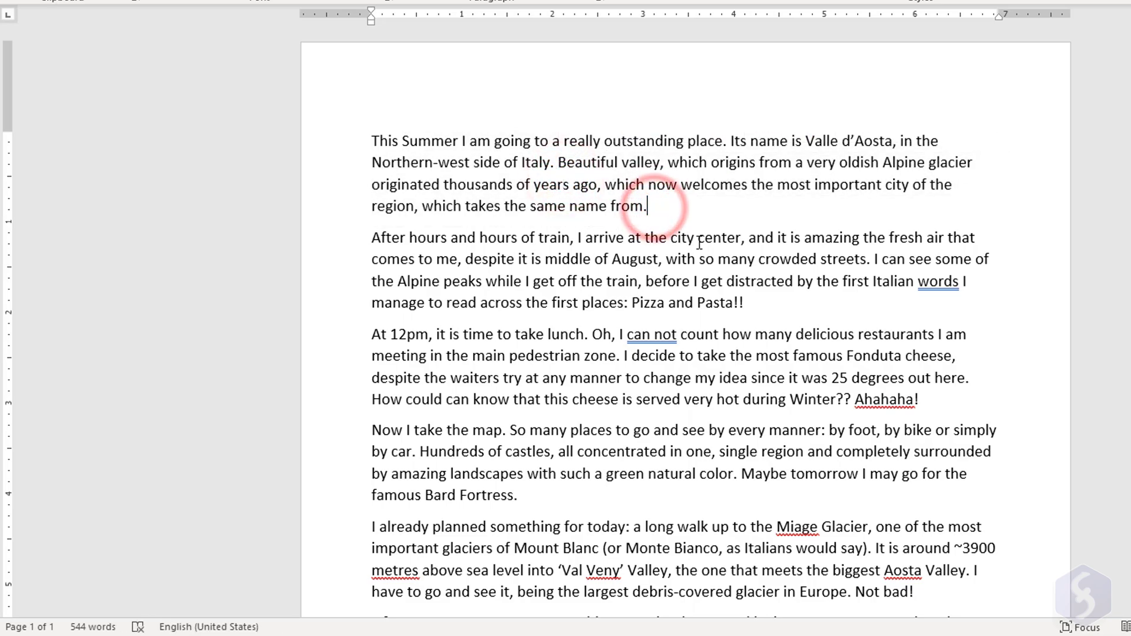
key(shift+Up)
key(shift+Up)
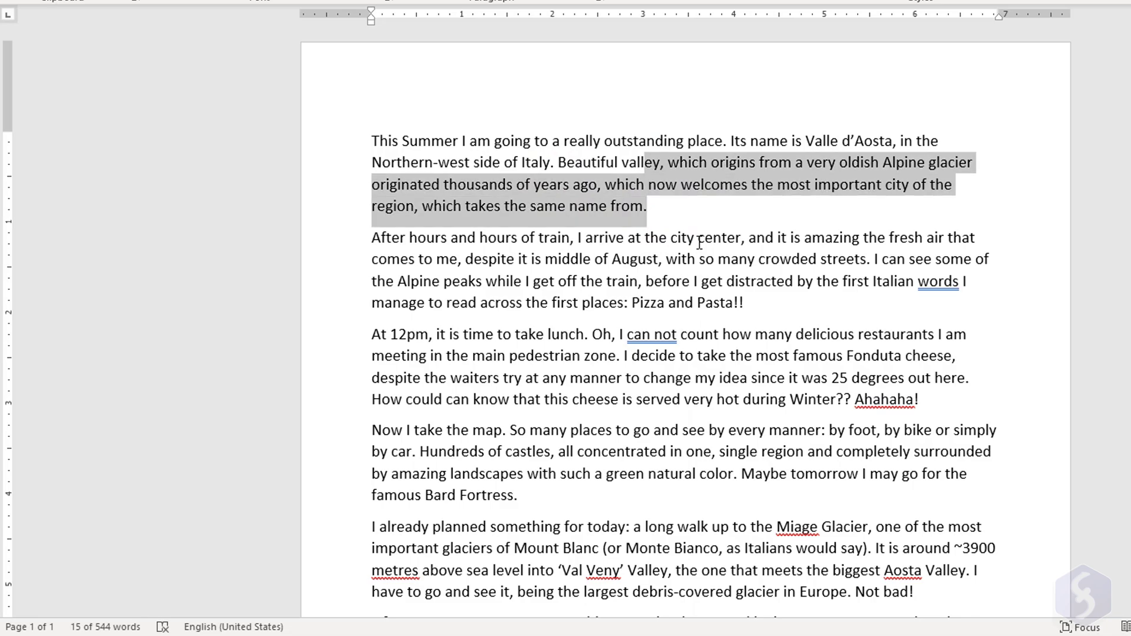
key(shift+Up)
key(shift+Down)
key(shift+Down)
key(shift+Down)
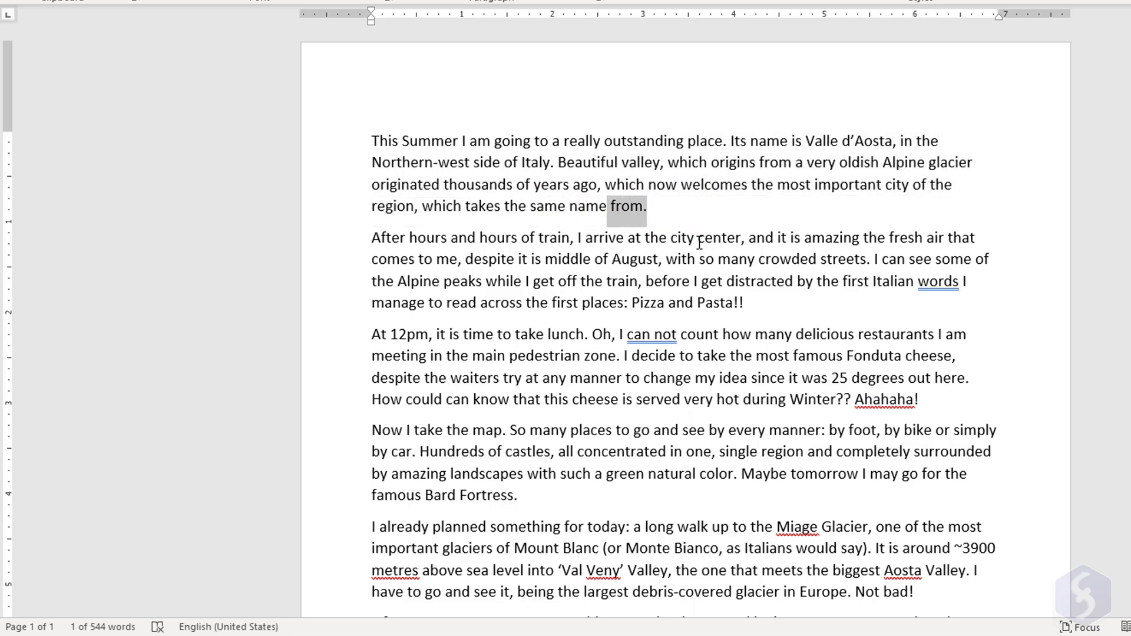
key(shift+Up)
key(shift+Down)
key(shift+Down)
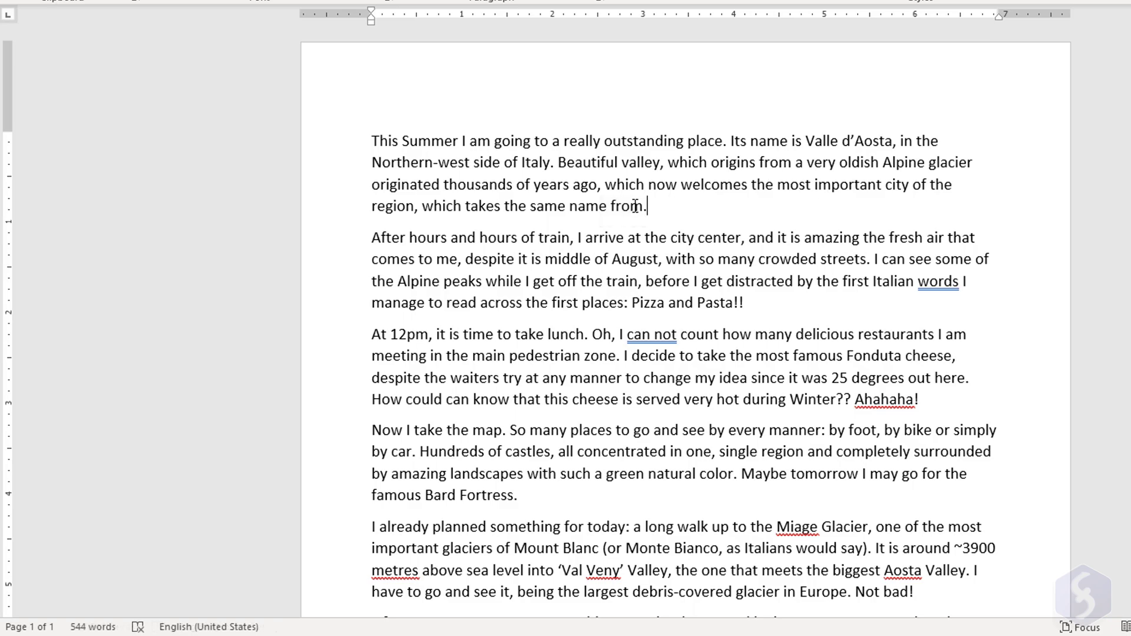
double_click(629, 206)
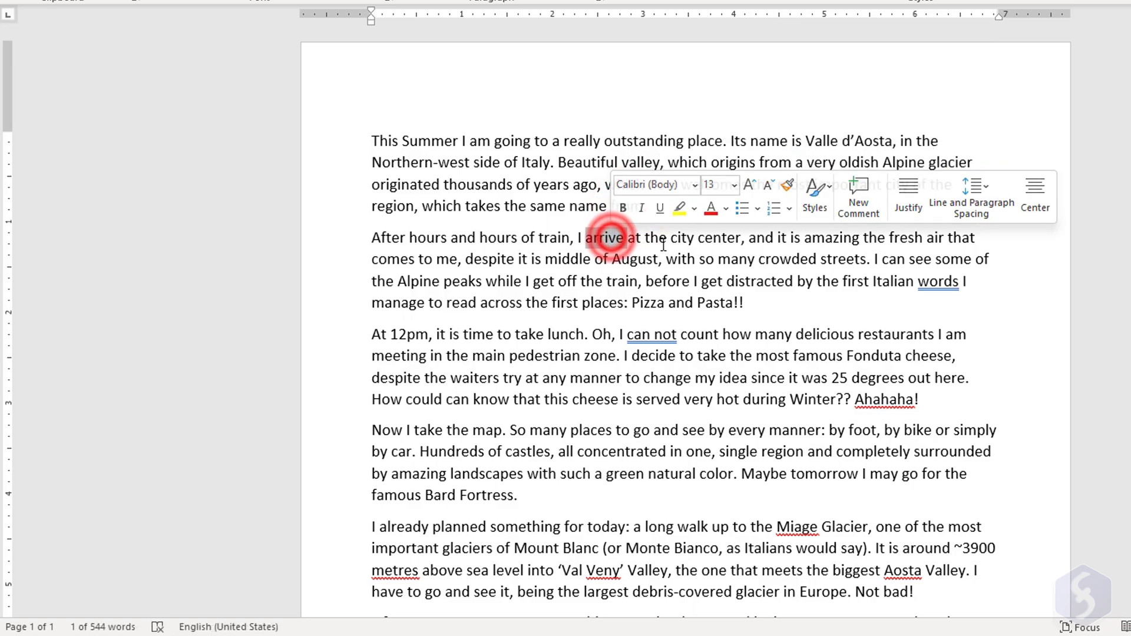
double_click(715, 237)
click(458, 141)
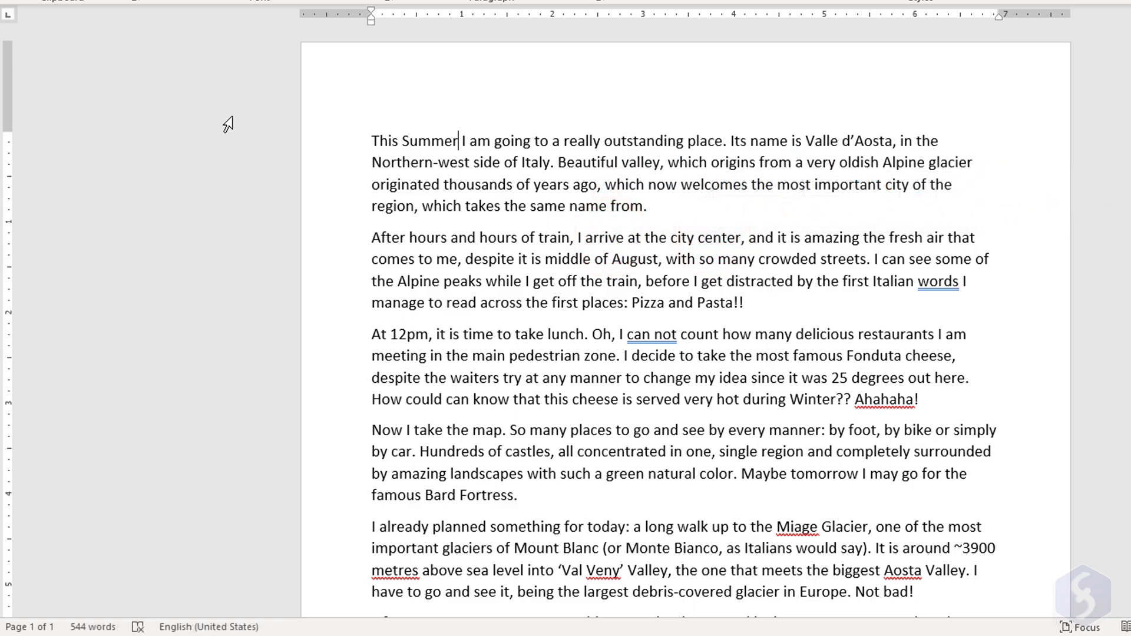
click(176, 145)
click(176, 187)
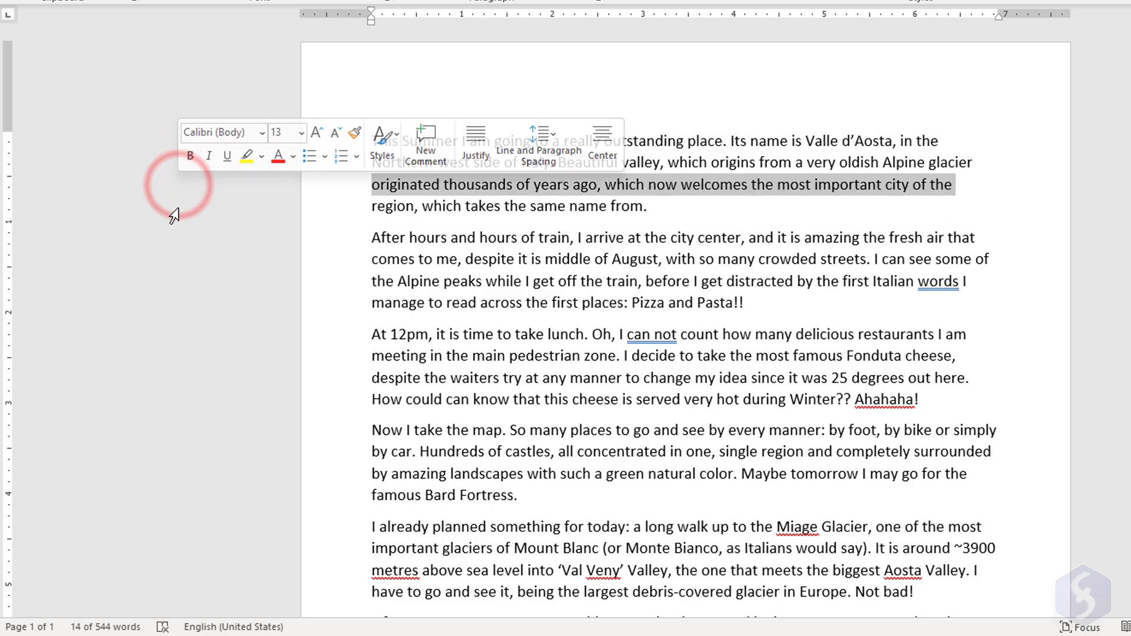
click(178, 260)
click(177, 303)
mouse_move(177, 334)
mouse_down()
mouse_move(192, 416)
mouse_move(186, 349)
mouse_up()
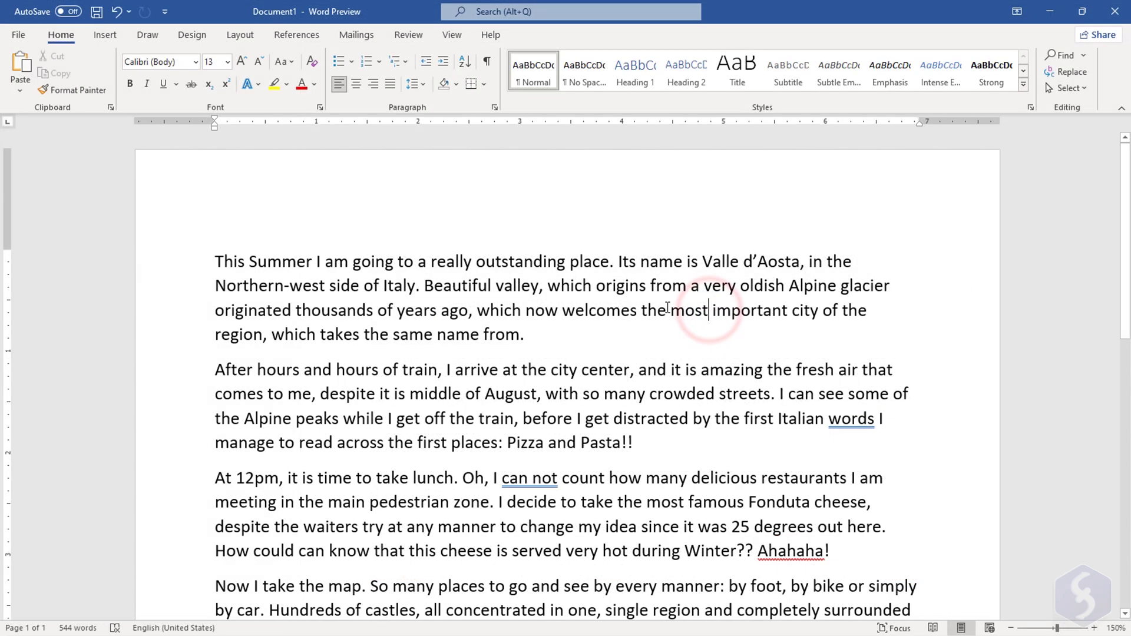
drag(671, 307, 790, 303)
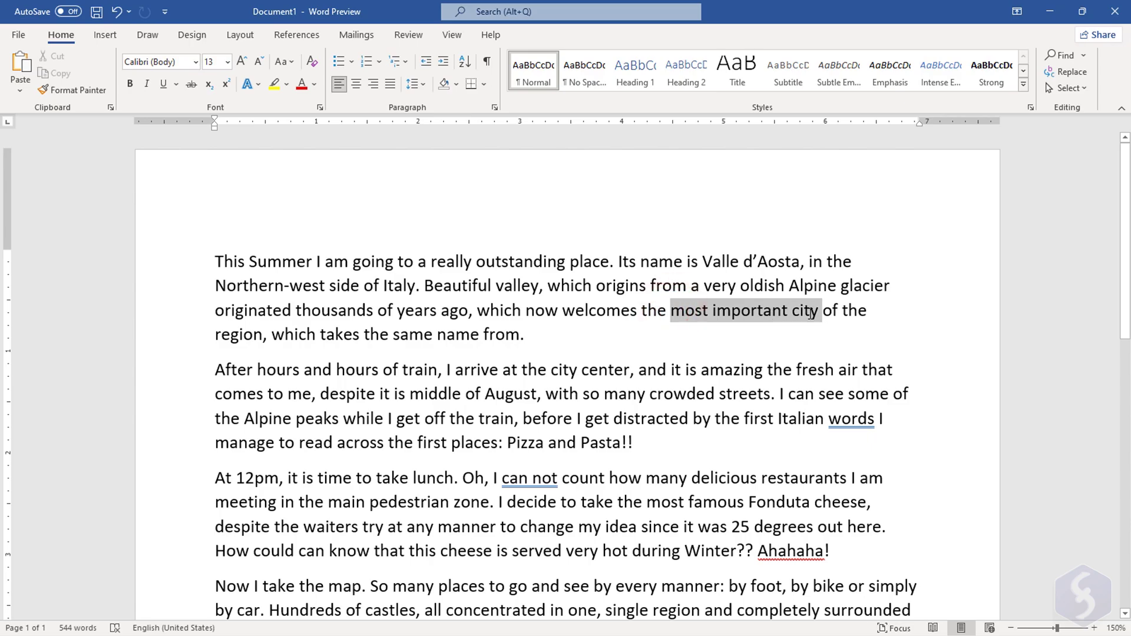
click(768, 290)
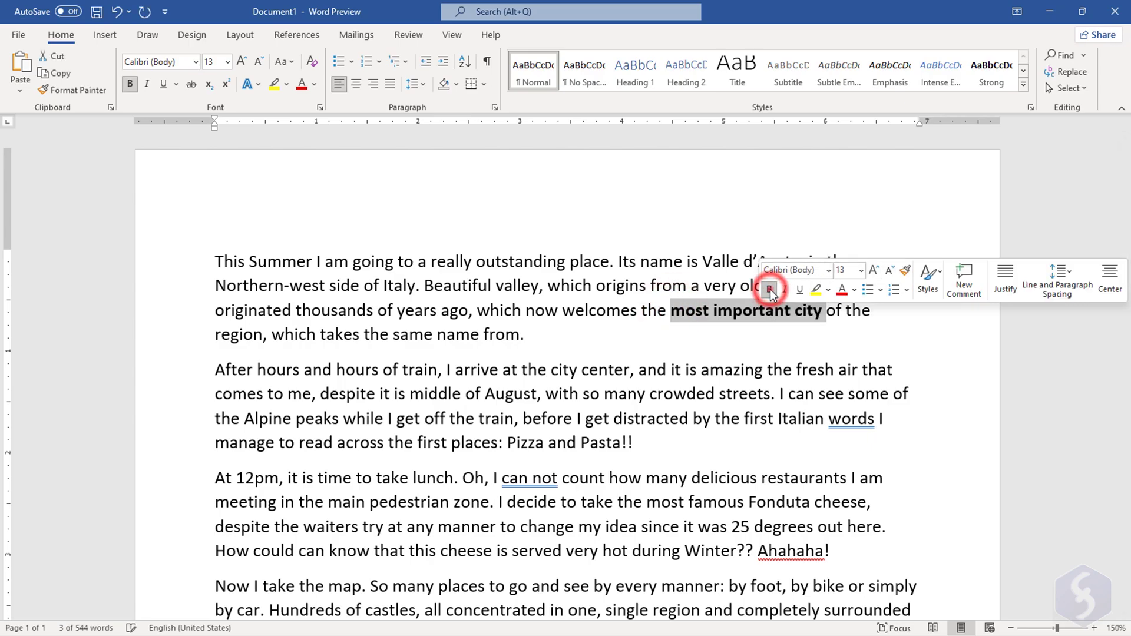
click(769, 289)
click(784, 289)
key(ctrl+z)
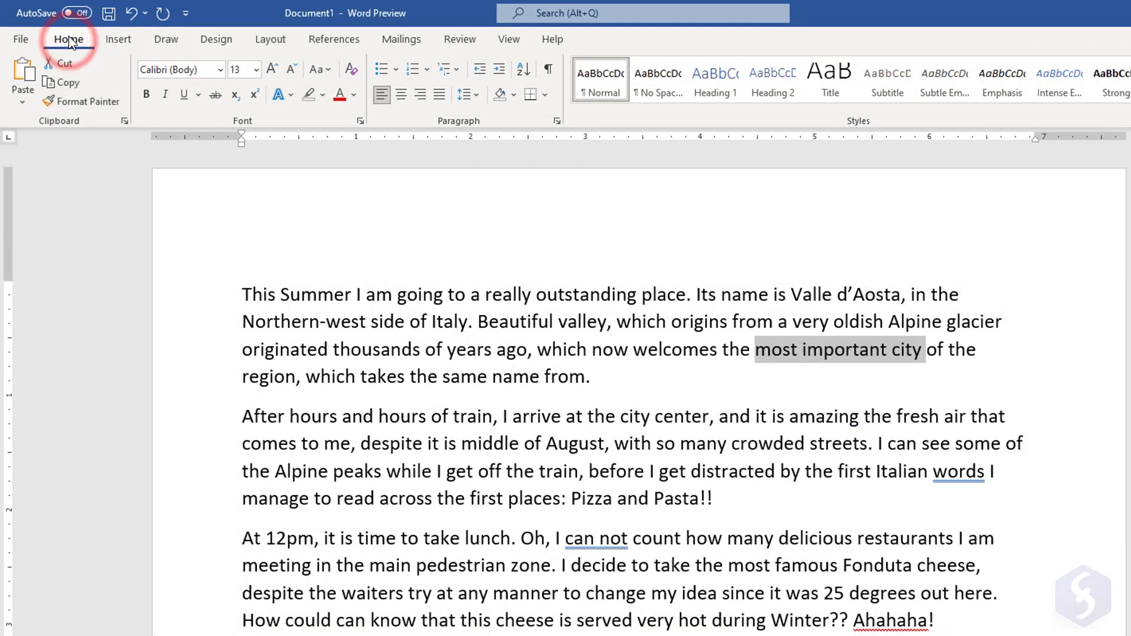
click(221, 70)
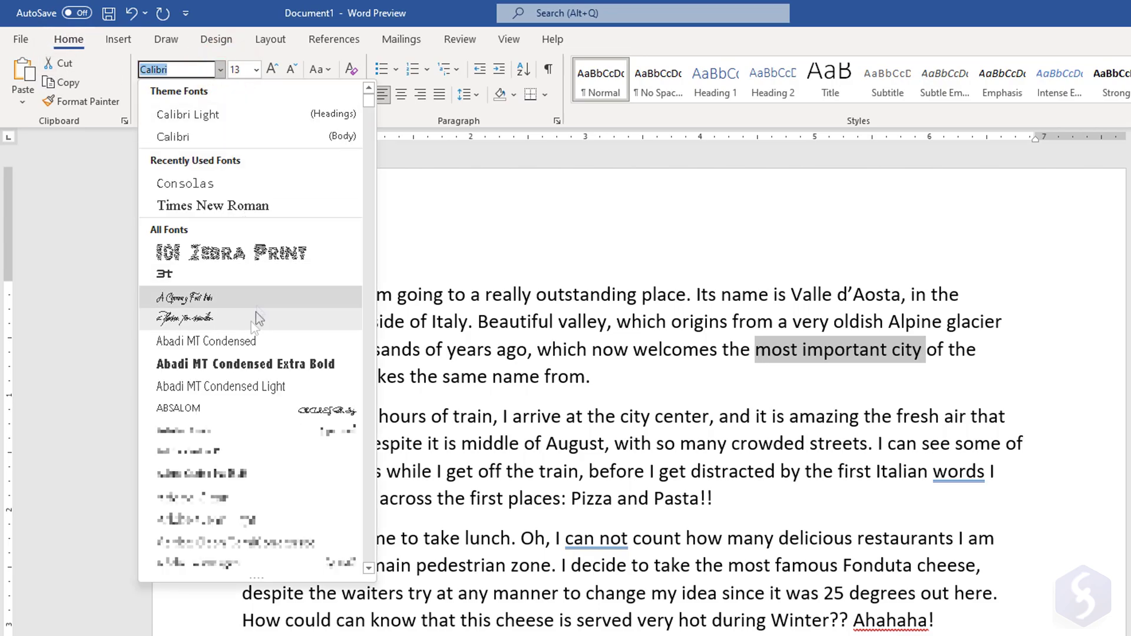
click(256, 69)
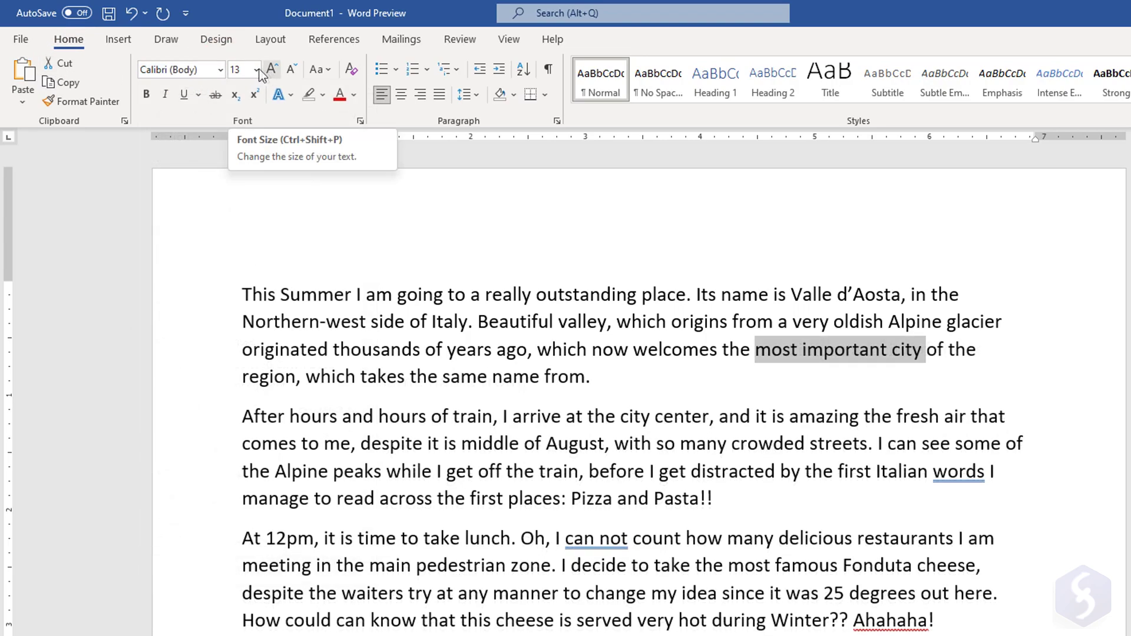
click(256, 69)
key(Escape)
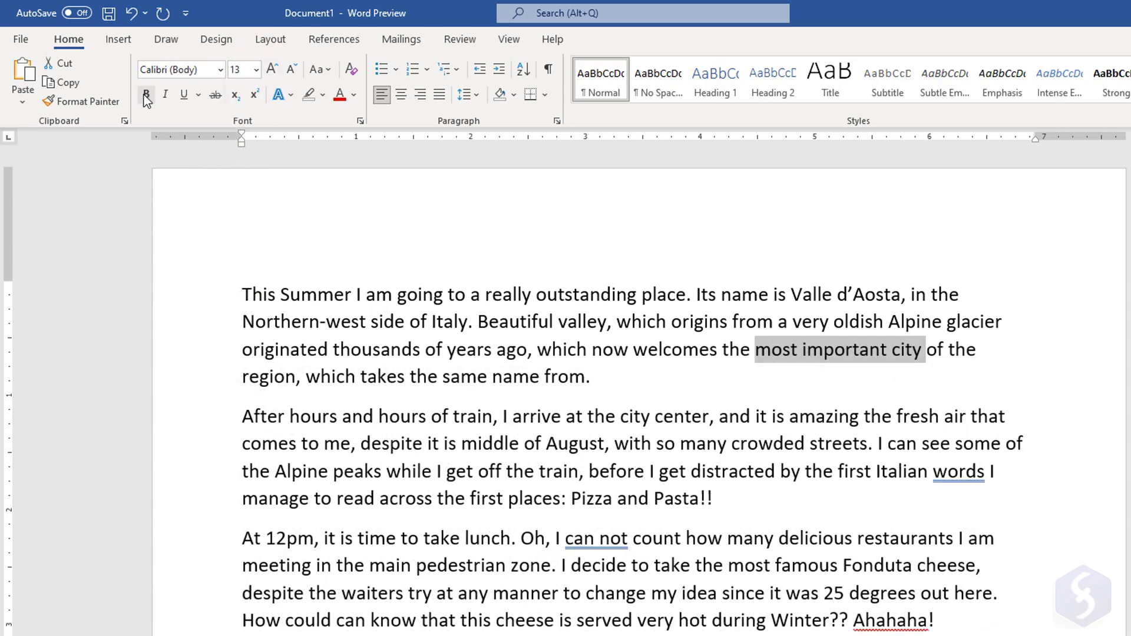
click(146, 94)
click(146, 94)
click(166, 95)
click(233, 96)
click(234, 96)
click(256, 96)
click(257, 96)
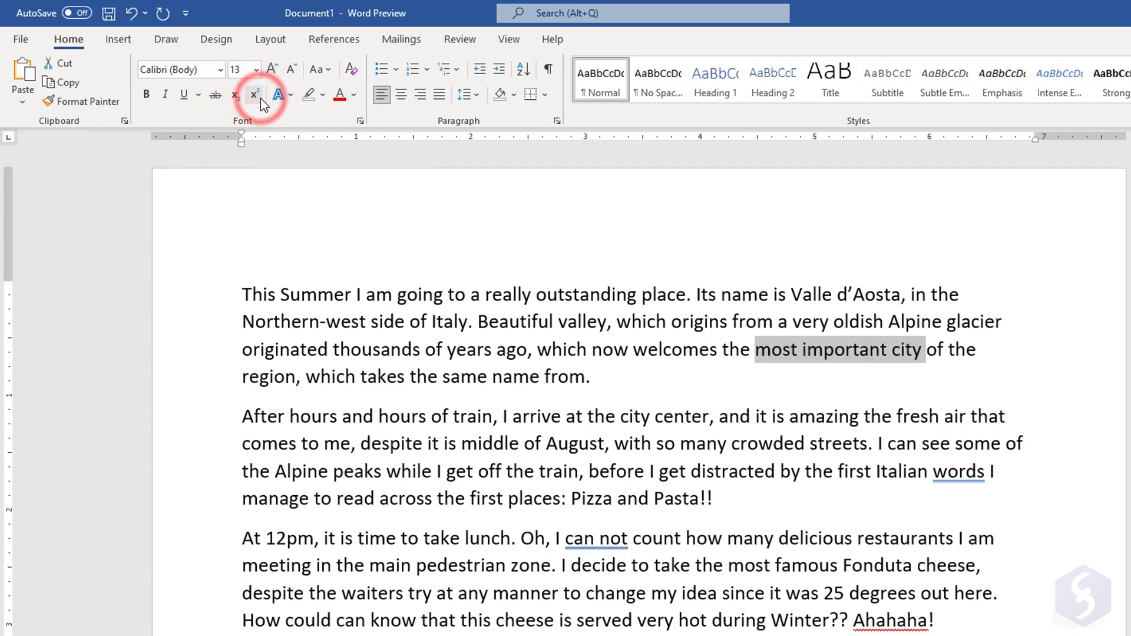
click(352, 96)
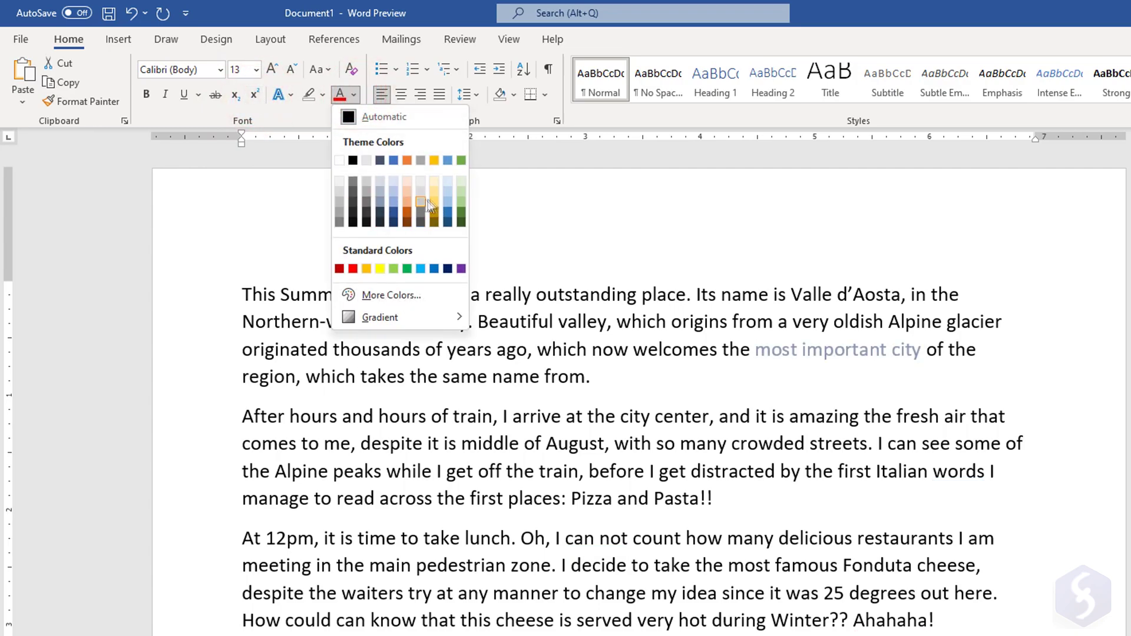
click(323, 95)
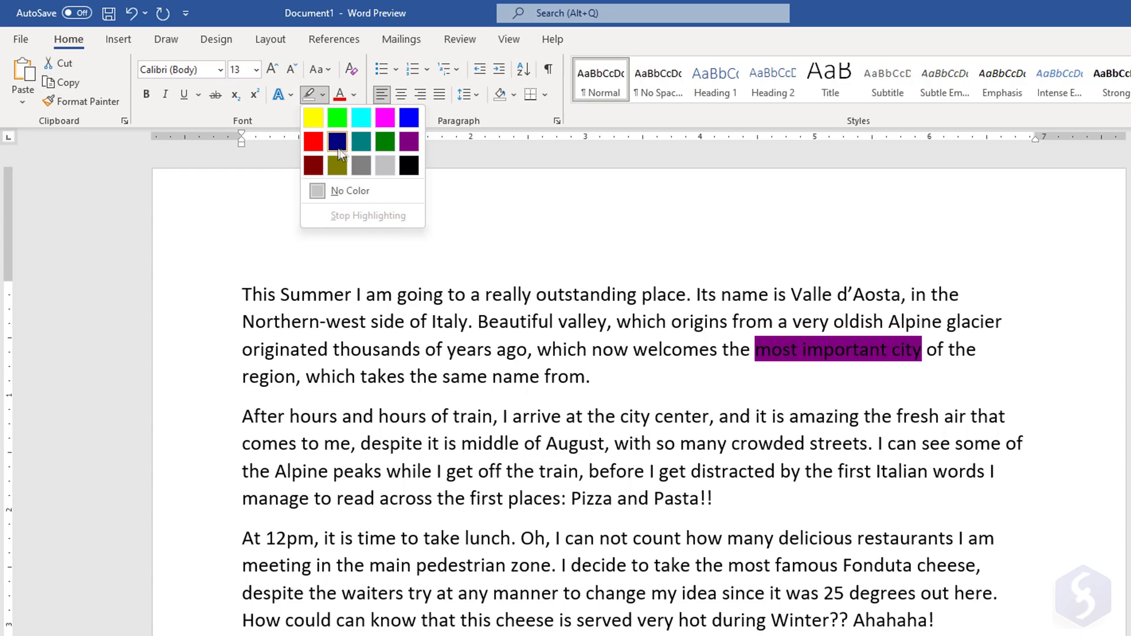
click(295, 97)
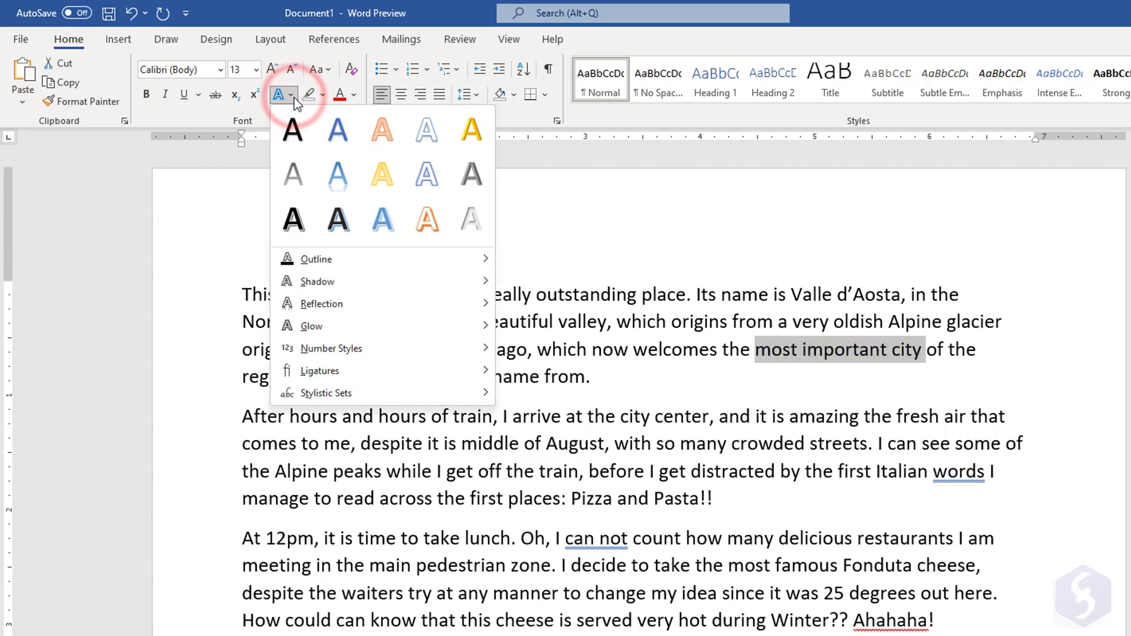
mouse_move(330, 282)
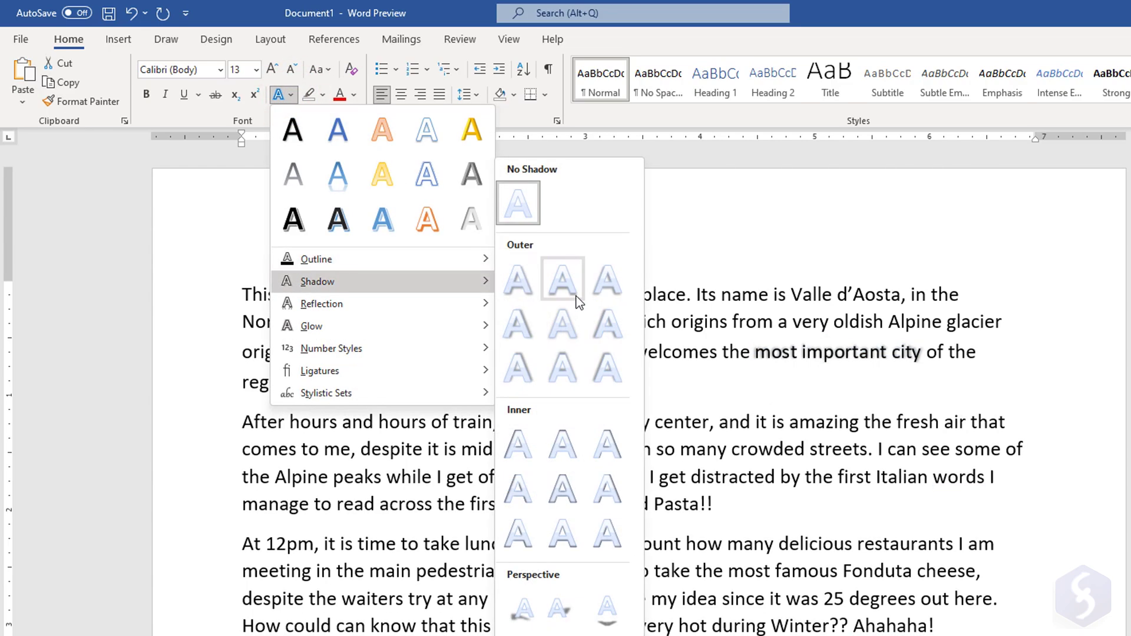
mouse_move(330, 304)
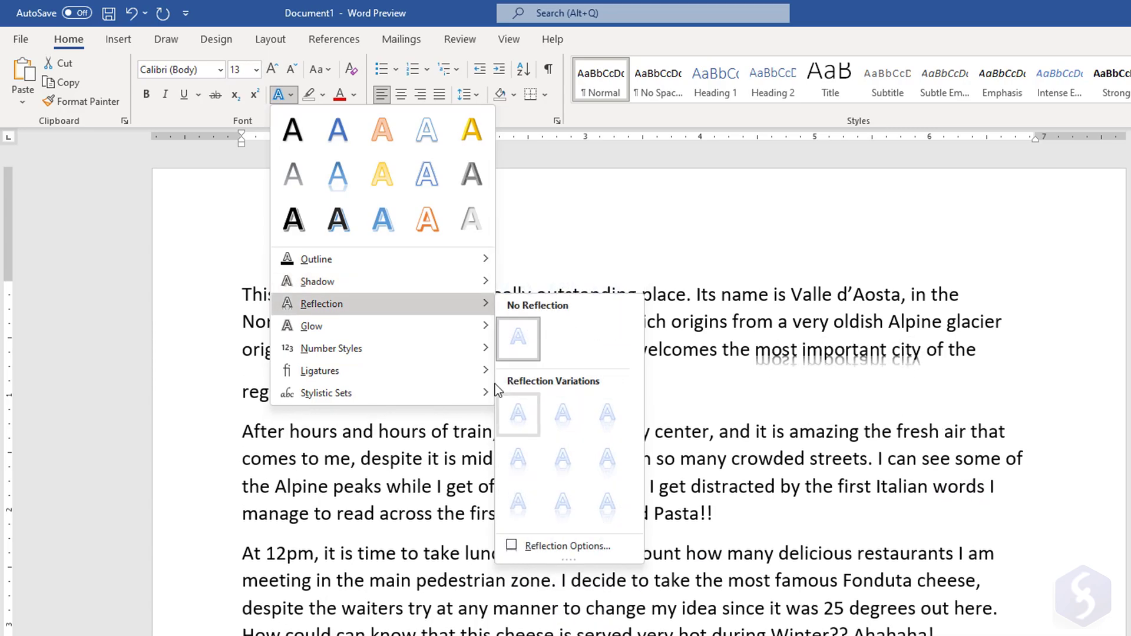
mouse_move(386, 326)
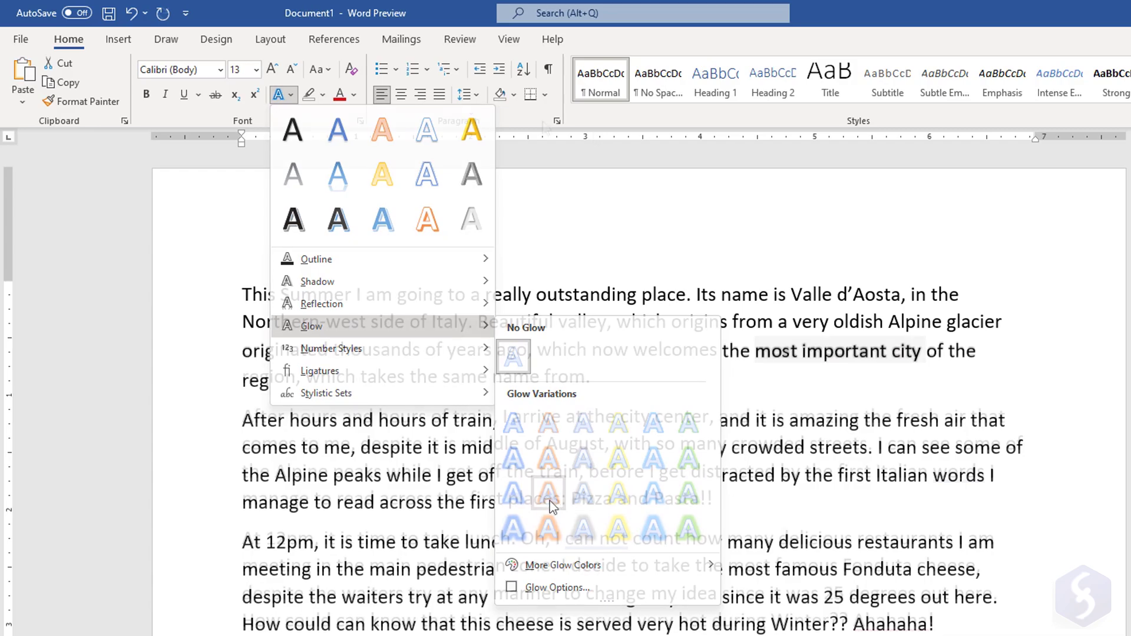
click(361, 122)
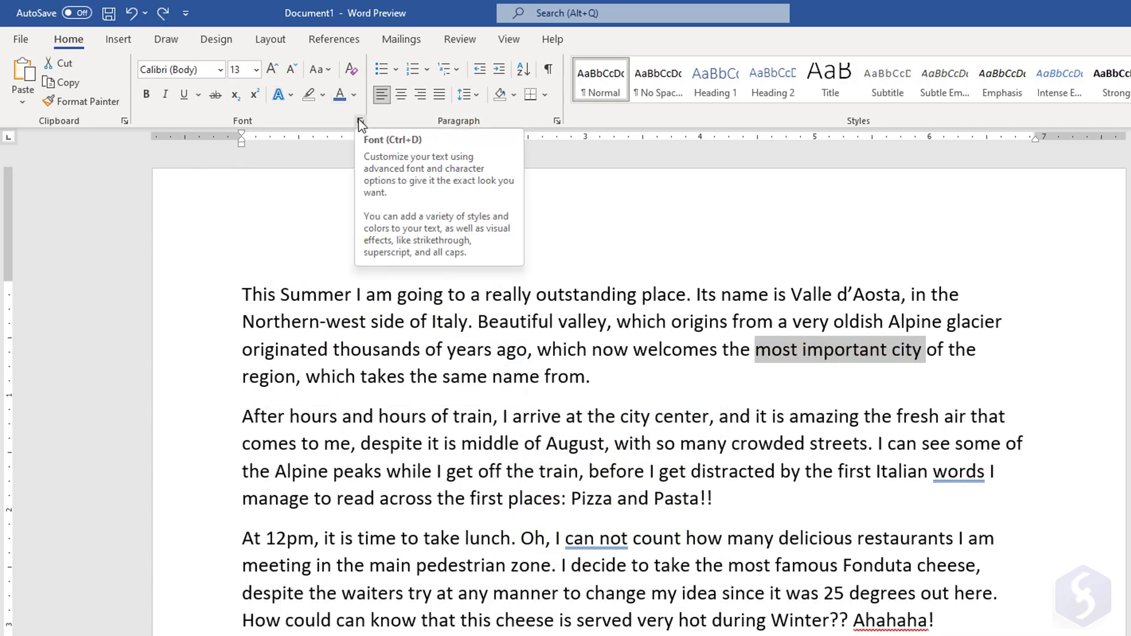
click(360, 123)
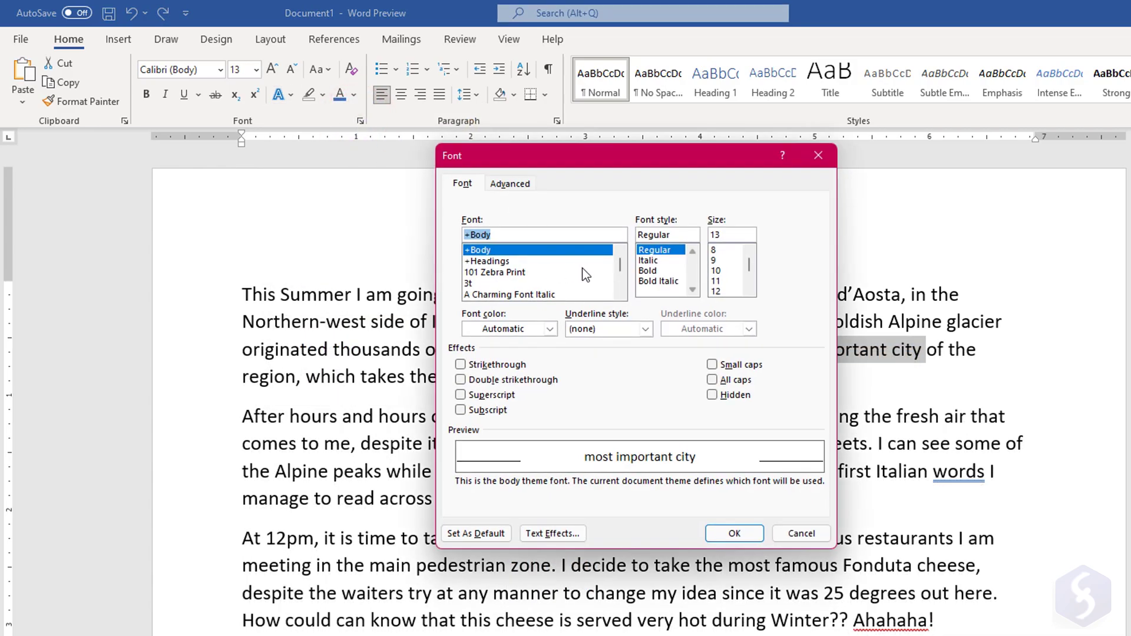
click(648, 260)
click(658, 281)
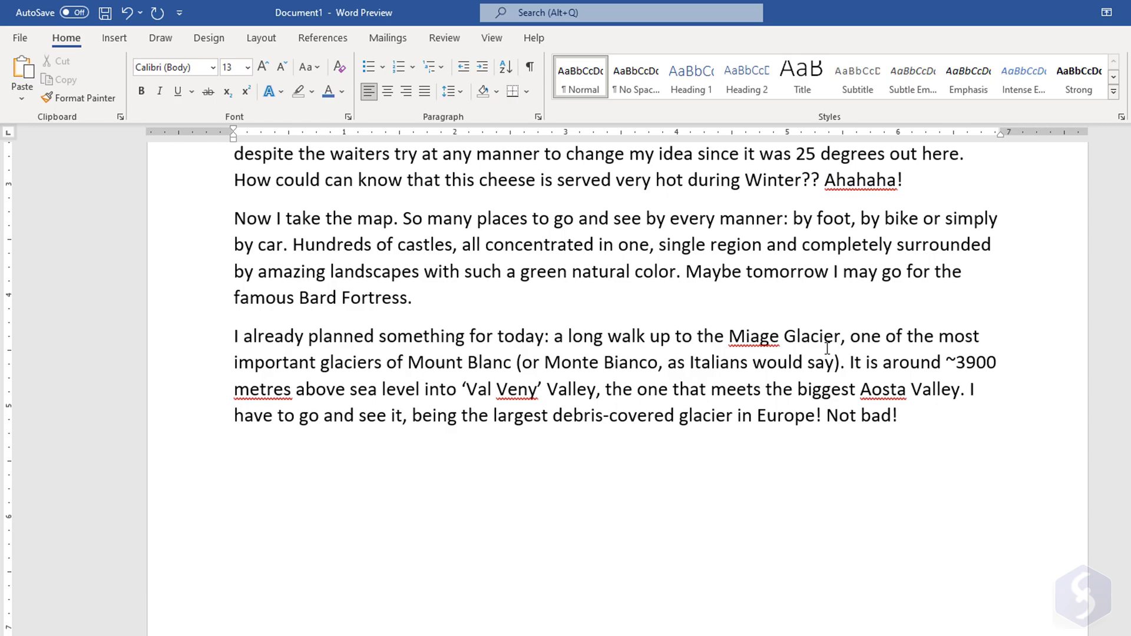
- Select the 'I already planned' paragraph, then turn on Show/Hide ¶ formatting marks
triple_click(269, 340)
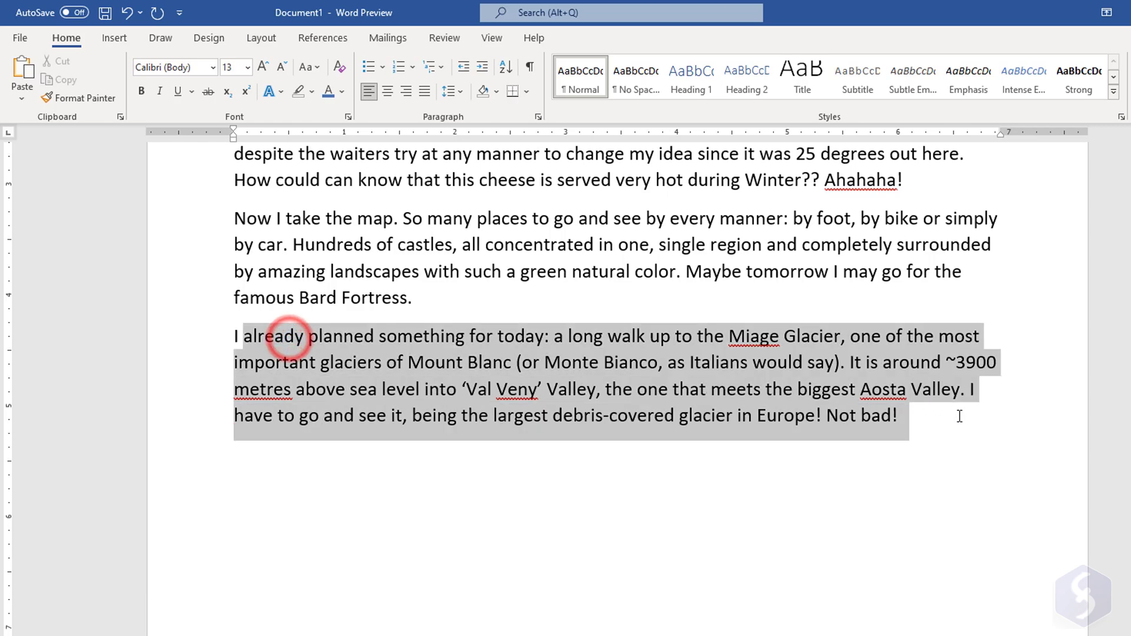
click(739, 469)
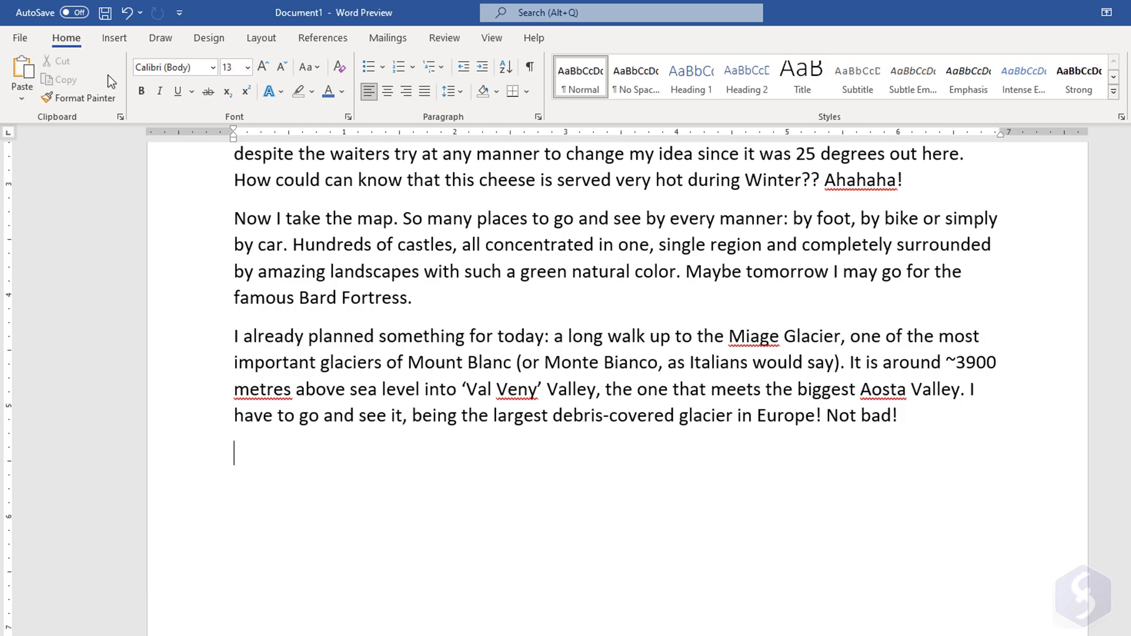
click(69, 36)
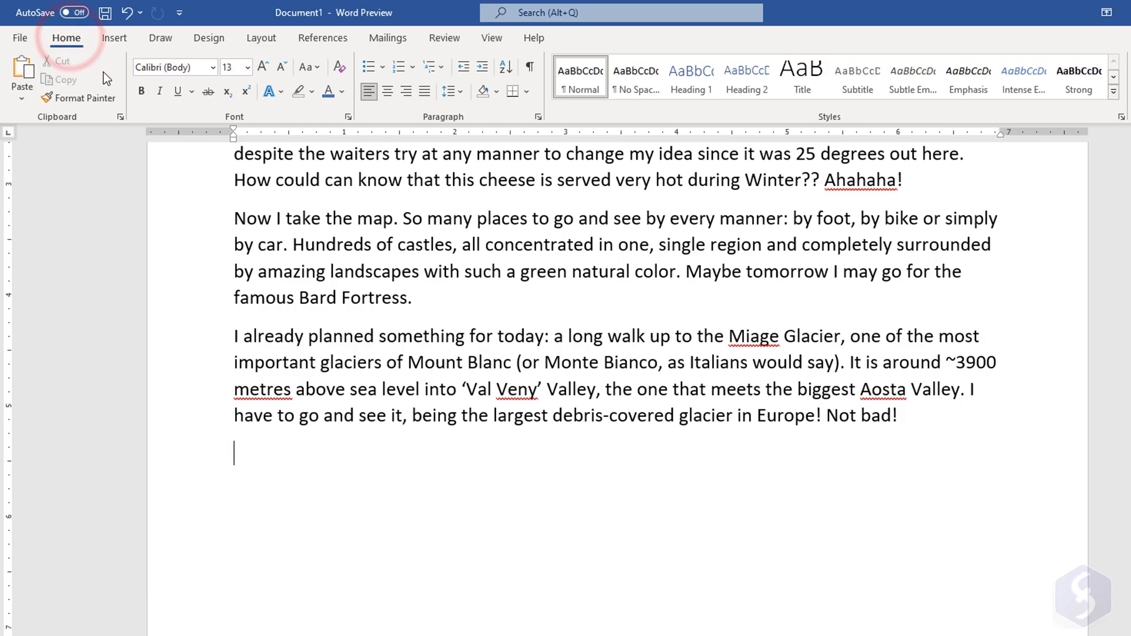
click(536, 68)
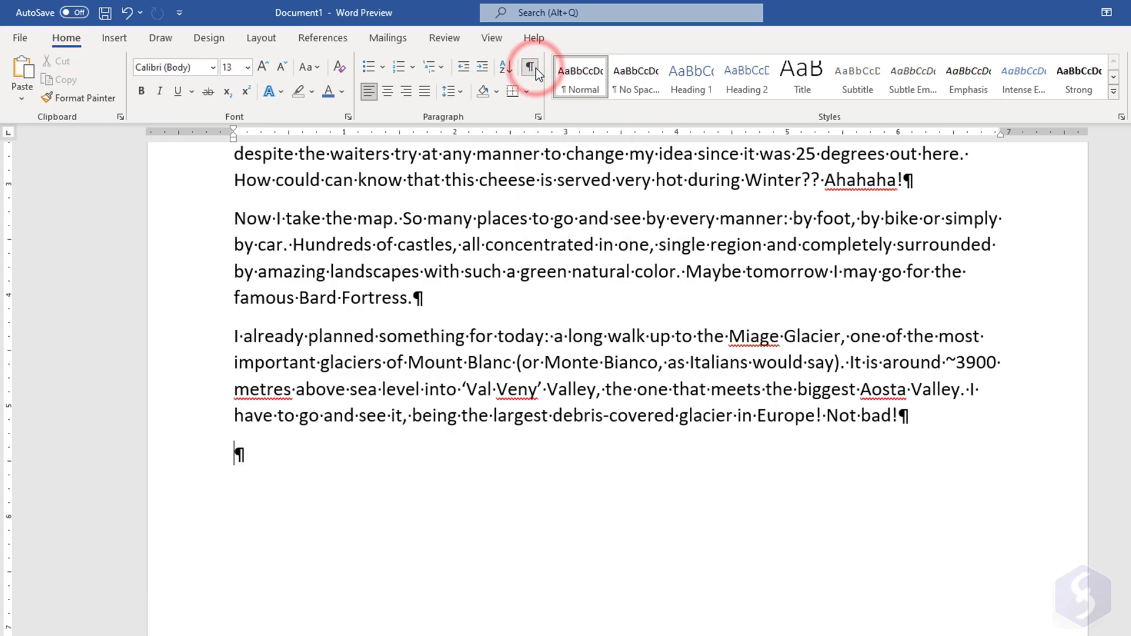
scroll(730, 503, up, 5)
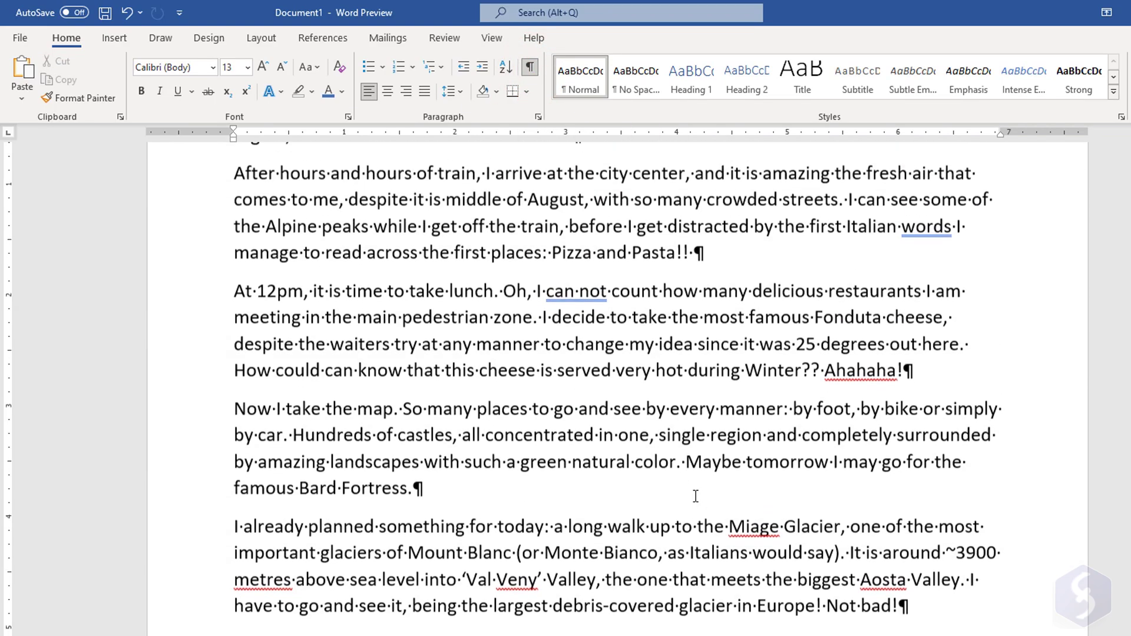
scroll(661, 364, down, 6)
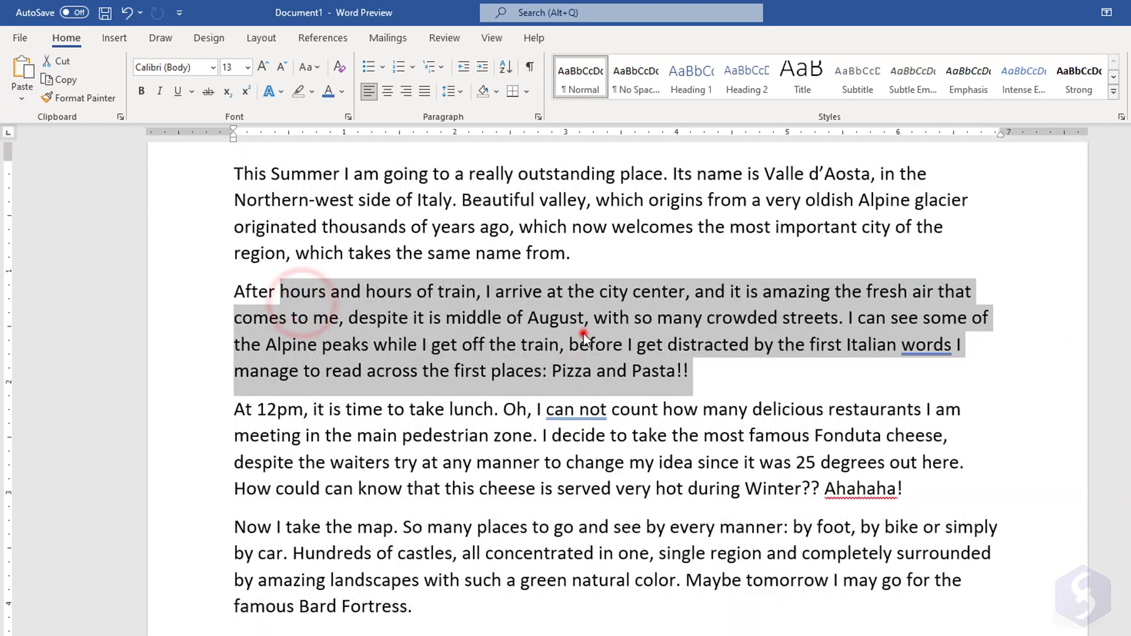
click(581, 323)
- Try Center, Right and Left alignment on the 'After hours and hours of train' paragraph, then justify it
click(354, 319)
click(564, 314)
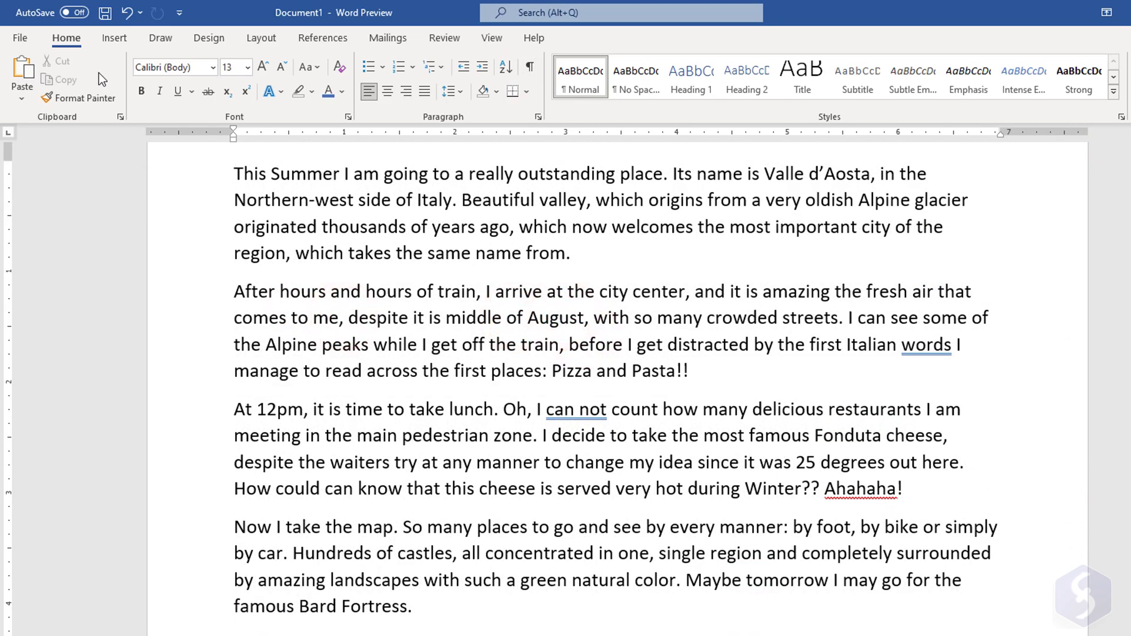
click(63, 39)
click(387, 93)
click(406, 90)
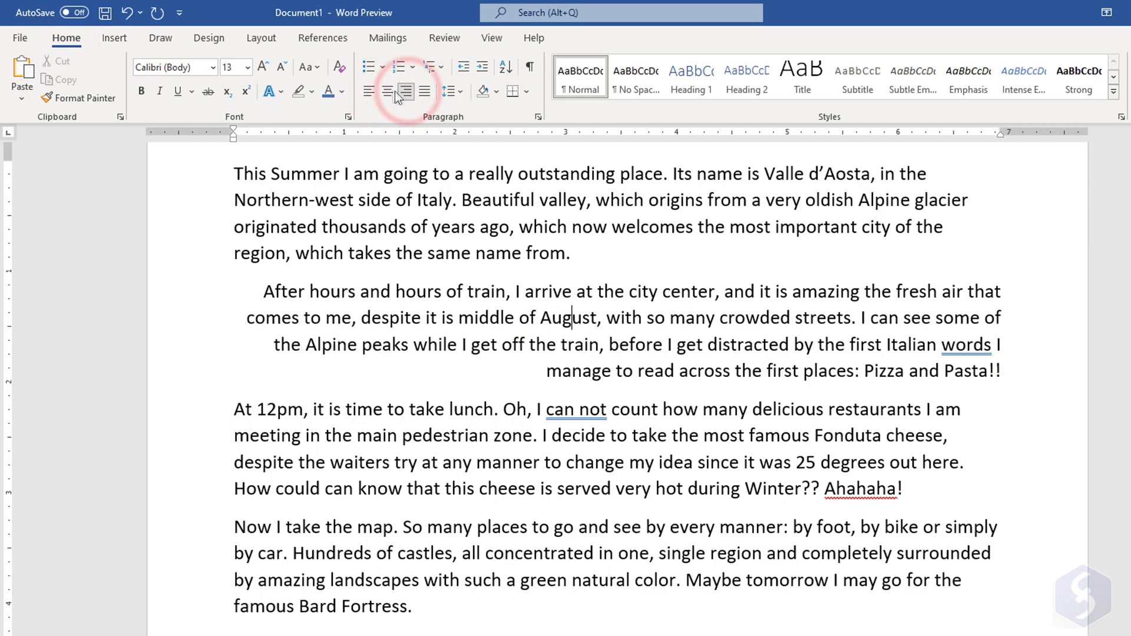
click(424, 91)
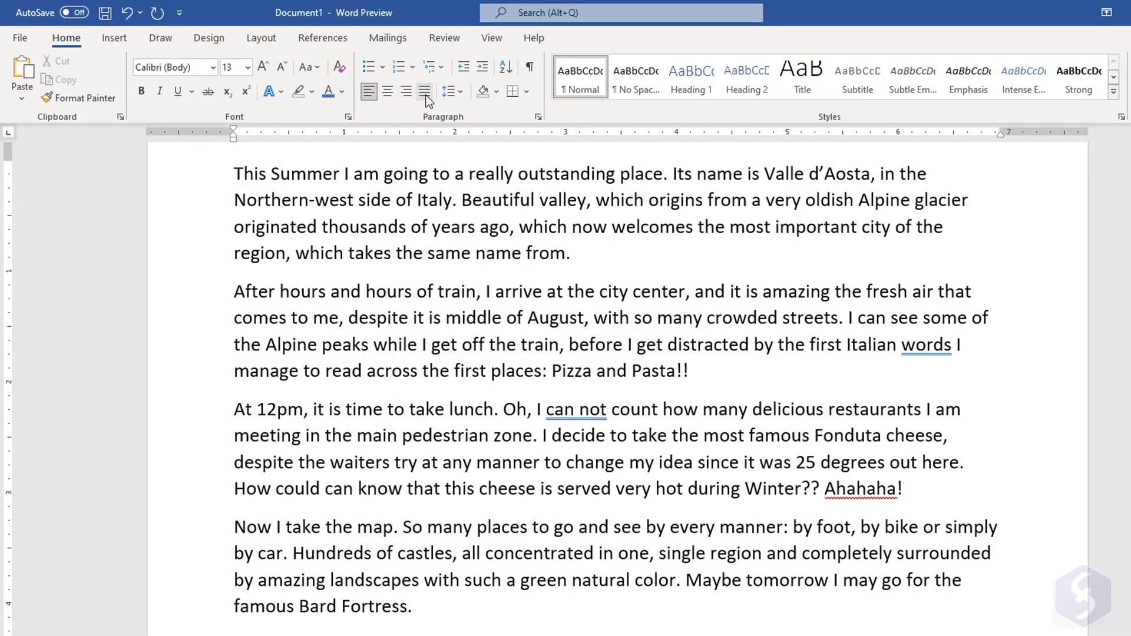
click(425, 98)
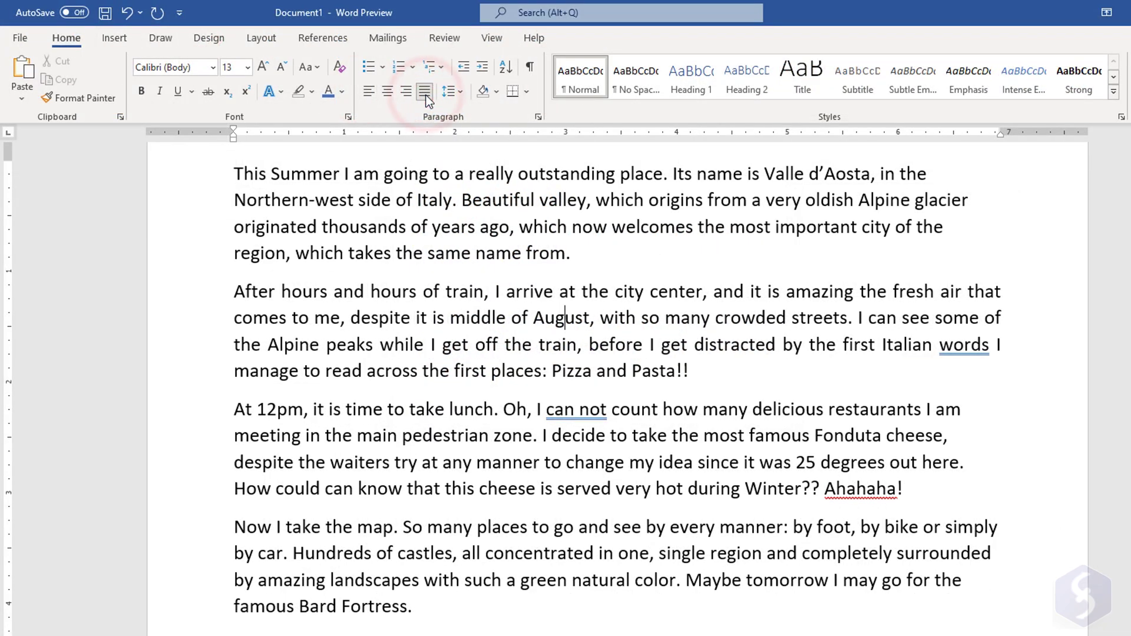
- Return the second paragraph to left alignment and browse line spacing, shading and border options without applying any
key(ctrl+z)
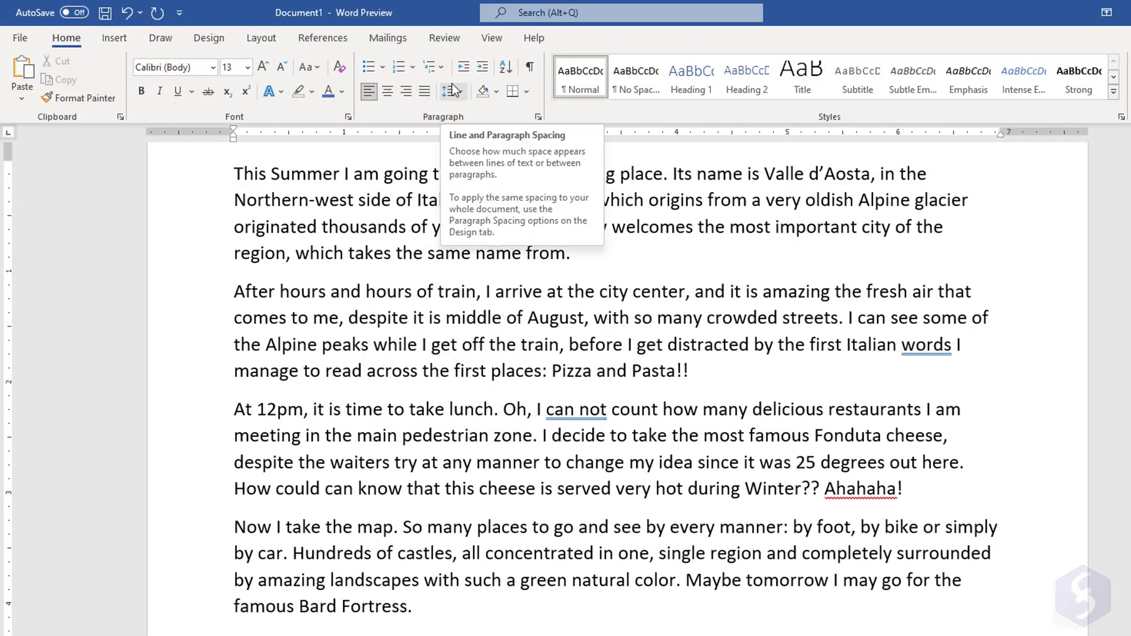
click(462, 91)
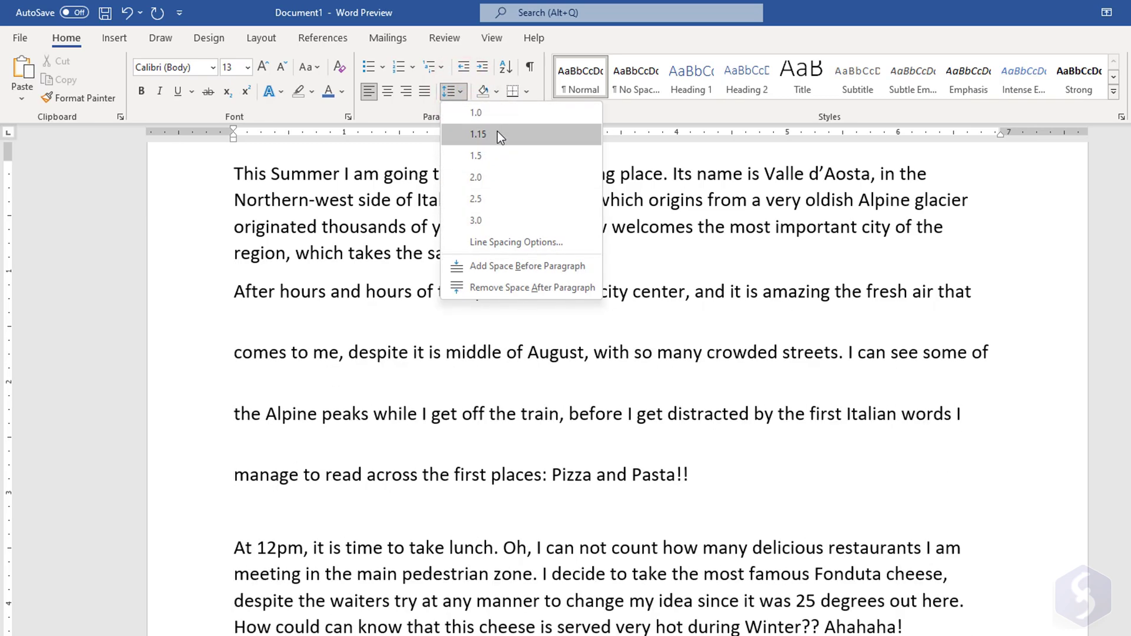
click(497, 132)
click(495, 92)
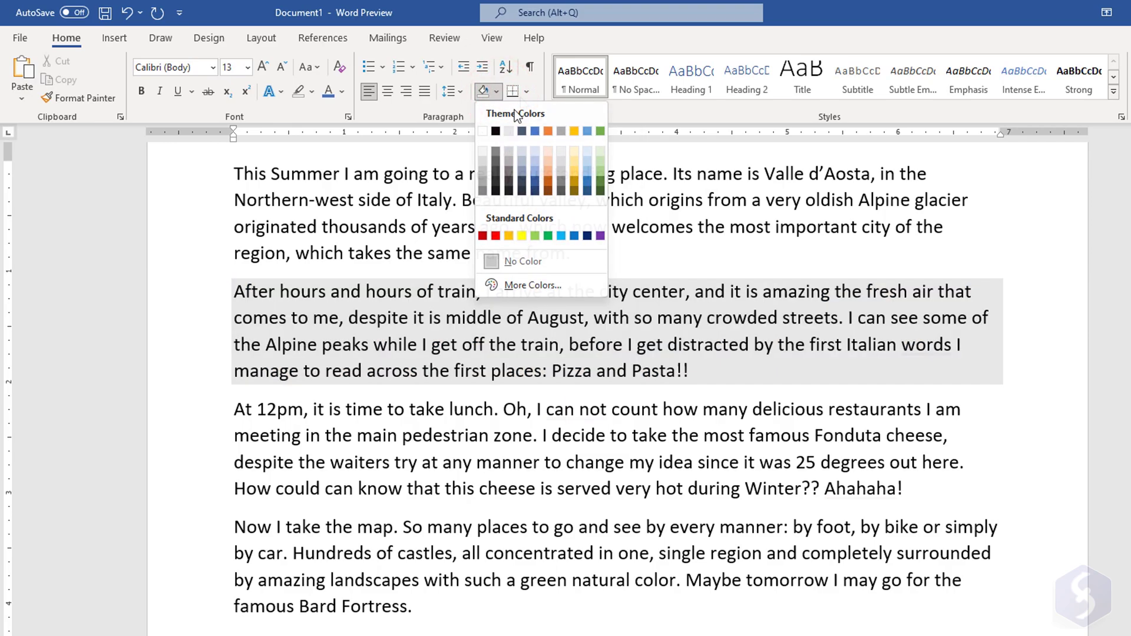
click(518, 92)
click(527, 92)
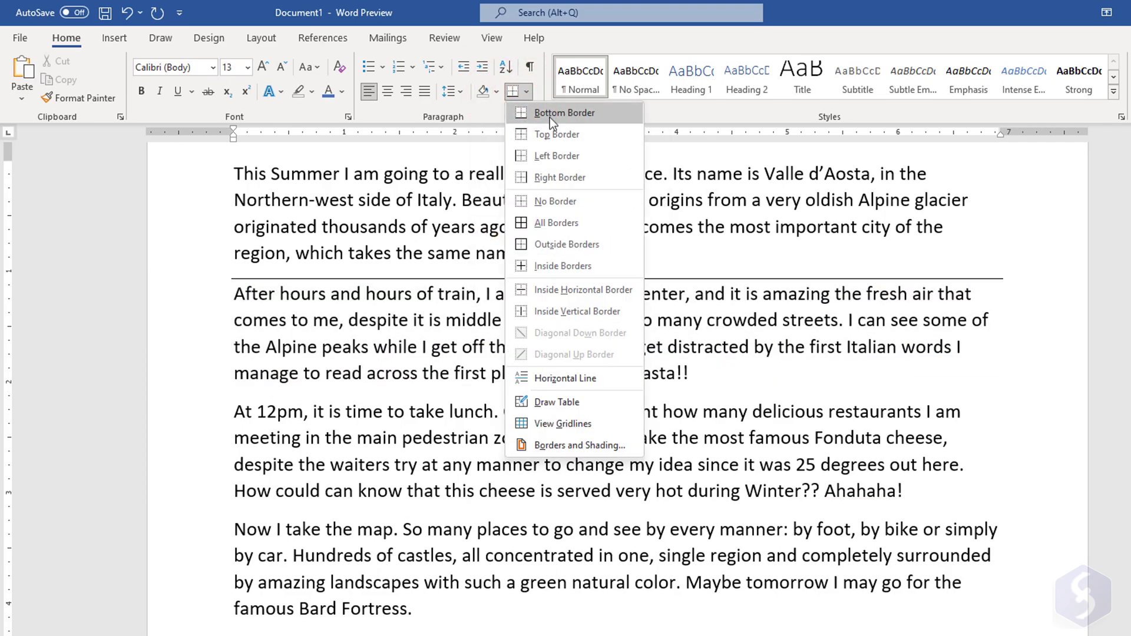
key(Escape)
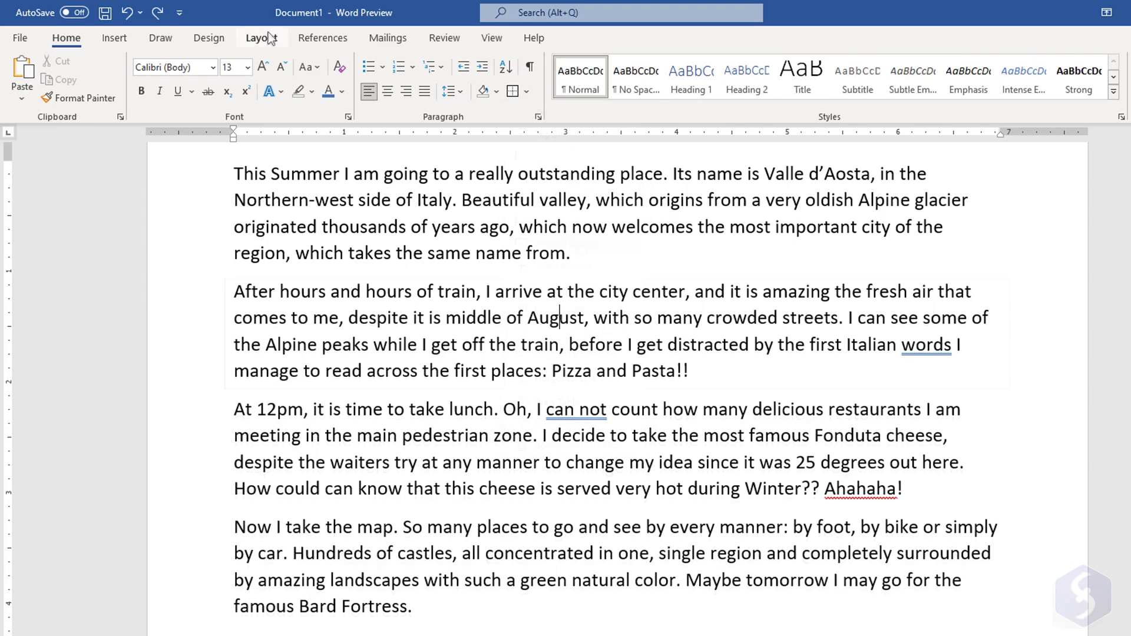
- Increase the second paragraph's left indent and add spacing before and after it
click(261, 38)
click(358, 76)
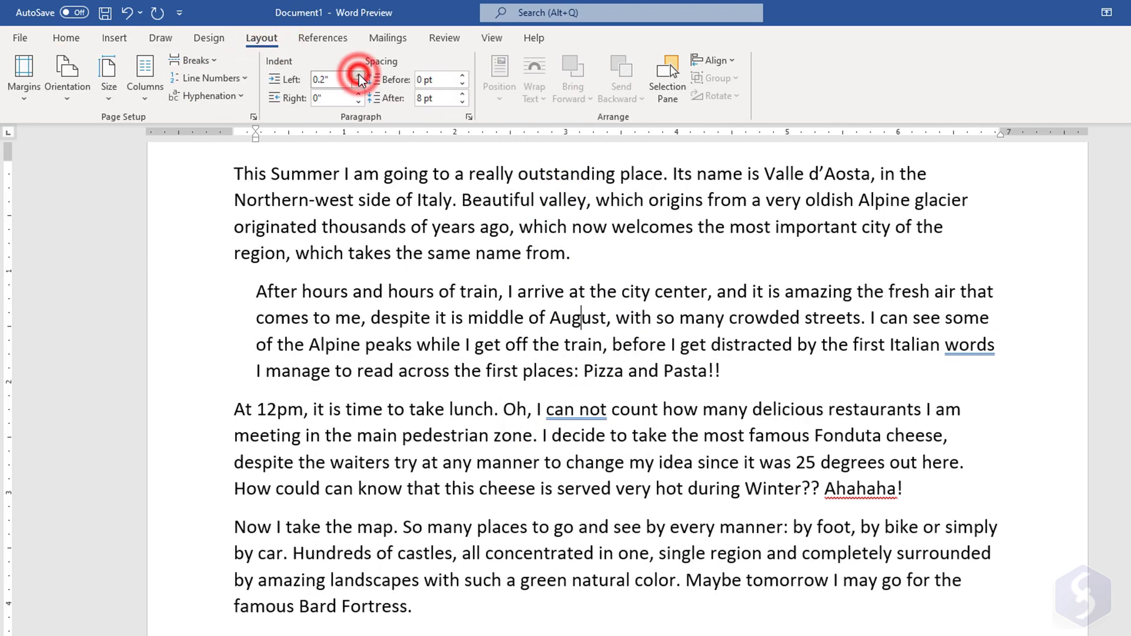
click(358, 76)
click(358, 76)
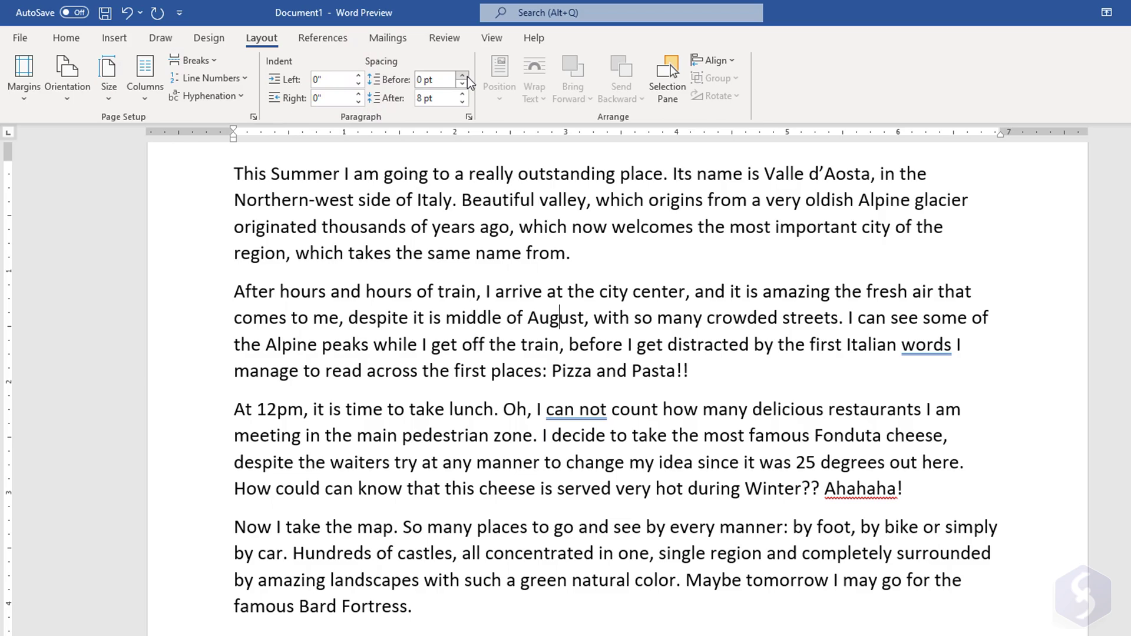
click(462, 76)
click(462, 76)
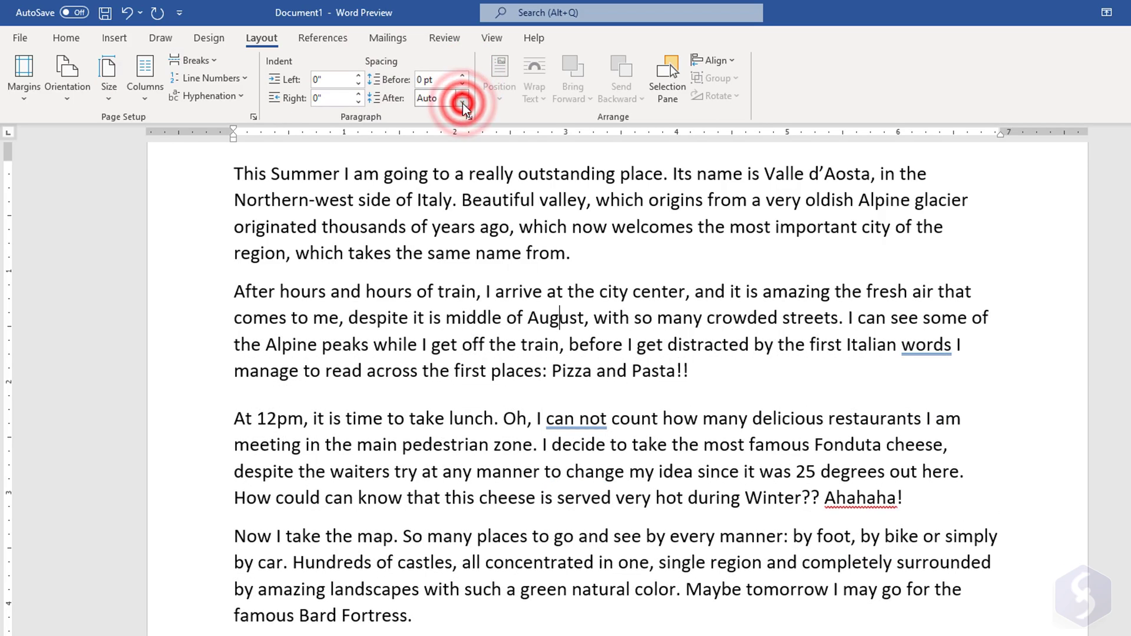
click(463, 95)
click(463, 95)
click(463, 95)
click(463, 95)
click(463, 95)
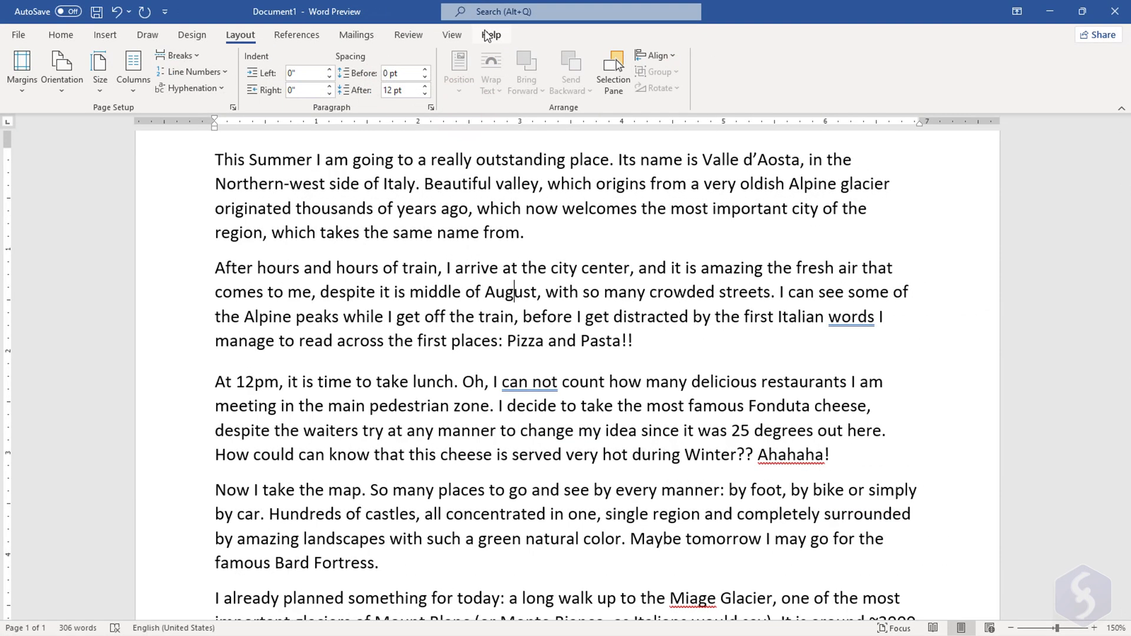
click(449, 36)
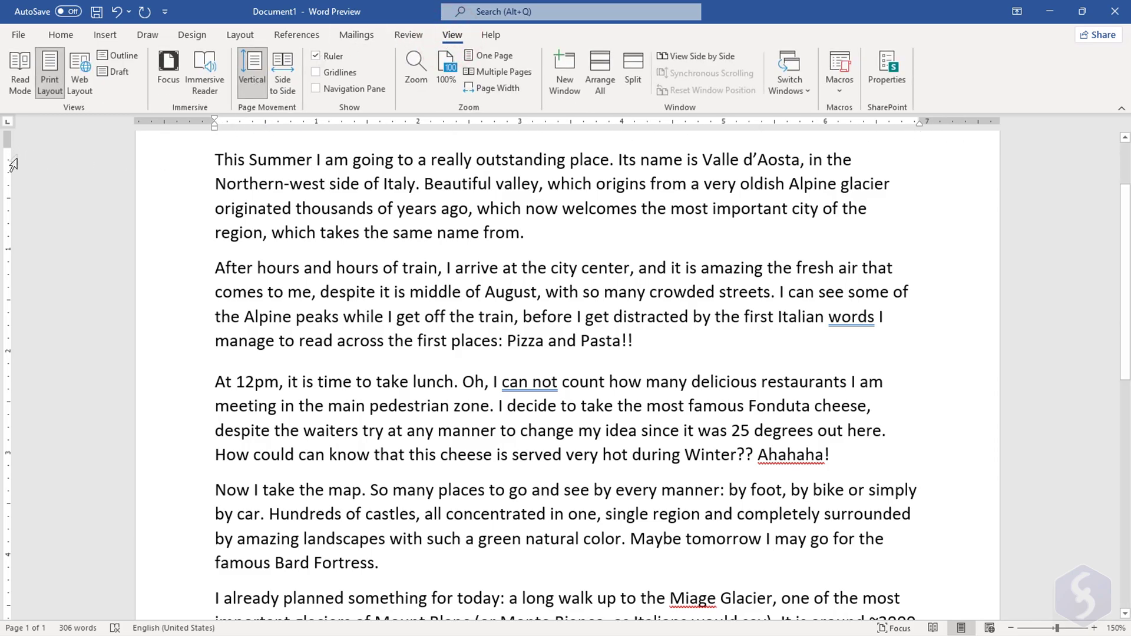
scroll(12, 412, down, 10)
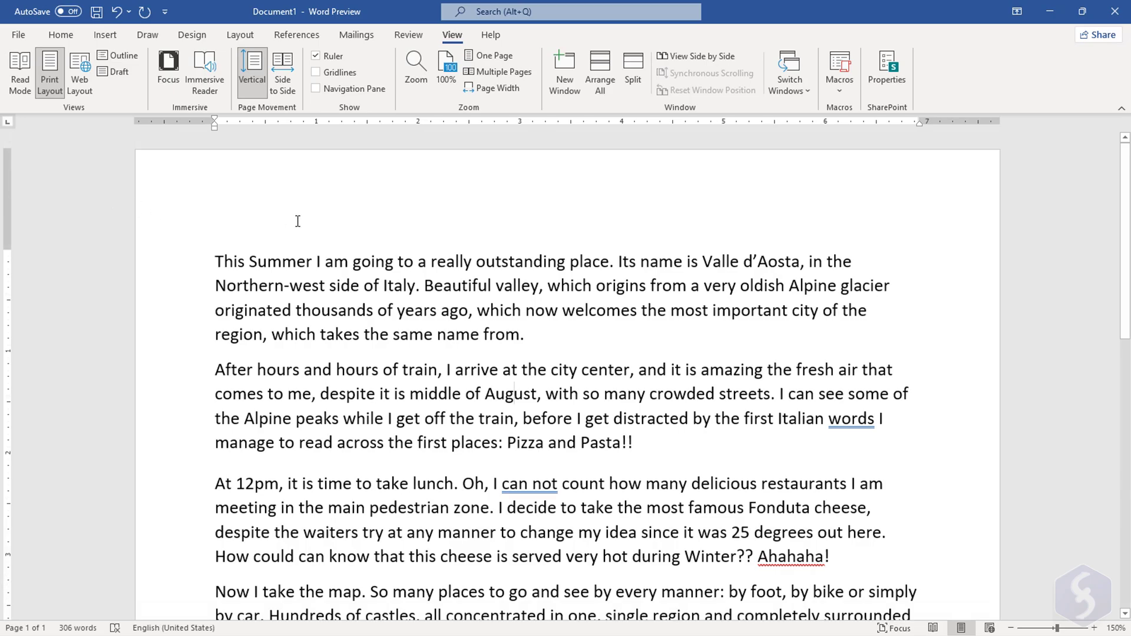
click(316, 56)
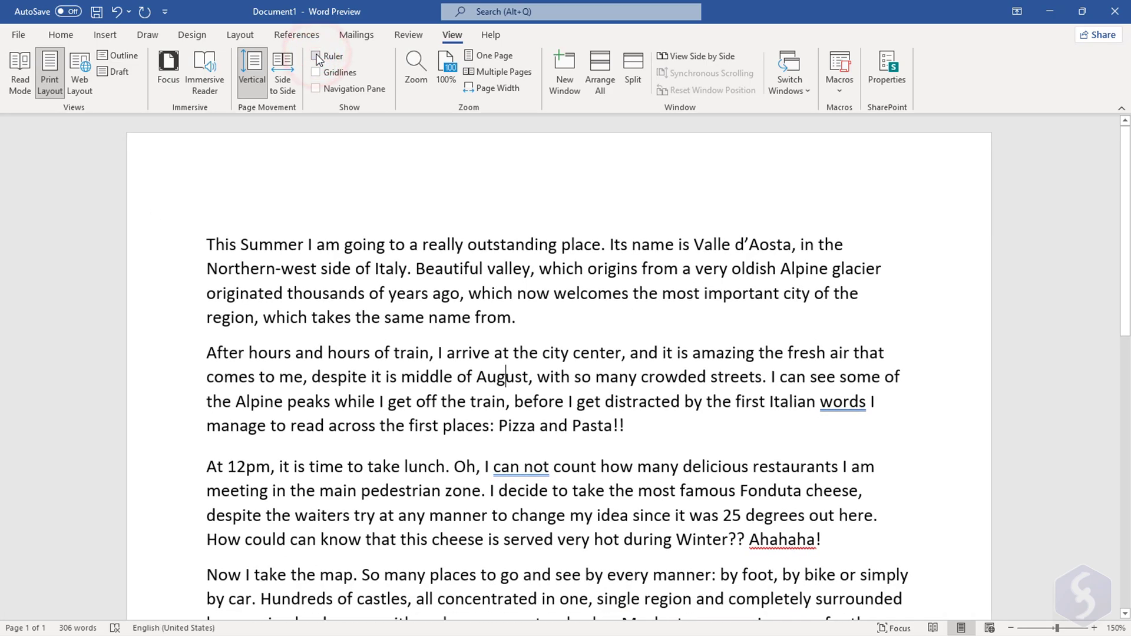
click(316, 56)
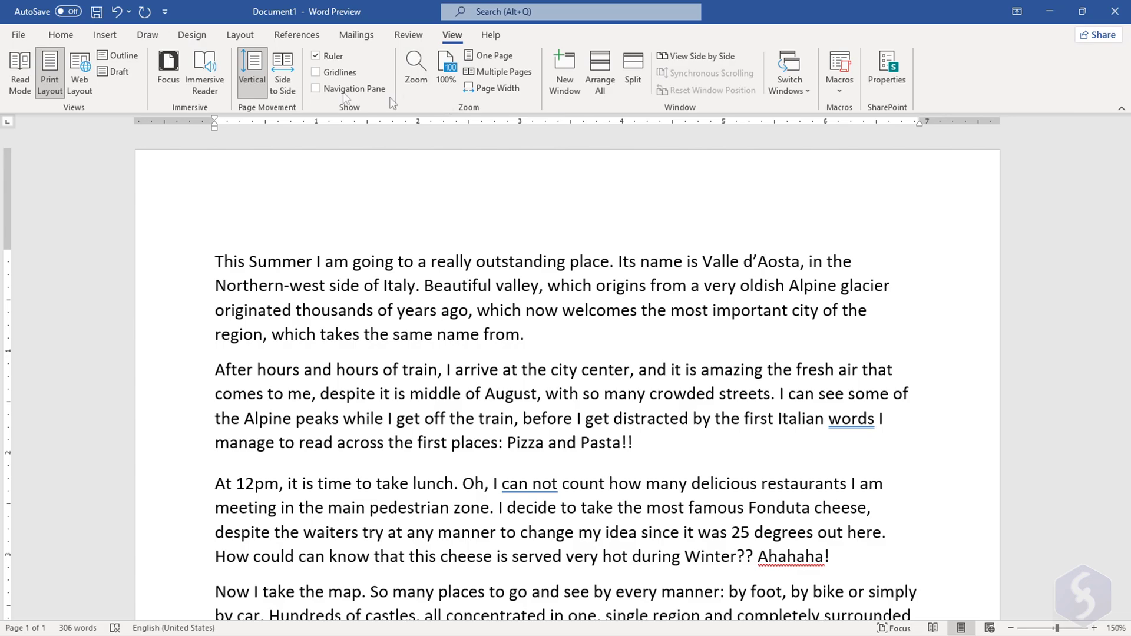
click(19, 35)
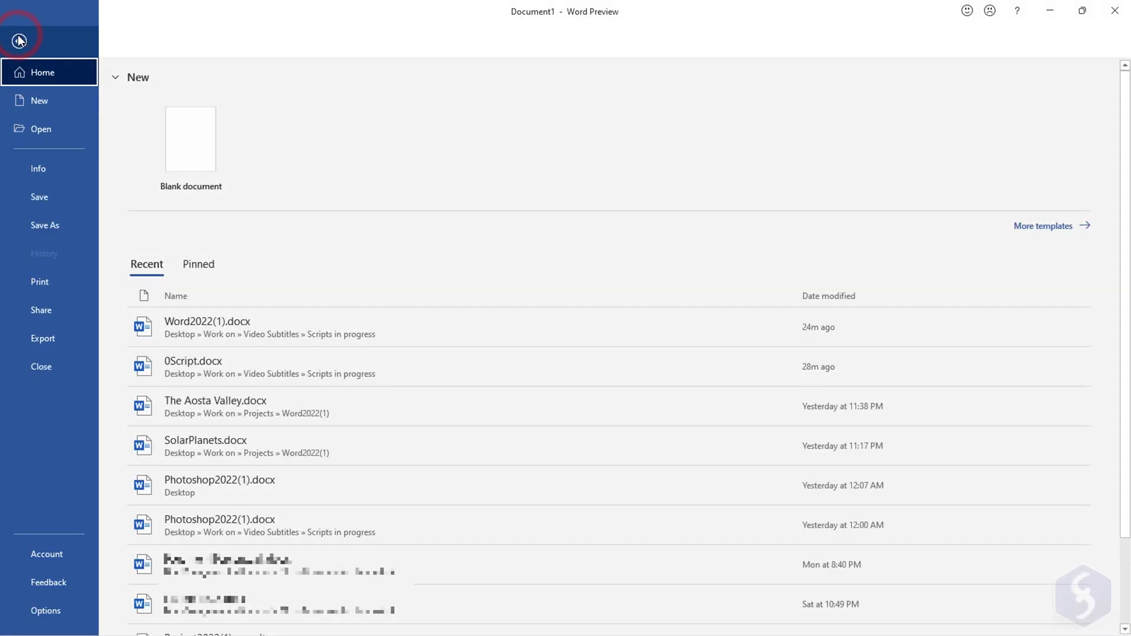
click(48, 613)
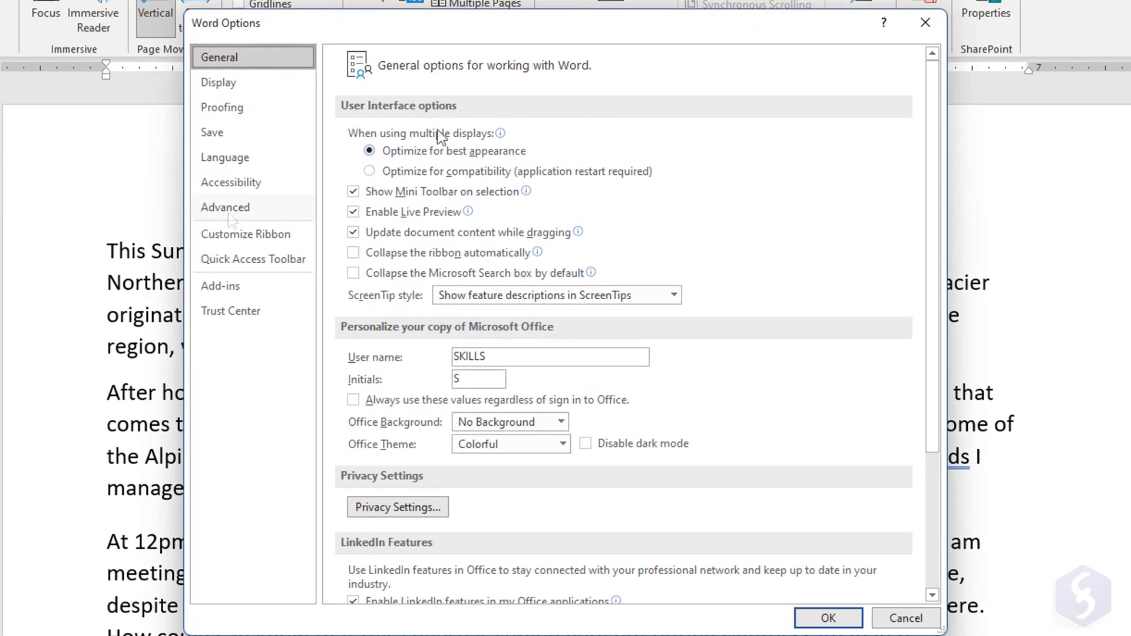
click(311, 231)
scroll(442, 384, down, 15)
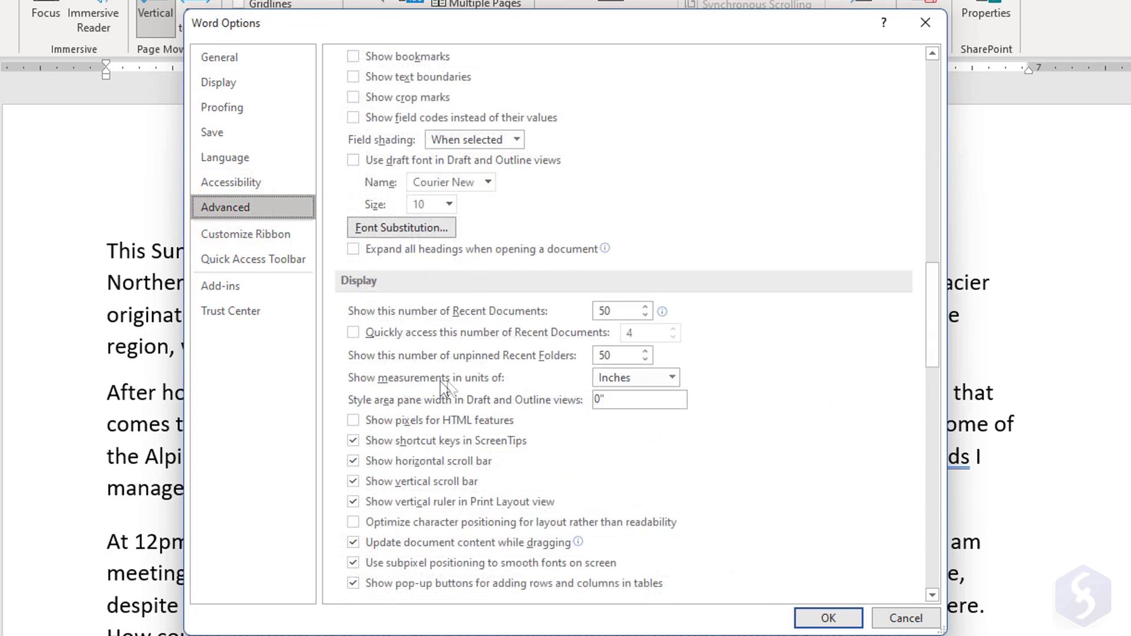
click(672, 377)
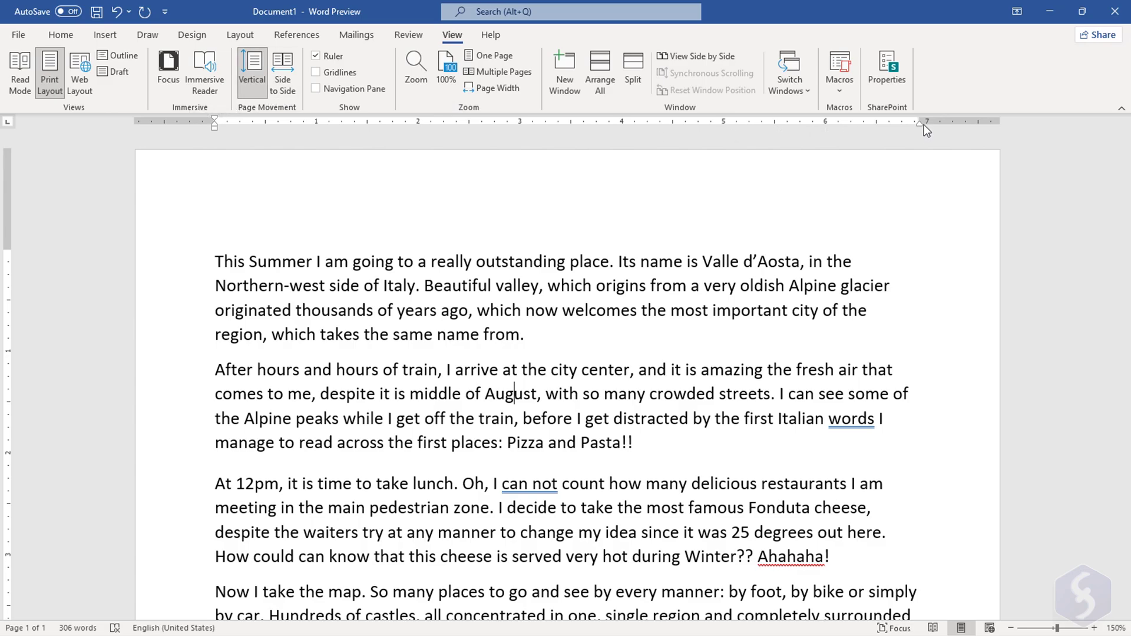
drag(918, 121, 561, 115)
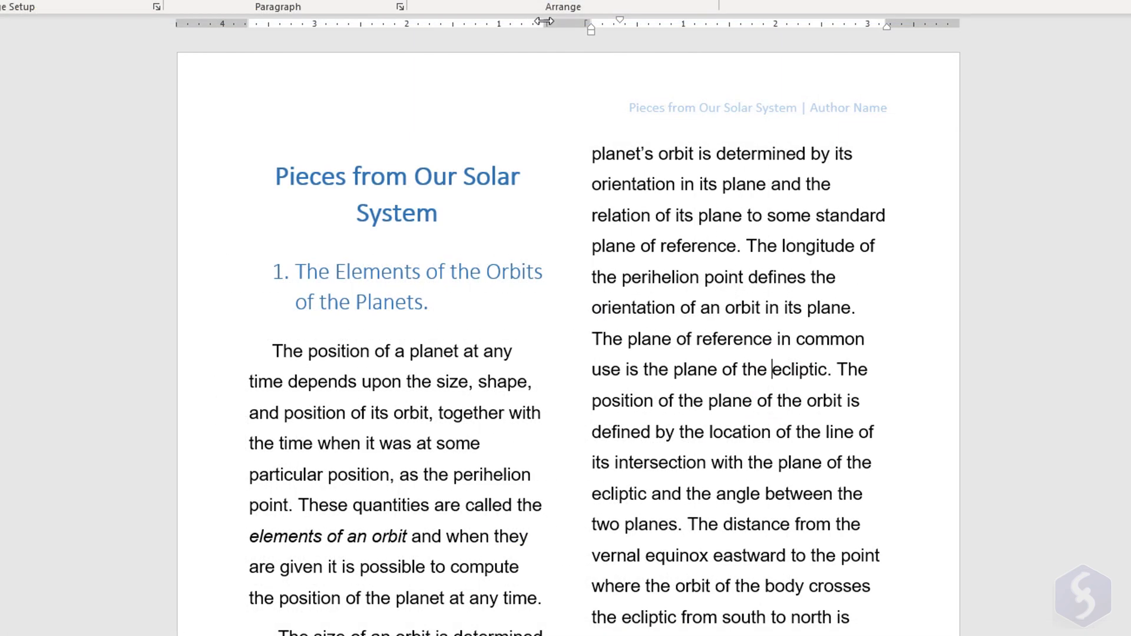
mouse_move(540, 21)
mouse_down()
mouse_move(404, 19)
mouse_move(470, 19)
mouse_up()
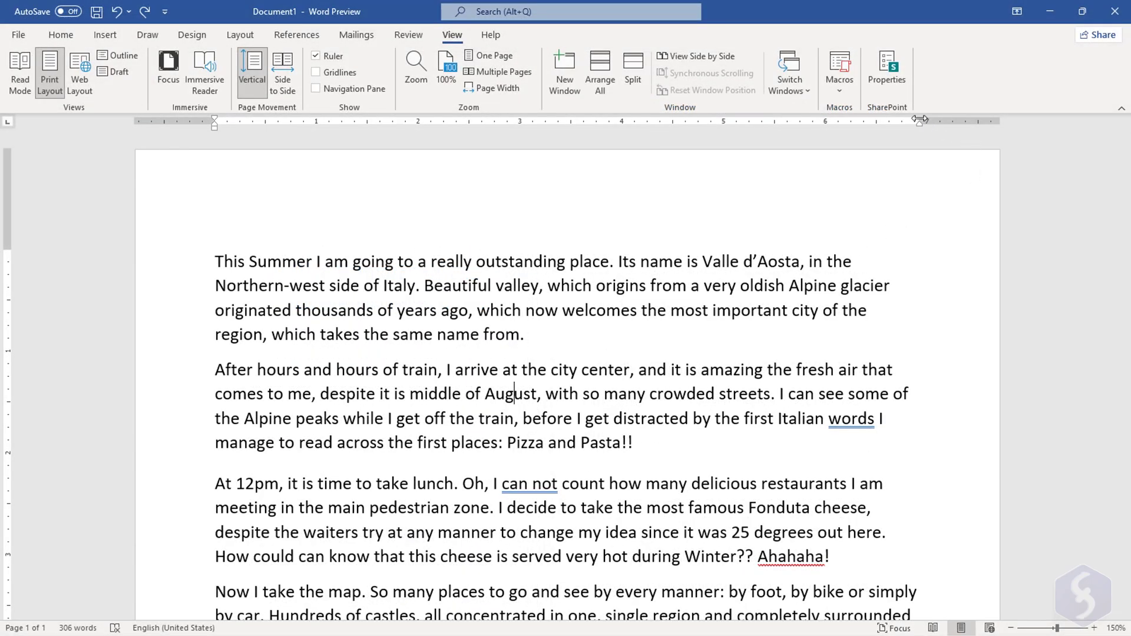
mouse_move(919, 120)
mouse_down()
mouse_move(565, 115)
mouse_move(990, 120)
mouse_move(878, 124)
mouse_up()
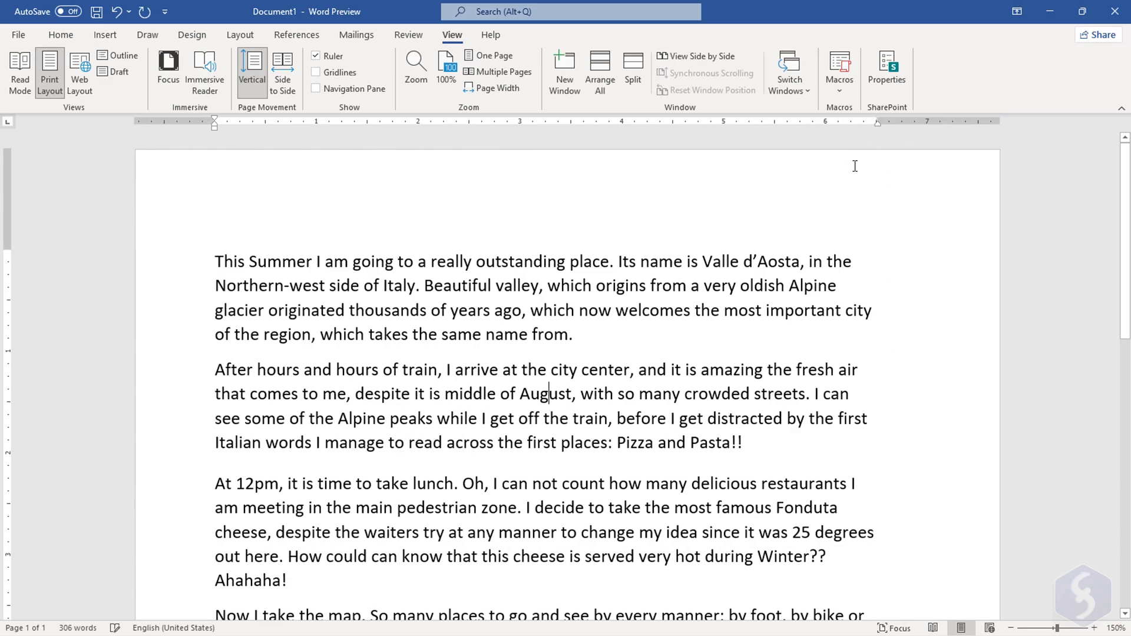
key(ctrl+z)
scroll(578, 432, down, 3)
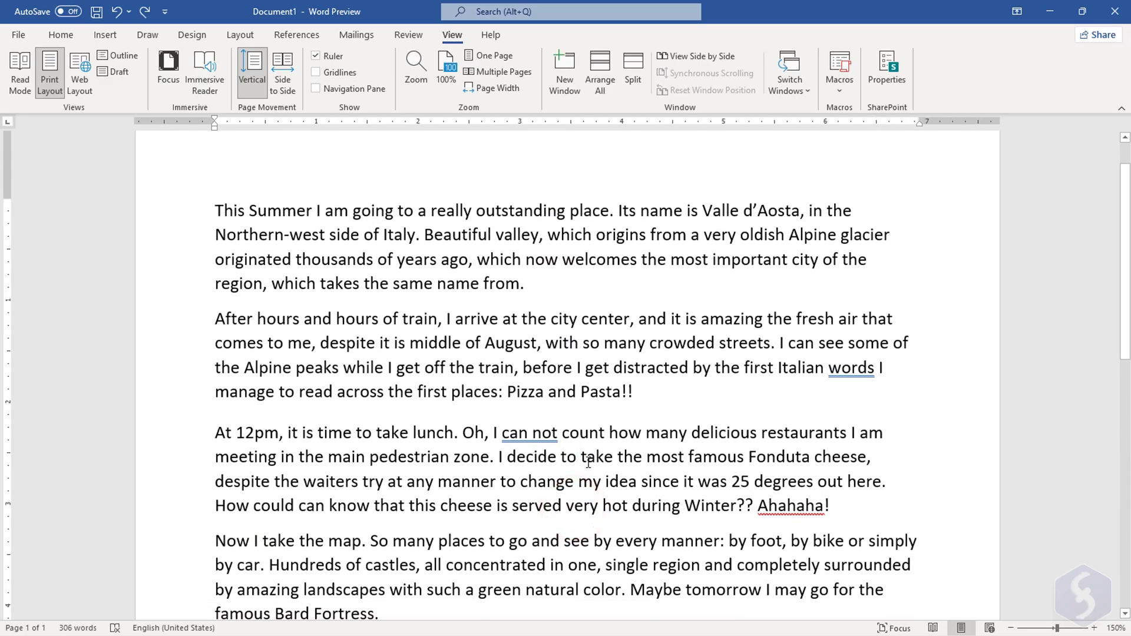
mouse_move(921, 123)
mouse_down()
mouse_move(805, 131)
mouse_move(522, 107)
mouse_move(919, 123)
mouse_up()
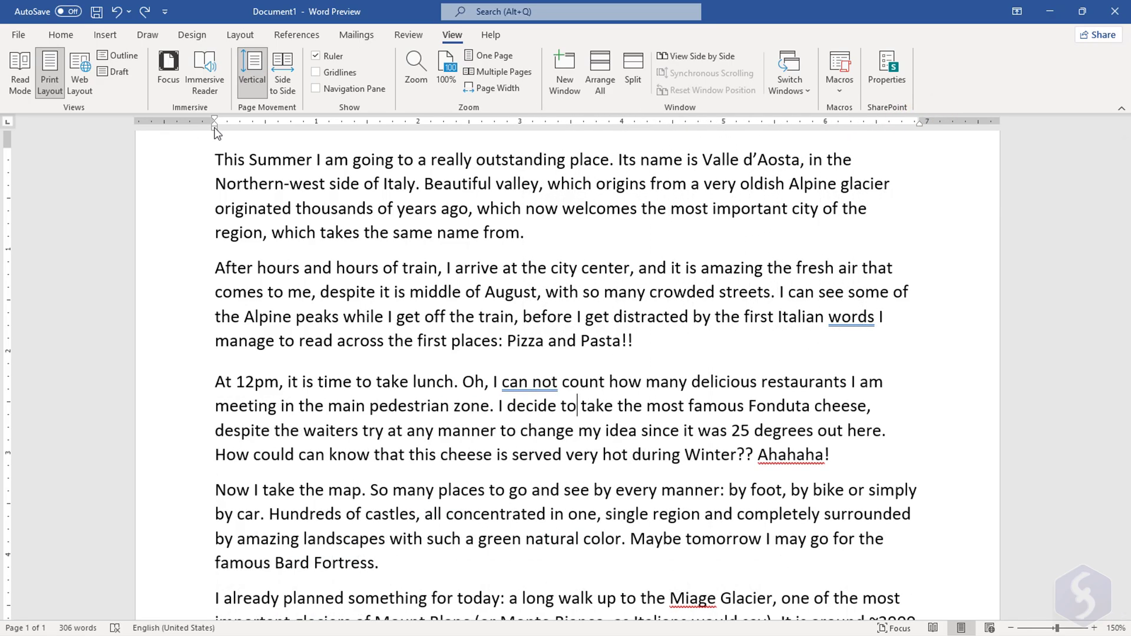
mouse_move(217, 133)
mouse_down()
mouse_move(418, 137)
mouse_move(240, 112)
mouse_move(217, 123)
mouse_move(437, 123)
mouse_move(214, 124)
mouse_up()
drag(839, 455, 212, 268)
drag(216, 125, 585, 123)
- Start a bulleted list on the empty last line with First line, Second line and Third line
scroll(522, 353, down, 7)
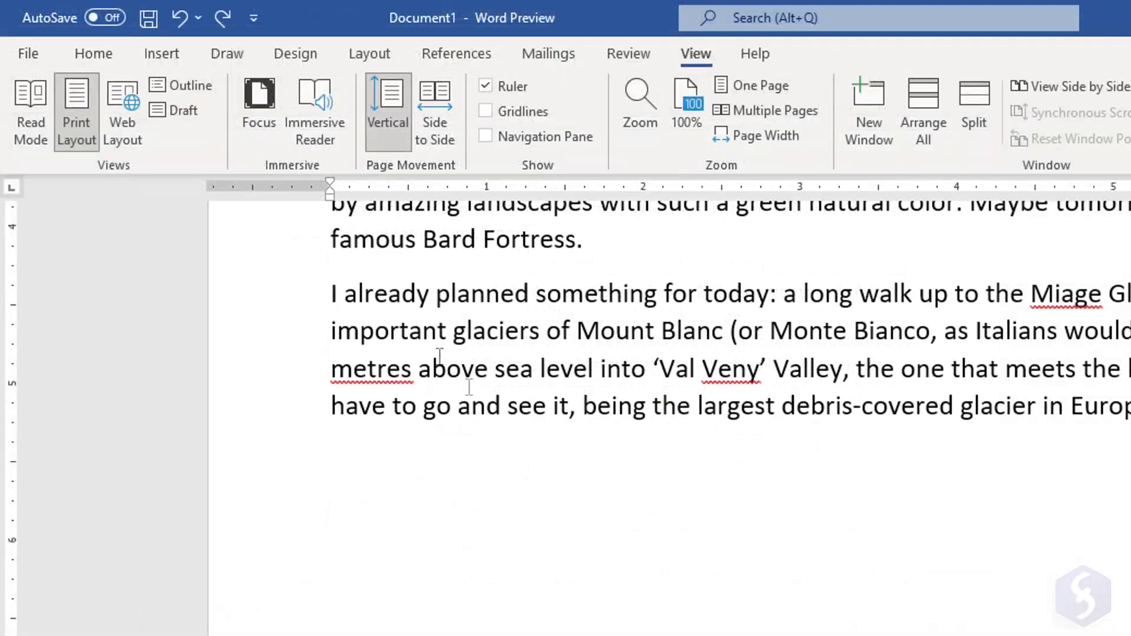
click(85, 52)
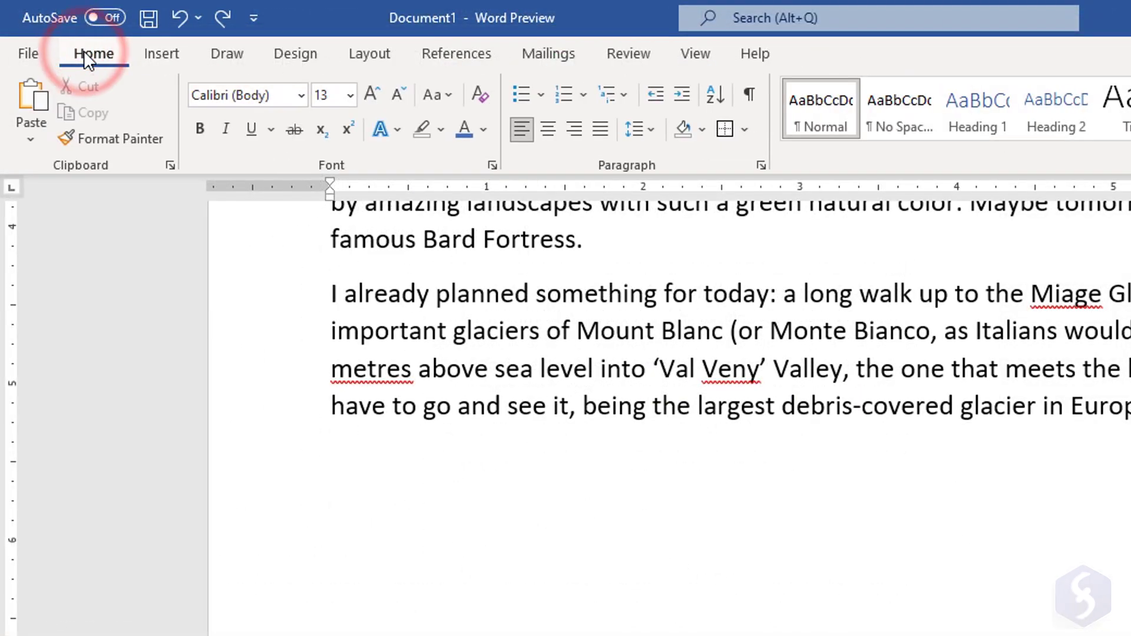
click(522, 97)
text(Firs)
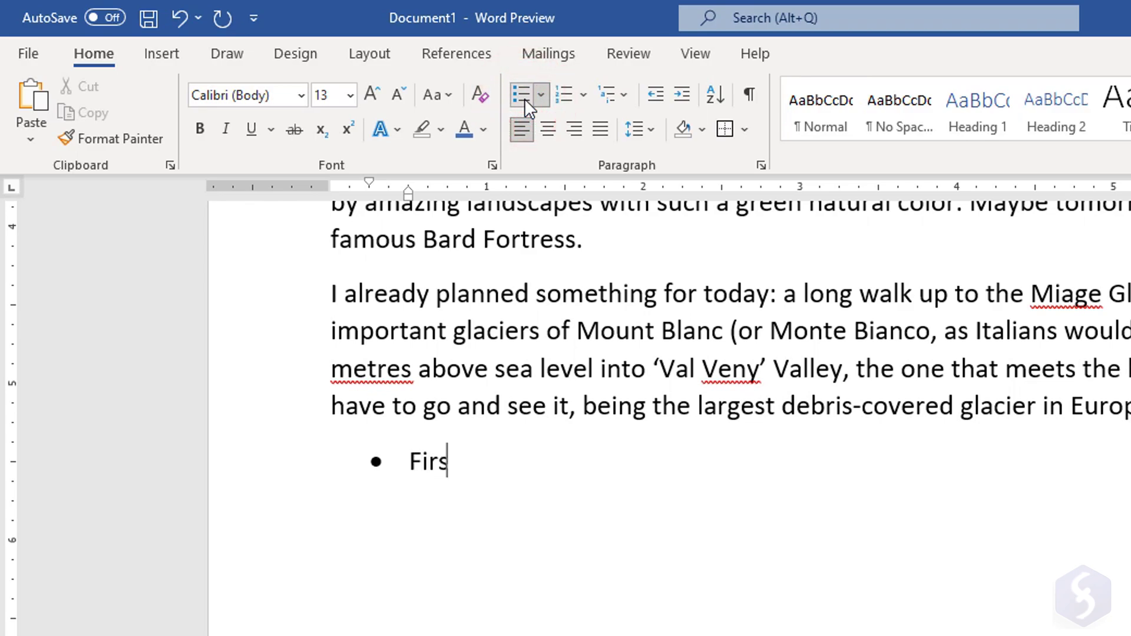
text(t line)
key(Return)
text(Second line)
key(Return)
text(Third line)
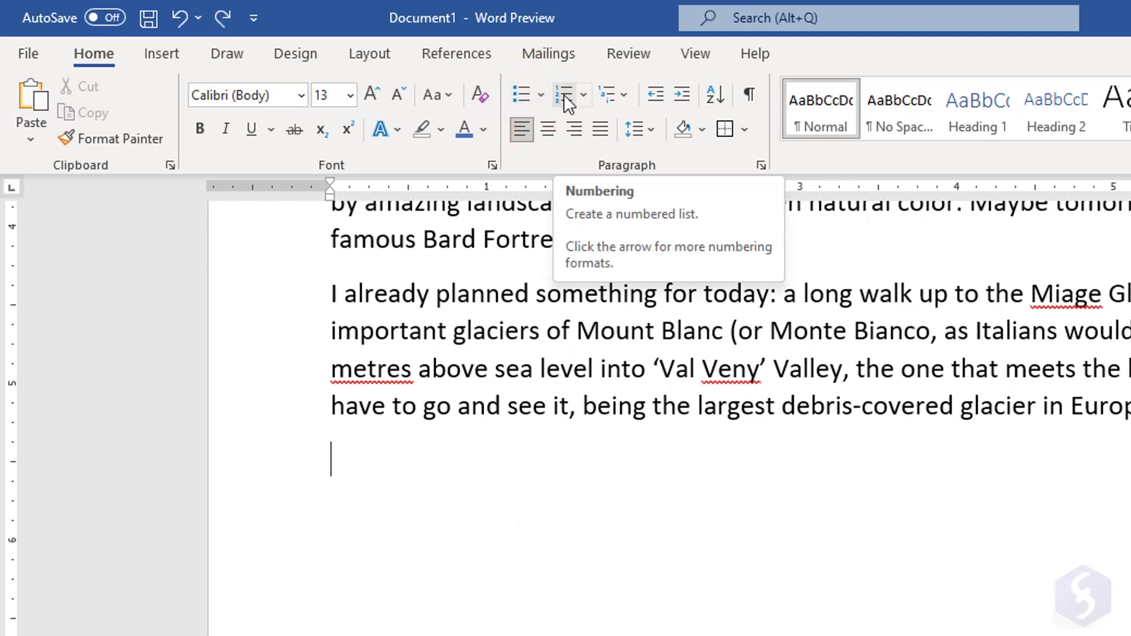
- Try a numbered list with the same items, then undo the typed lines
click(564, 94)
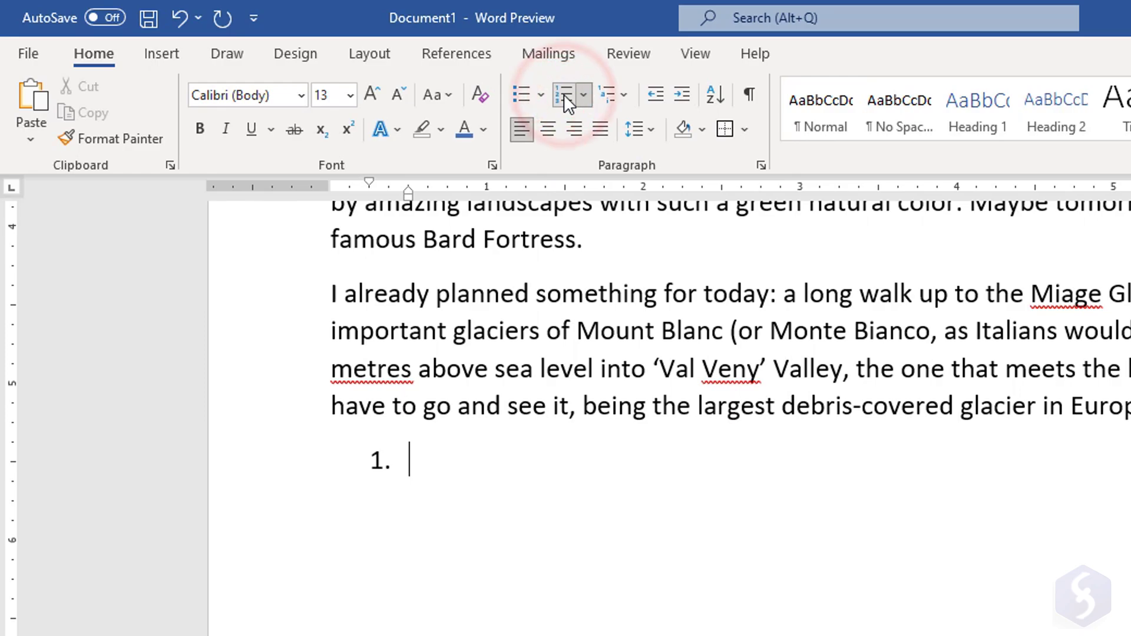
text(First line)
key(Return)
text(Second line)
key(Return)
text(Third line)
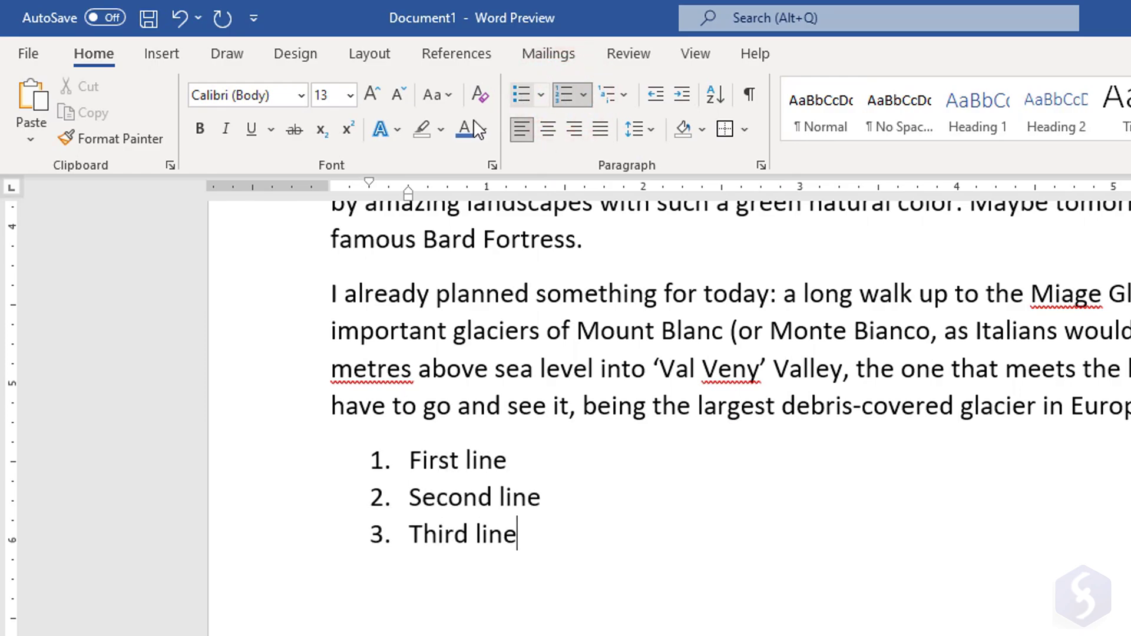
key(ctrl+z)
key(ctrl+z)
key(ctrl+z)
key(ctrl+z)
key(ctrl+z)
key(ctrl+z)
- Apply a multilevel numbering style, type the items and adjust list levels with Tab and Backspace
click(614, 93)
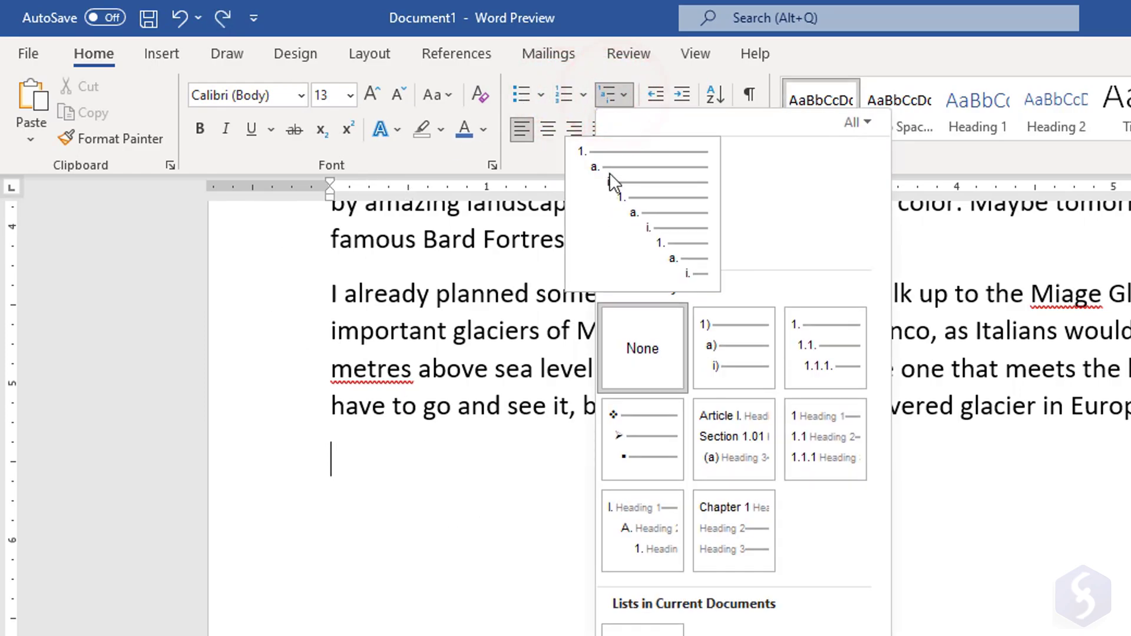
click(655, 218)
text(First line)
key(Return)
text(Second line)
key(Return)
key(Tab)
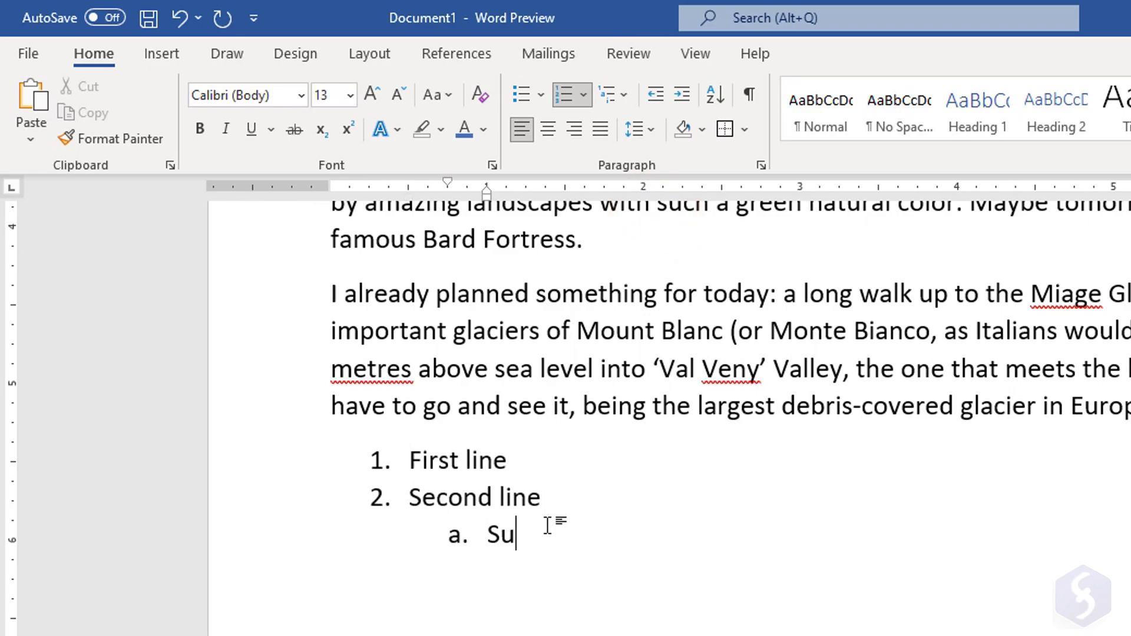
text(ine)
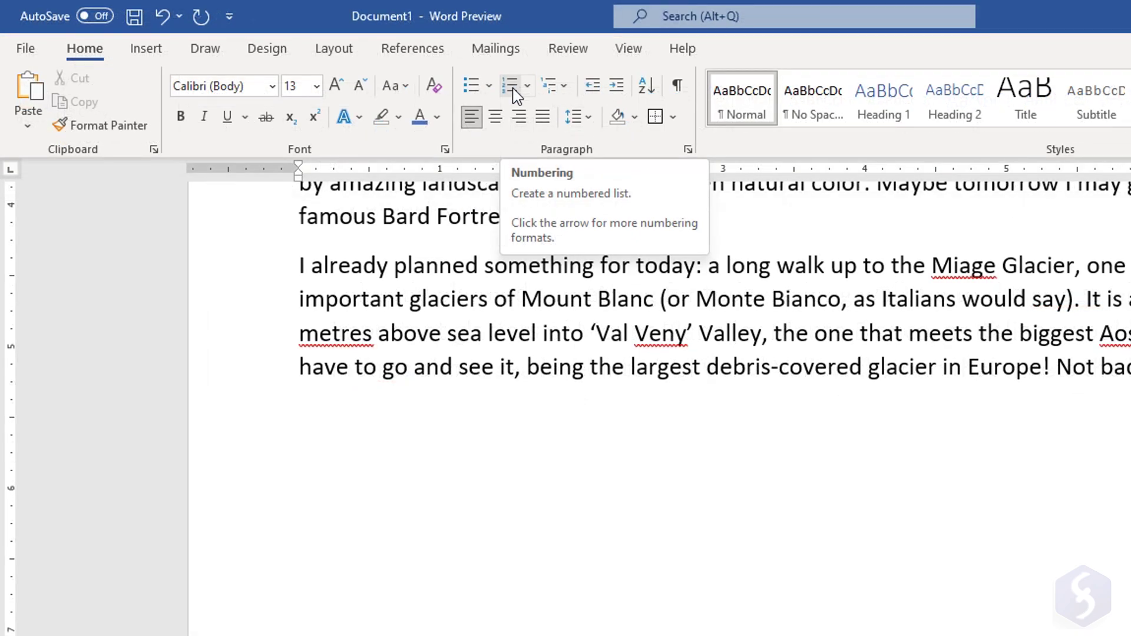
click(511, 84)
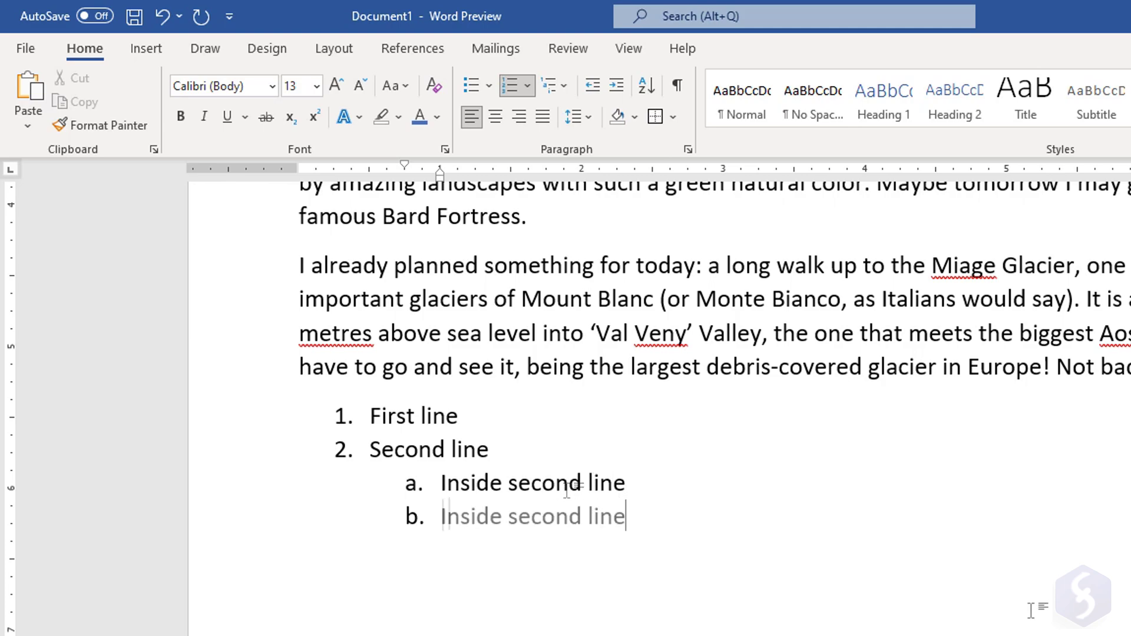
key(Return)
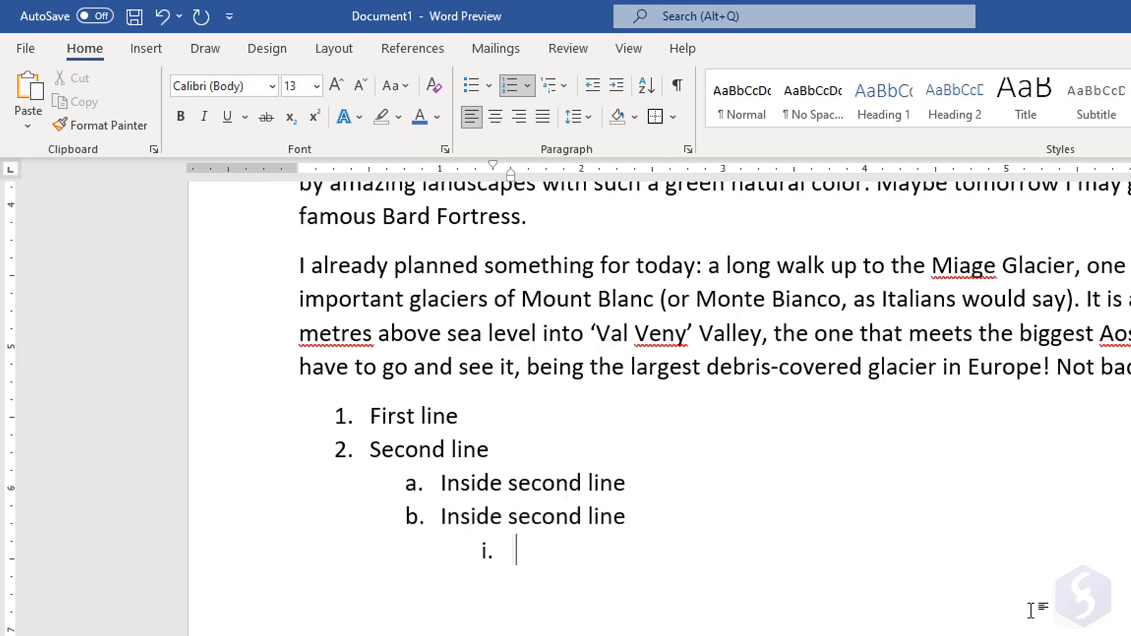
key(BackSpace)
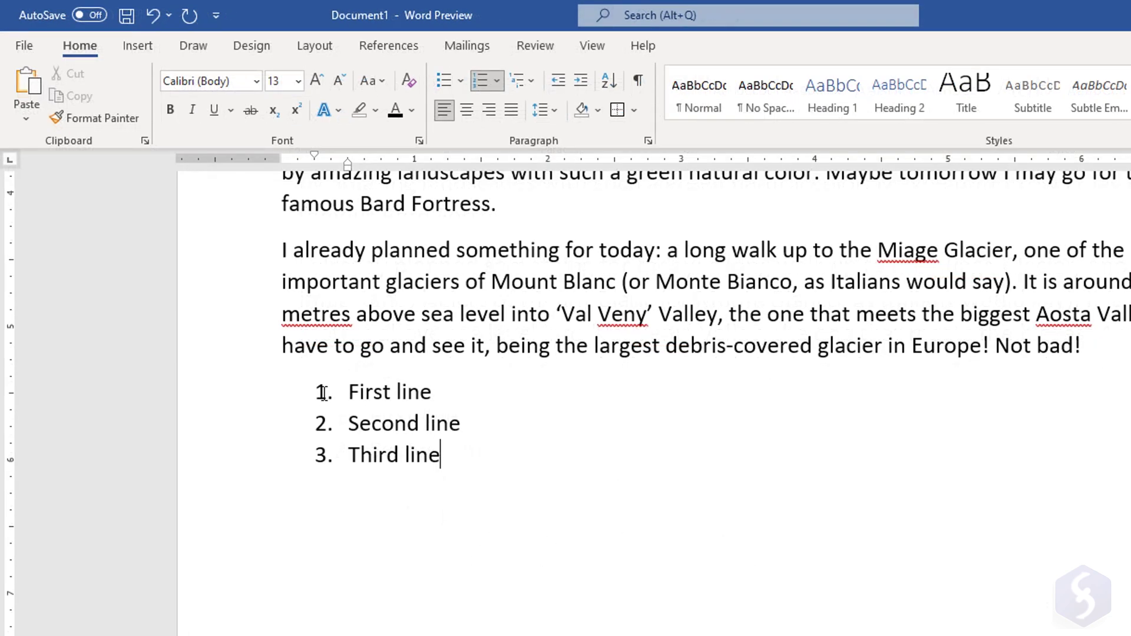
- Colour the list numbers red
click(324, 393)
click(414, 109)
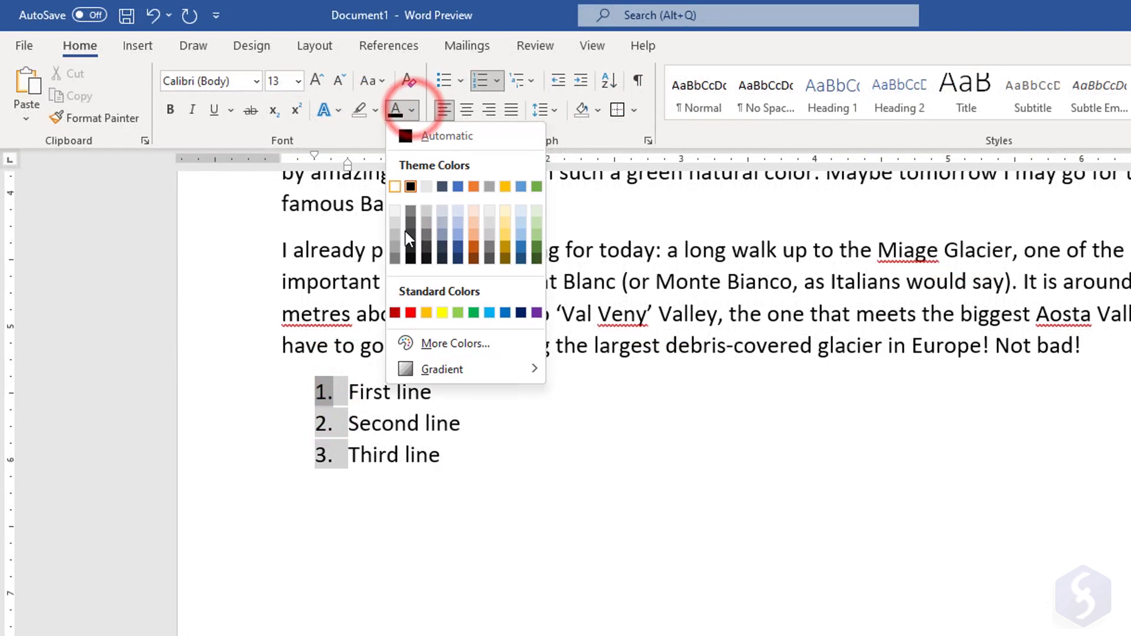
click(411, 314)
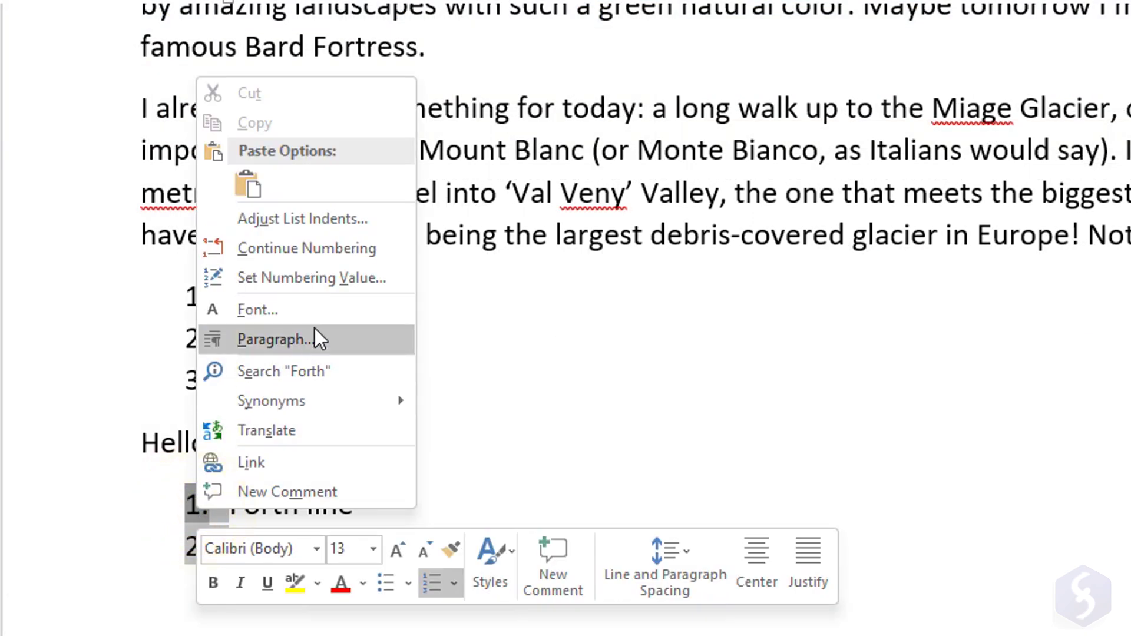
- Set the list's starting number value and re-indent the Forth line item on the ruler
click(370, 278)
double_click(643, 353)
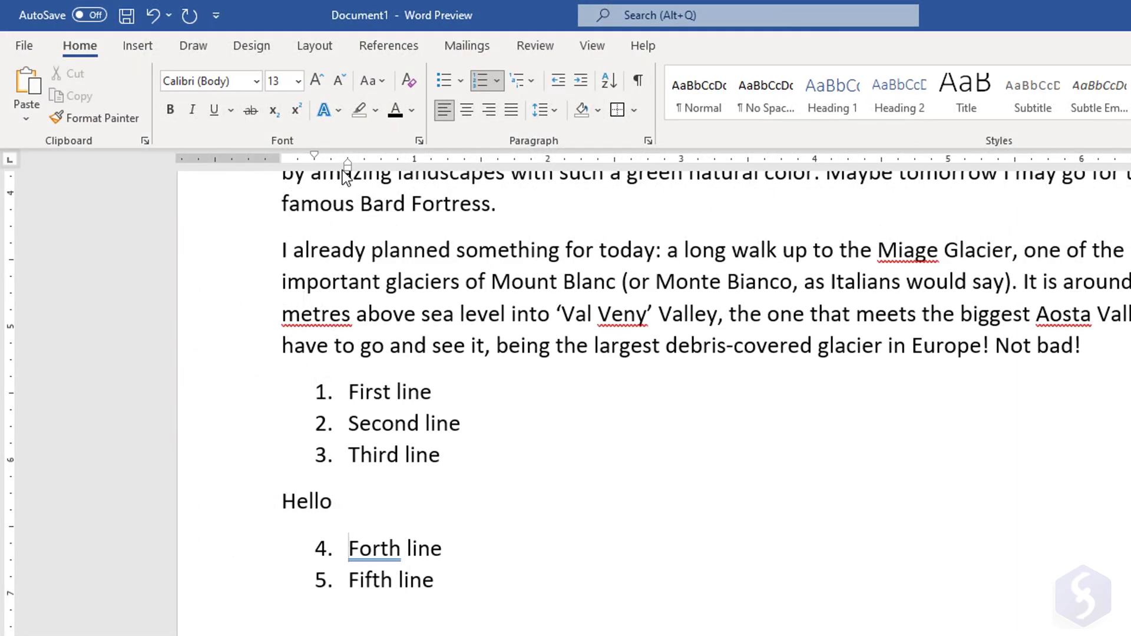
mouse_move(345, 167)
mouse_down()
mouse_move(374, 171)
mouse_move(340, 169)
mouse_up()
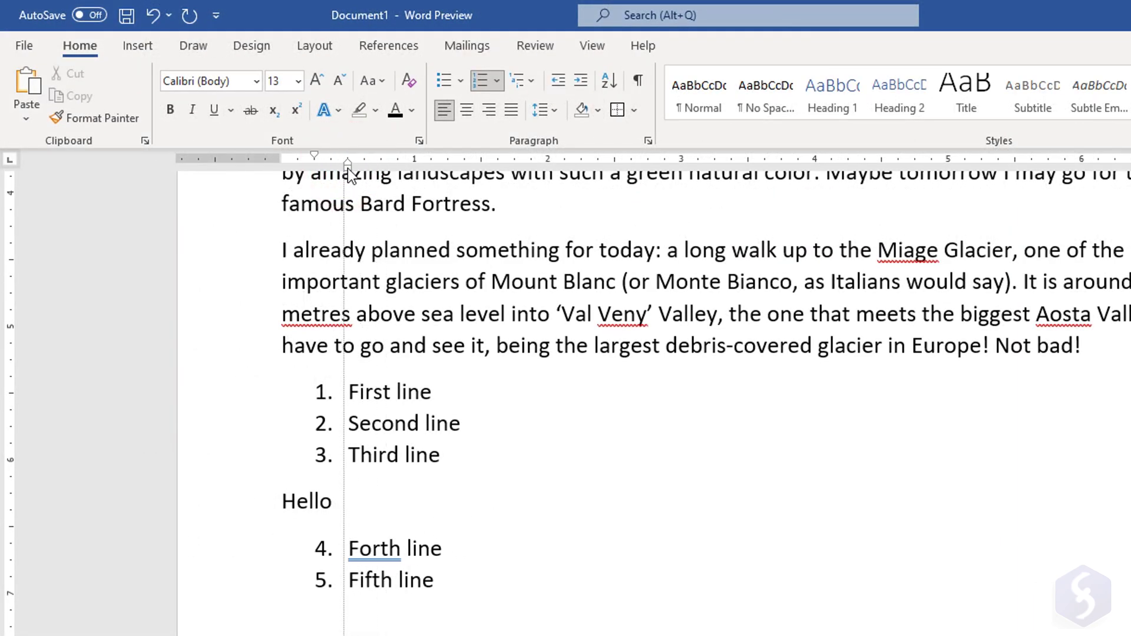
drag(348, 168, 319, 154)
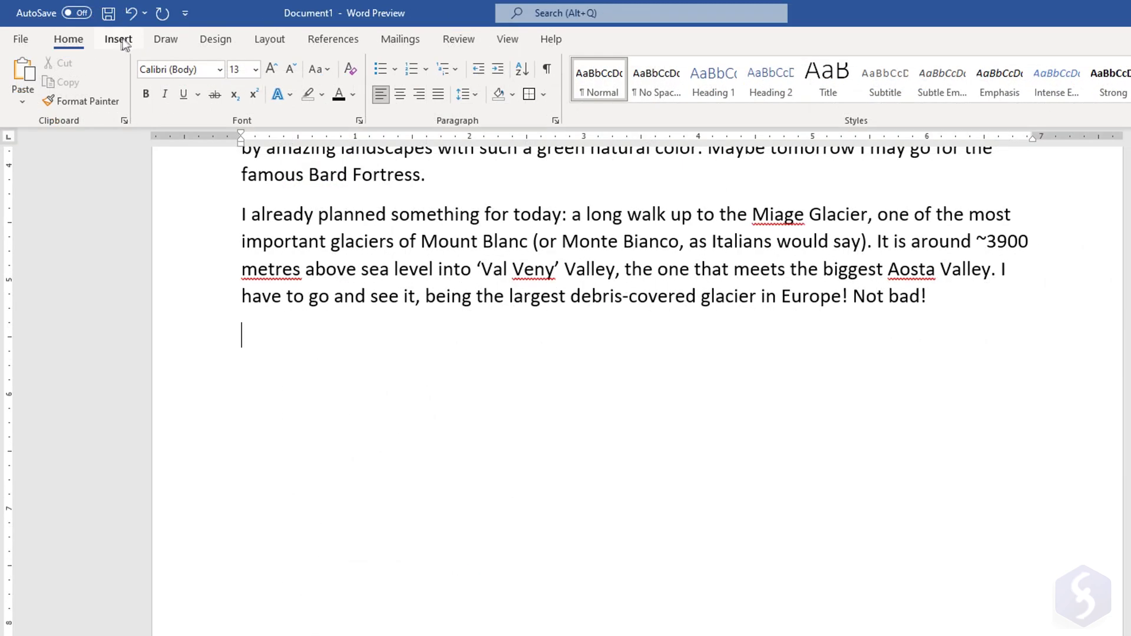
- Insert a four-column, three-row table below the glacier paragraph
click(119, 40)
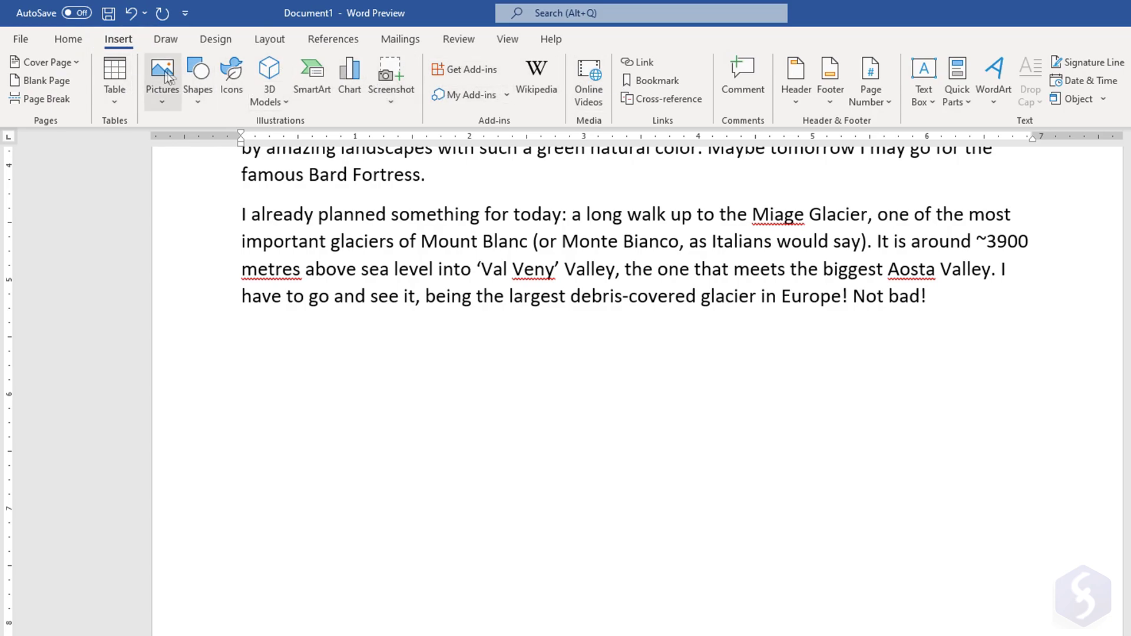
click(117, 99)
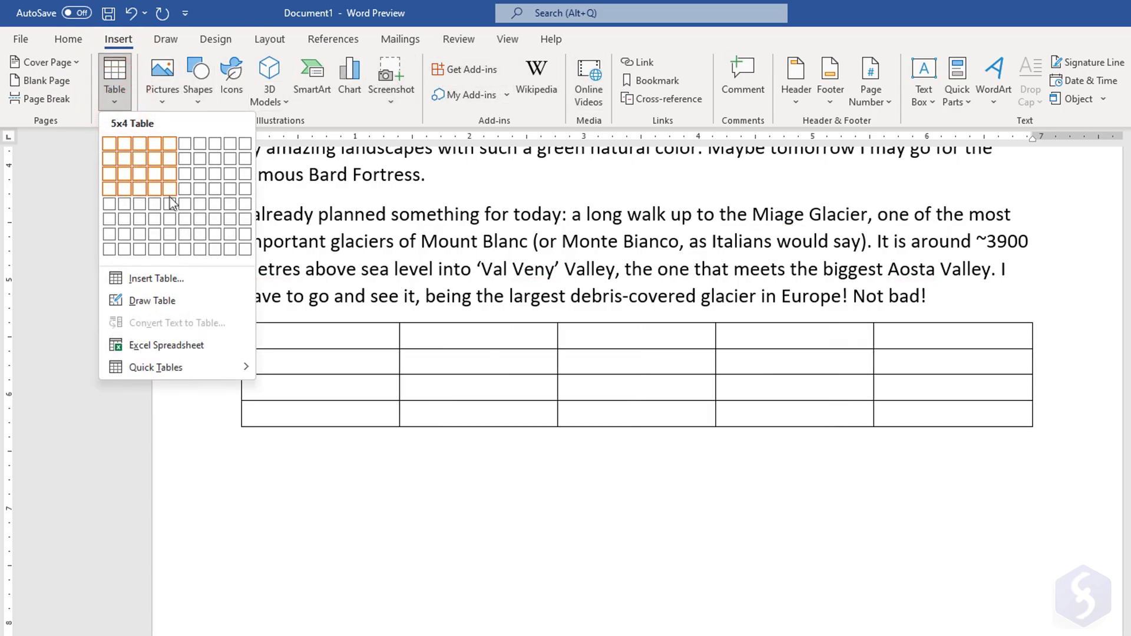
click(156, 177)
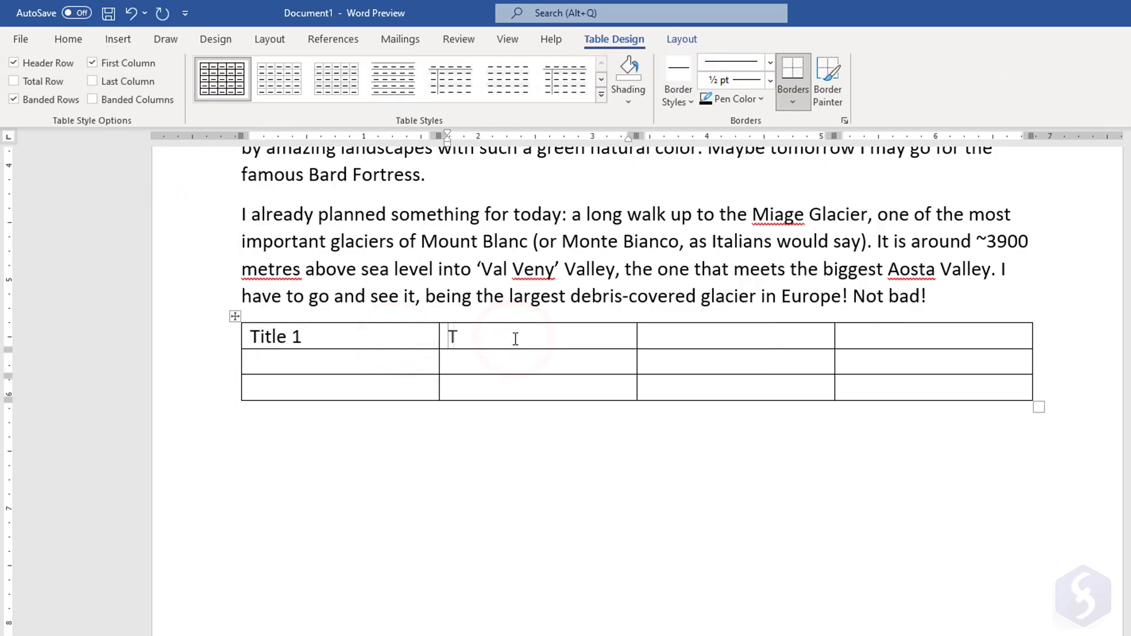
- Type the headers Title 2 and Title 3 and the entries Data 1 and Data 2
text(itle 2)
key(Tab)
text(Title 3)
key(Tab)
key(Tab)
text(Data 1)
click(535, 369)
text(Data 2)
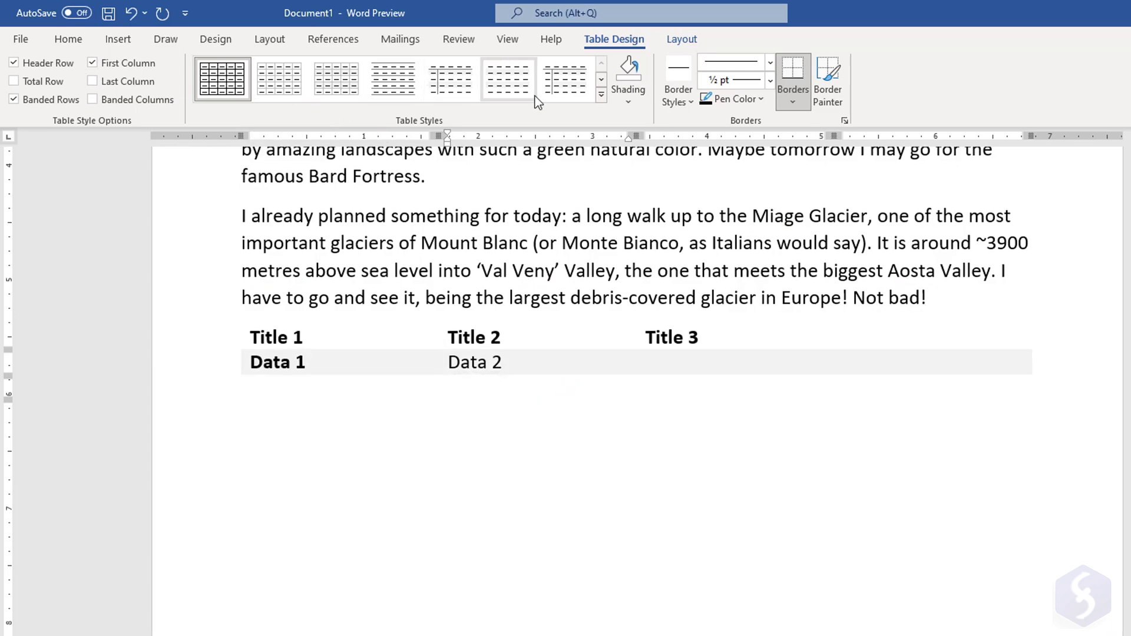
- Paint a thick border under Title 2, undo it, and select the header cells Title 1 to Title 3
click(628, 99)
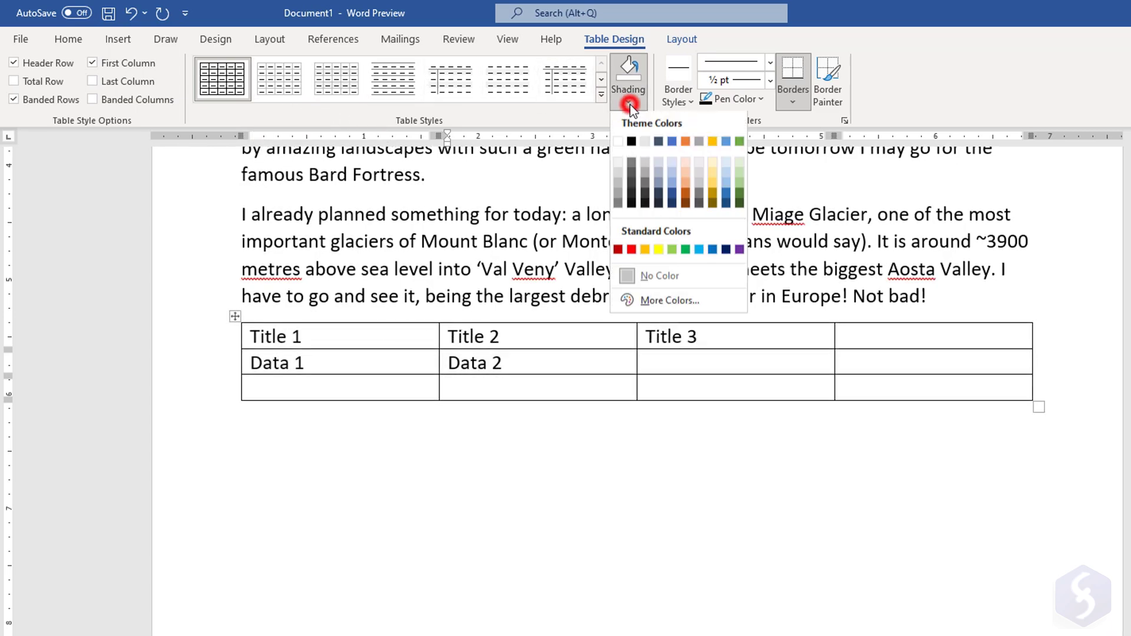
click(828, 82)
click(548, 350)
click(575, 374)
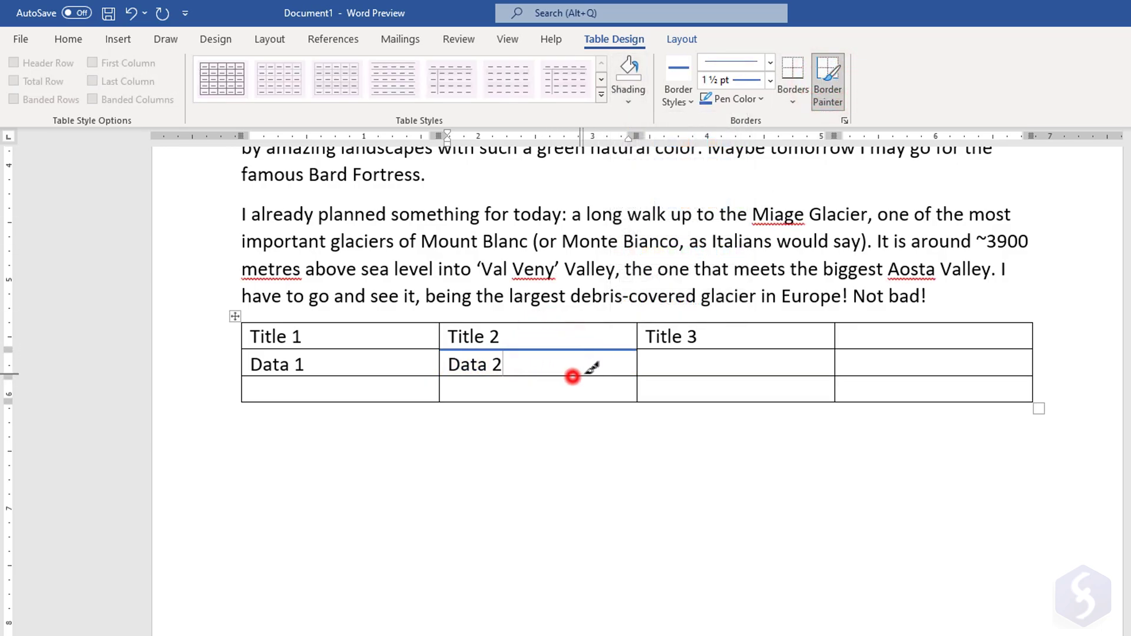
key(ctrl+z)
key(ctrl+z)
drag(314, 335, 861, 333)
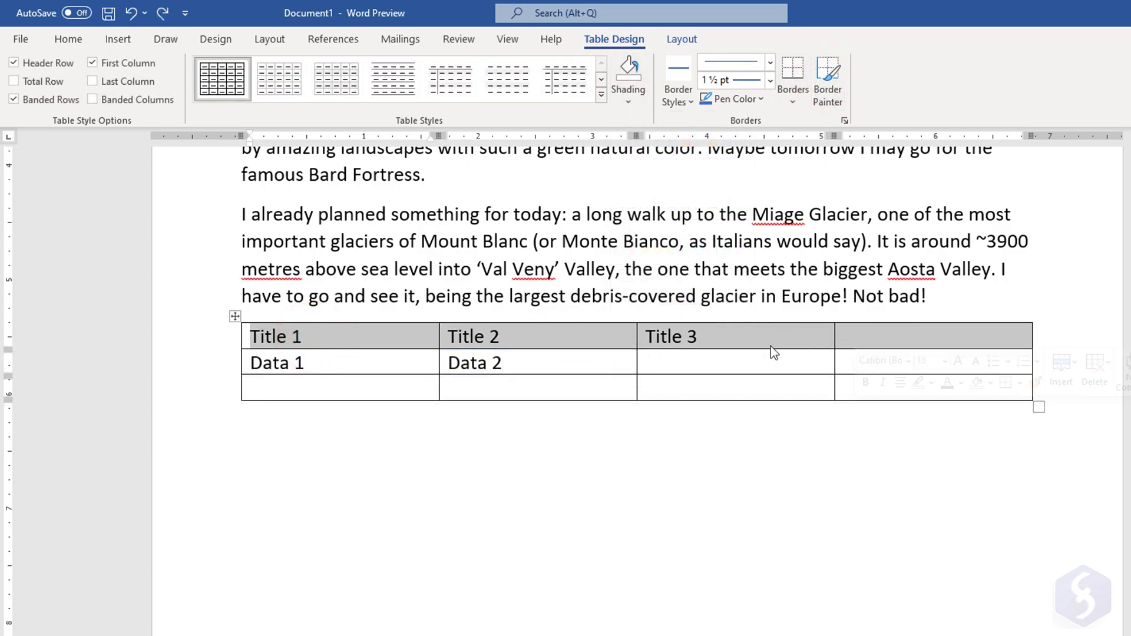
click(629, 95)
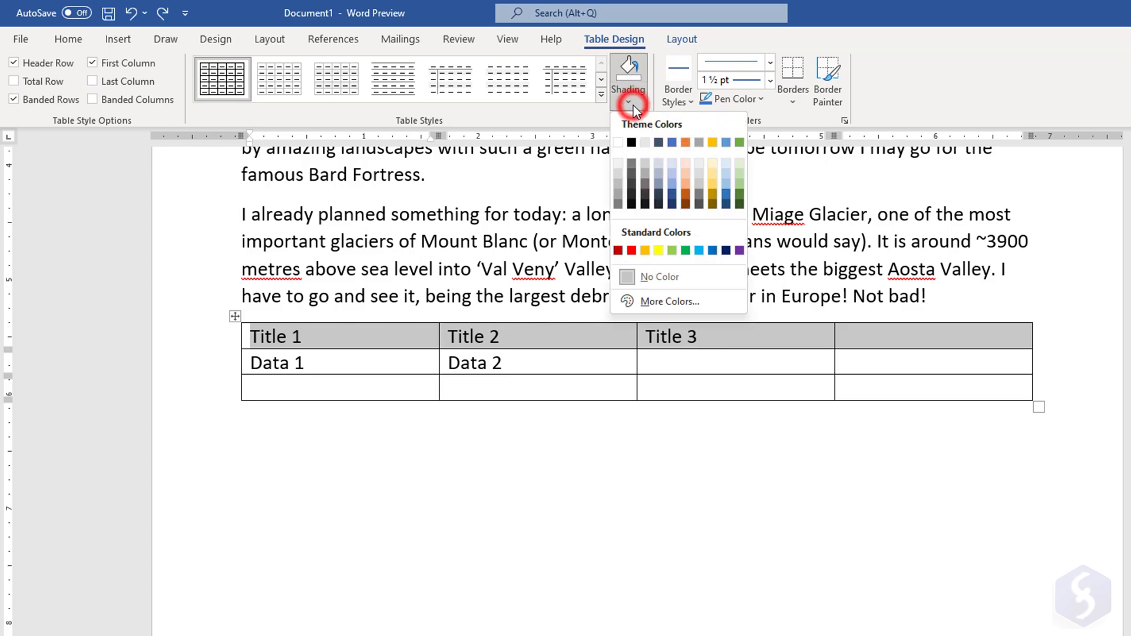
- Shade the header row light blue, then add empty rows and delete them again
click(672, 163)
click(681, 38)
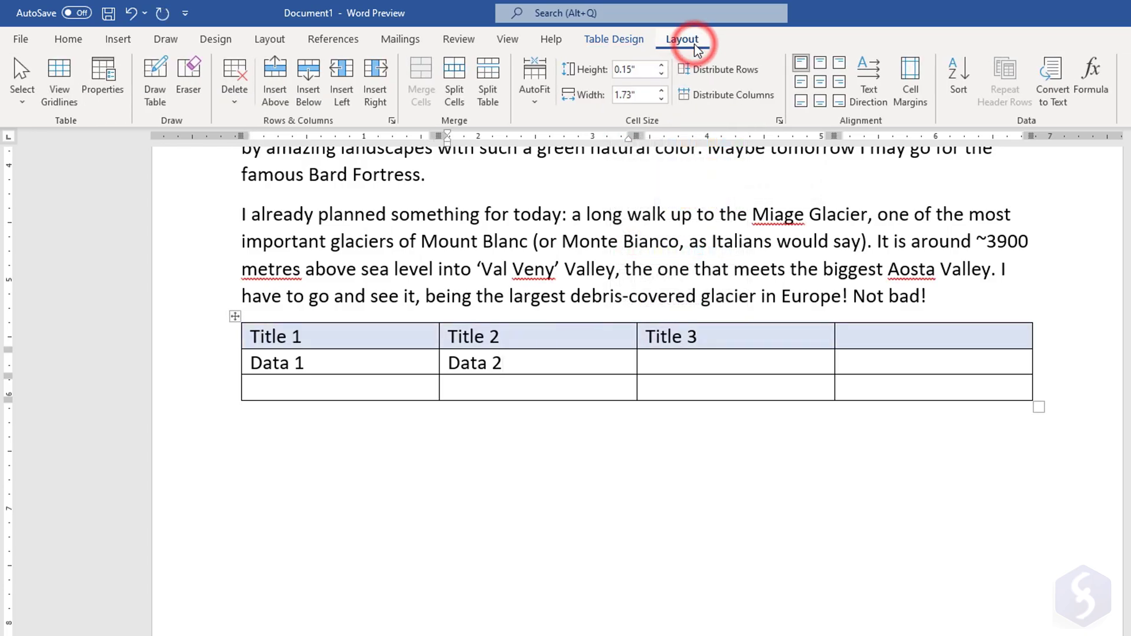
click(306, 82)
click(304, 82)
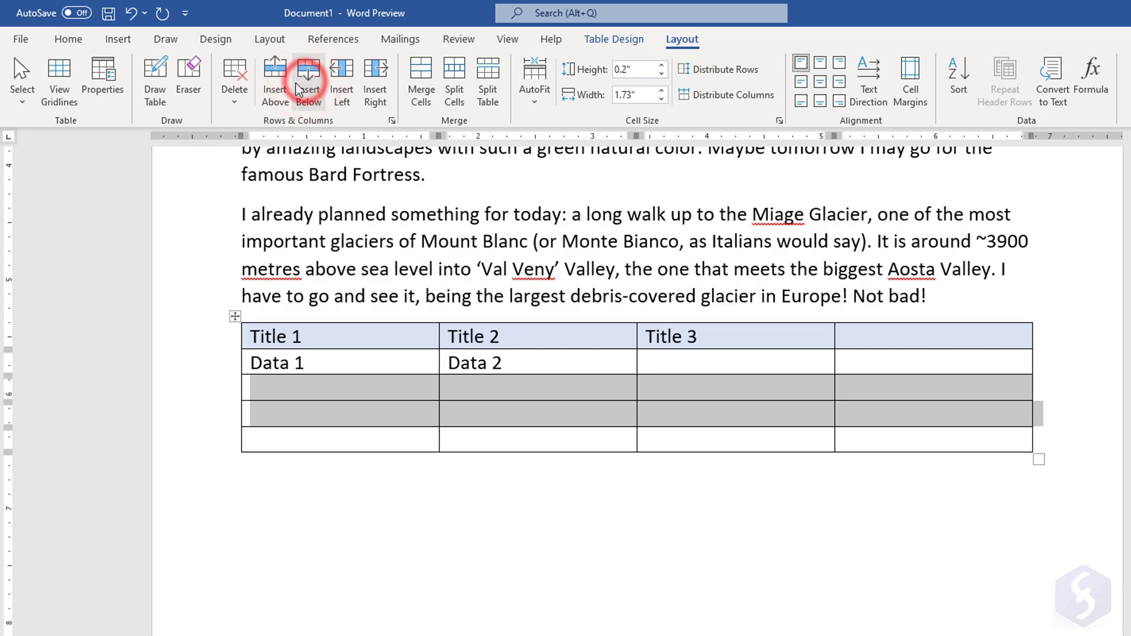
click(277, 91)
drag(348, 383, 904, 467)
click(235, 89)
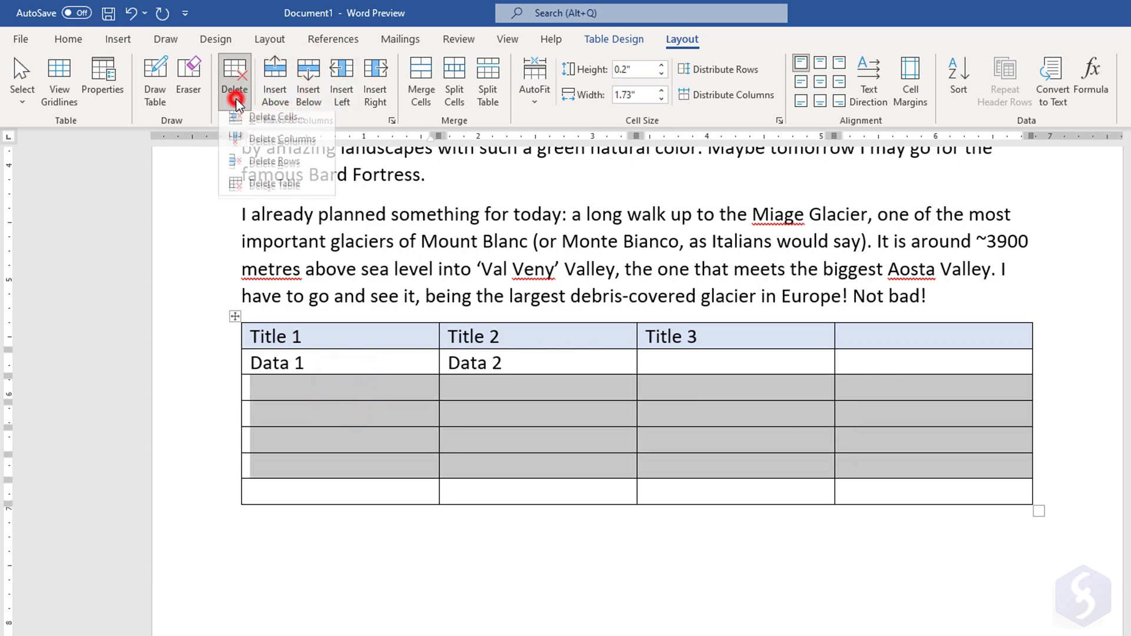
click(274, 167)
- Merge Data 2 with three neighbouring empty cells and align it to the top right
drag(466, 364, 645, 390)
click(434, 95)
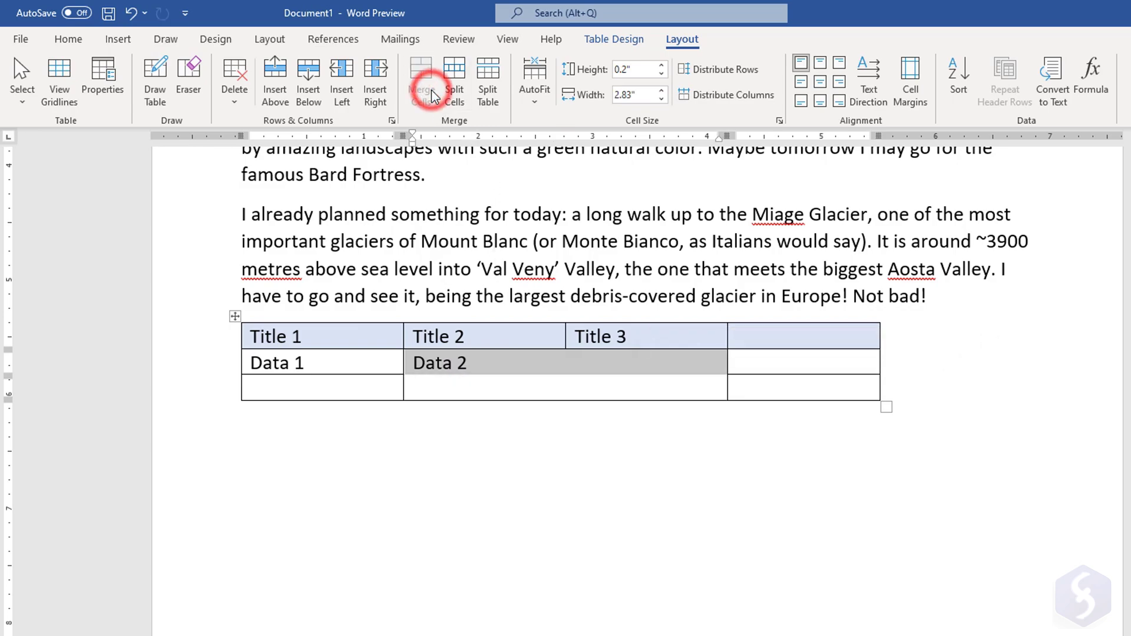
click(542, 387)
drag(548, 376, 577, 364)
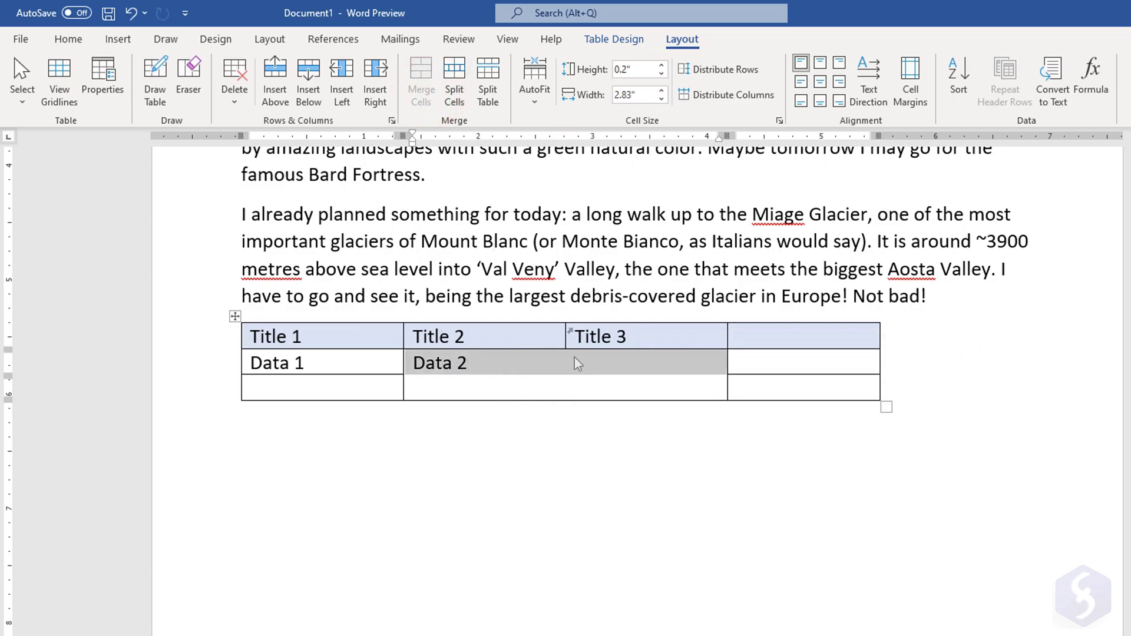
click(821, 63)
click(839, 62)
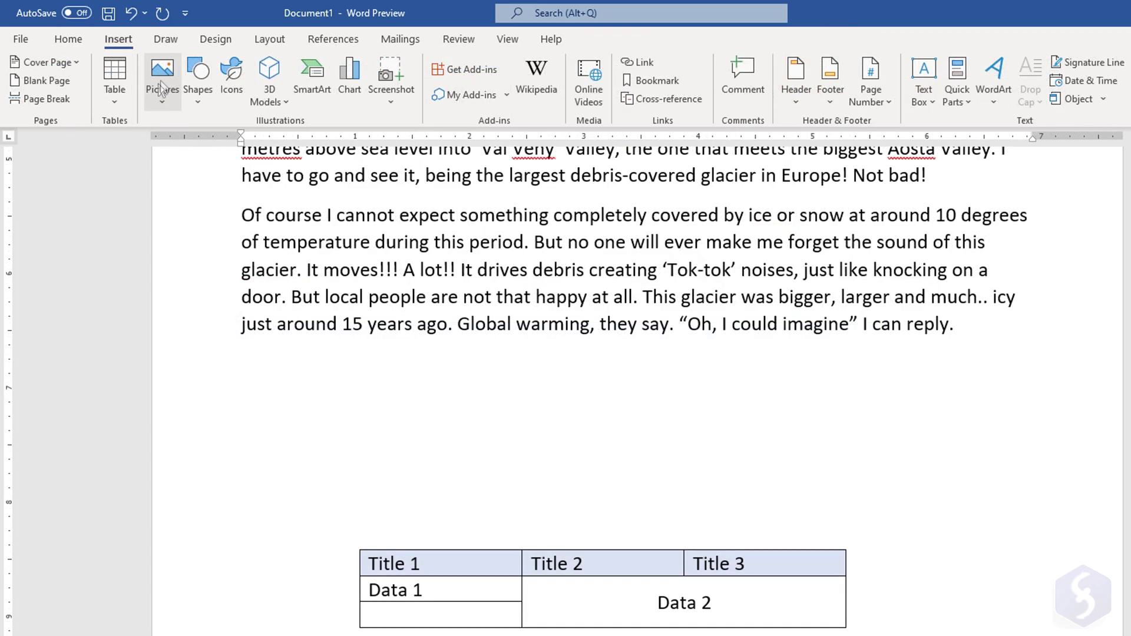
- Insert the Valley.jpg photo from the computer into the letter
click(161, 80)
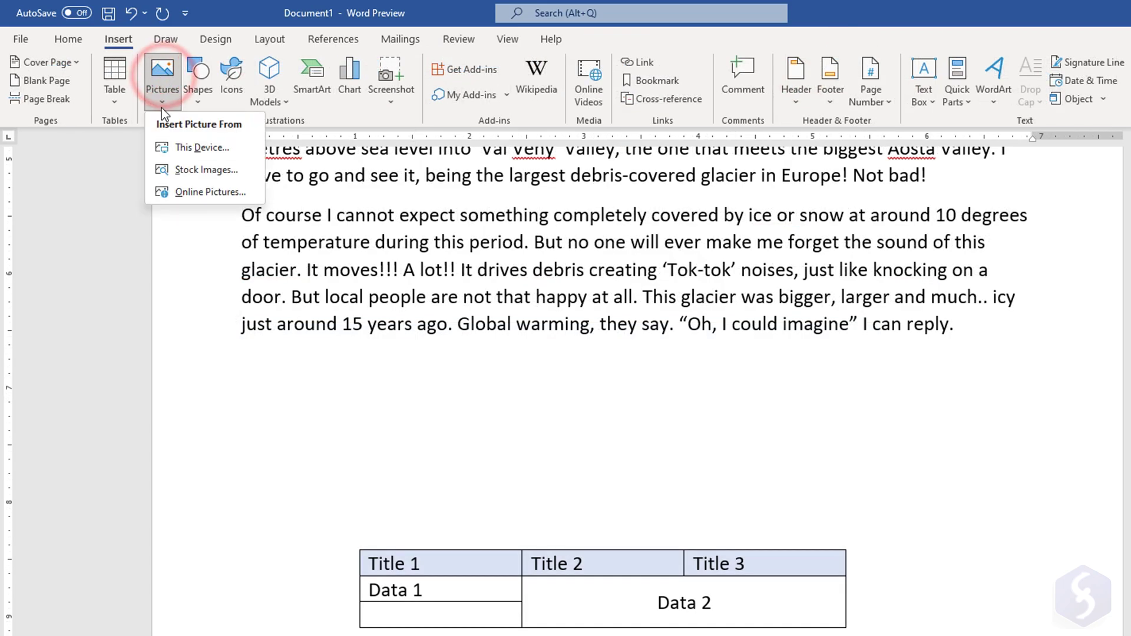
click(214, 148)
click(314, 159)
click(492, 355)
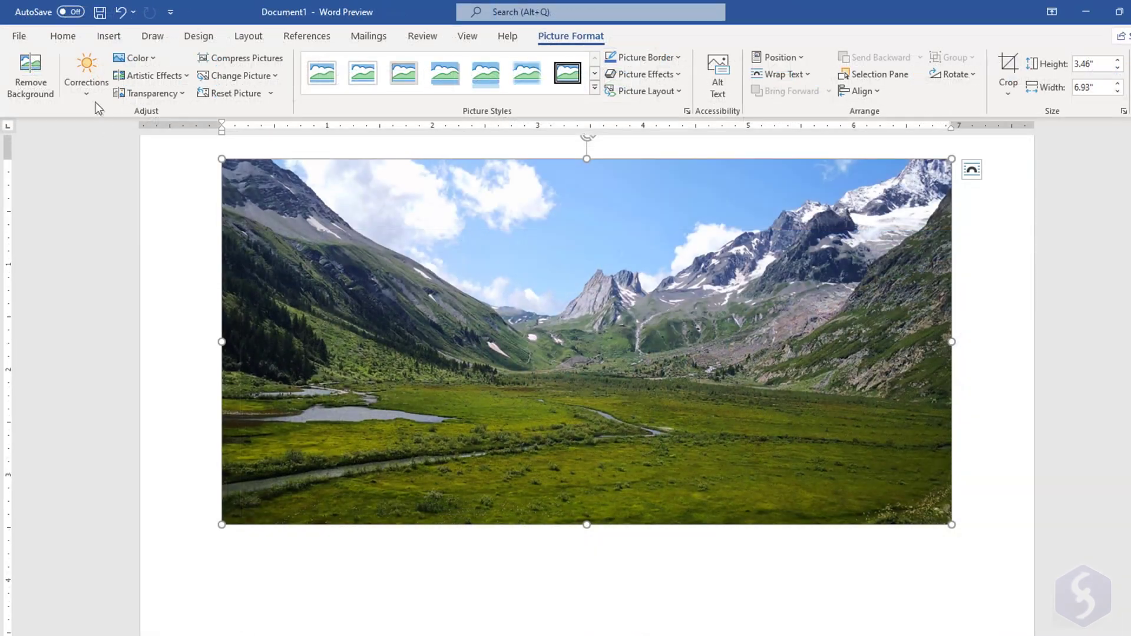
- Give the photo a blue border, leaving brightness and sharpness corrections unapplied
click(93, 79)
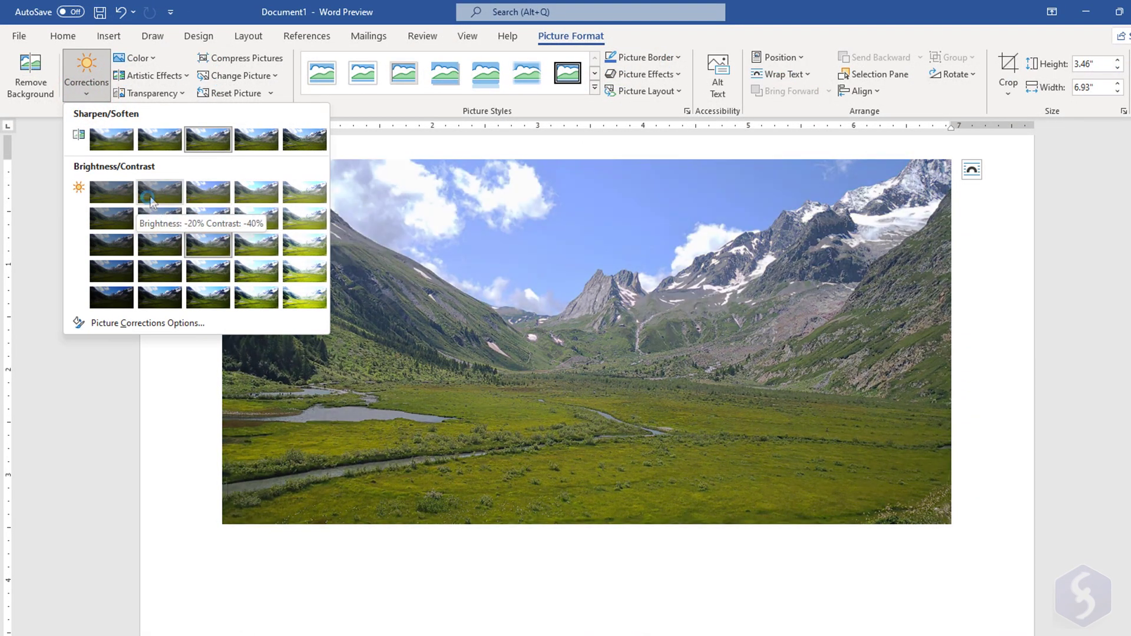
click(682, 64)
click(681, 62)
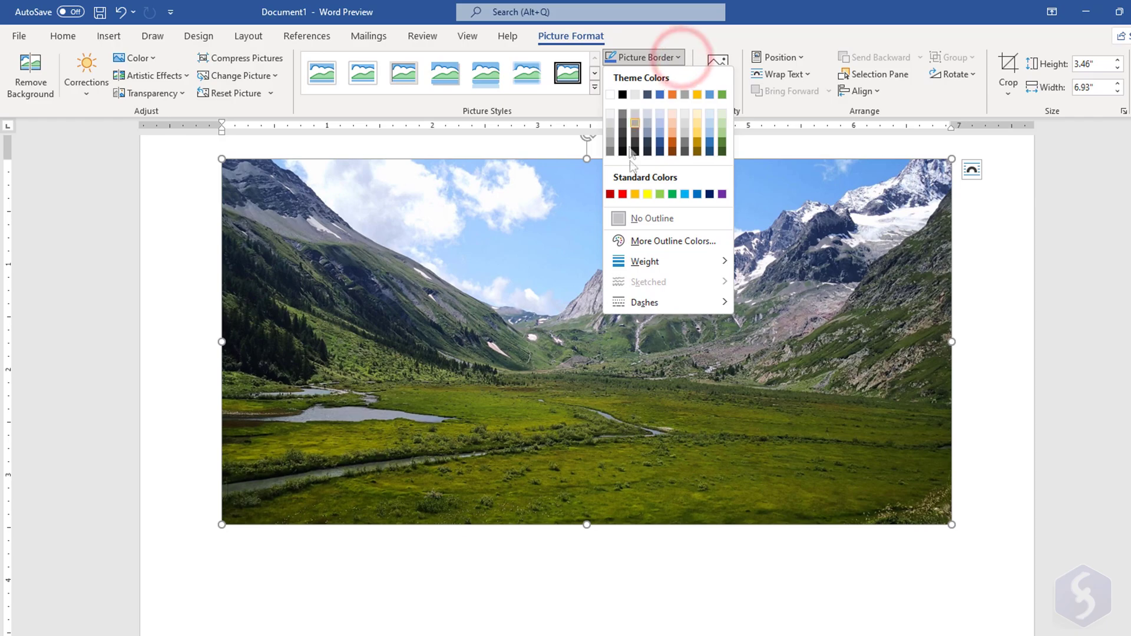
click(698, 195)
- Crop the photo from its top-right and bottom-left corners, then undo the crop
click(1008, 70)
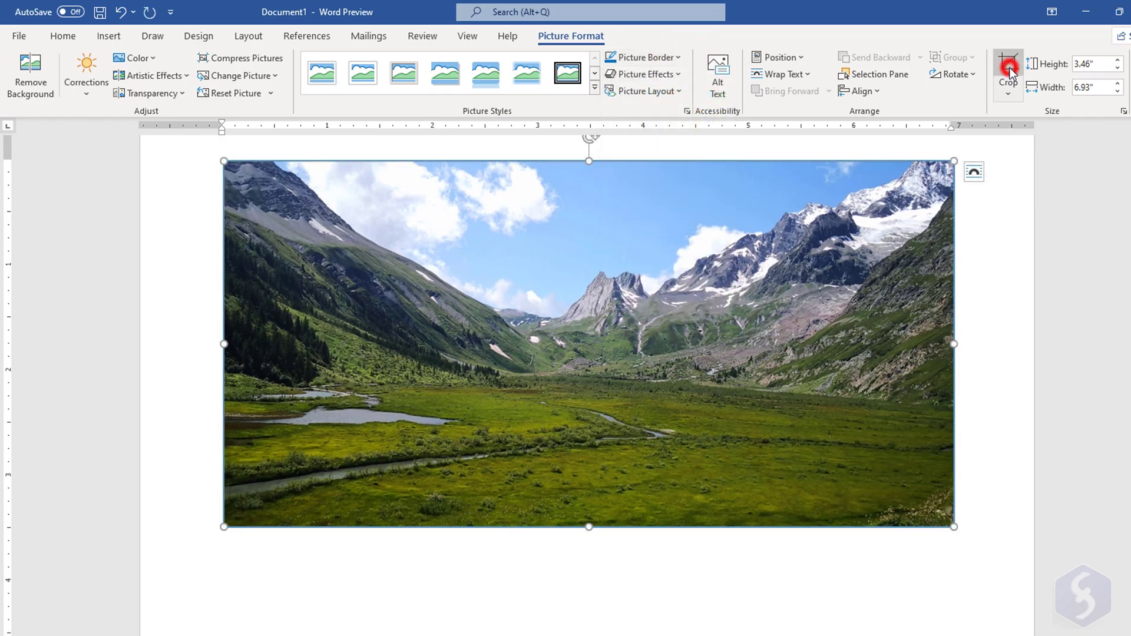
drag(949, 168, 758, 165)
drag(225, 526, 371, 538)
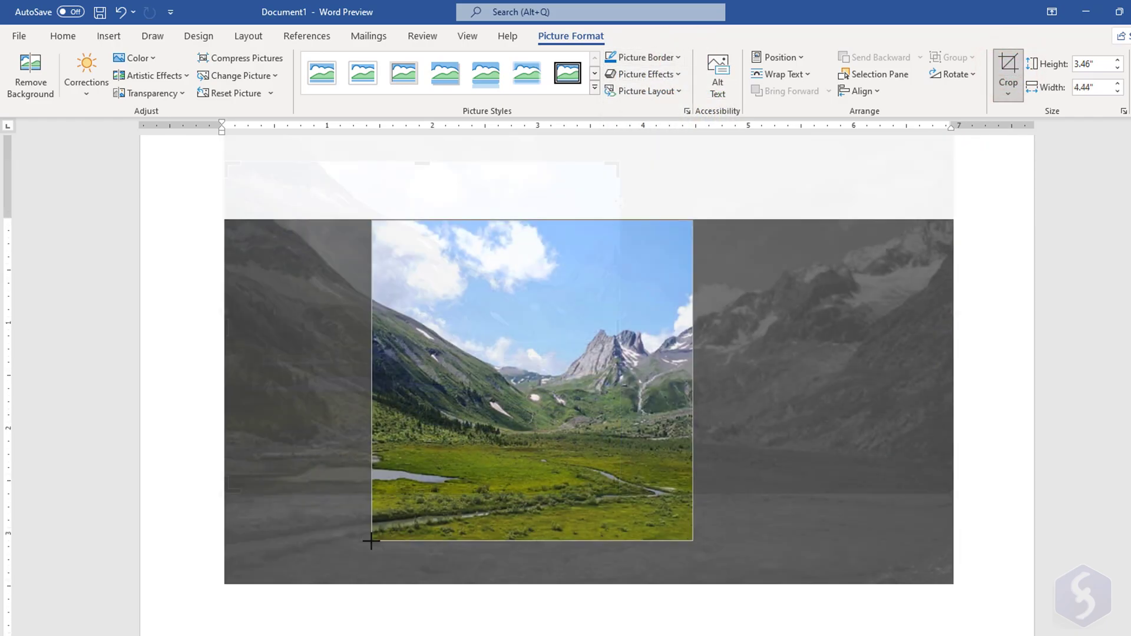
click(849, 386)
click(485, 366)
key(ctrl+z)
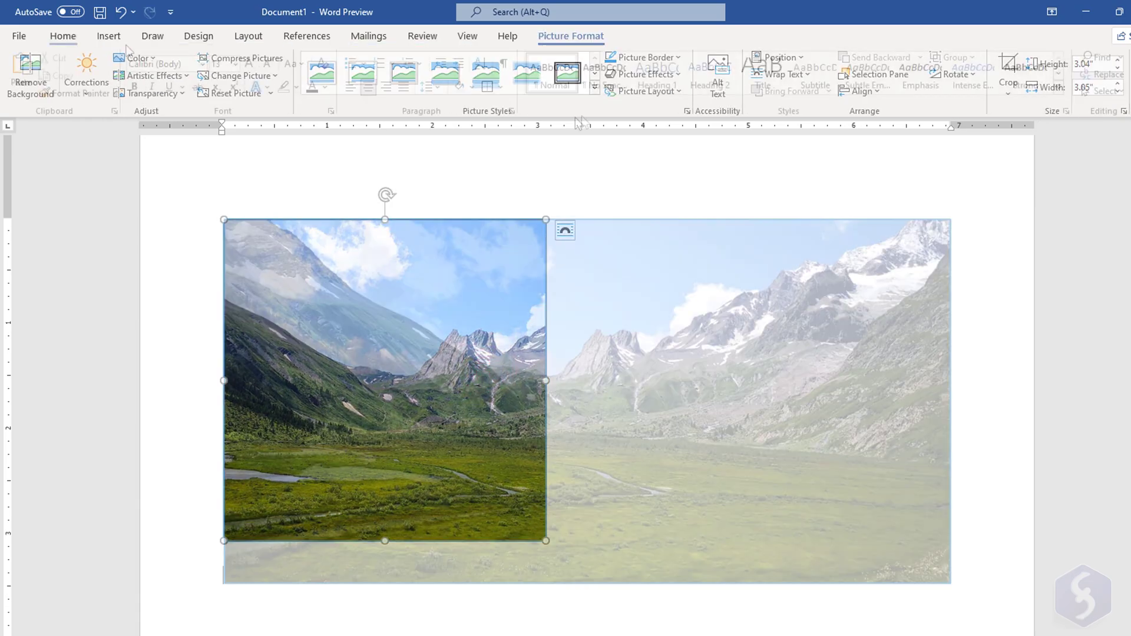
- Draw a five-point star over the left side of the valley photo
click(109, 36)
click(183, 82)
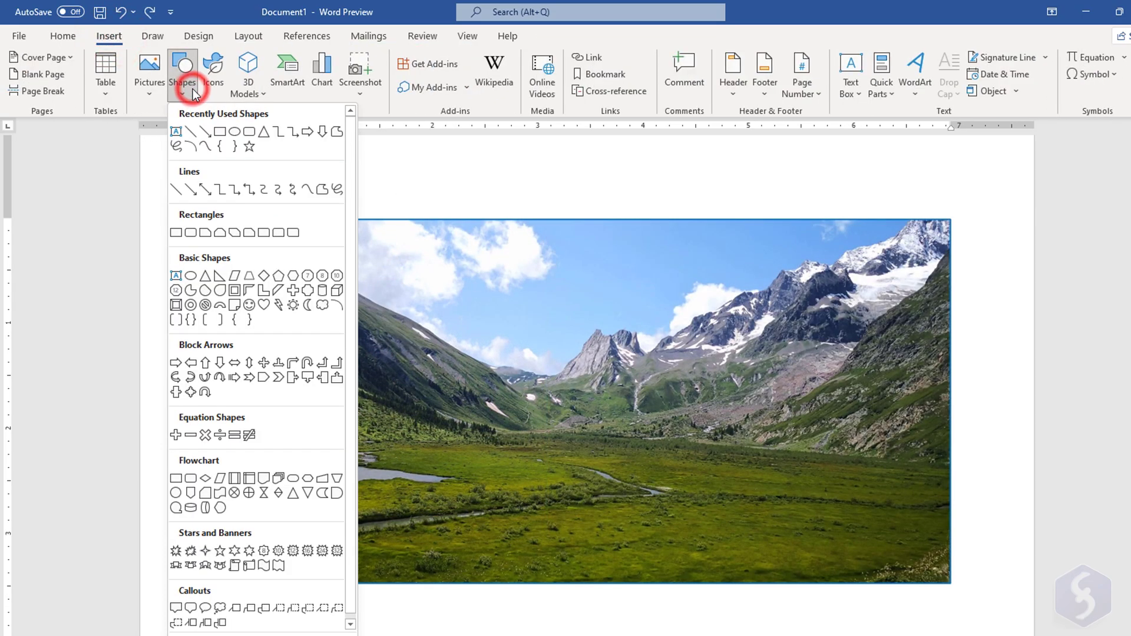
click(250, 147)
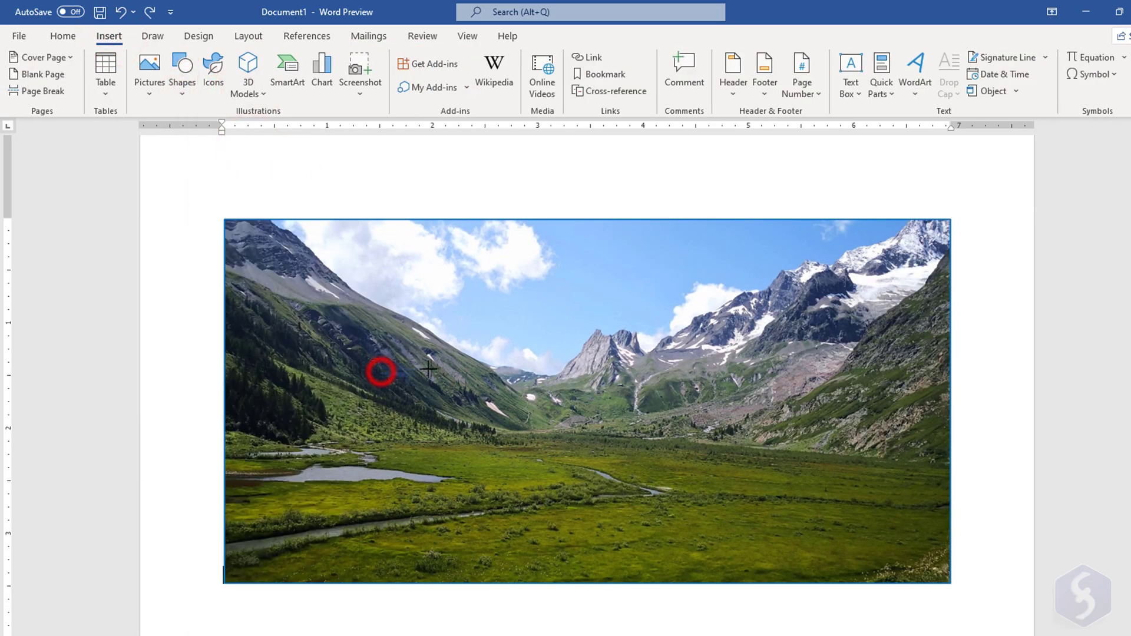
drag(381, 371, 527, 243)
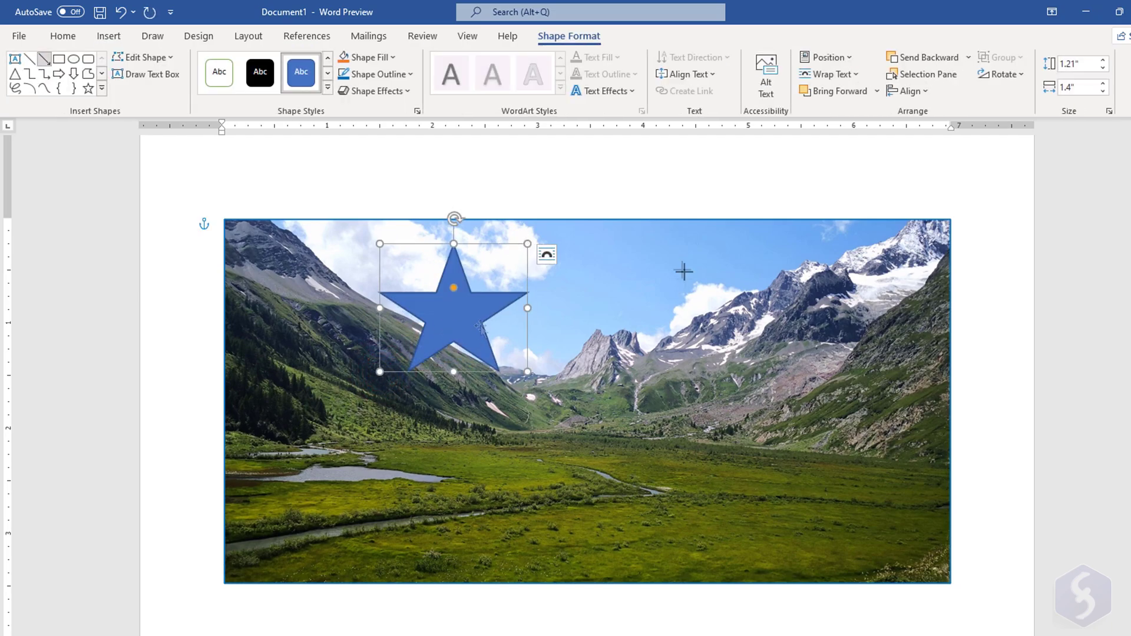
- Add an arrow line and a Val Veny text box, then move and reshape the box
drag(546, 291, 546, 291)
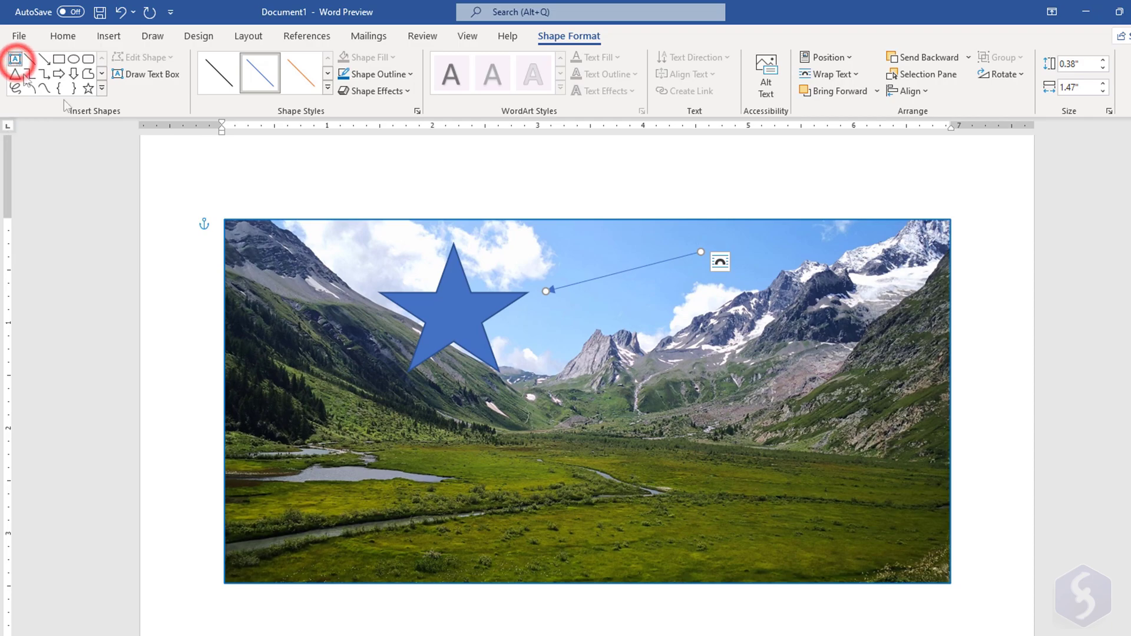
drag(552, 328, 899, 419)
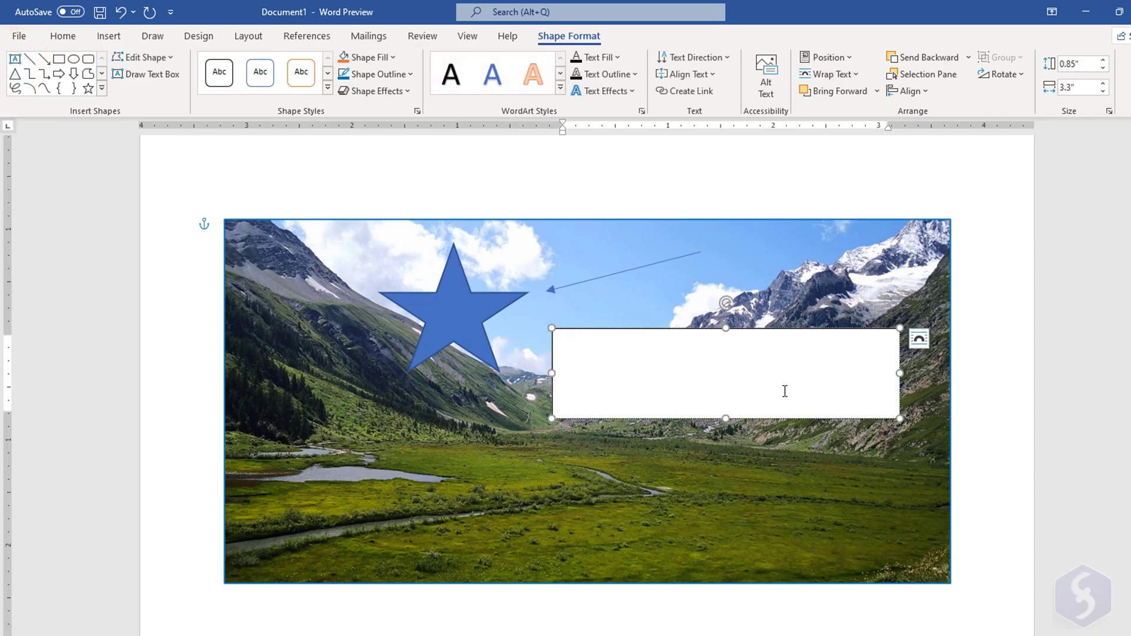
drag(701, 332, 732, 332)
drag(929, 419, 611, 472)
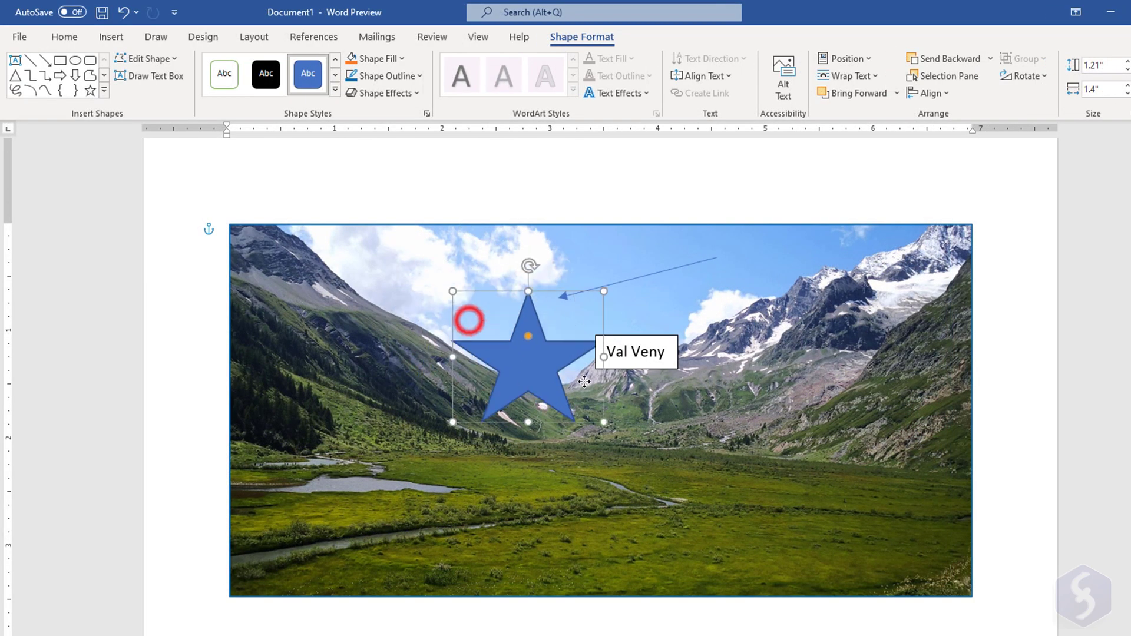
- Move the star down-right, fill it yellow and give it a dashed light blue outline
drag(534, 362, 784, 423)
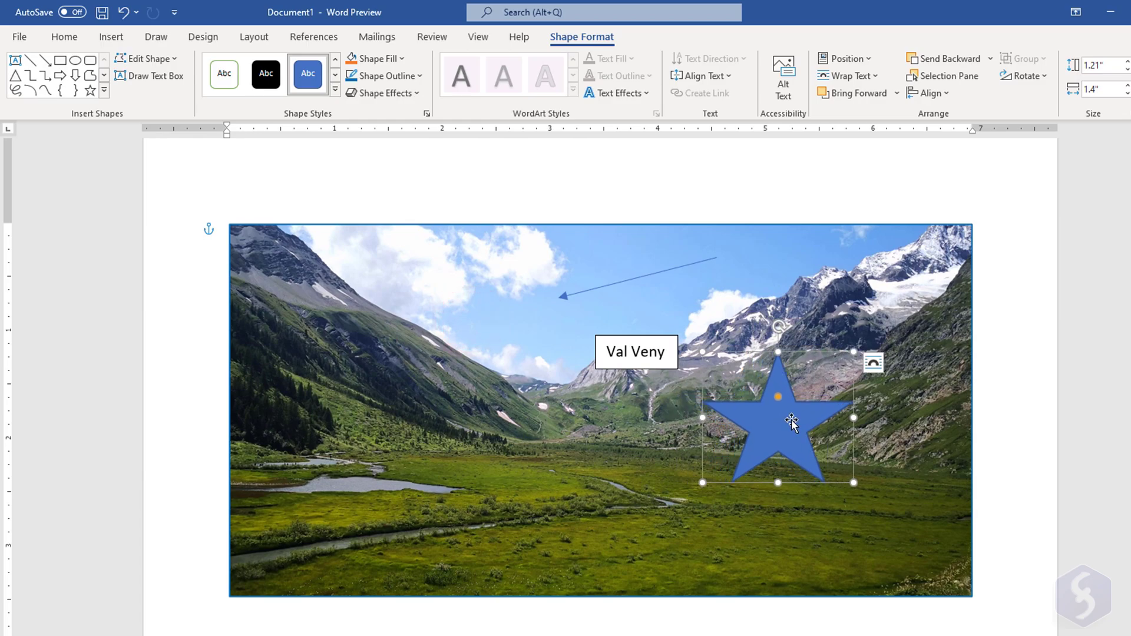
click(392, 61)
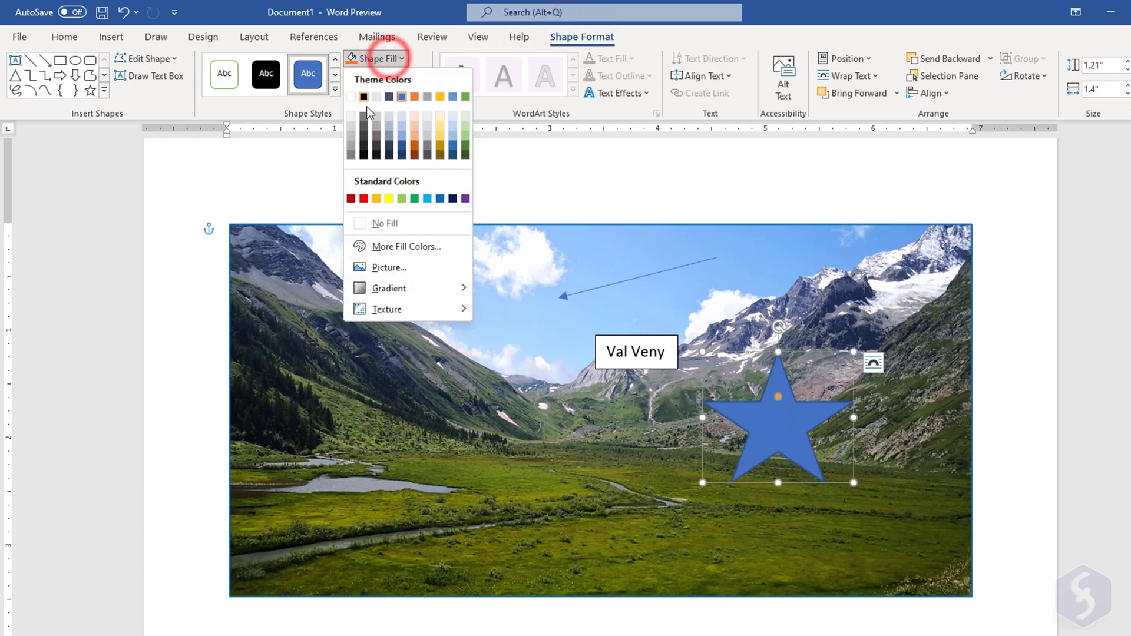
click(388, 199)
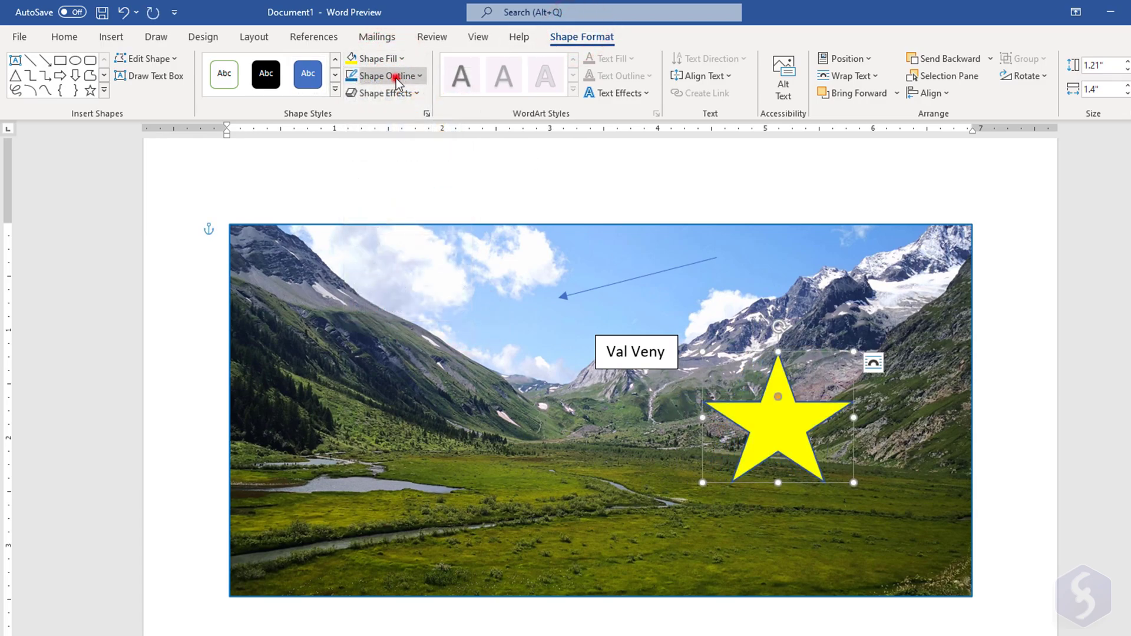
click(391, 75)
click(427, 215)
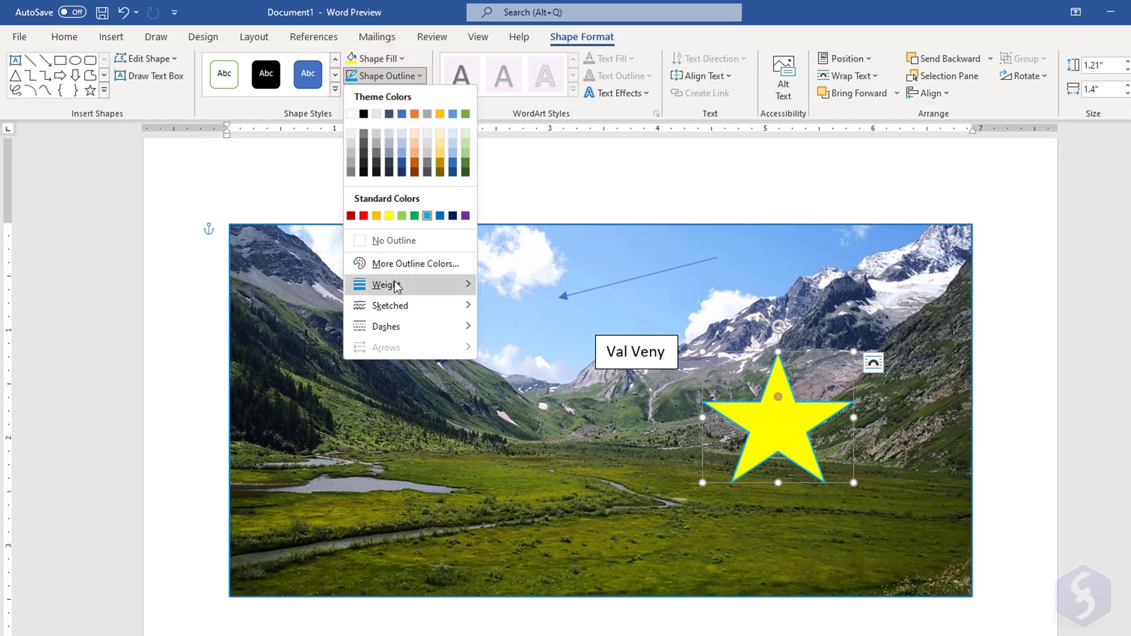
click(391, 286)
click(443, 326)
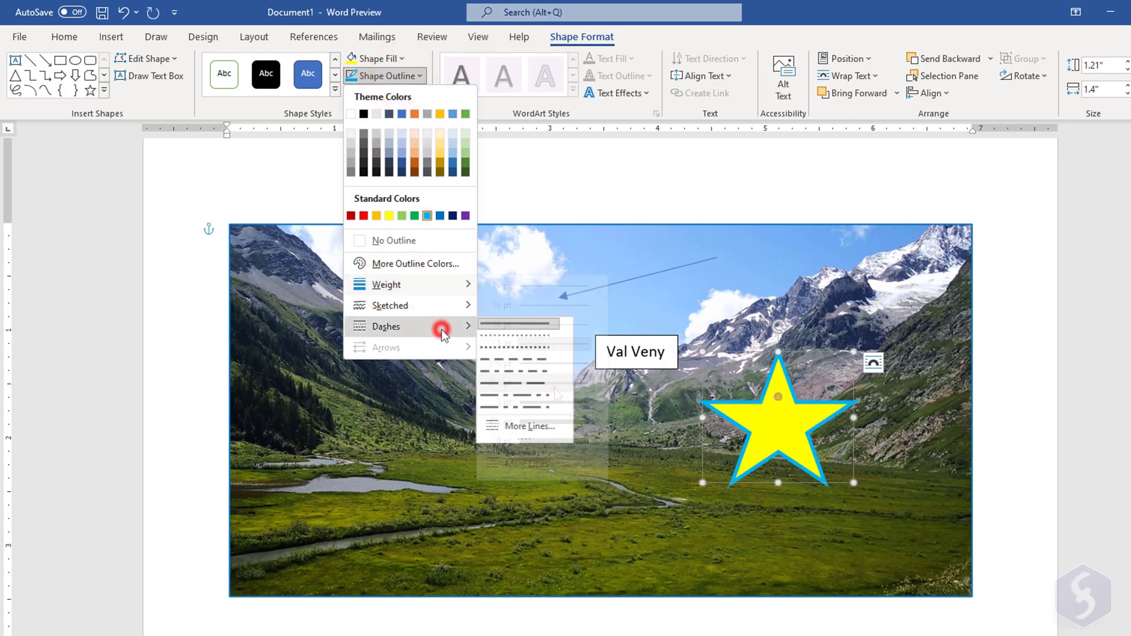
- Preview 3-D effects on the star, adjust its fill, and move it beside the Val Veny label
click(526, 364)
click(385, 92)
mouse_move(418, 127)
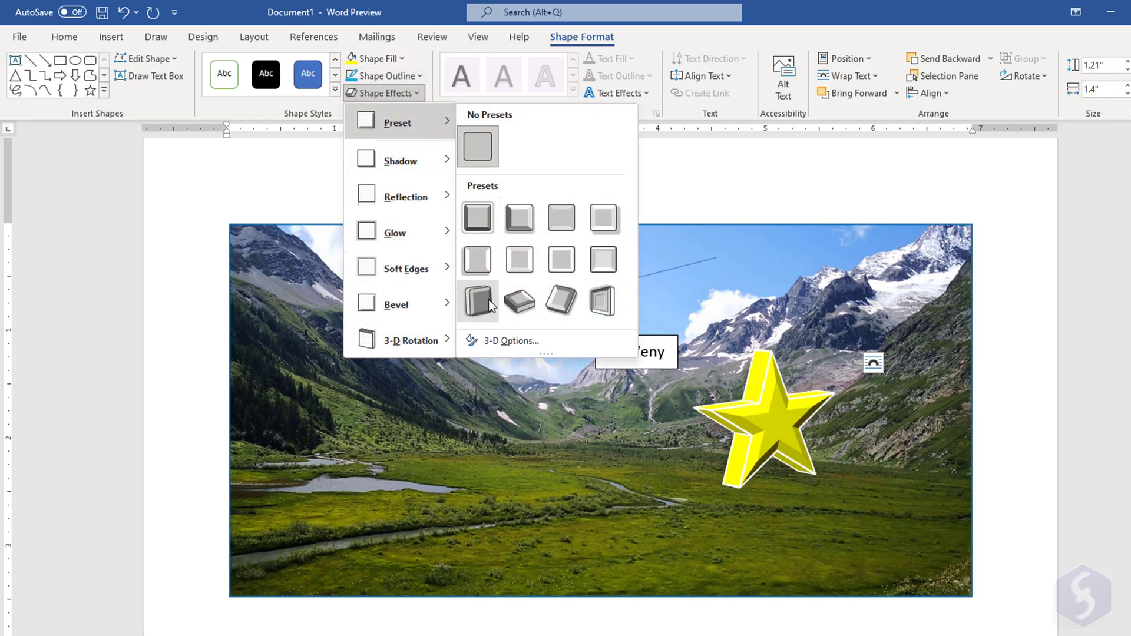
click(393, 60)
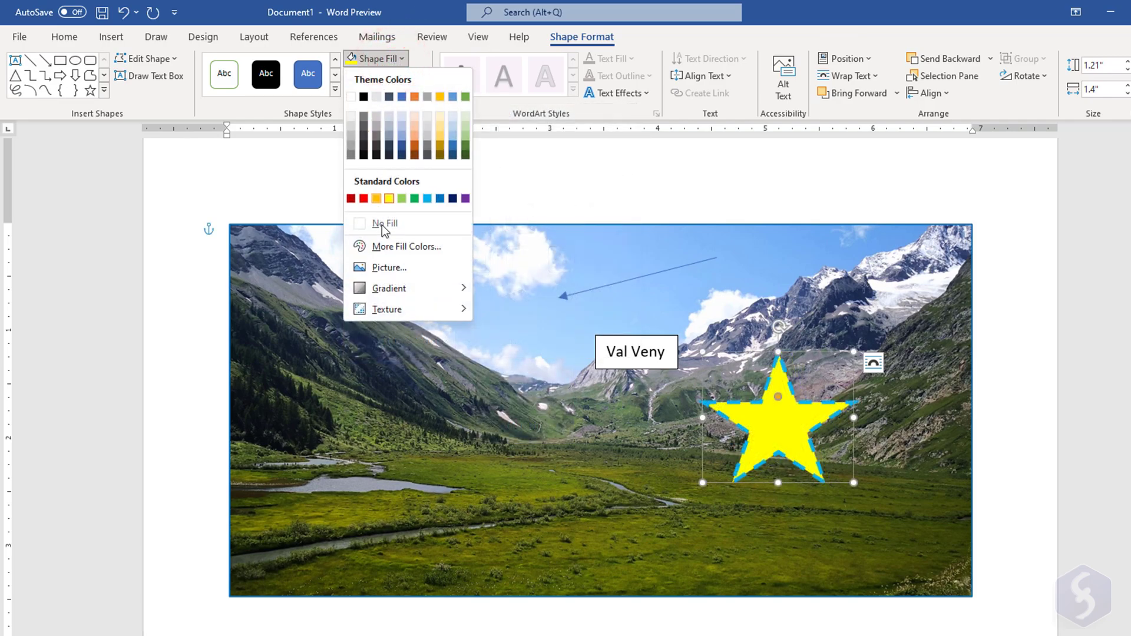
click(396, 226)
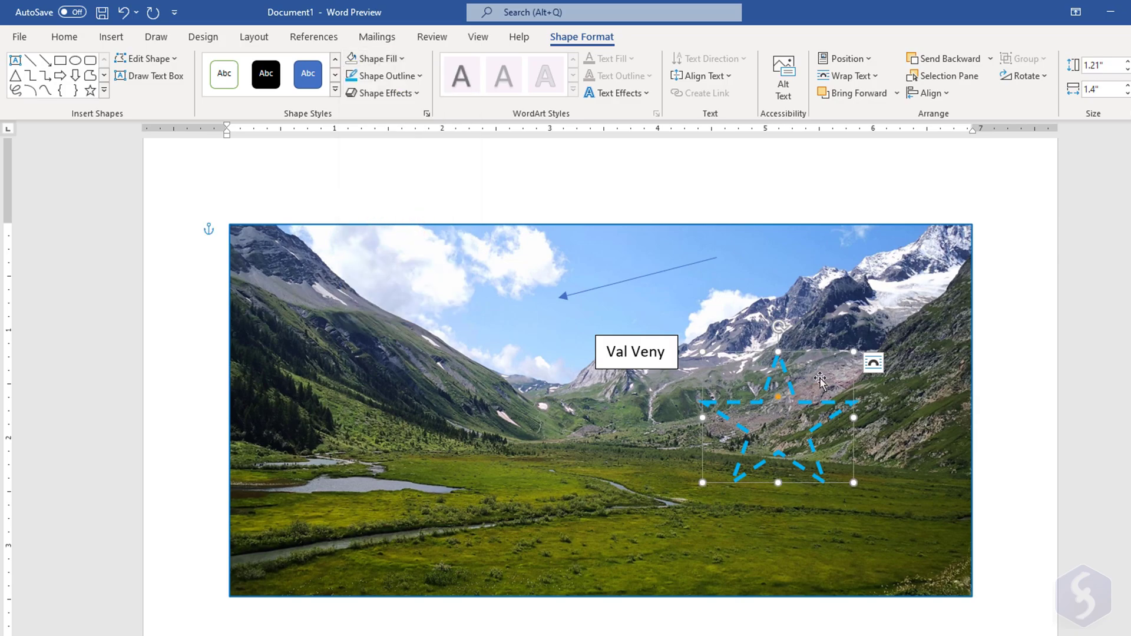
drag(824, 407, 772, 433)
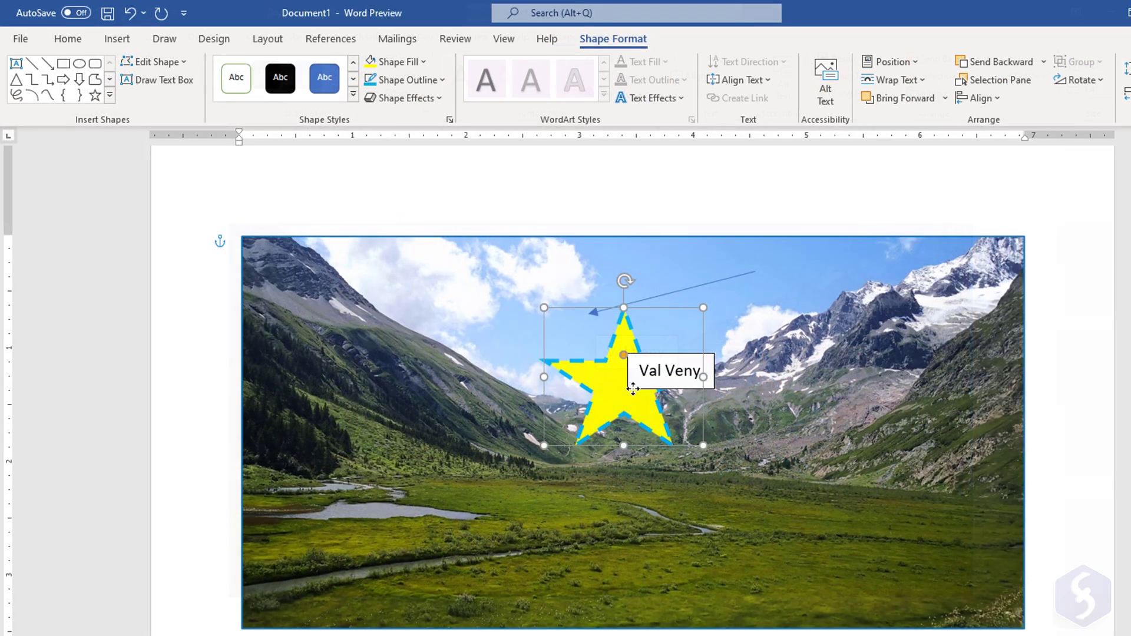
drag(632, 388, 631, 383)
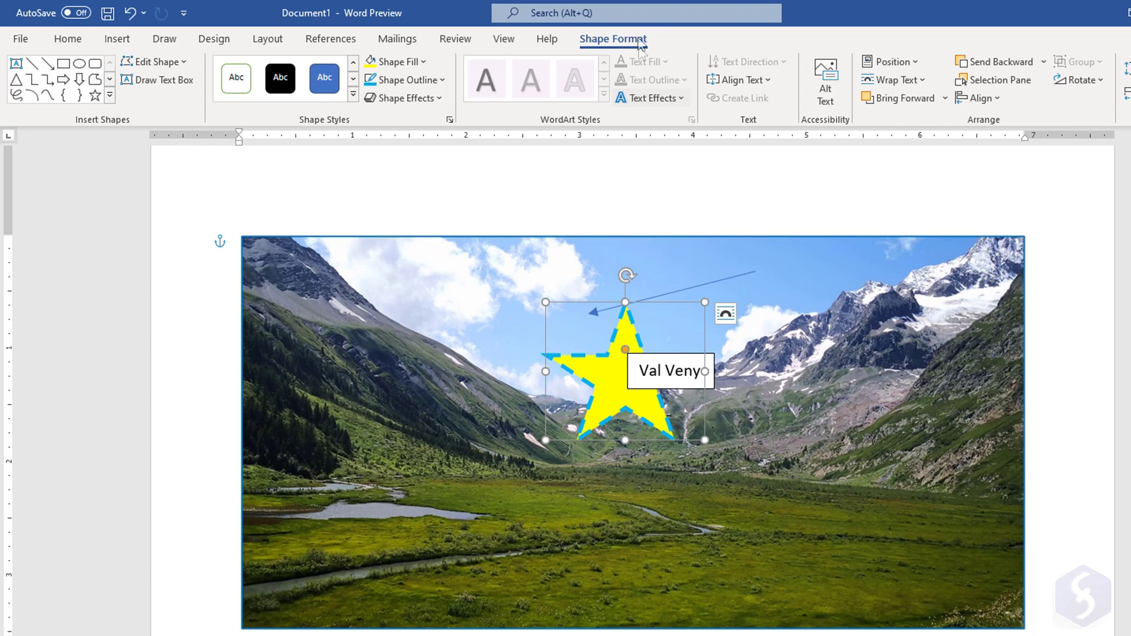
- Reorder the star with Bring Forward and Send Backward, leaving it behind the photo
click(270, 39)
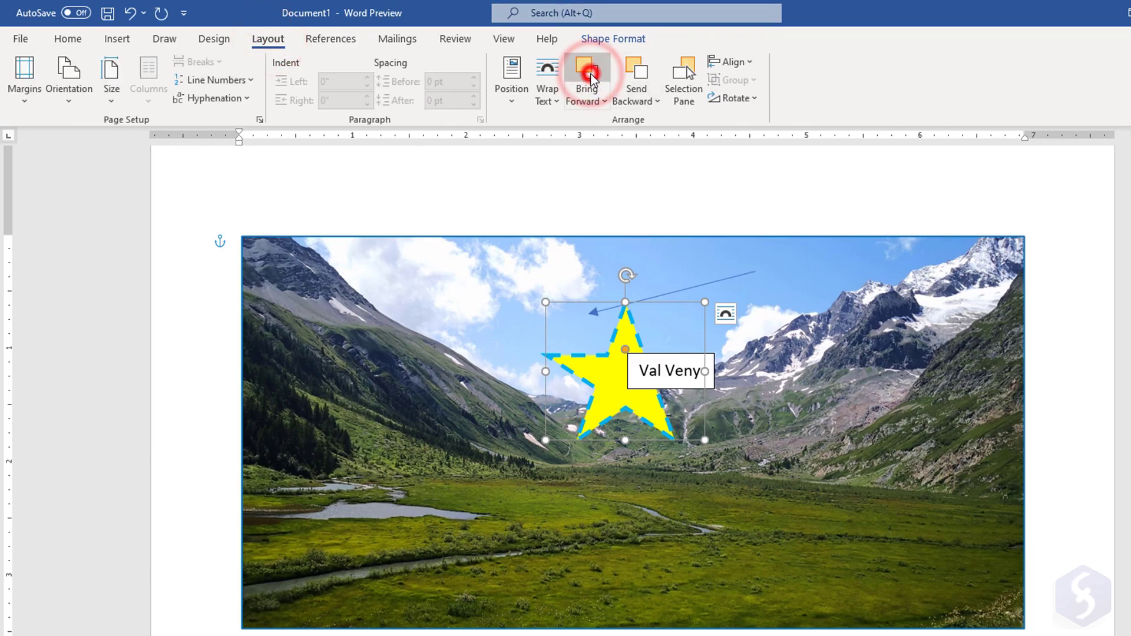
click(589, 76)
click(642, 69)
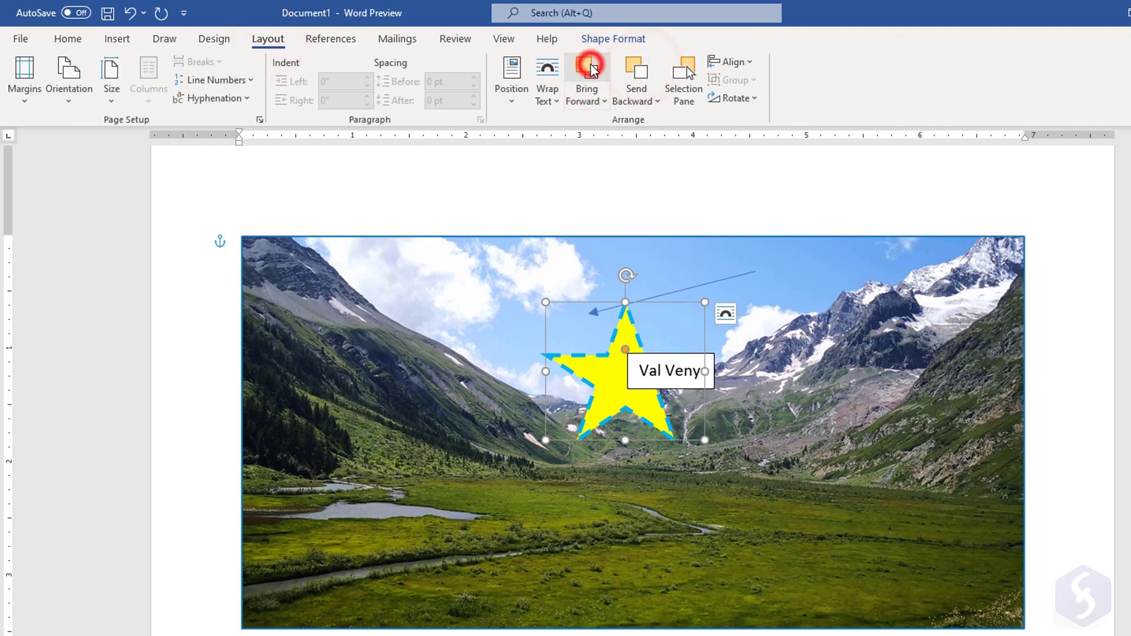
click(589, 71)
click(639, 70)
click(639, 69)
- Move the Val Veny label to the photo's bottom-right corner and shrink the photo
click(811, 324)
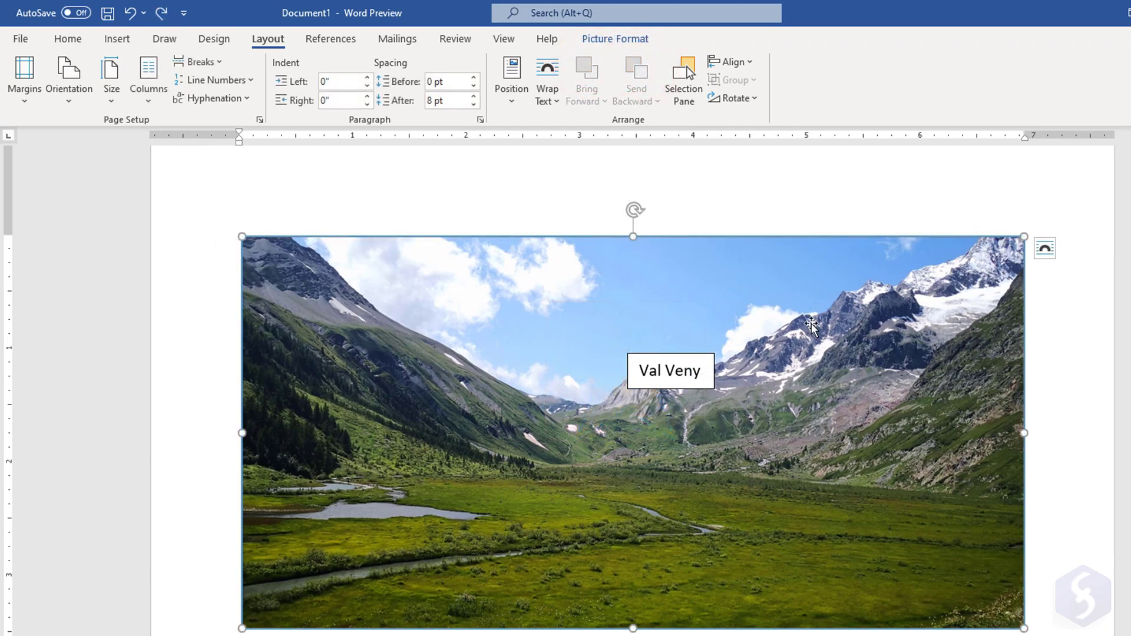
click(703, 383)
drag(704, 357, 976, 572)
ctrl+click(579, 330)
click(580, 329)
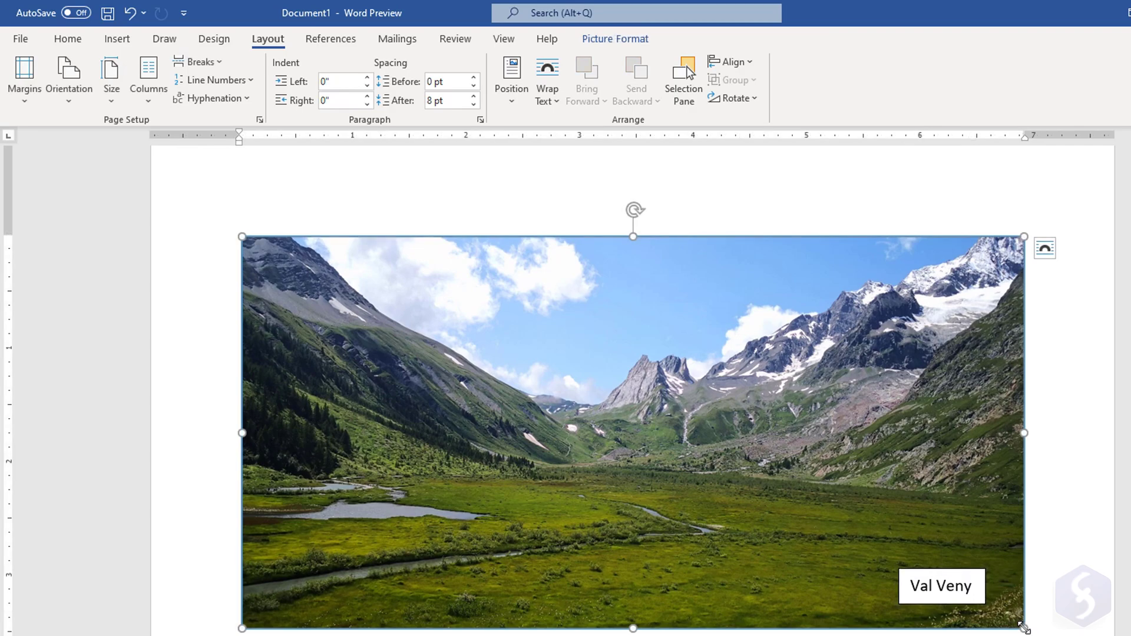
drag(1024, 628, 780, 506)
- Nudge the Val Veny label, drag the Title table up into the paragraph, and narrow it
scroll(737, 417, down, 3)
scroll(737, 417, up, 5)
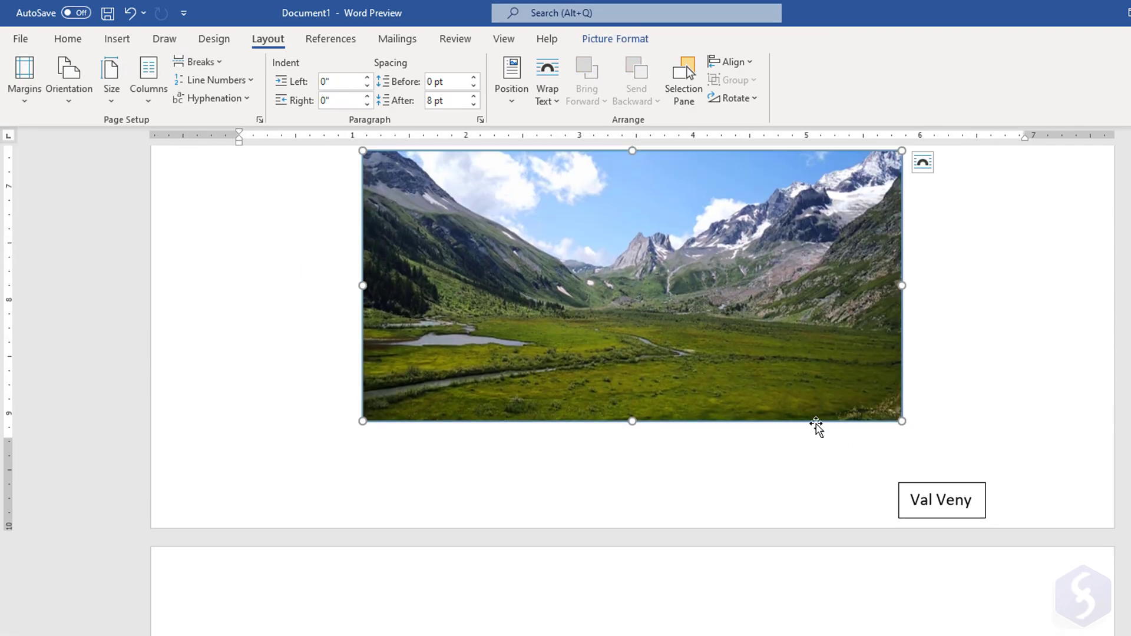
mouse_move(818, 490)
mouse_down()
mouse_move(790, 479)
mouse_move(816, 475)
mouse_move(750, 437)
mouse_move(826, 470)
mouse_move(816, 479)
mouse_up()
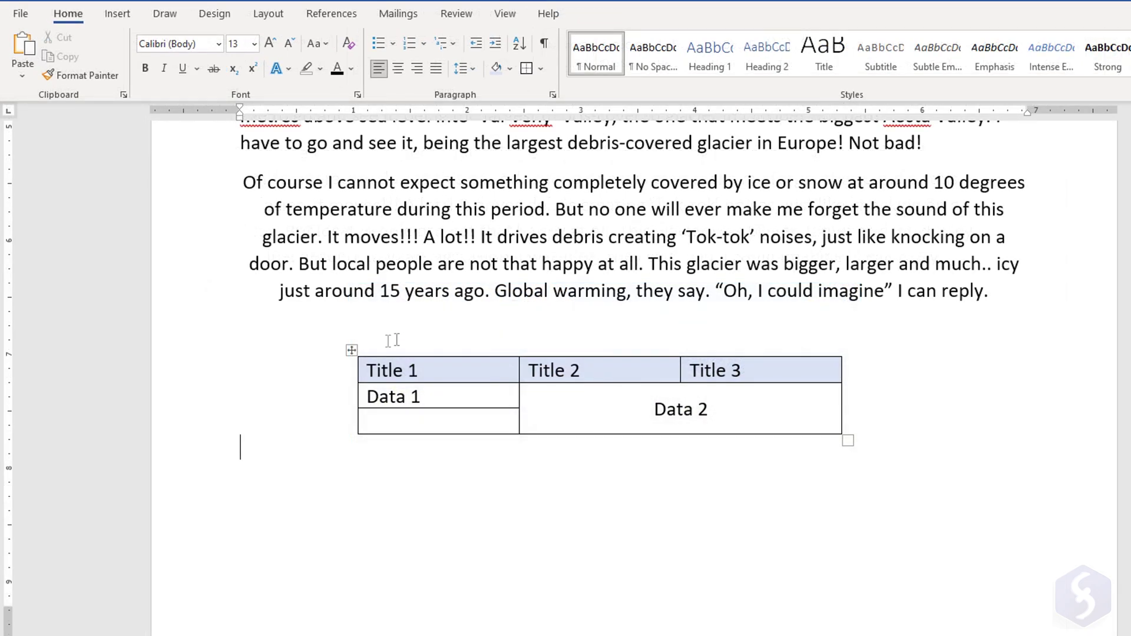
drag(349, 349, 357, 168)
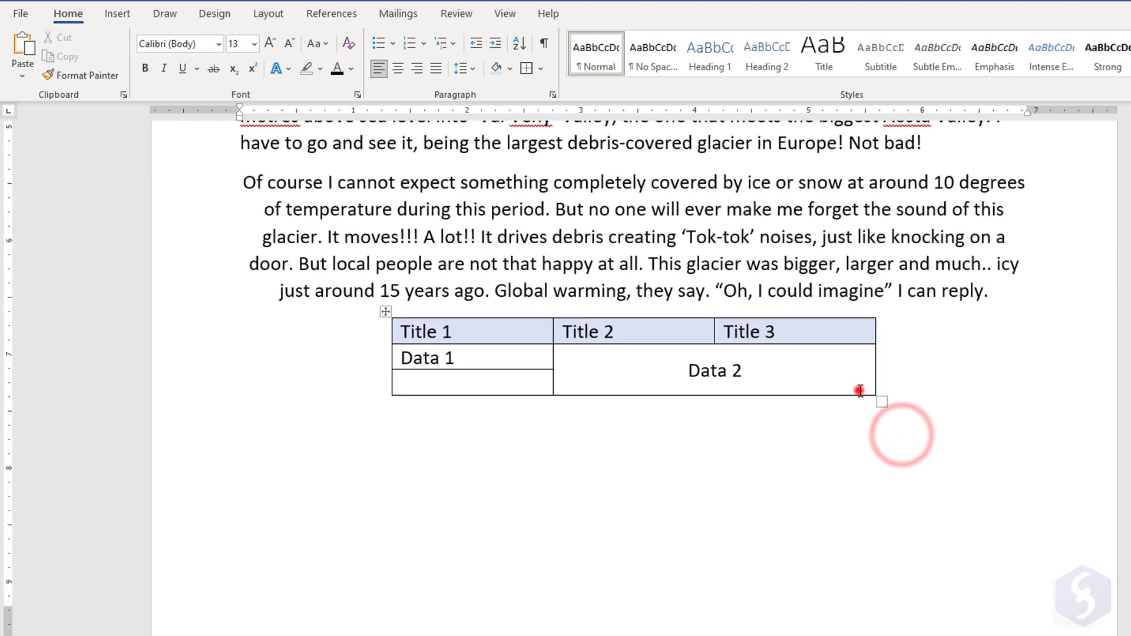
drag(869, 393, 710, 369)
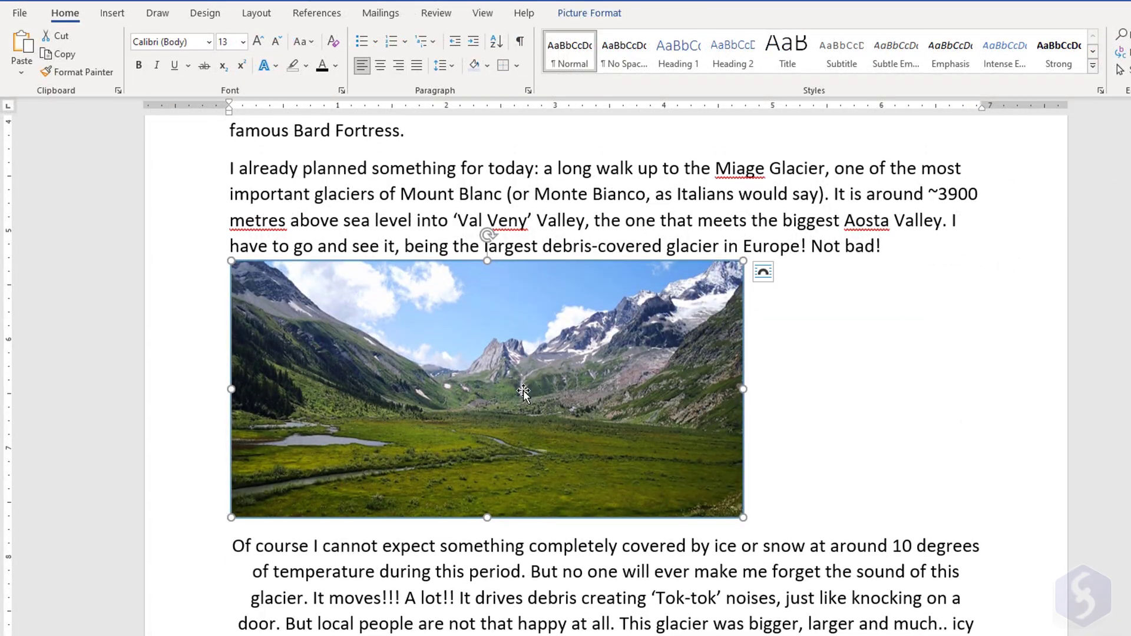
- Set the valley photo's text wrapping to In Line with Text
scroll(523, 392, up, 1)
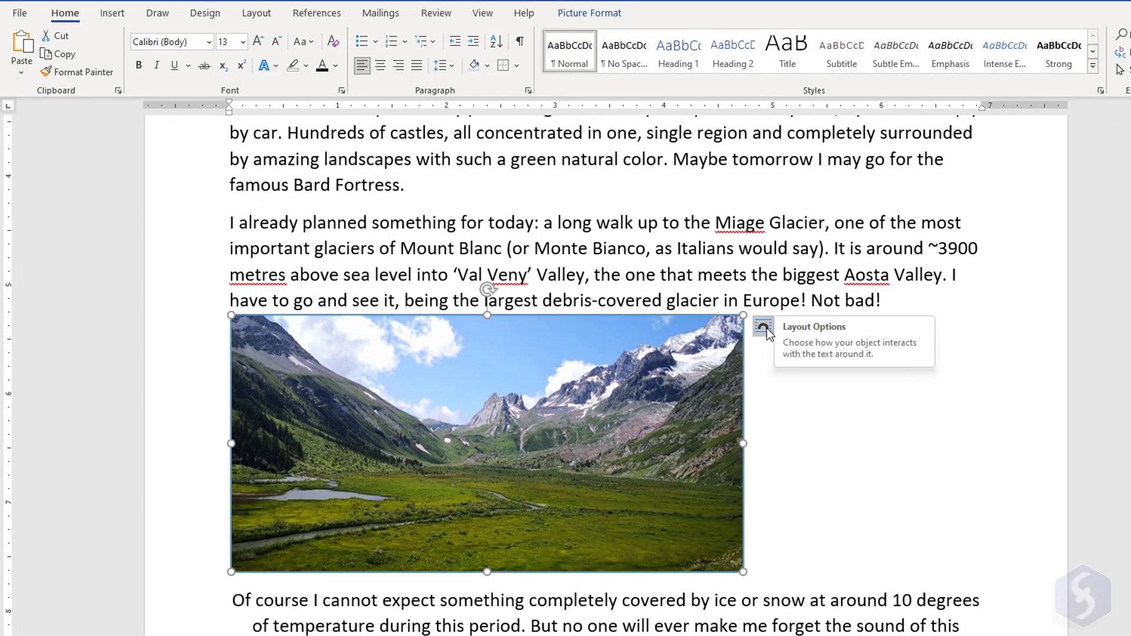
click(764, 328)
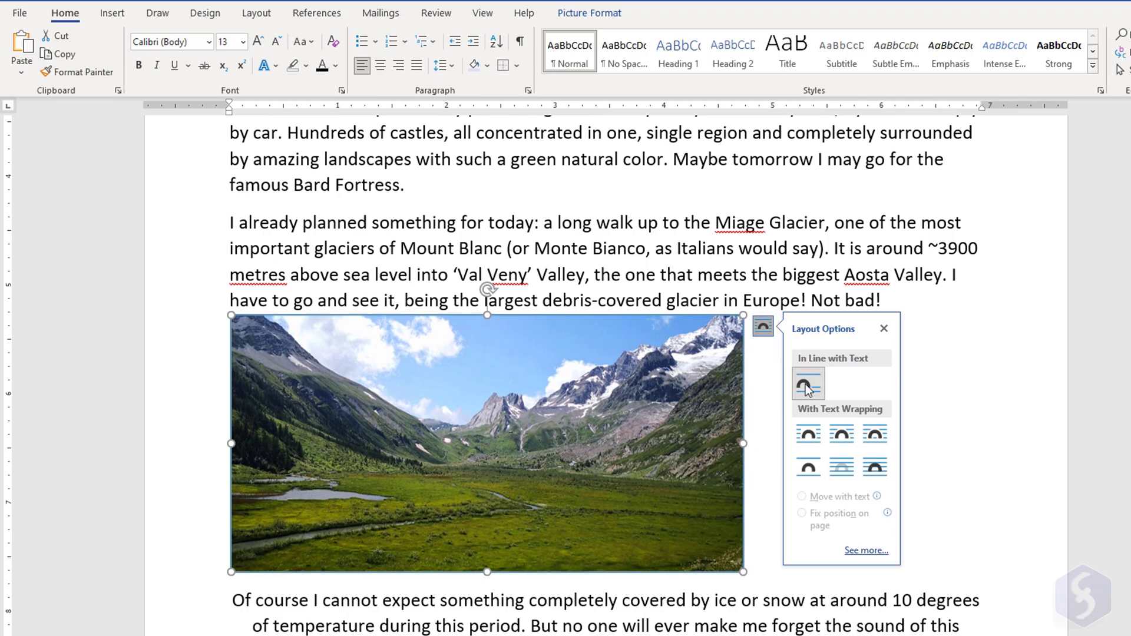
click(805, 387)
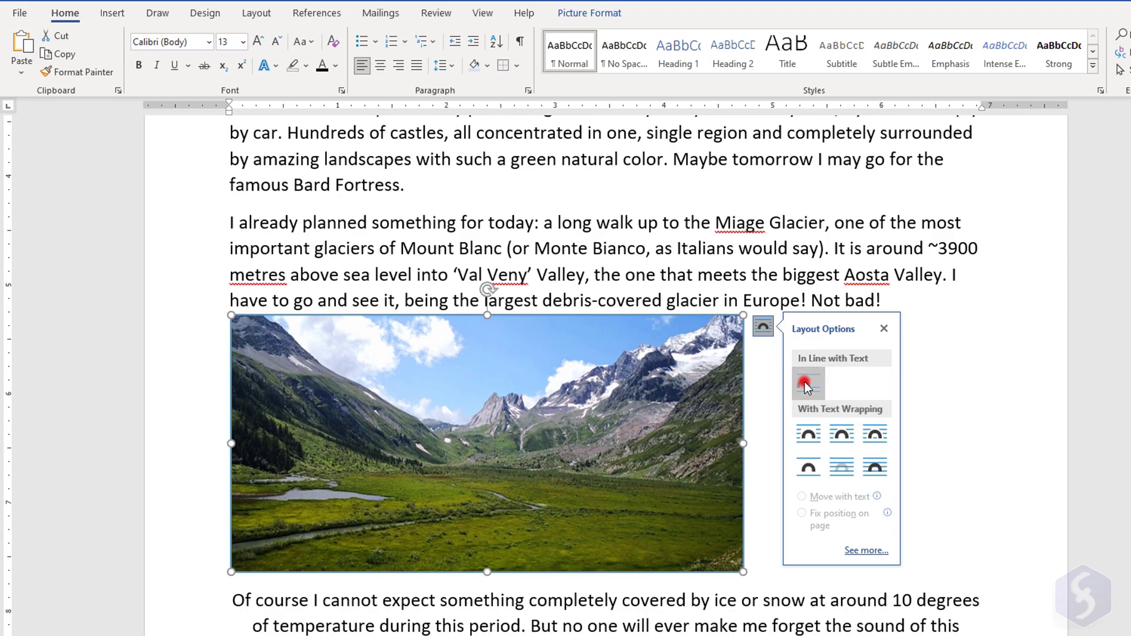
- Start a new paragraph after 'Not bad!' beginning with 'This'
click(864, 292)
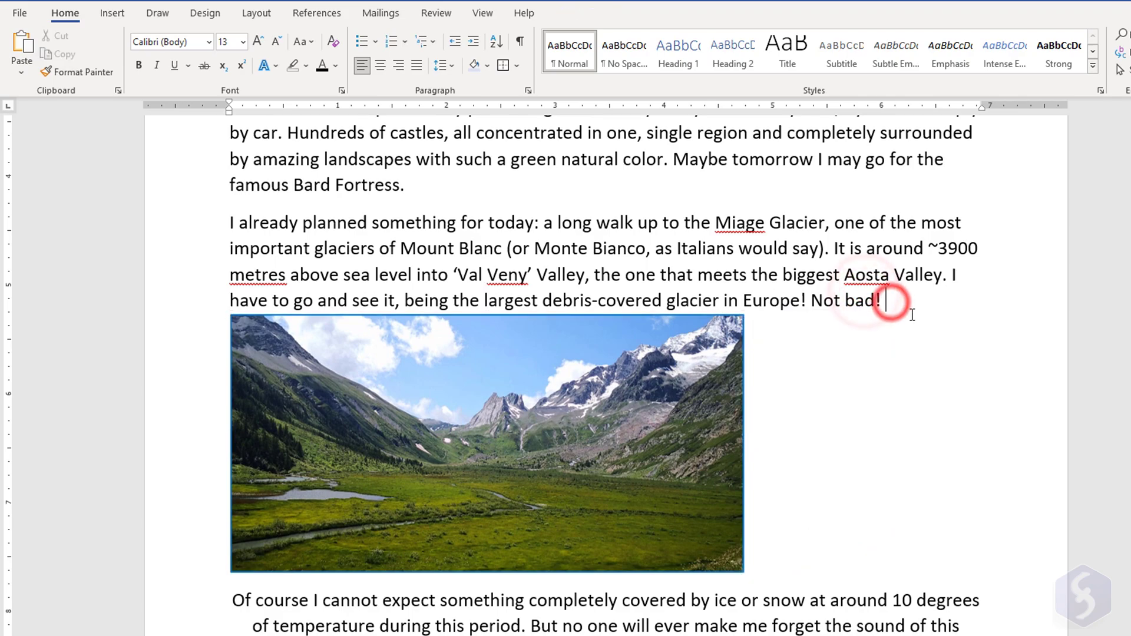
key(Return)
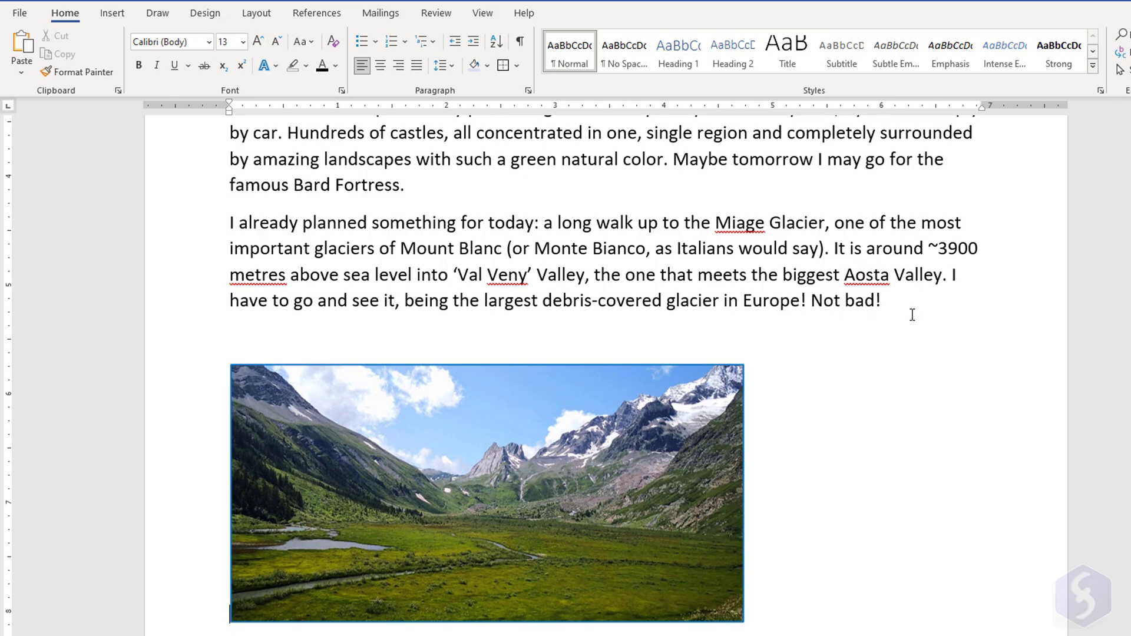
text(This)
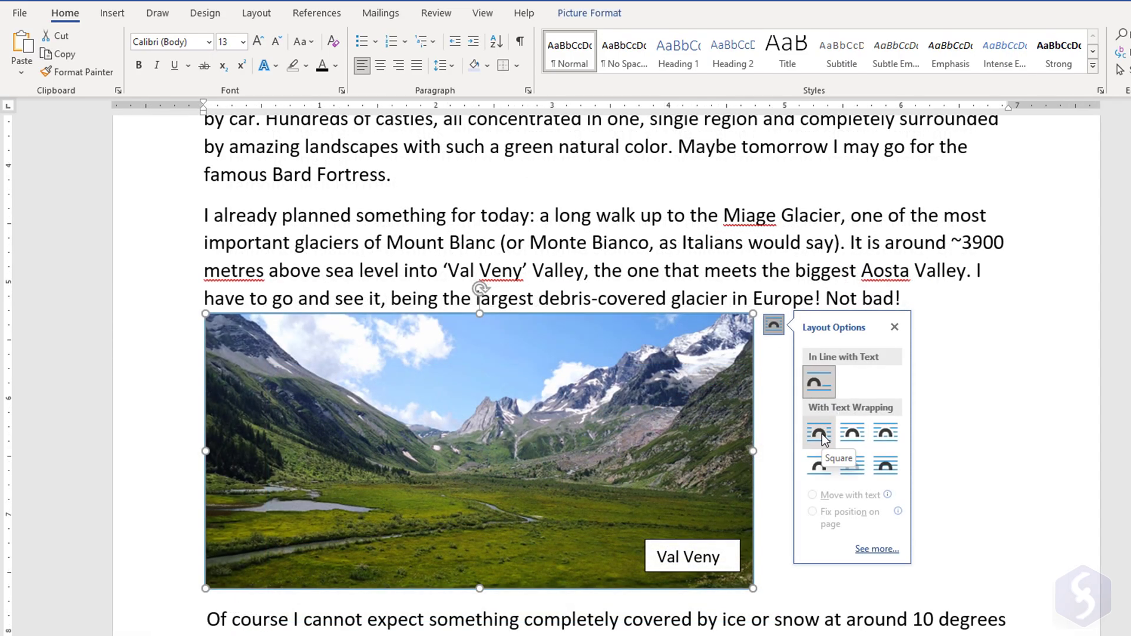
- Try Square, Top and Bottom, Behind and In Front wrapping on the moved photo, then return to Square
click(819, 434)
drag(479, 391, 604, 433)
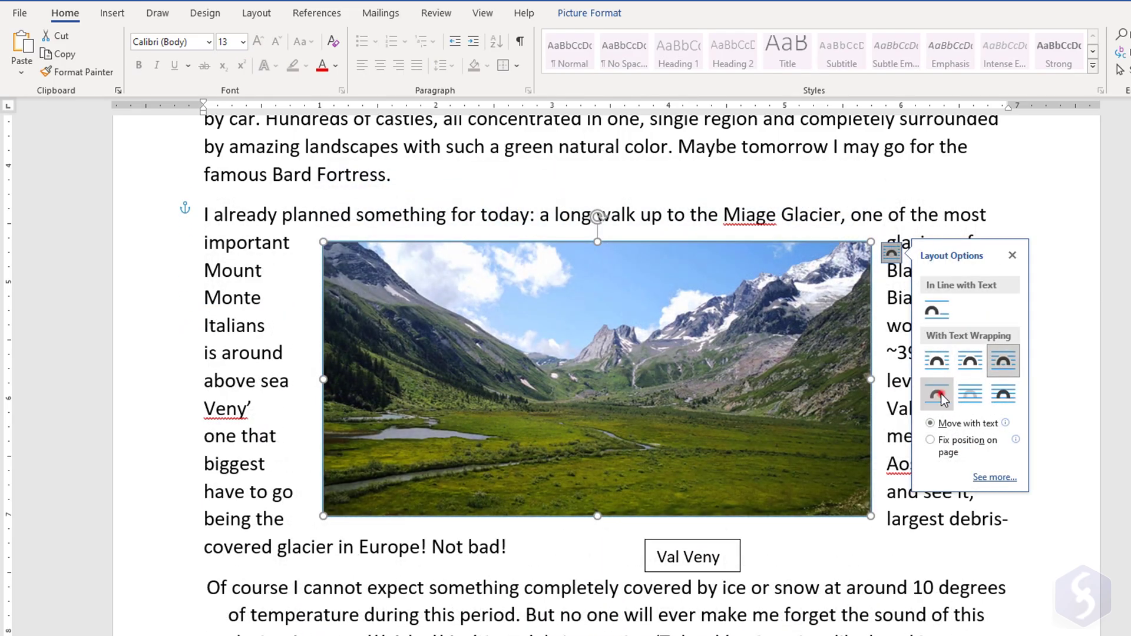
click(936, 394)
click(970, 397)
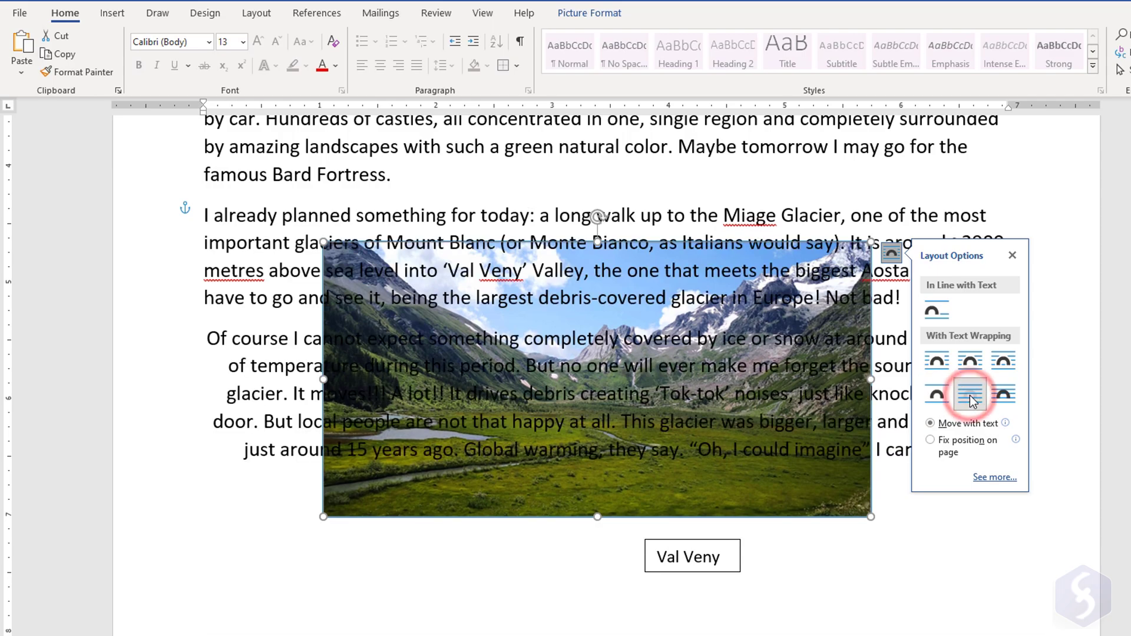
click(1012, 395)
click(936, 361)
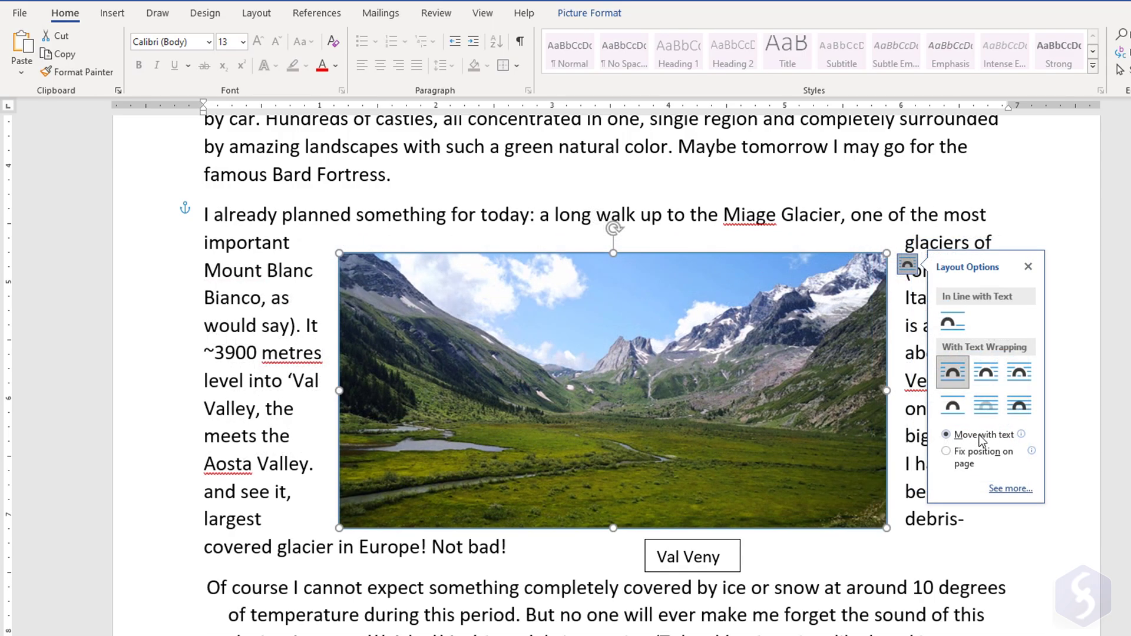
- Fix the valley photo's position on the page
click(942, 181)
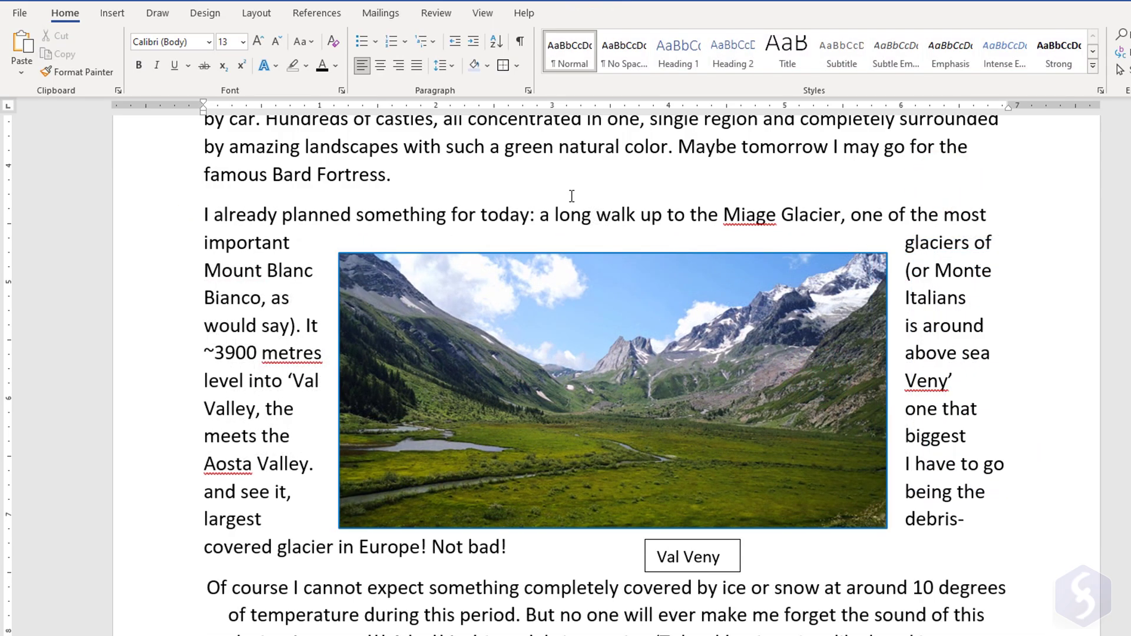
key(Return)
key(Return)
key(Return)
key(Return)
key(BackSpace)
key(BackSpace)
key(BackSpace)
key(BackSpace)
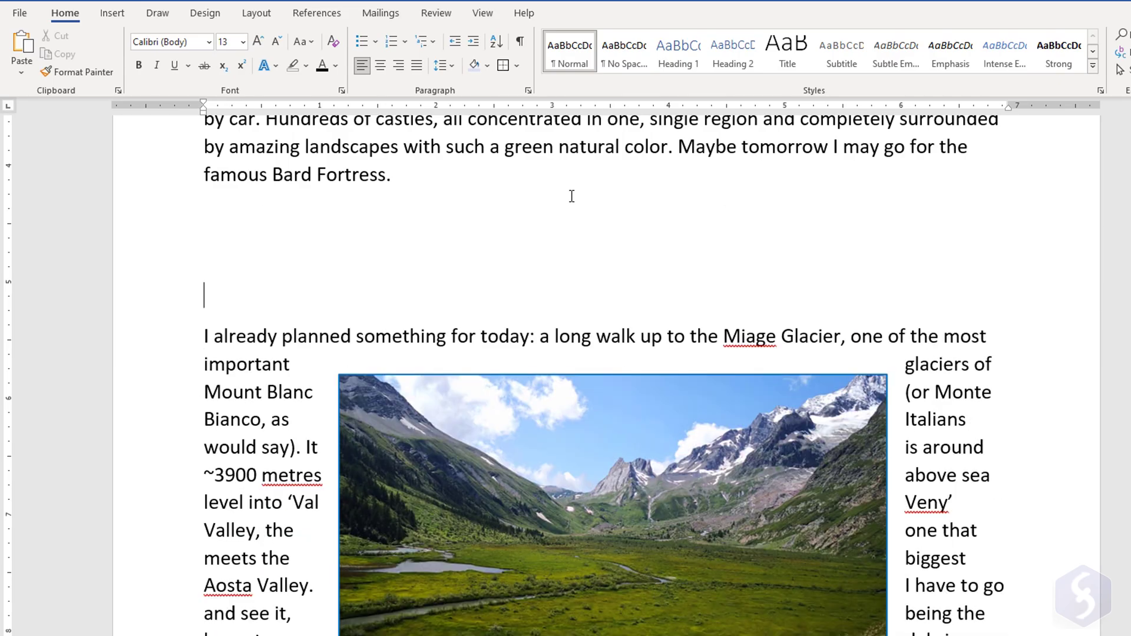
click(765, 353)
click(908, 263)
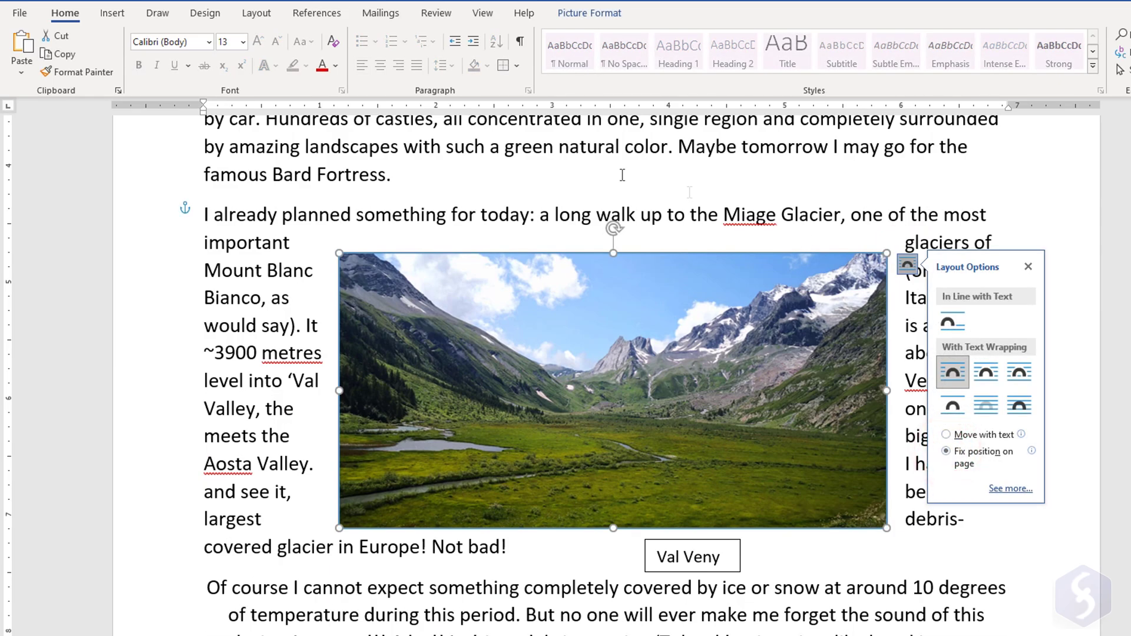
- Adjust blank lines after 'Fortress.' so the glacier paragraph wraps around the photo
click(580, 170)
key(Return)
key(Return)
key(Return)
key(Return)
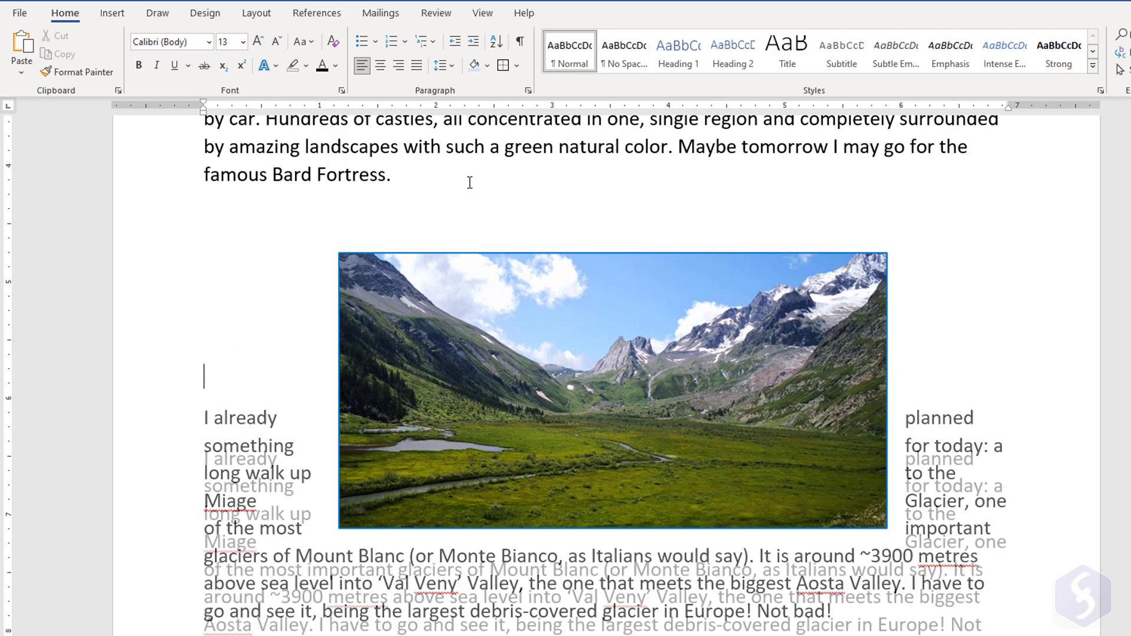
key(Return)
key(Return)
key(Return)
key(Return)
key(Return)
key(BackSpace)
key(BackSpace)
key(BackSpace)
key(BackSpace)
key(BackSpace)
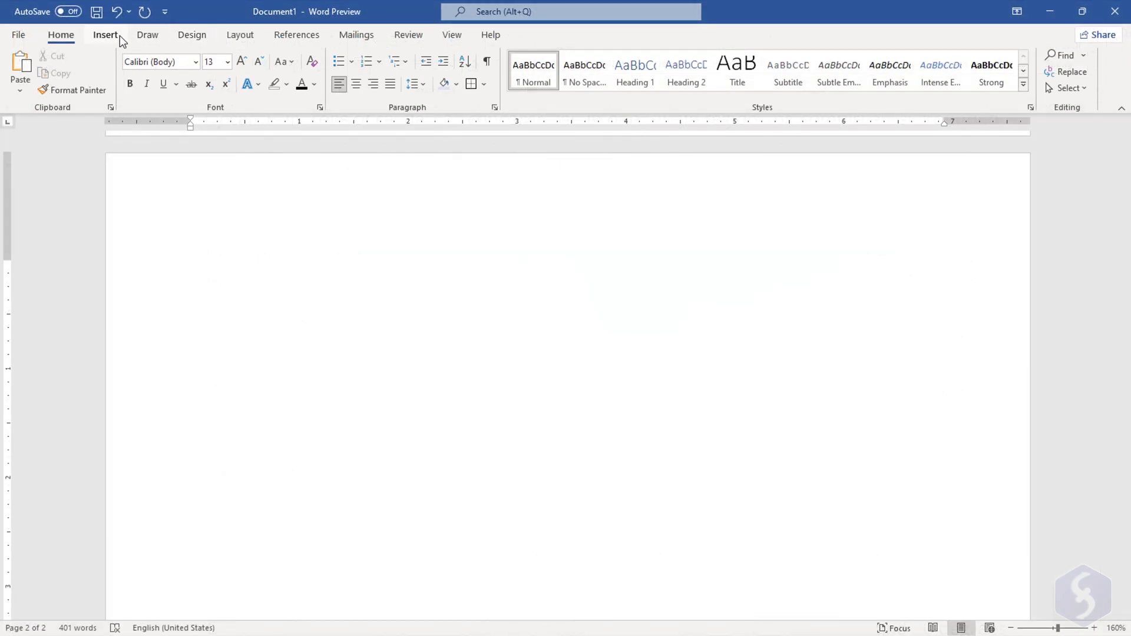
- Insert the equation a = b² using a superscript layout
click(118, 35)
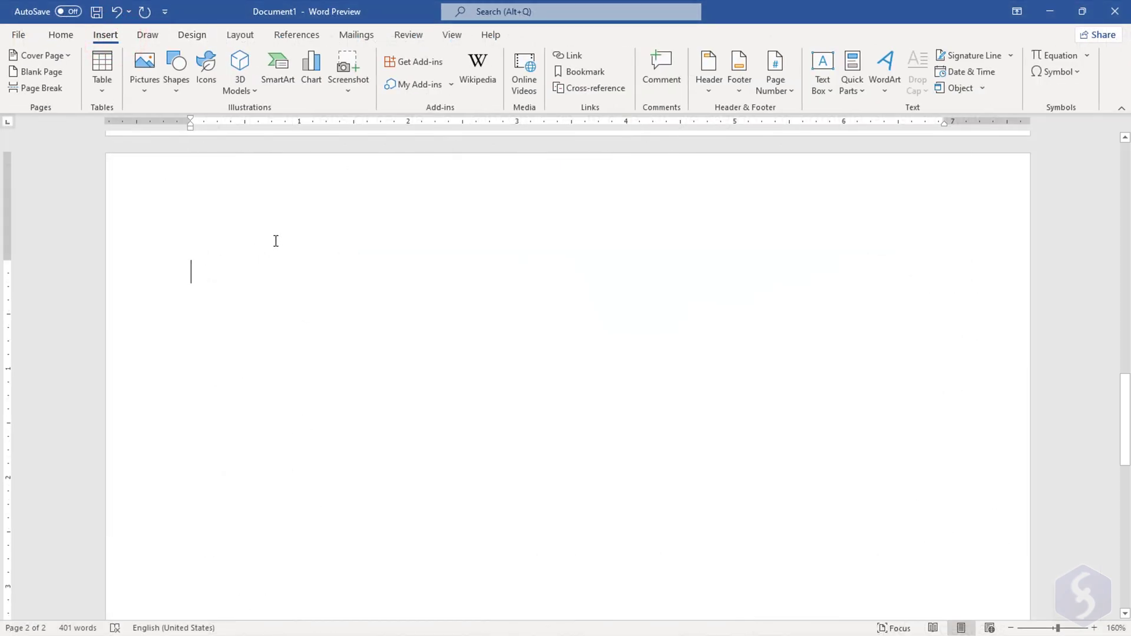
click(1065, 54)
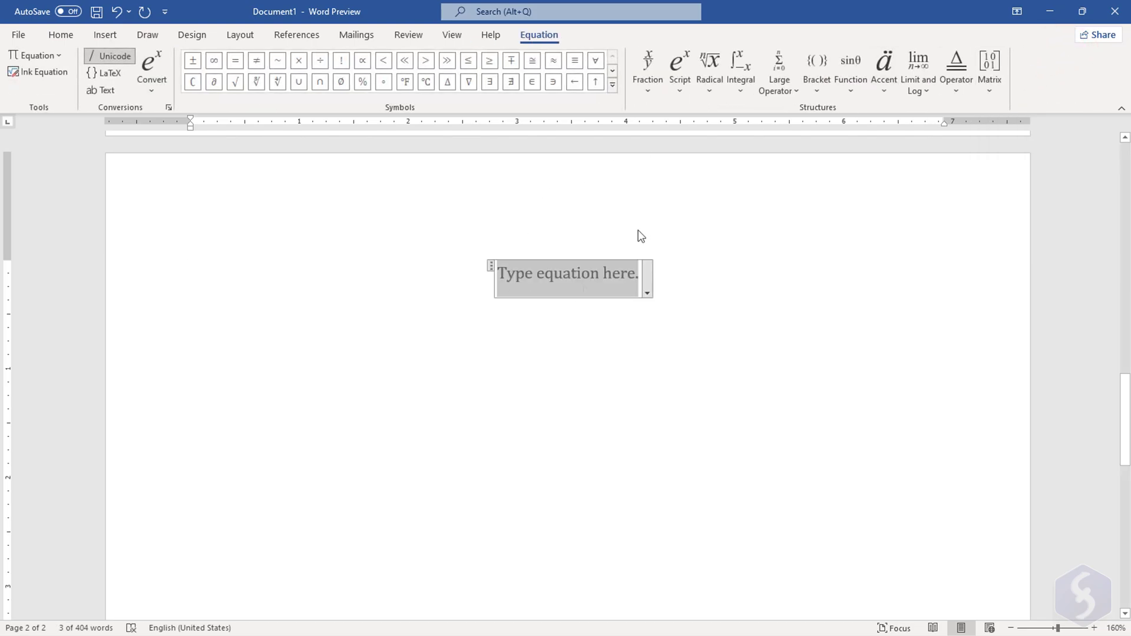
text(a = b)
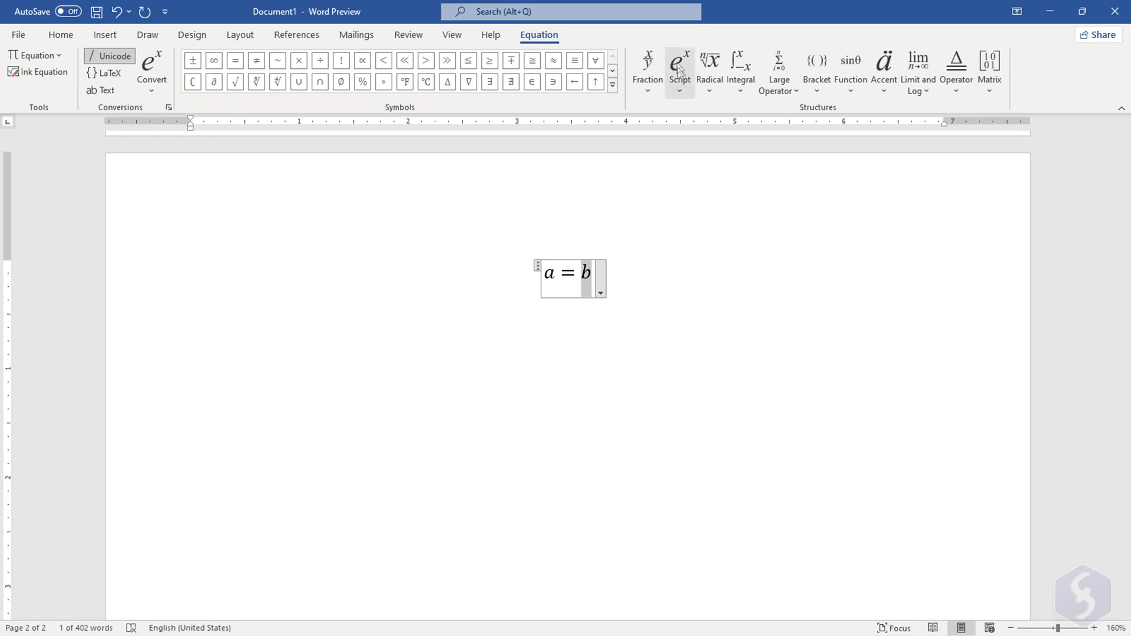
click(678, 71)
click(698, 164)
text(2)
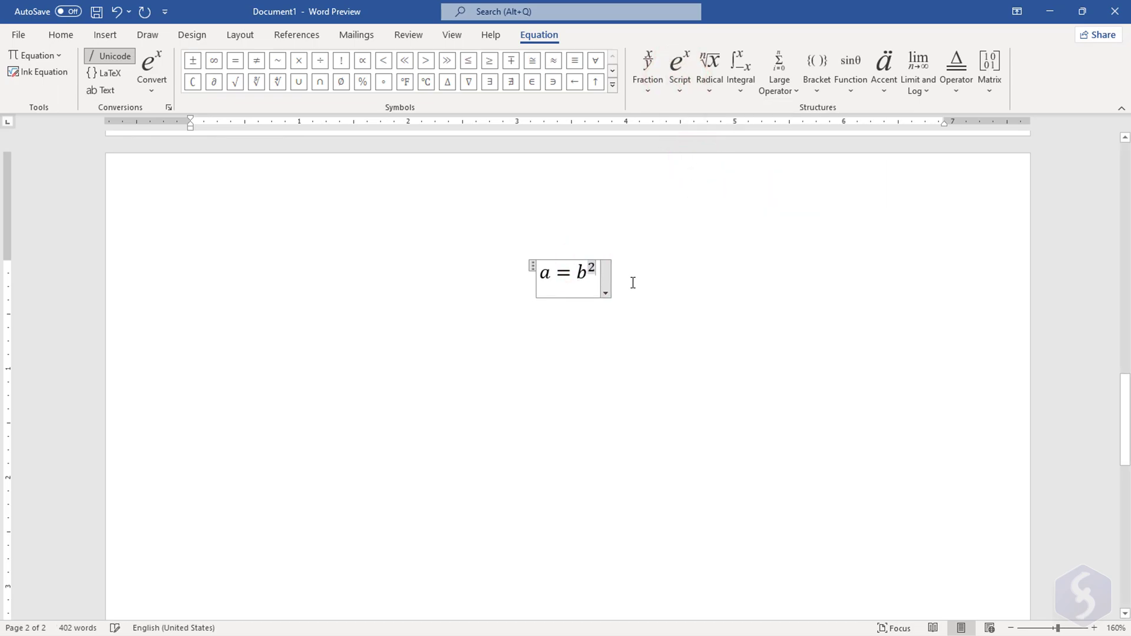
click(632, 281)
- Insert the symbols ¾, Õ and ∞ from More Symbols below the equation
click(105, 34)
click(1055, 71)
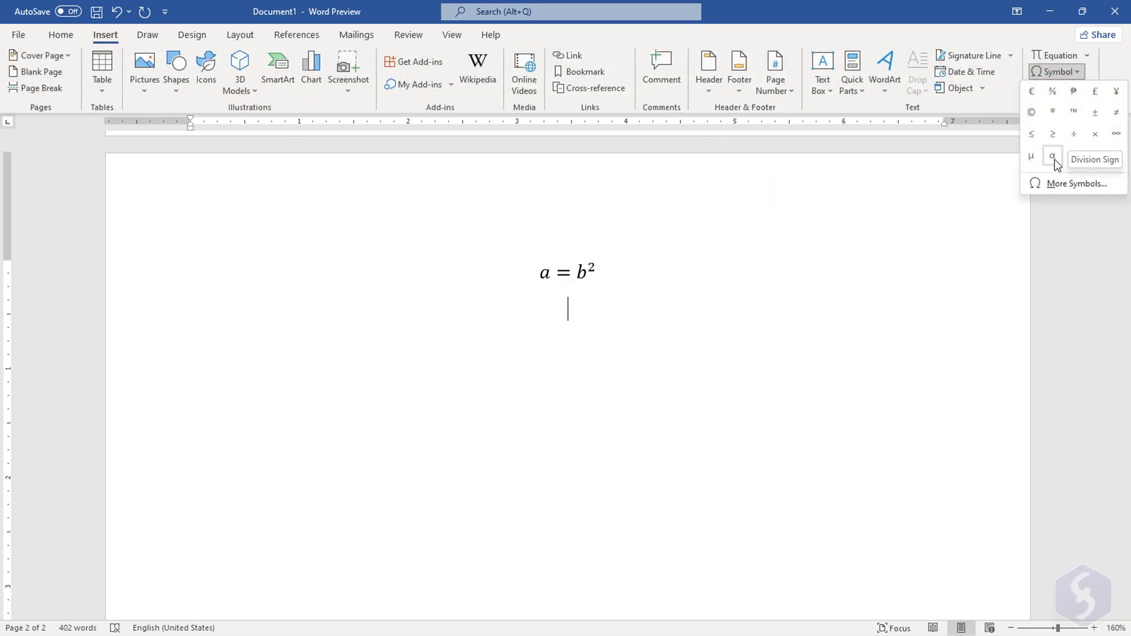
click(1061, 184)
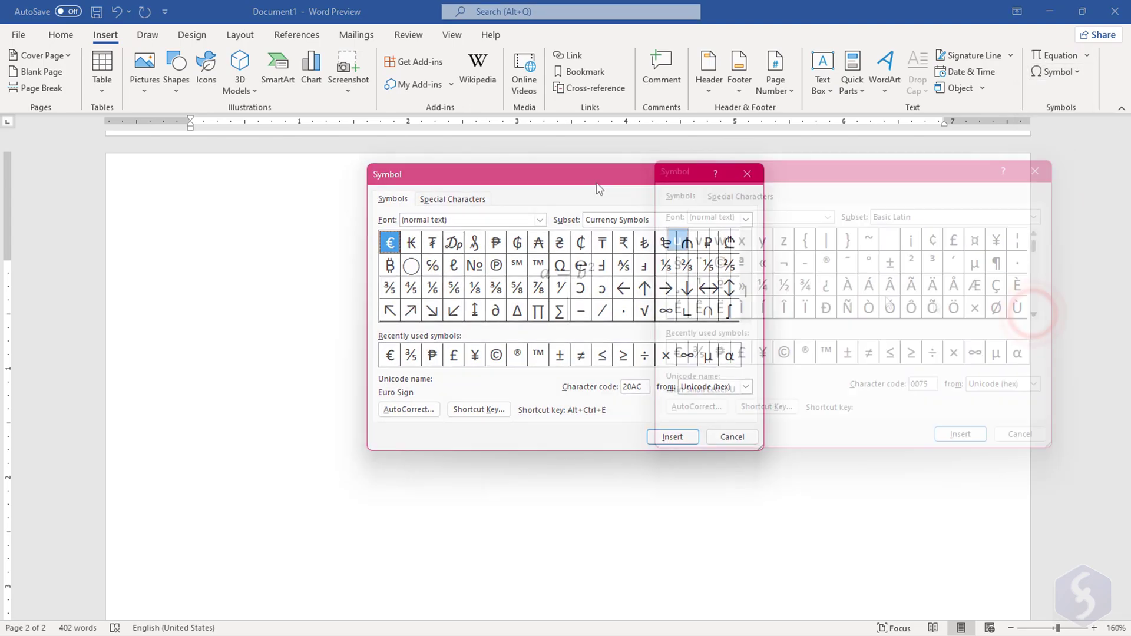
click(804, 285)
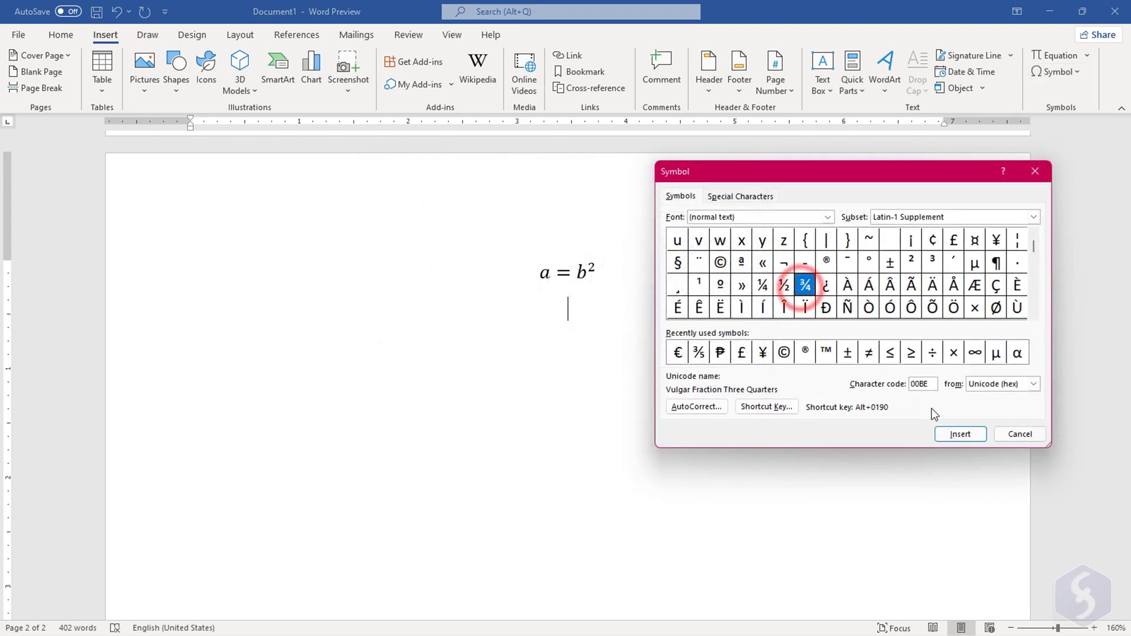
click(960, 434)
click(933, 308)
click(960, 434)
click(996, 308)
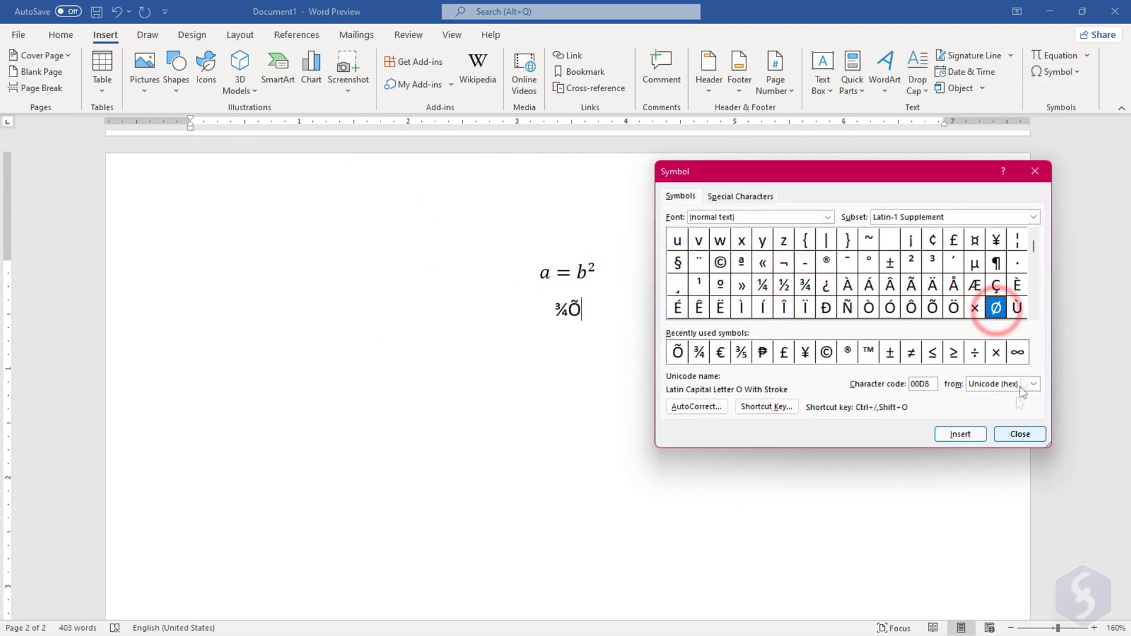
click(1018, 352)
click(960, 434)
click(588, 287)
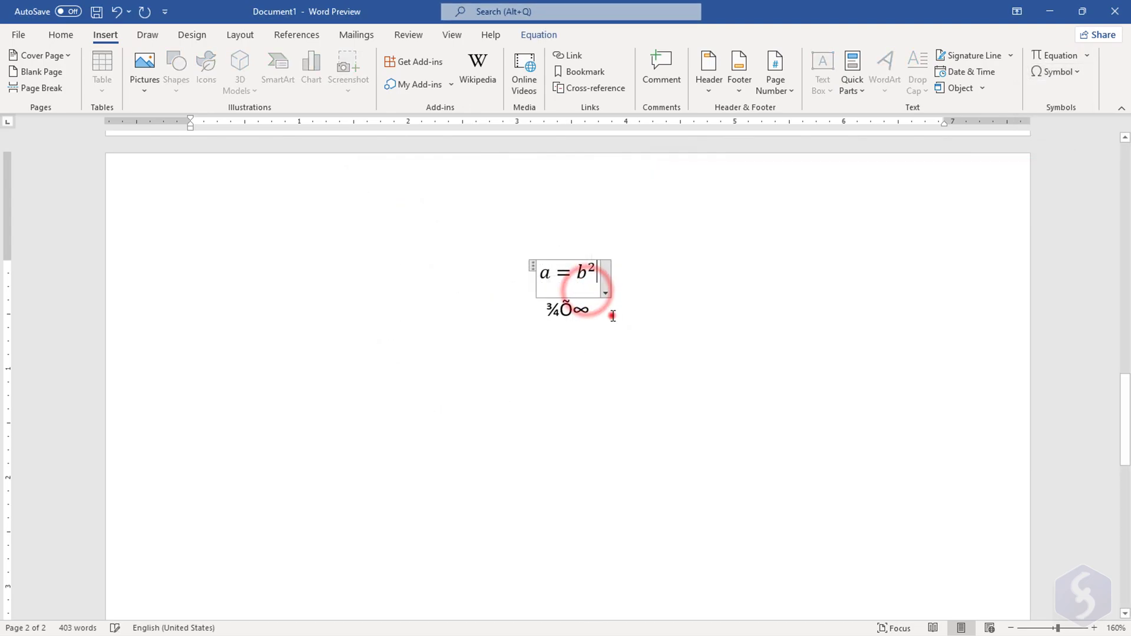
- Format the equation and symbol lines: remove bold, apply italic and underline
drag(612, 316, 462, 265)
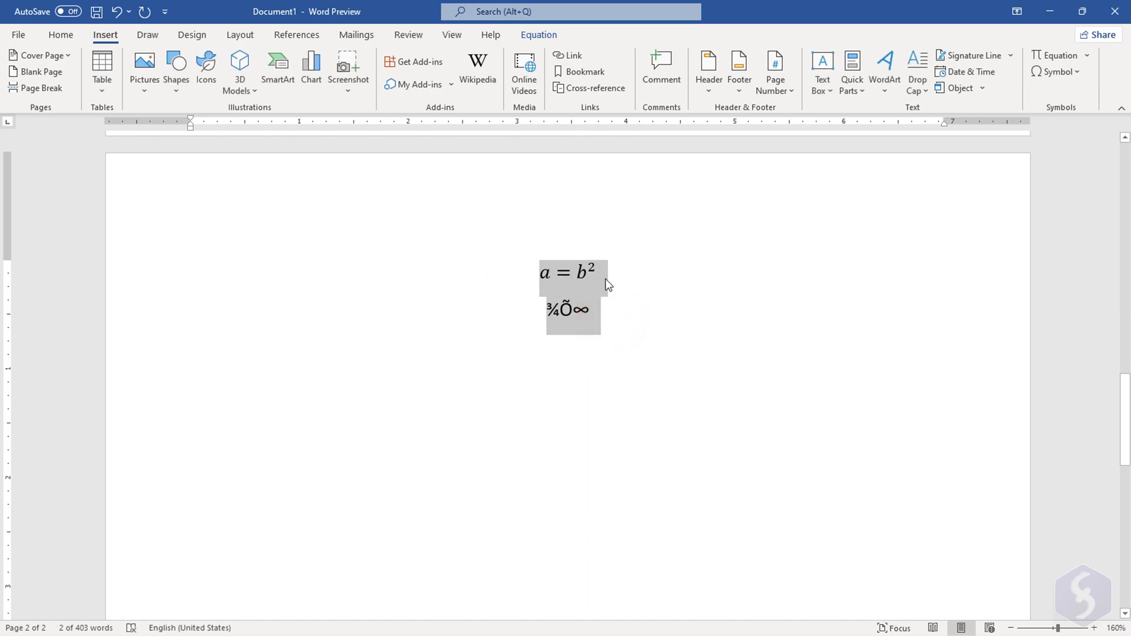
click(61, 35)
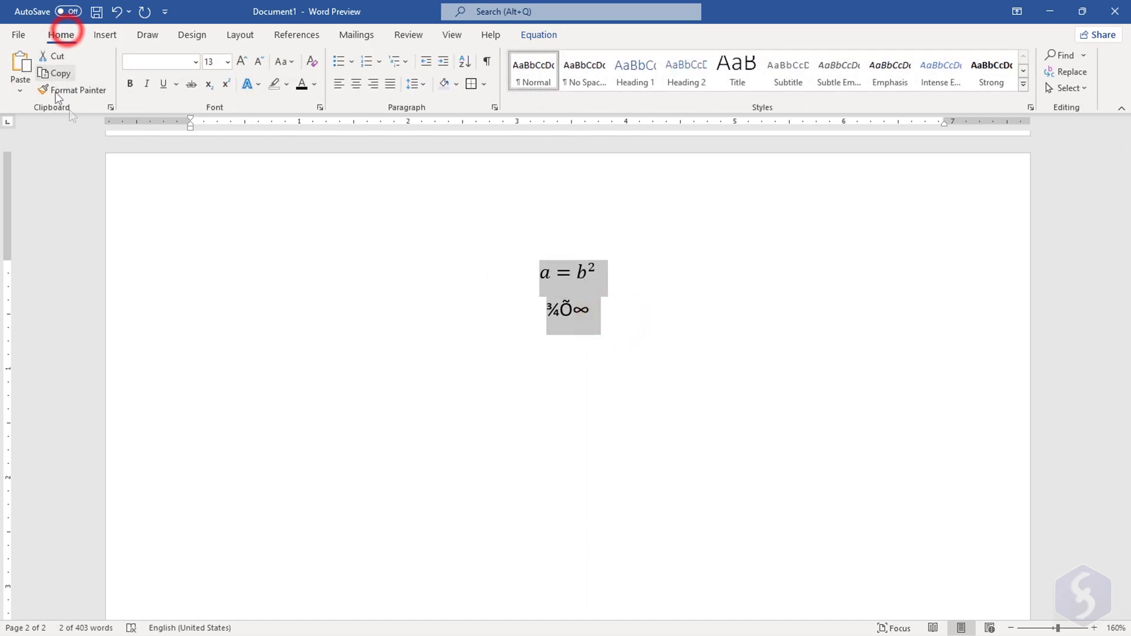
click(130, 82)
click(147, 84)
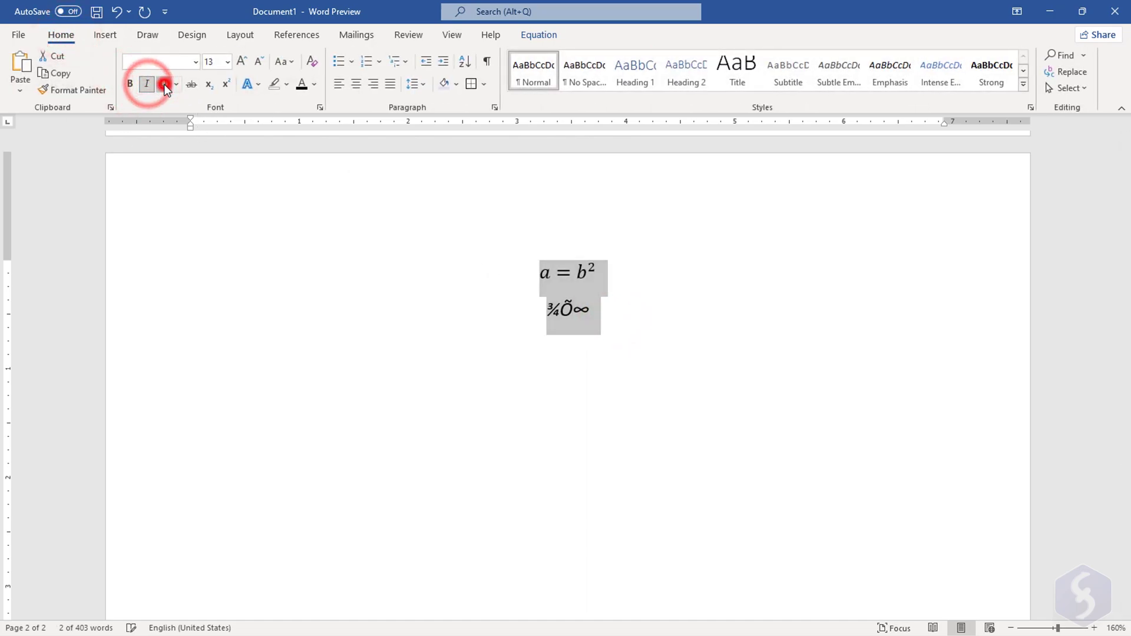
click(164, 84)
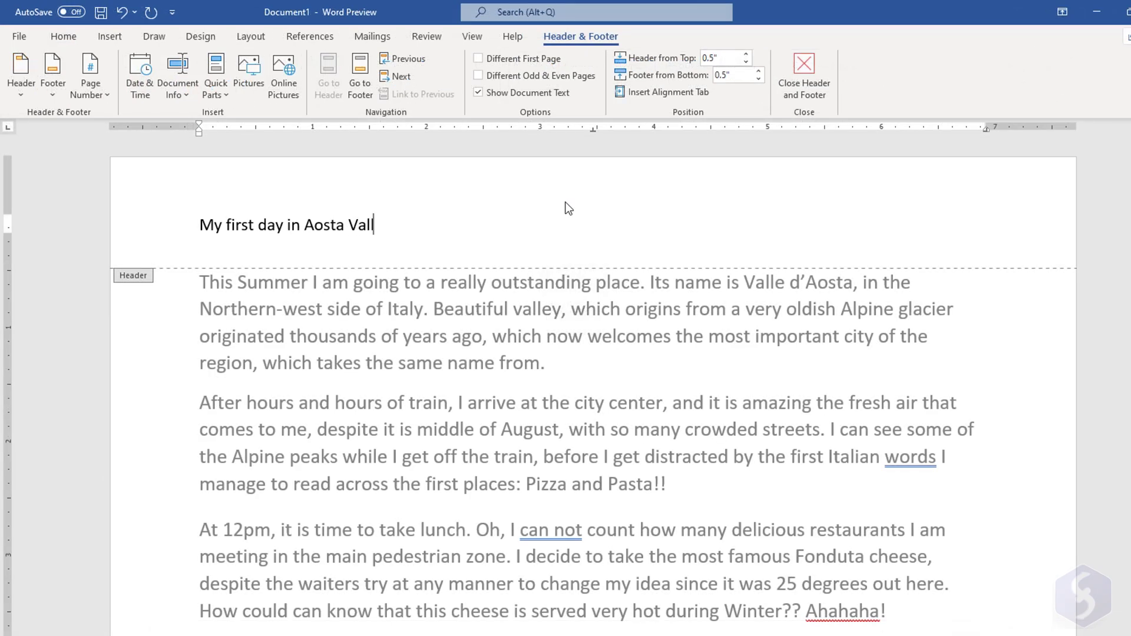
- Insert the Semaphore footer showing 'Page 1 of 2'
double_click(597, 328)
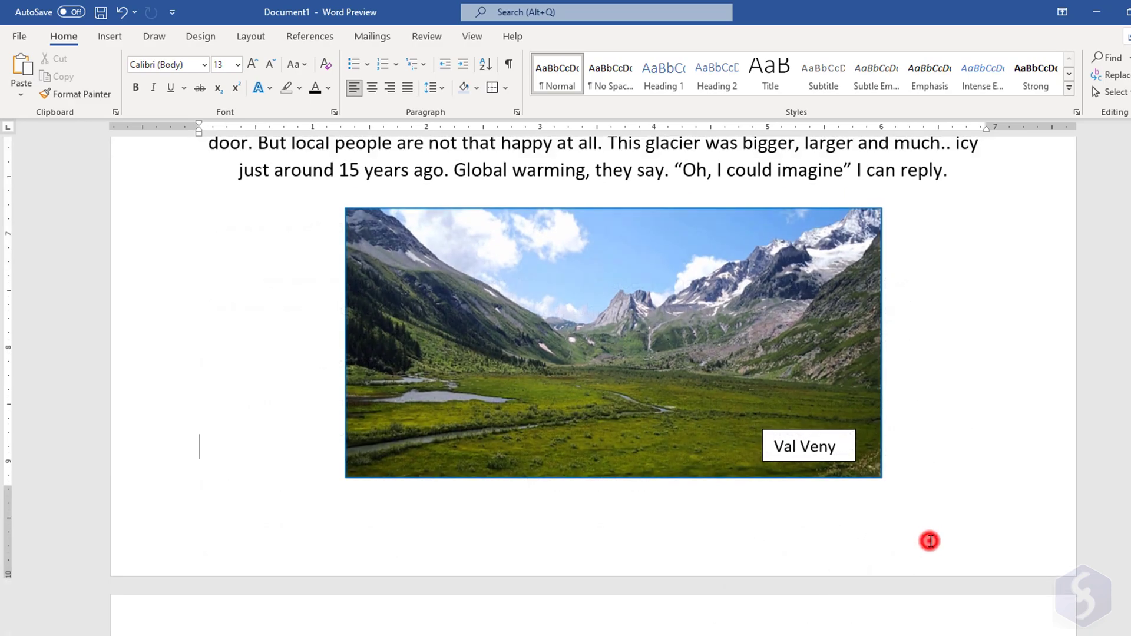
double_click(930, 540)
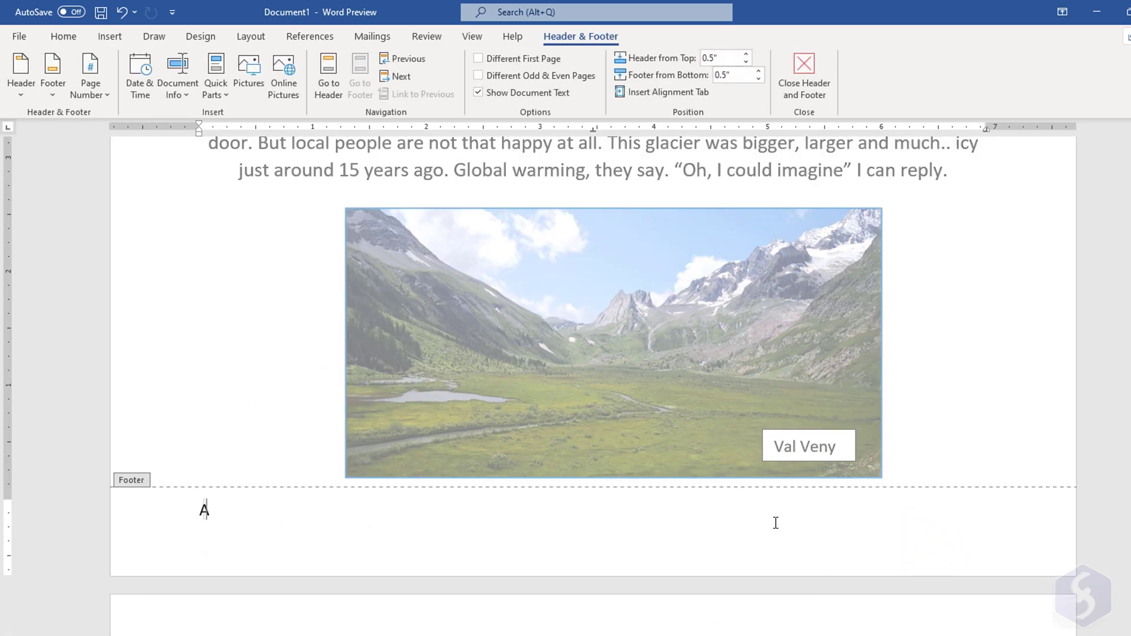
click(42, 94)
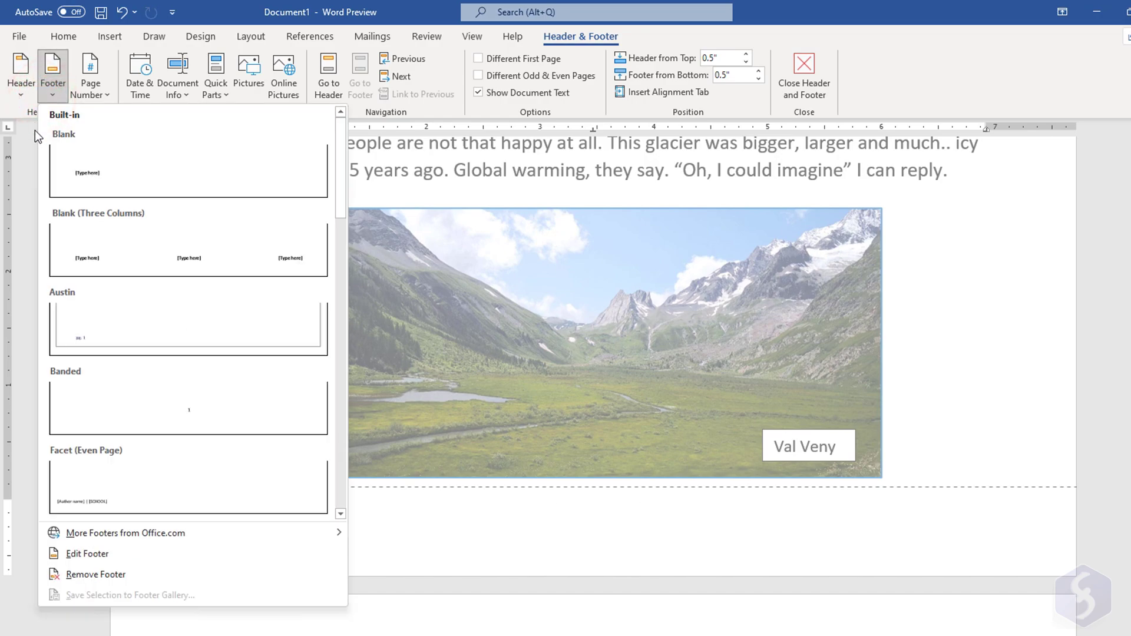
scroll(212, 366, down, 10)
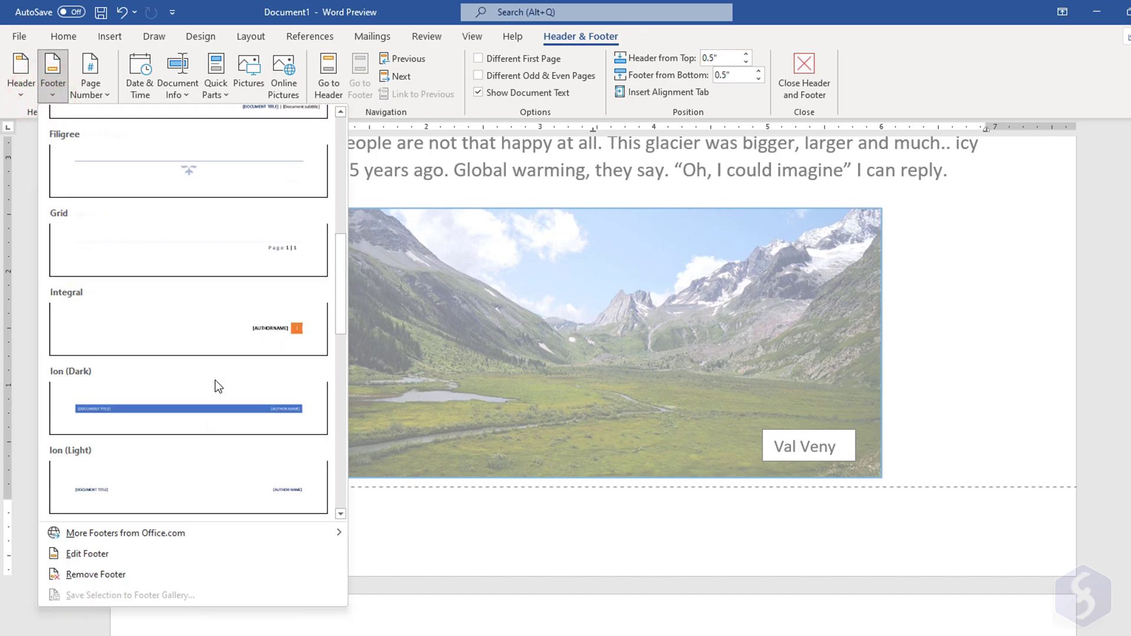
click(229, 334)
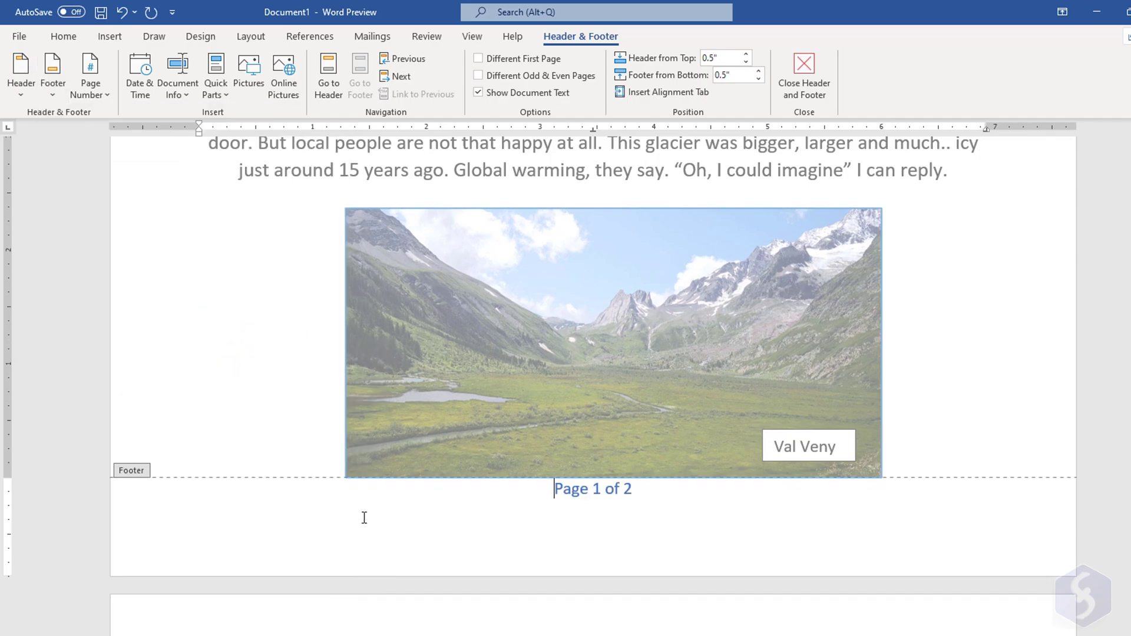
key(Escape)
scroll(641, 495, down, 10)
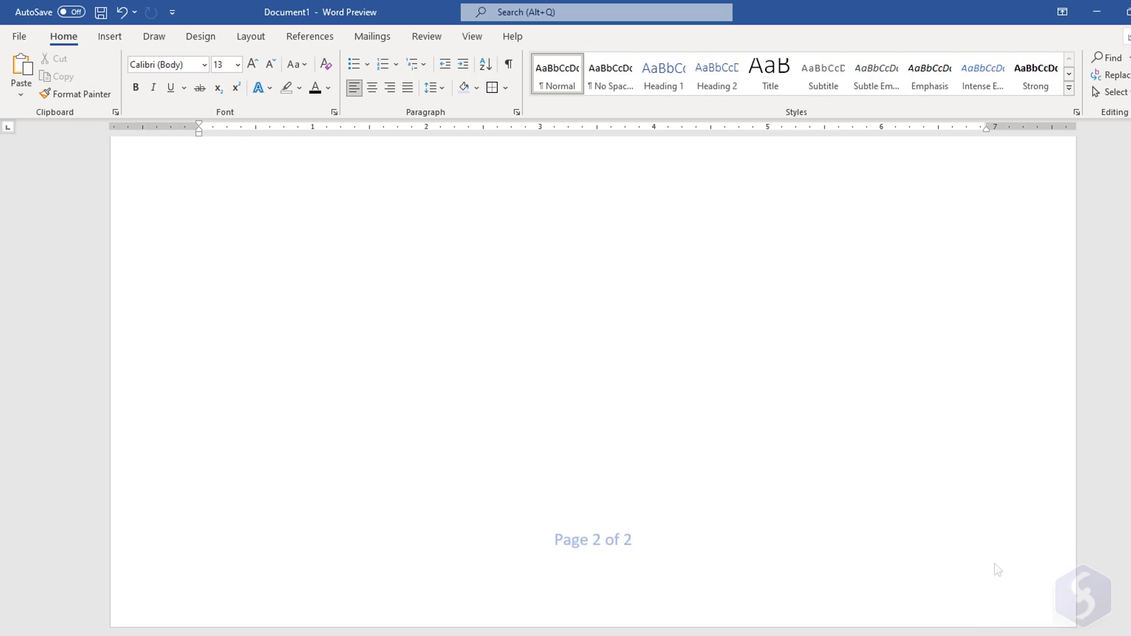
key(ctrl+z)
- Nudge the valley photo and Val Veny label slightly up-left, then recheck the footer
double_click(964, 420)
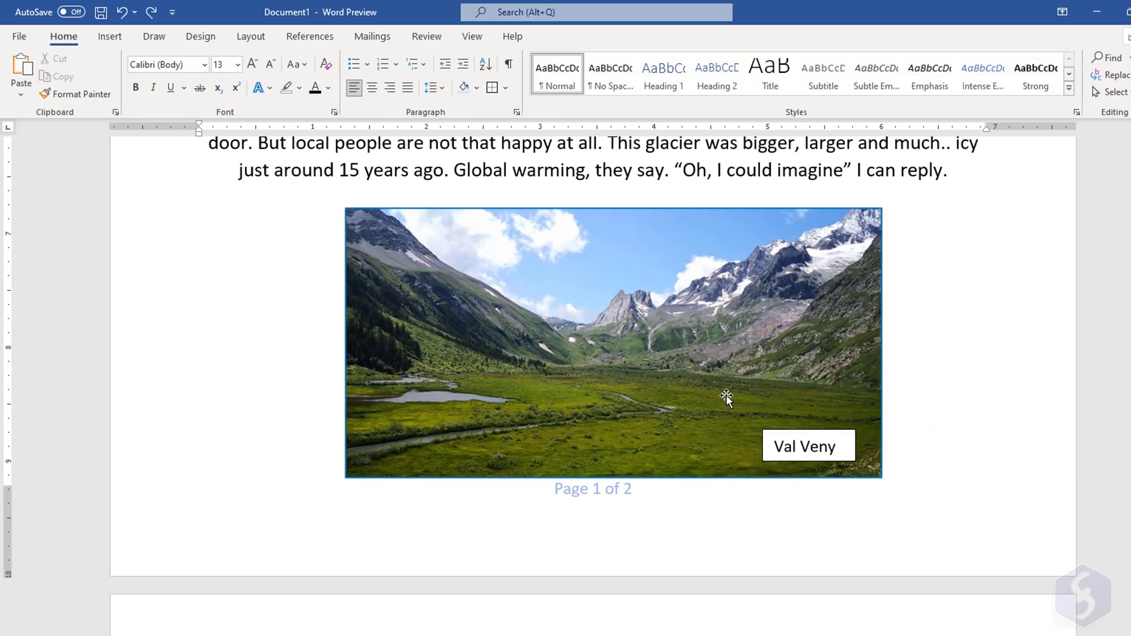
click(695, 391)
drag(672, 387, 658, 375)
drag(834, 433, 829, 424)
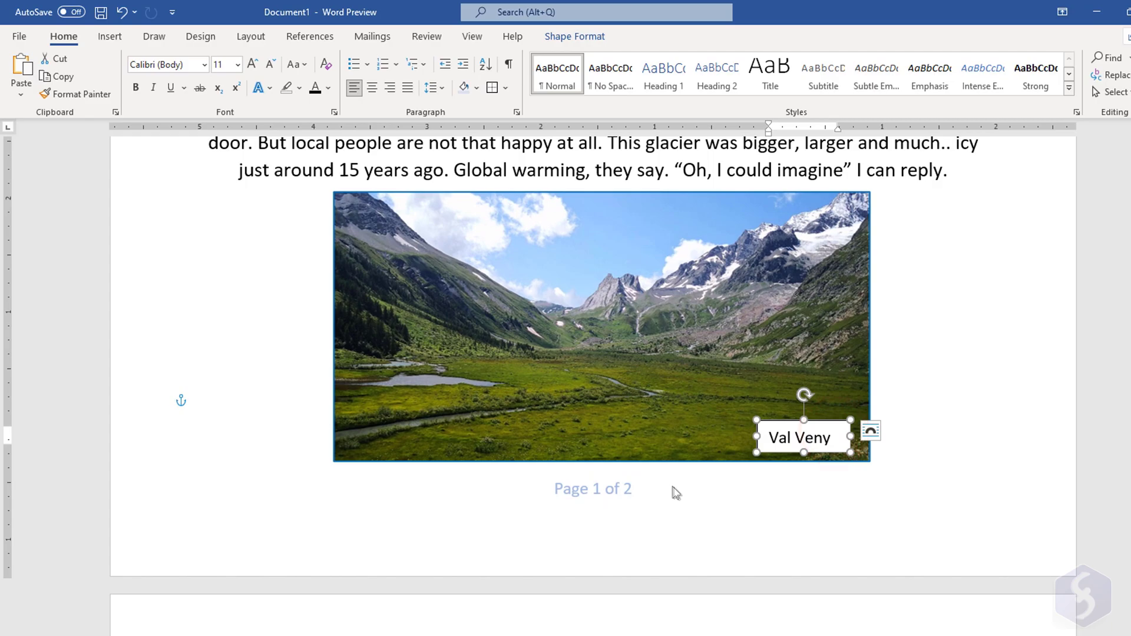
click(690, 490)
double_click(654, 504)
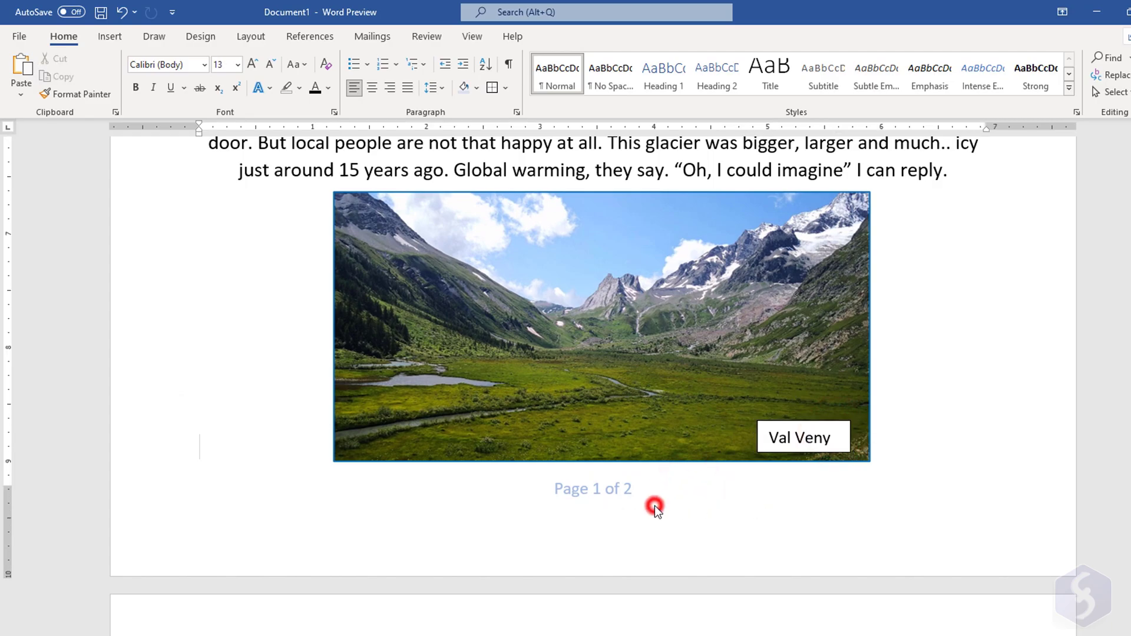
double_click(948, 429)
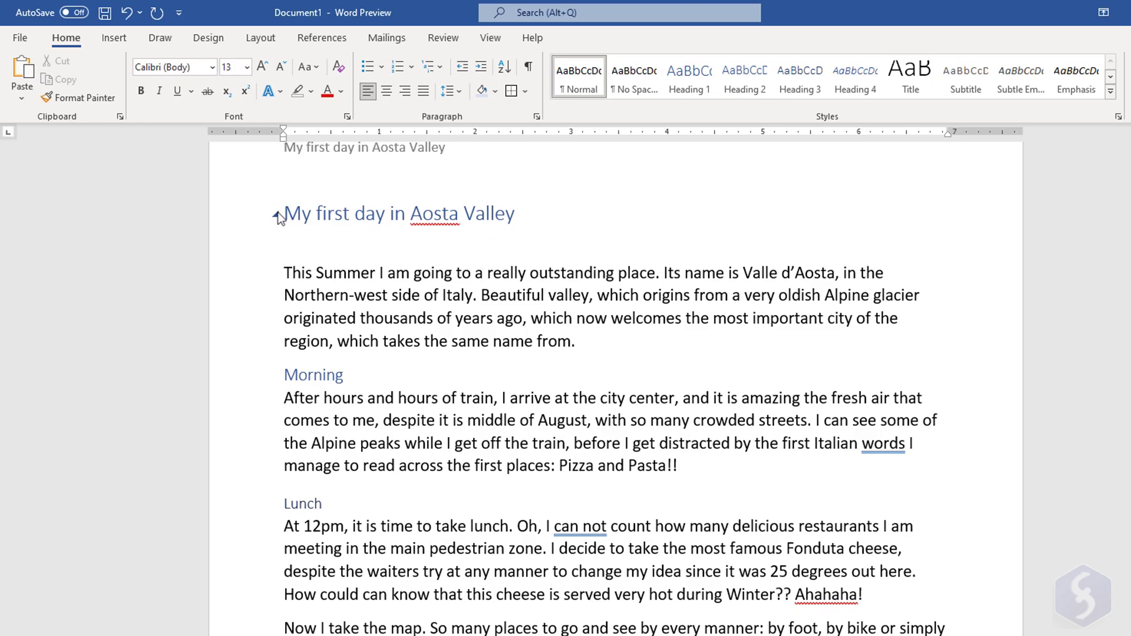
- Apply Heading 1 to the title 'My first day in Aosta Valley'
click(278, 213)
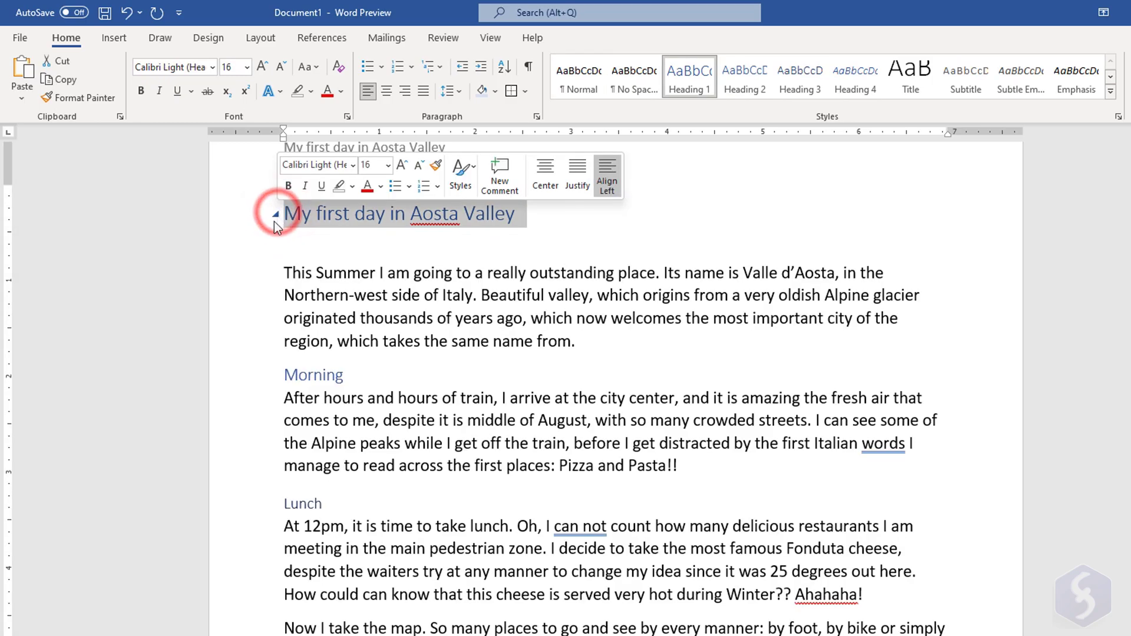
click(277, 375)
click(277, 376)
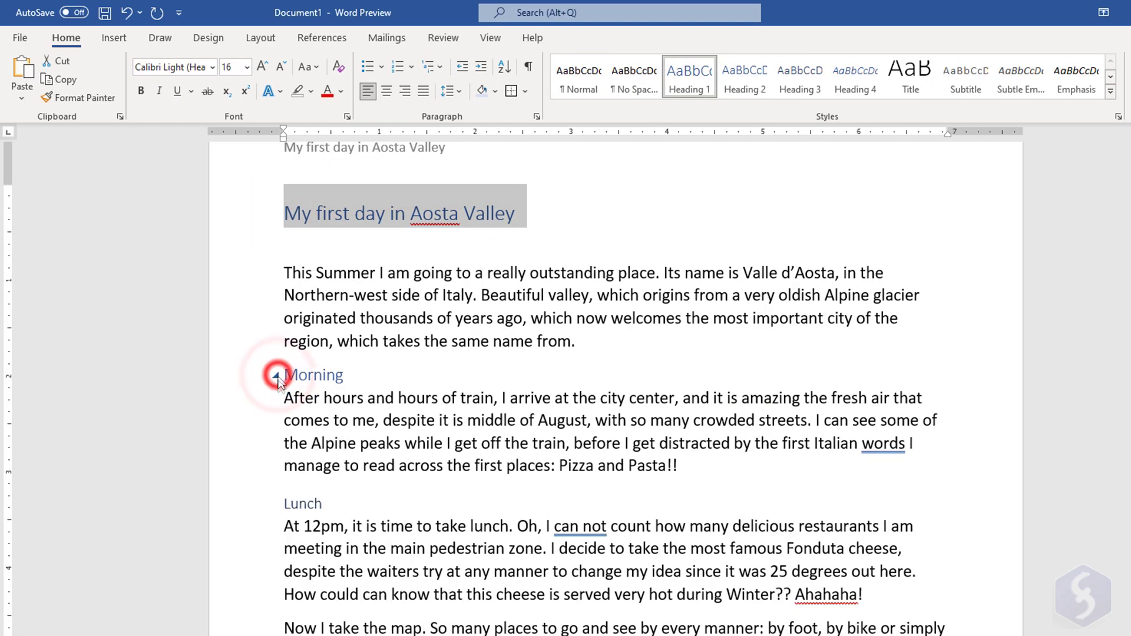
click(277, 504)
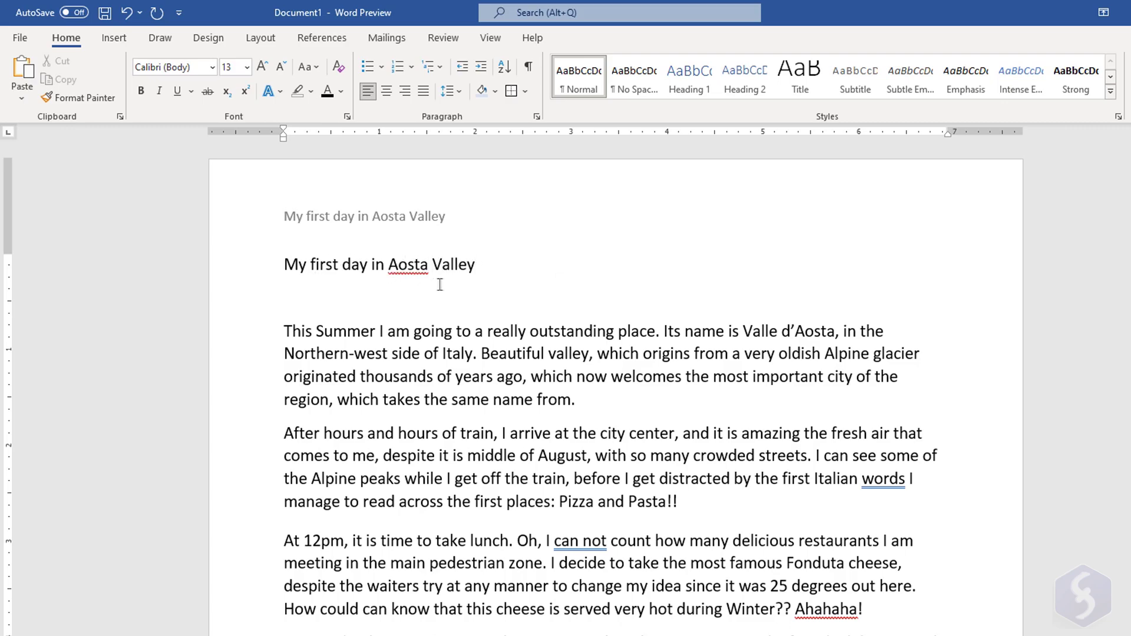
drag(483, 265, 278, 264)
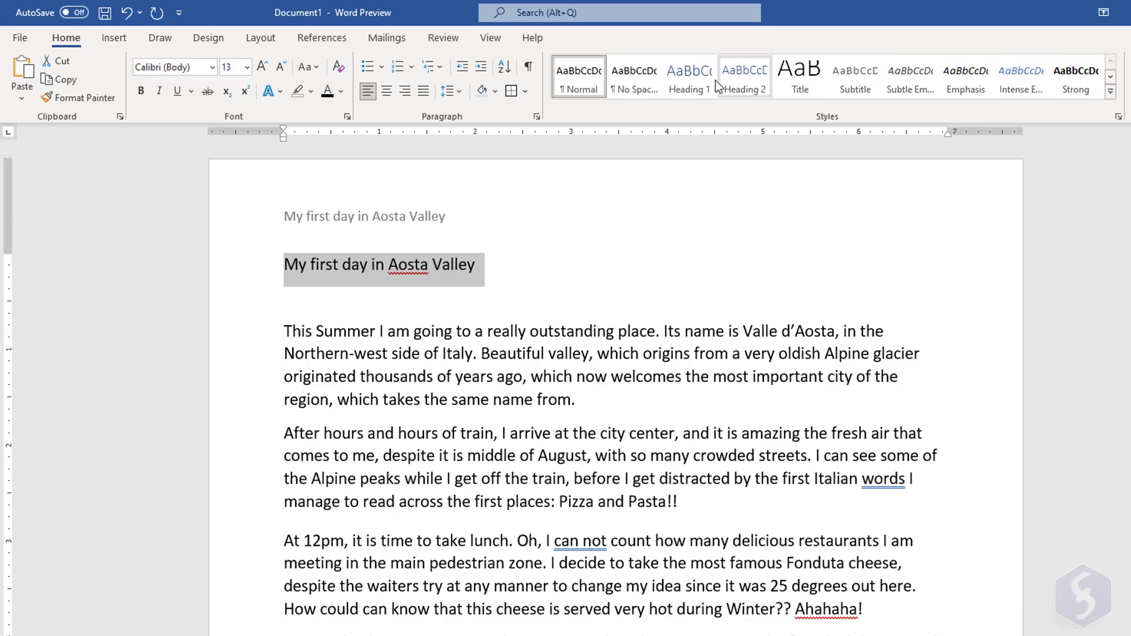
click(698, 79)
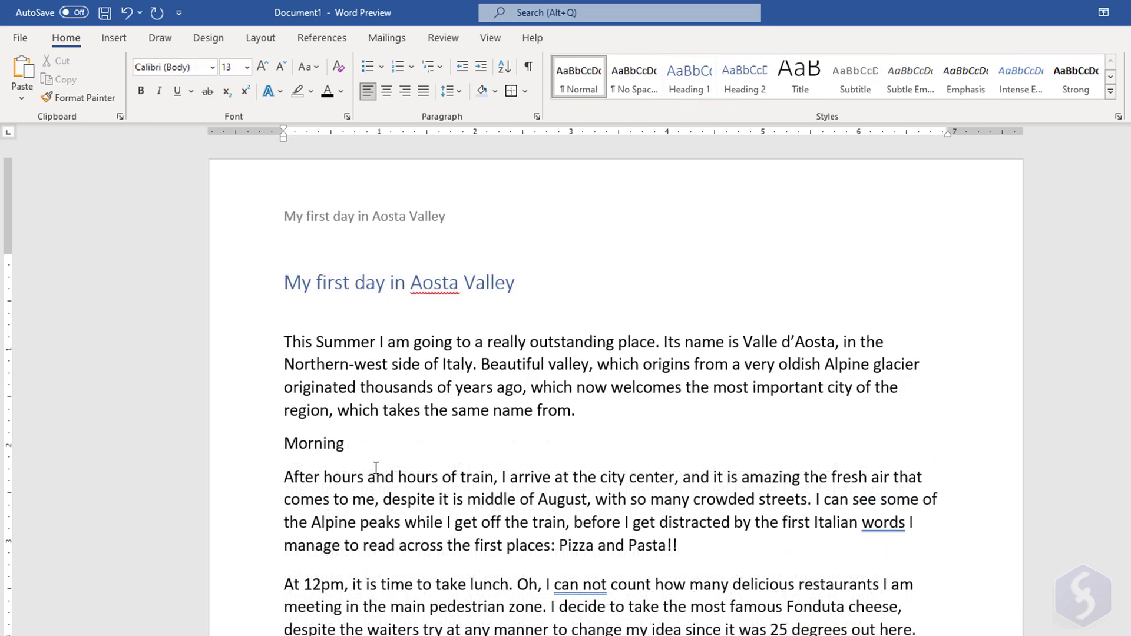
- Apply Heading 2 to 'Morning' and Heading 3 to 'Lunch'
triple_click(324, 445)
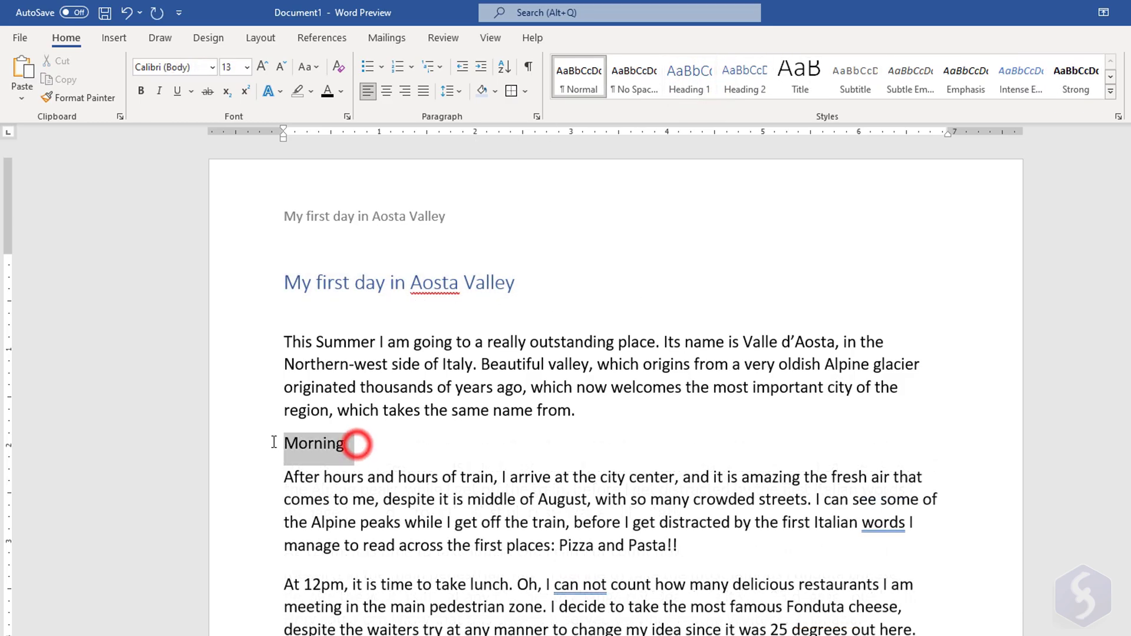
click(744, 76)
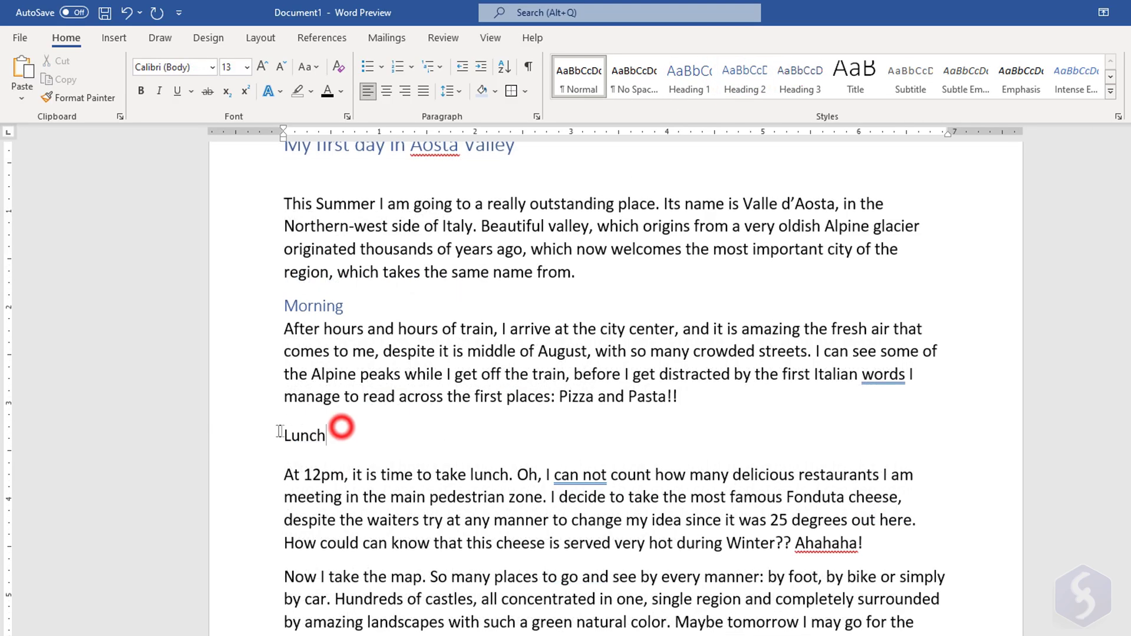
triple_click(335, 431)
click(795, 75)
- Make the Lunch heading bold and red
scroll(387, 236, up, 1)
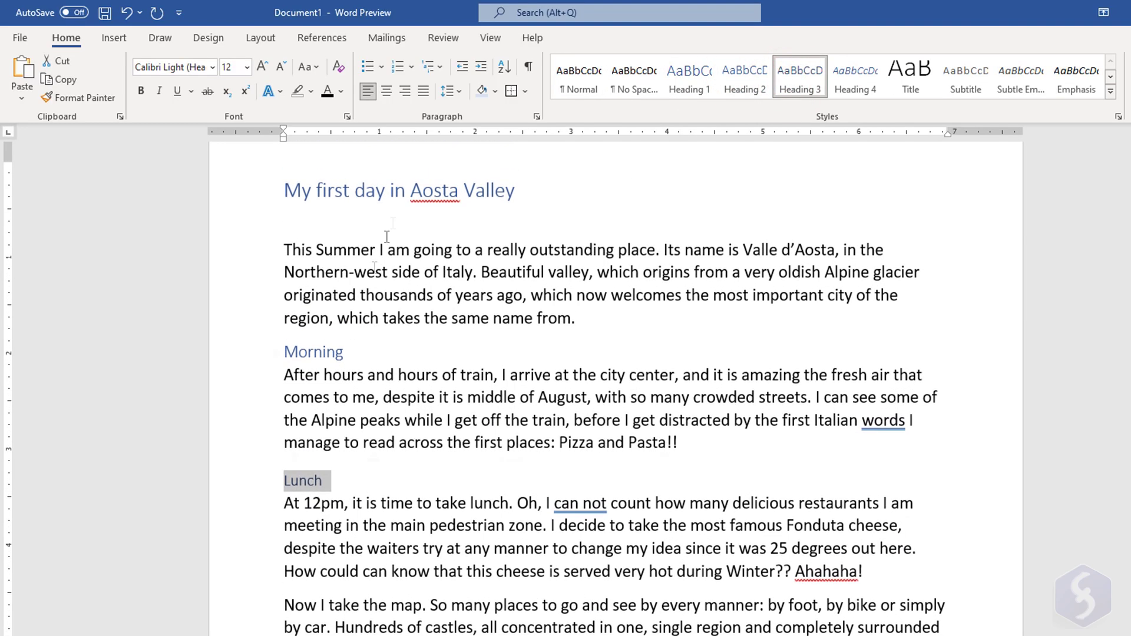
click(141, 91)
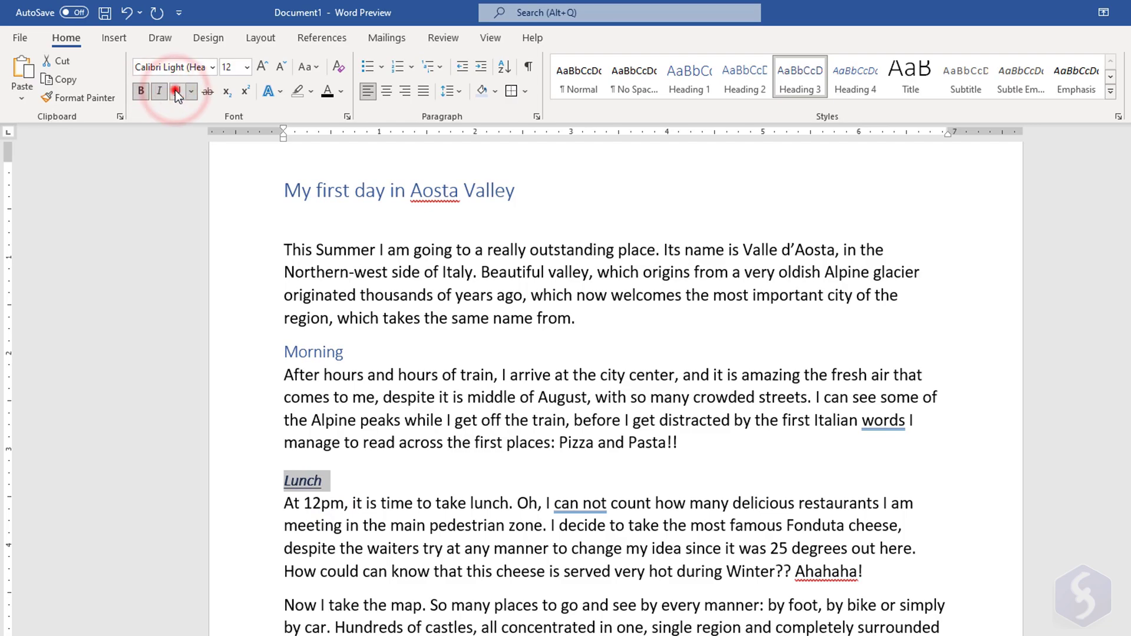
click(340, 91)
click(339, 260)
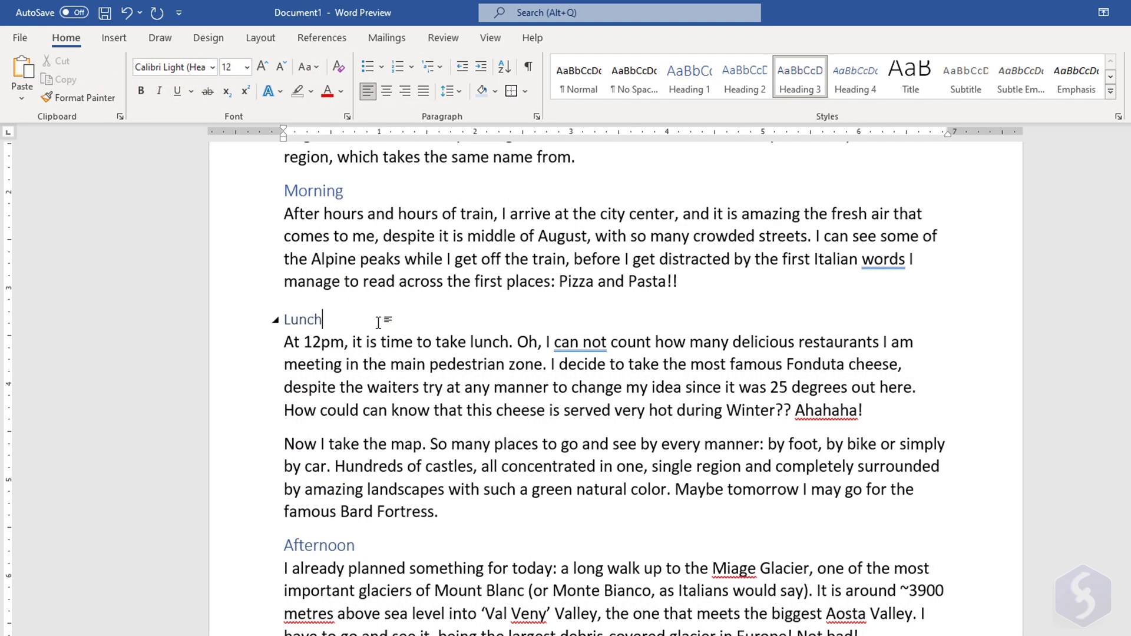
key(Return)
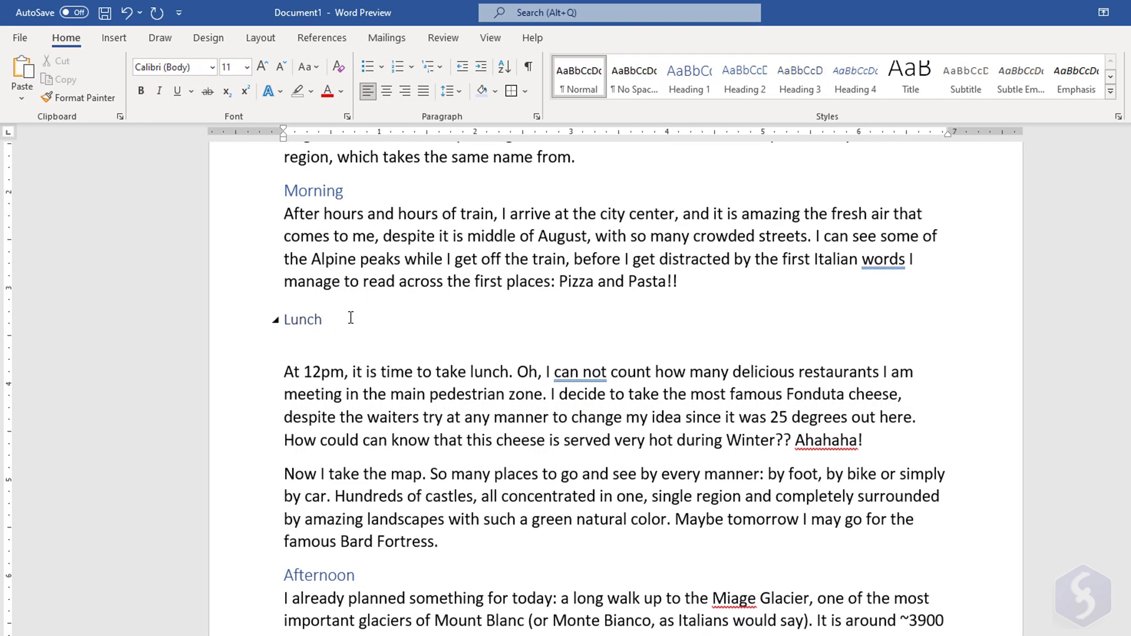
key(Return)
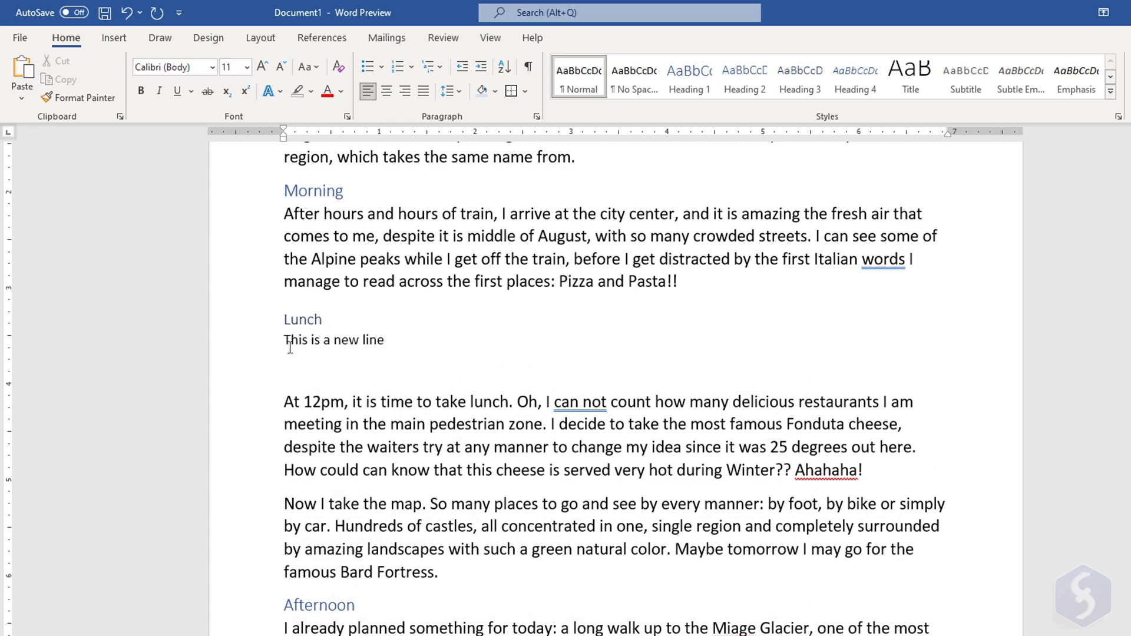
right_click(303, 369)
click(341, 447)
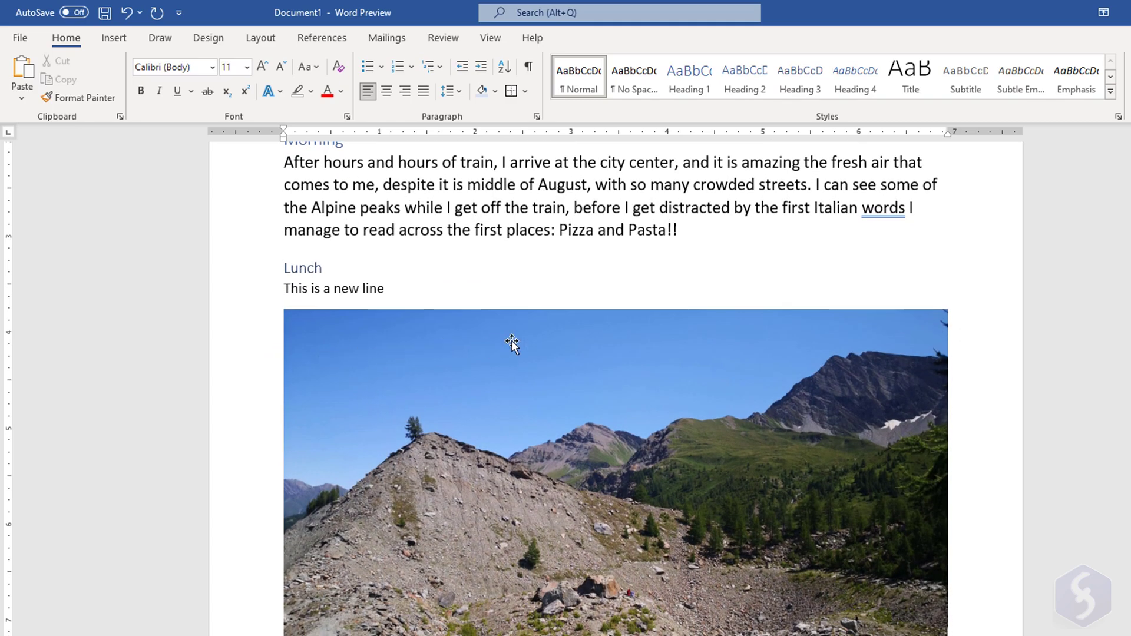
scroll(324, 258, up, 2)
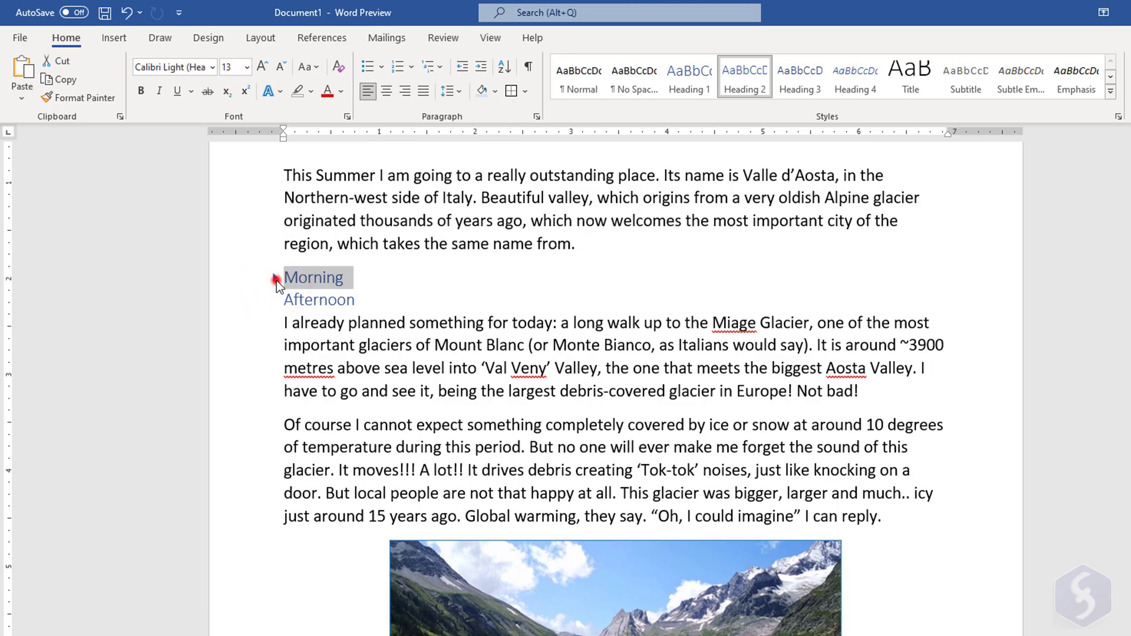
click(275, 281)
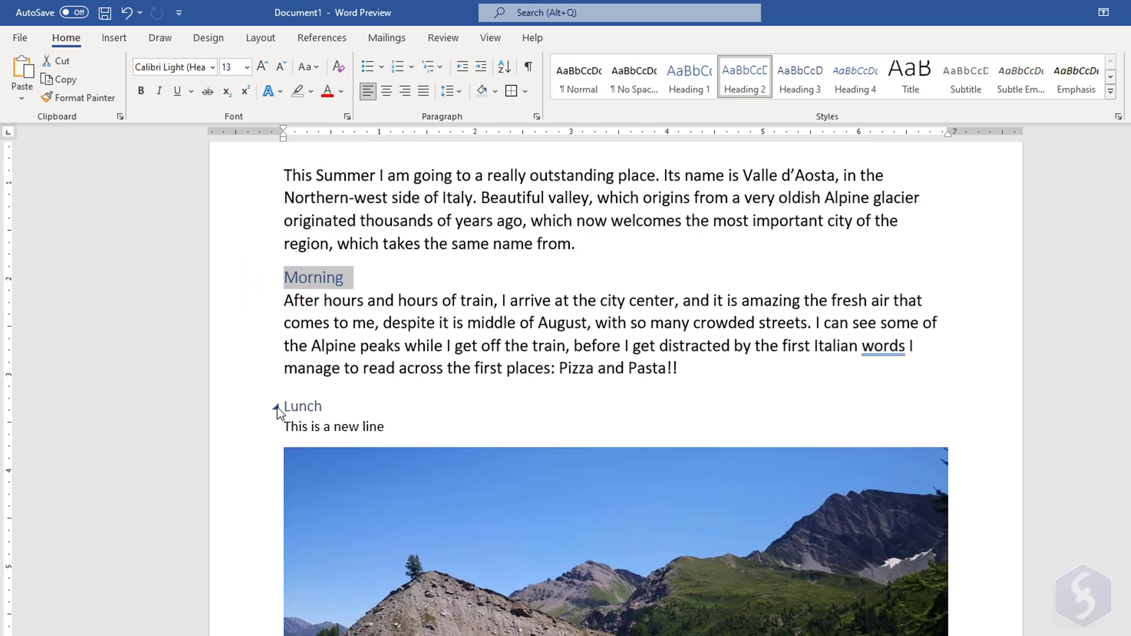
click(277, 407)
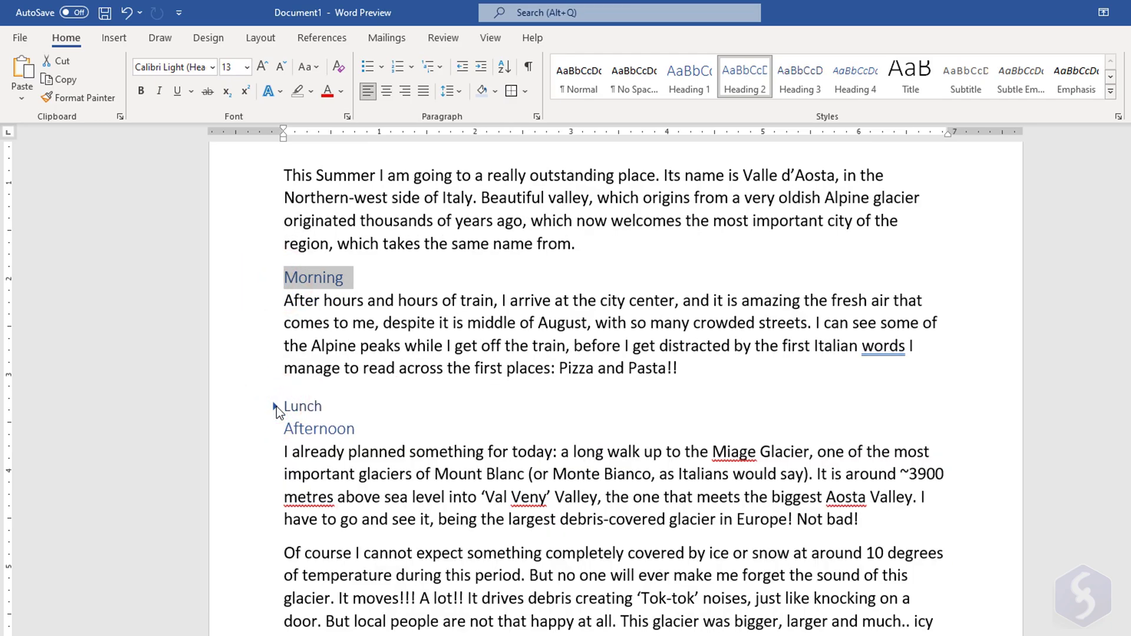
click(276, 407)
scroll(505, 386, down, 2)
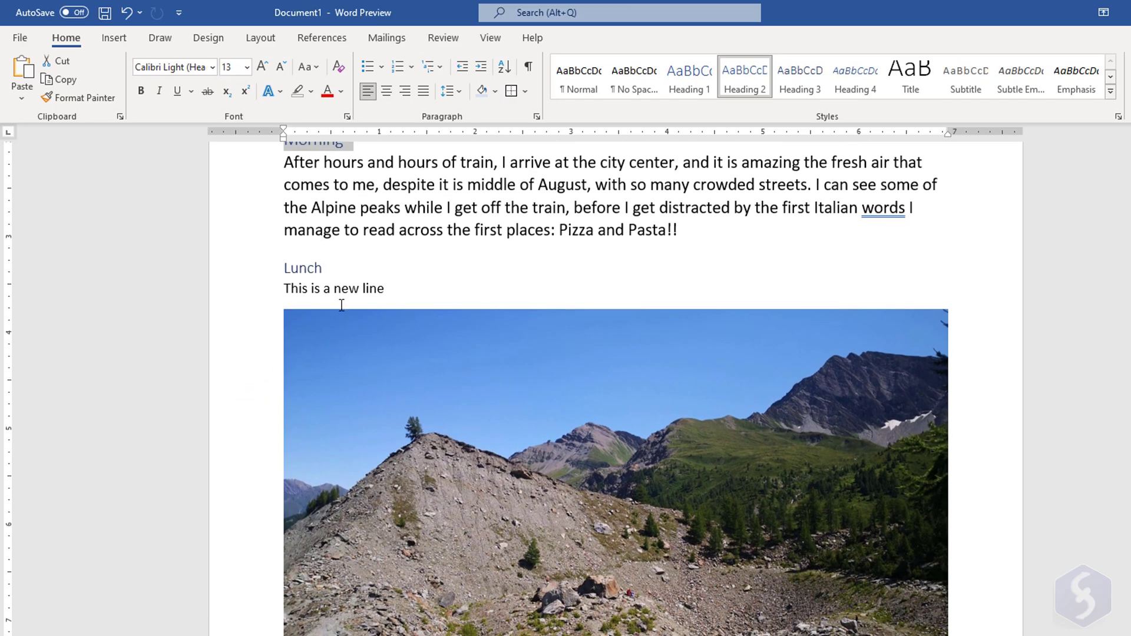
scroll(337, 321, down, 3)
scroll(341, 341, up, 5)
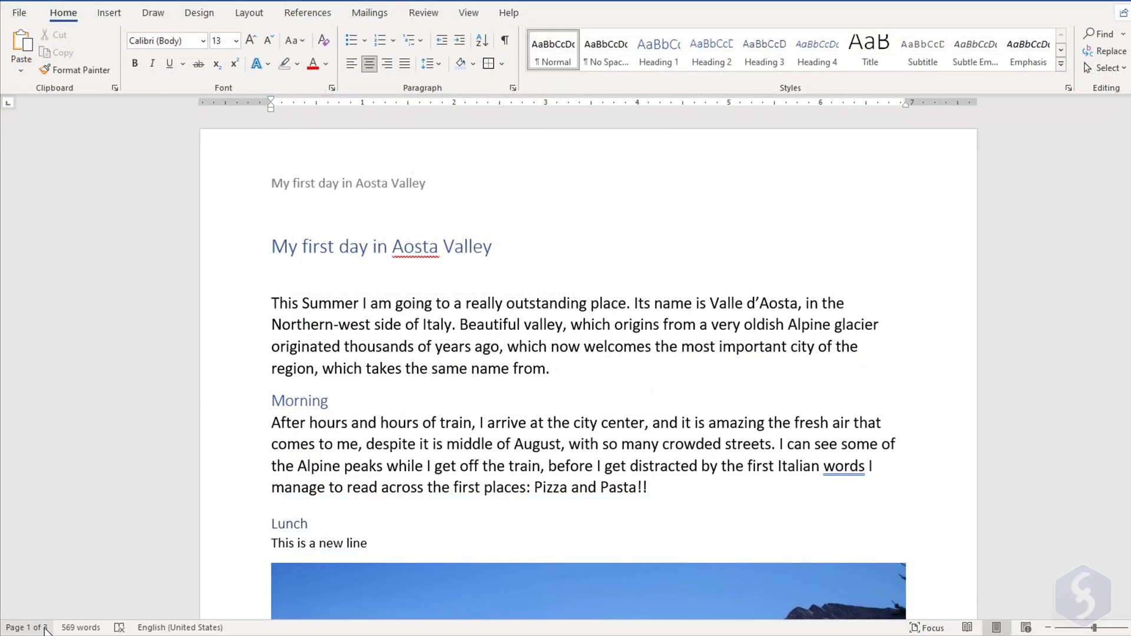
- Show the heading outline in the Navigation pane and browse the Afternoon and Evening sections
click(35, 628)
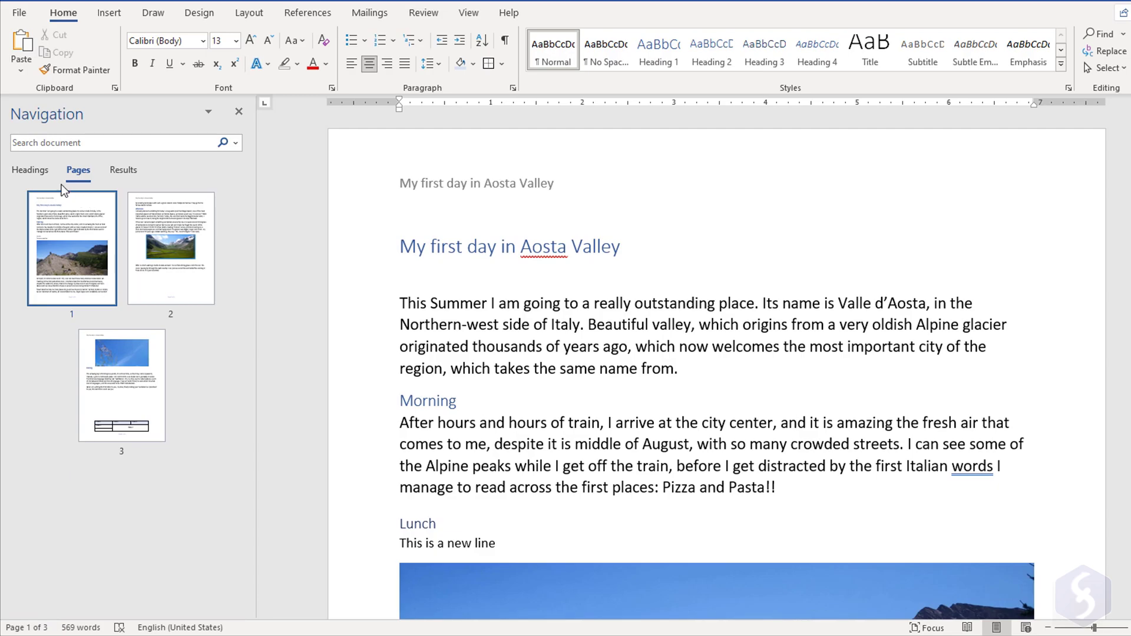
click(28, 171)
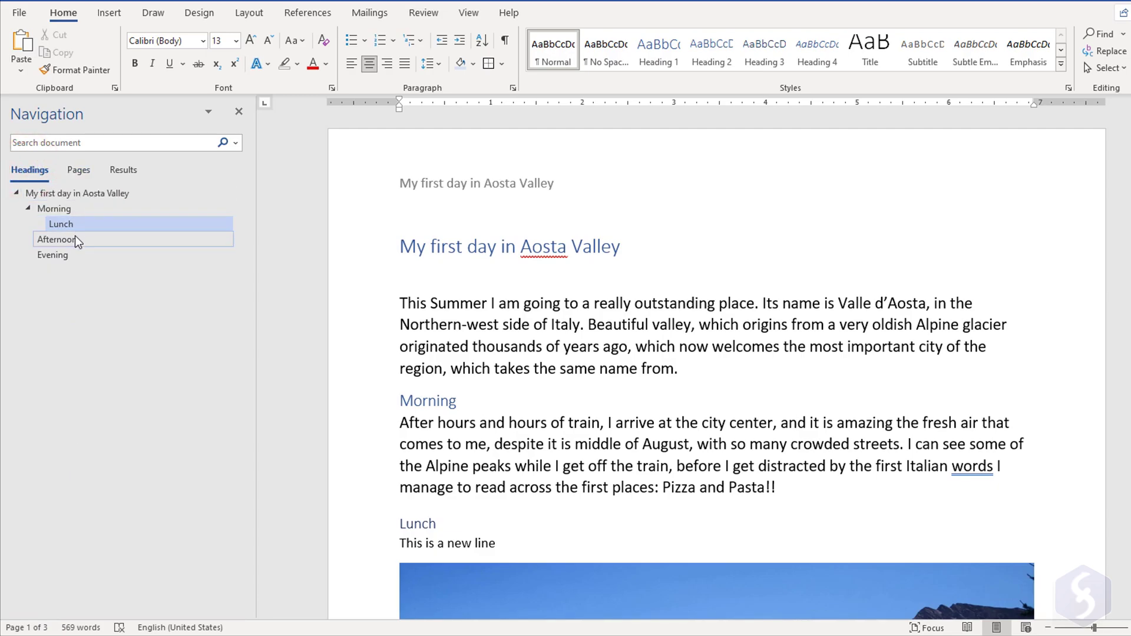
click(76, 240)
click(74, 260)
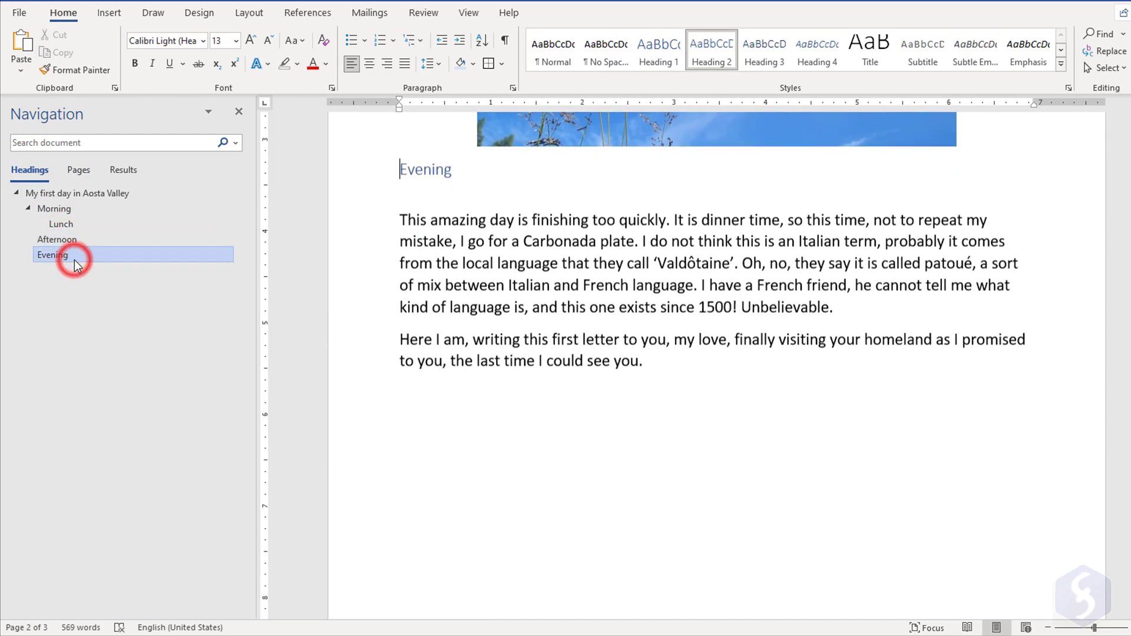
key(ctrl+Home)
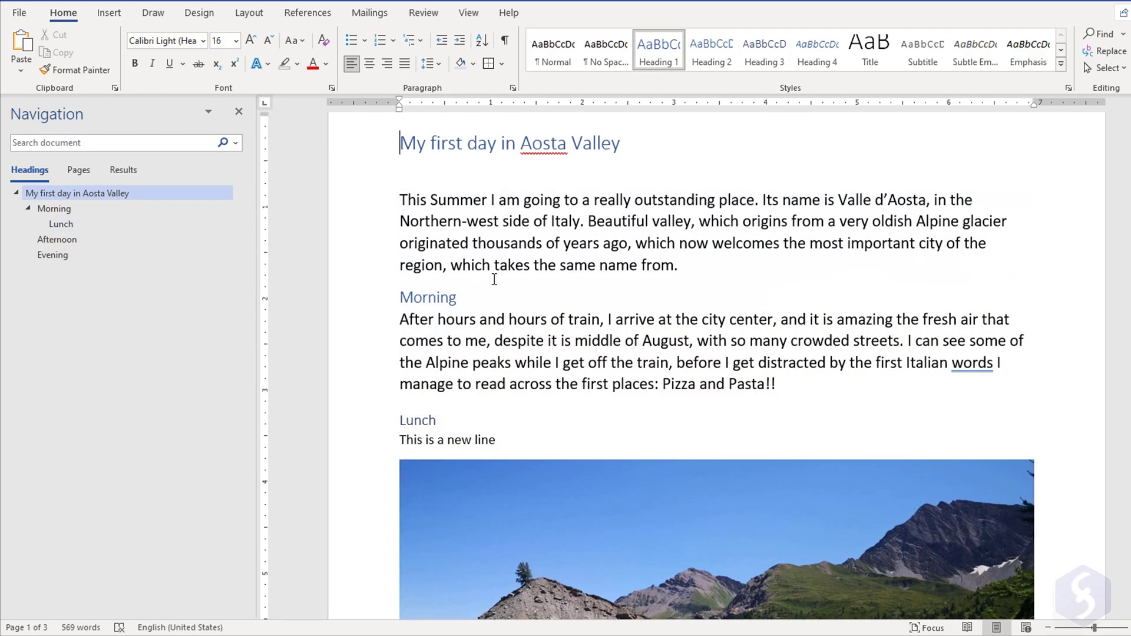
scroll(494, 279, up, 3)
- Type '1.' before the title and numbers before Lunch and Afternoon for automatic multilevel numbering
text(1.)
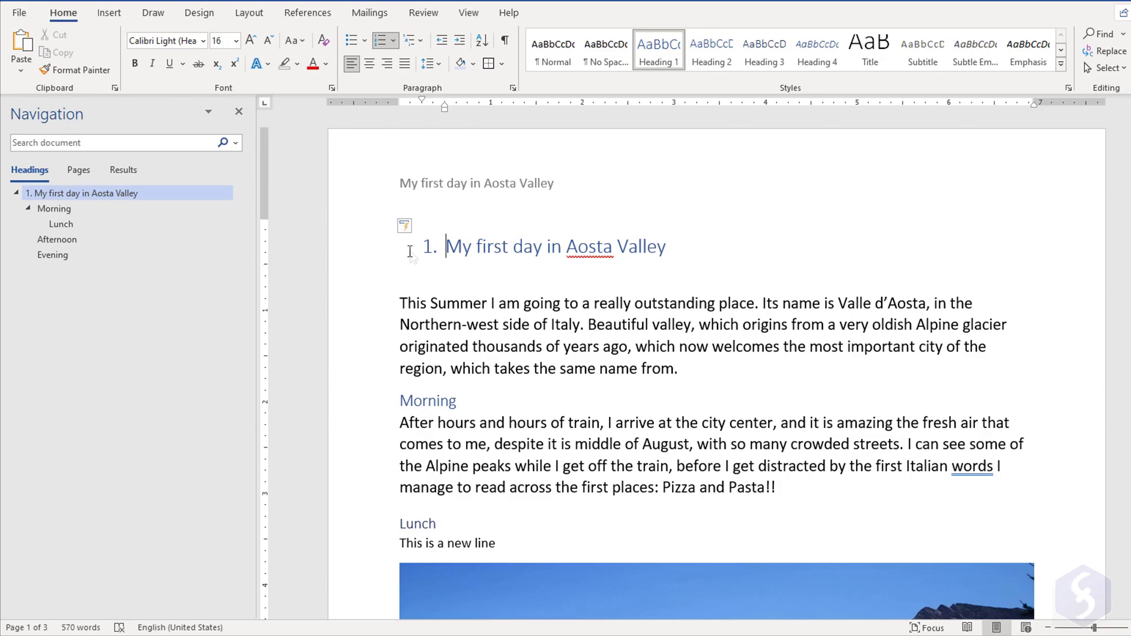
click(402, 524)
text(1.1.1.)
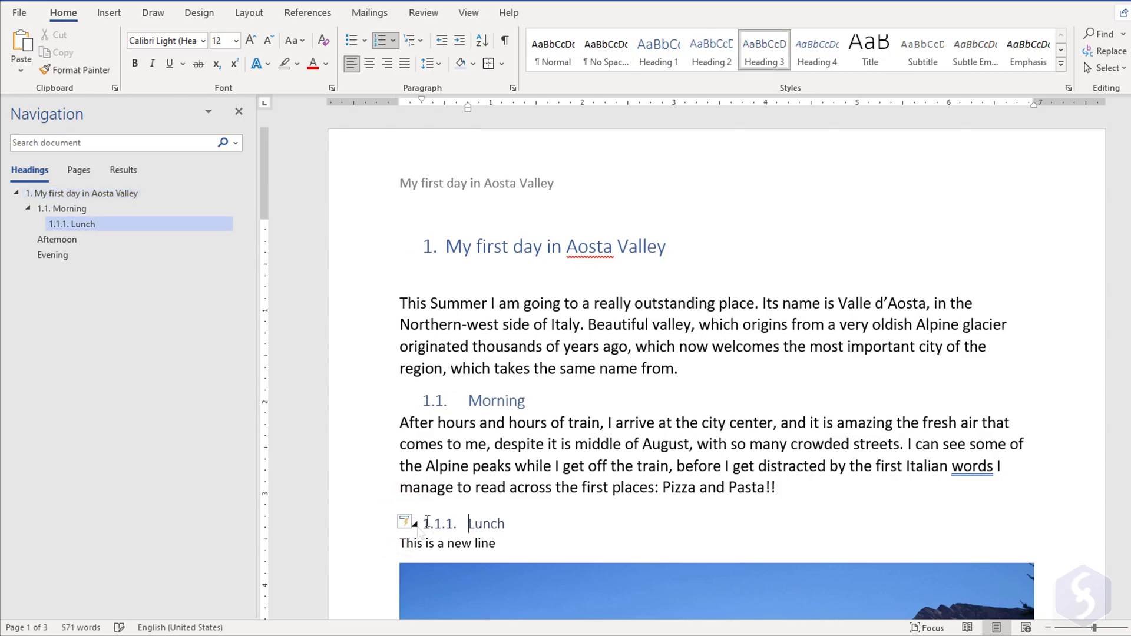
click(415, 524)
click(401, 503)
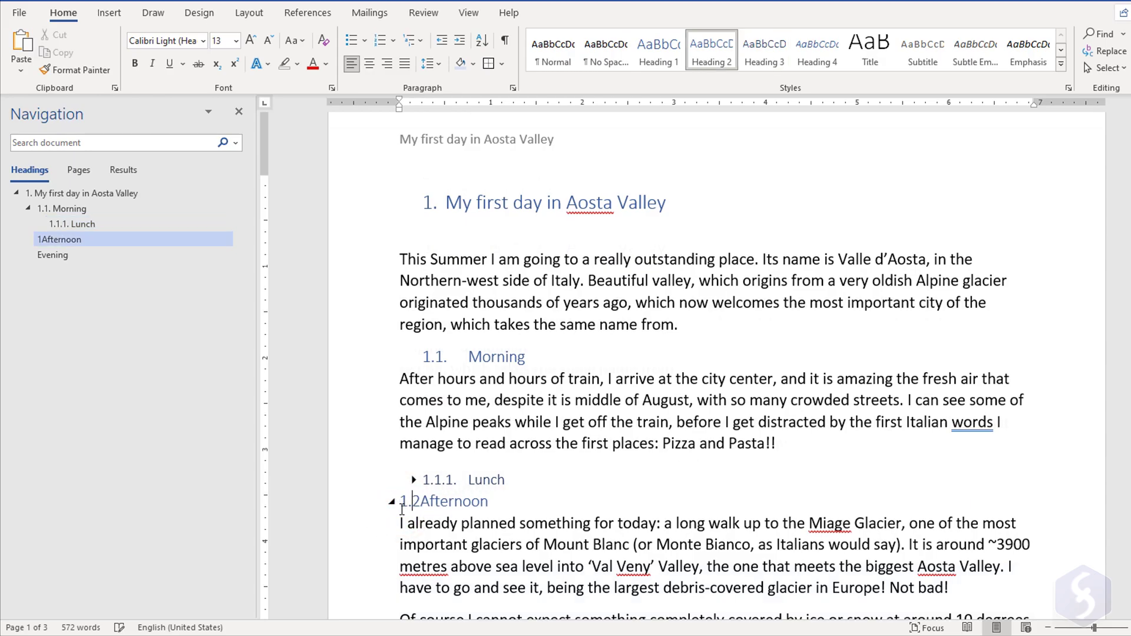
click(436, 504)
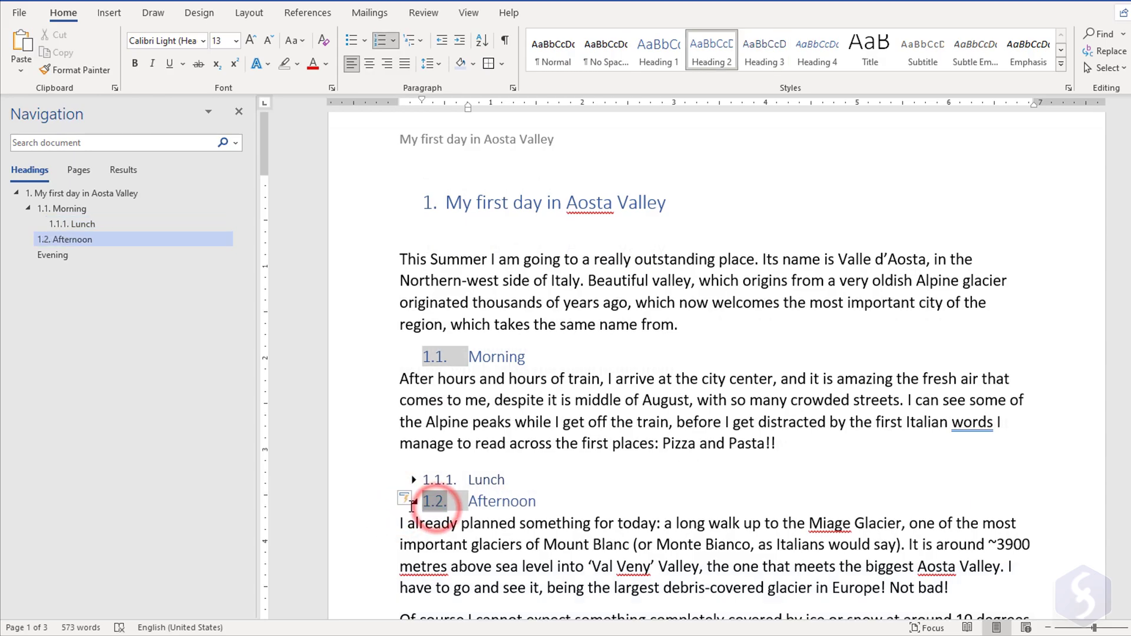
- Insert Automatic Table 1 as the contents table on the blank page
click(430, 357)
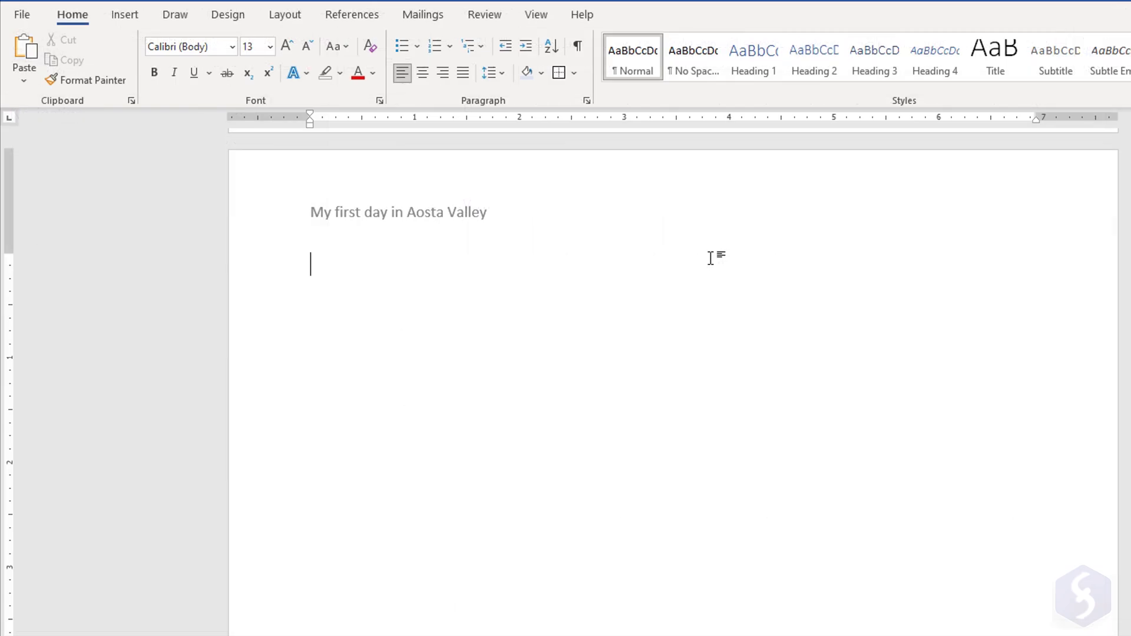
click(351, 18)
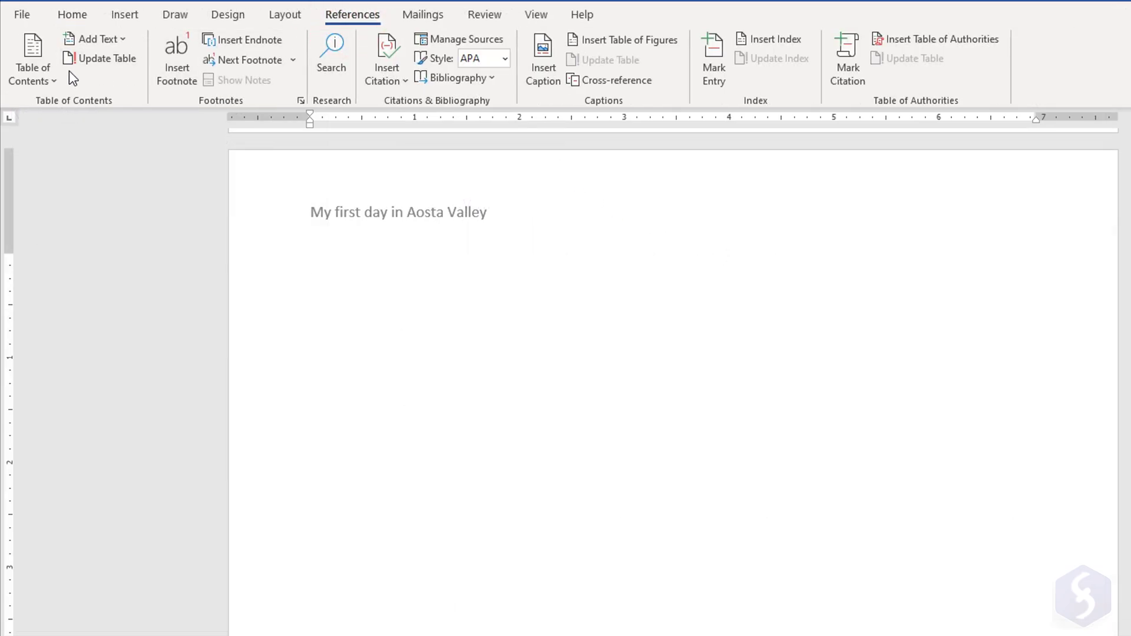
click(40, 72)
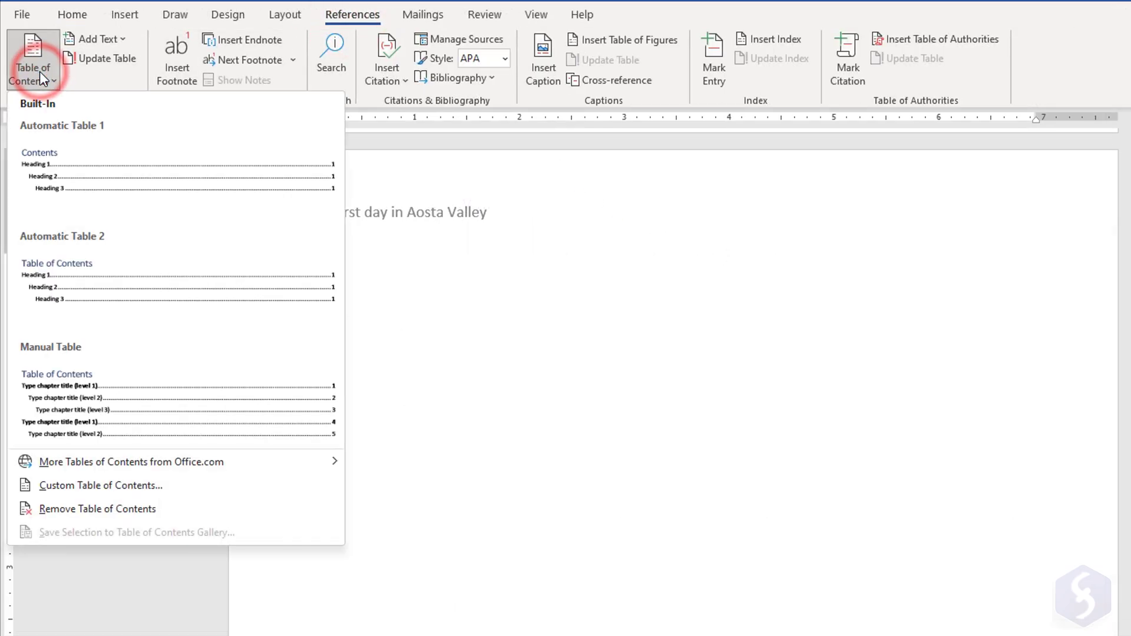
click(155, 194)
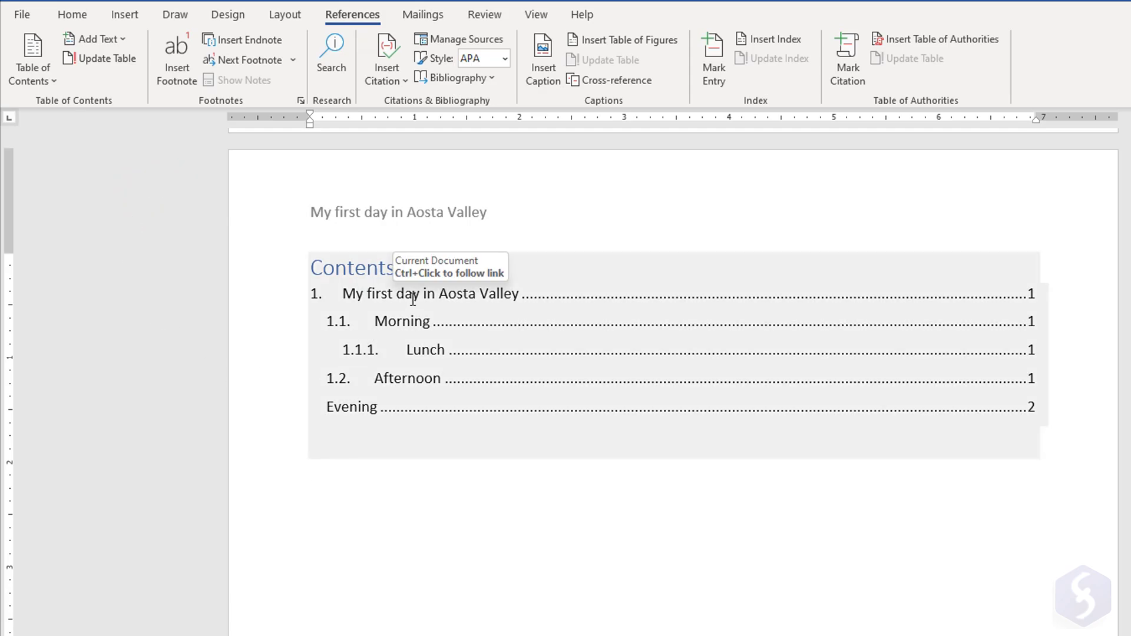
ctrl+click(409, 322)
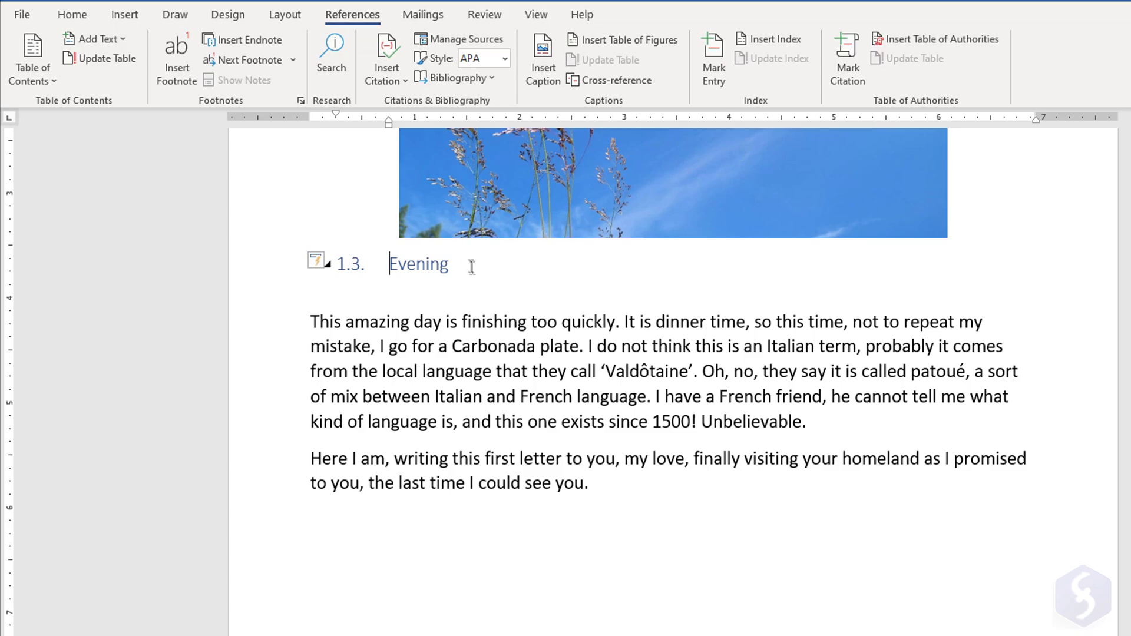
- Rename the Evening heading to 'Evening and Ending' and update the entire contents table
click(471, 267)
text(and Ending)
scroll(555, 299, down, 10)
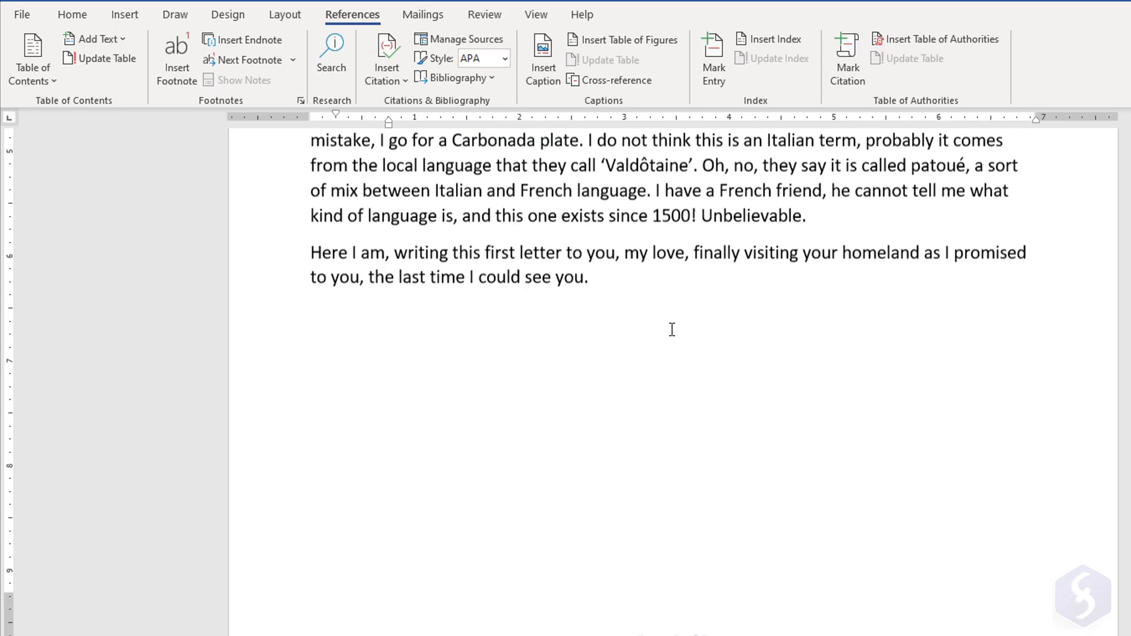
click(366, 409)
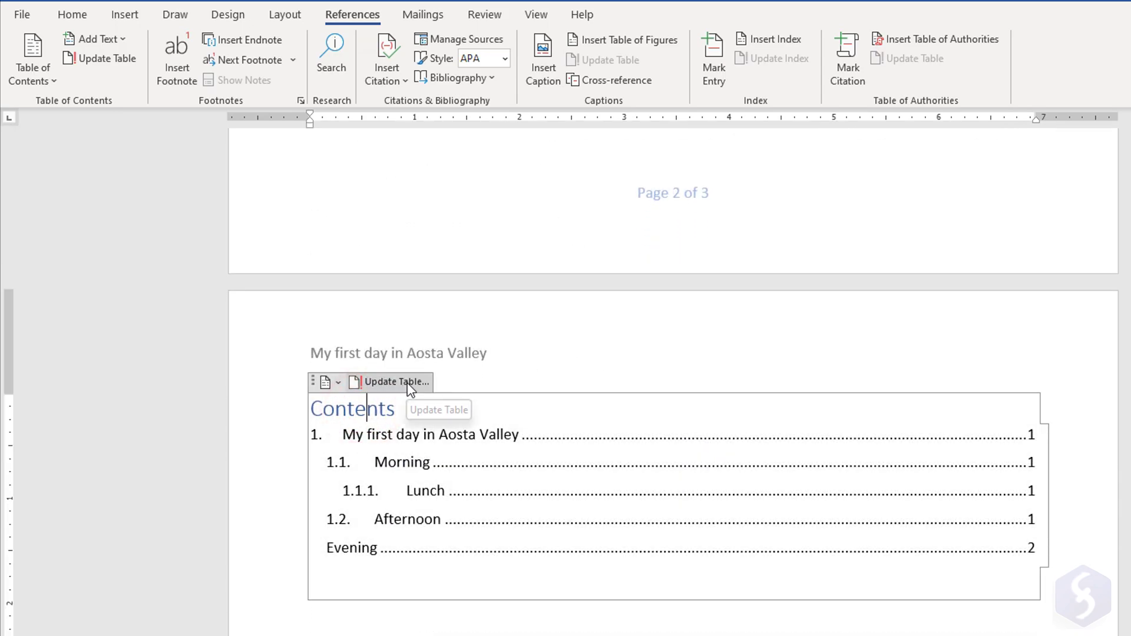
click(408, 382)
click(657, 356)
- Confirm the contents update, then footnote 'Fonduta' with 'It is also called 'Fondue' sometimes.'
click(682, 380)
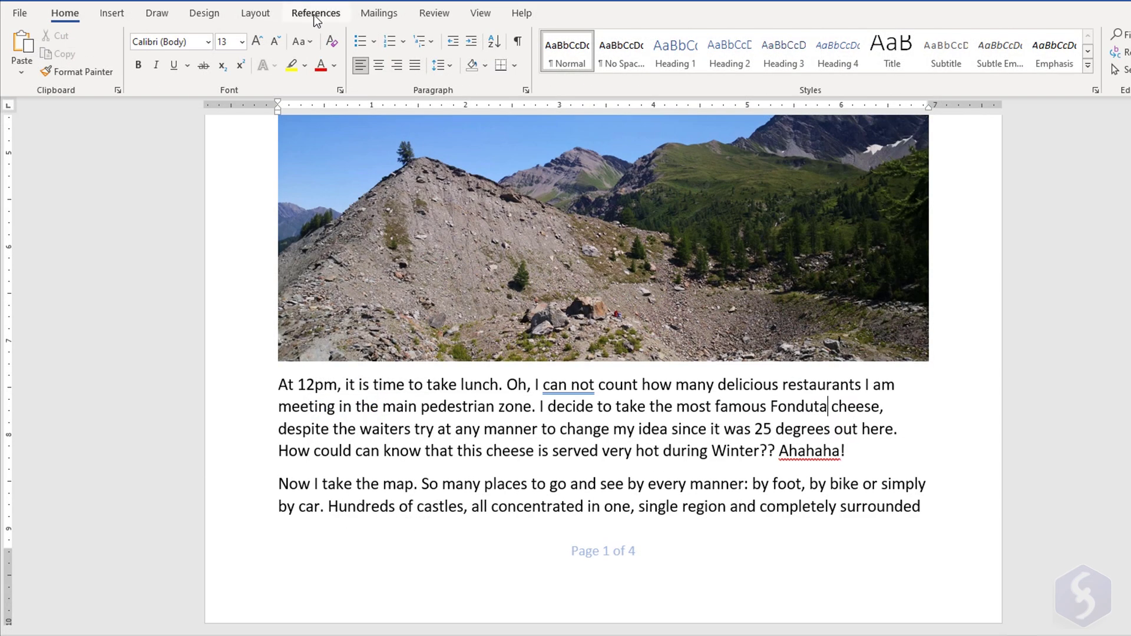
click(316, 14)
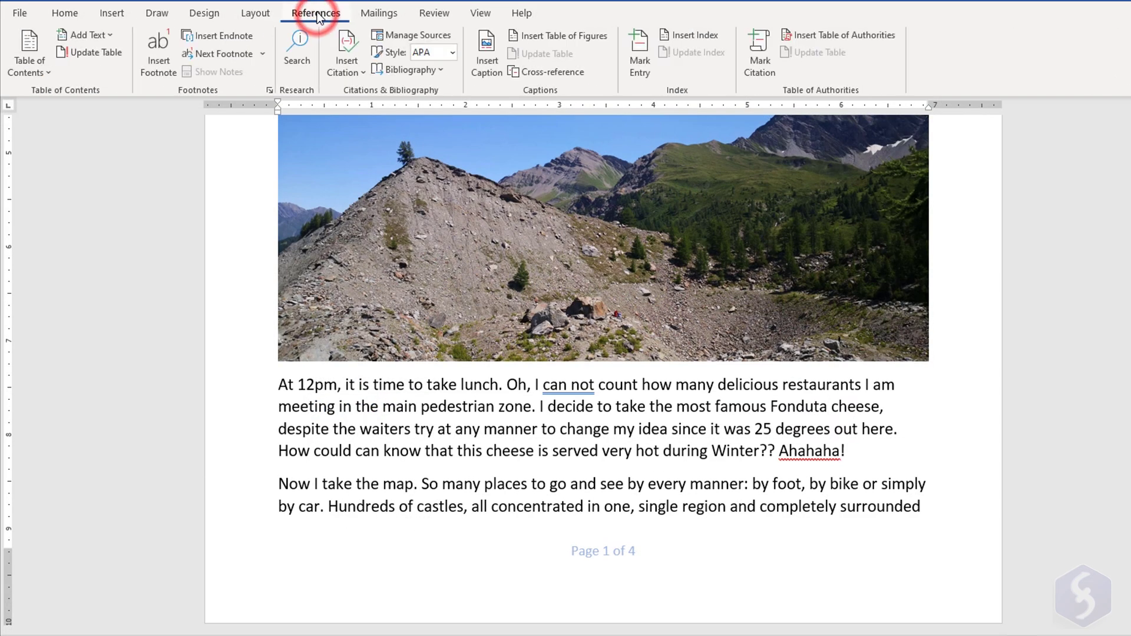
click(157, 63)
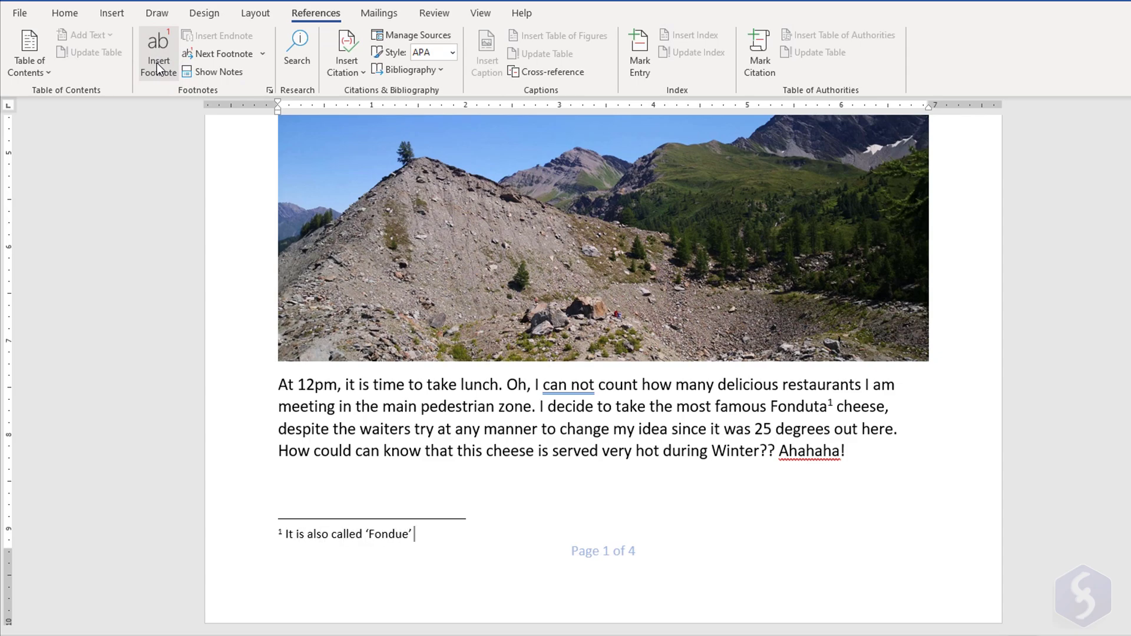
click(835, 404)
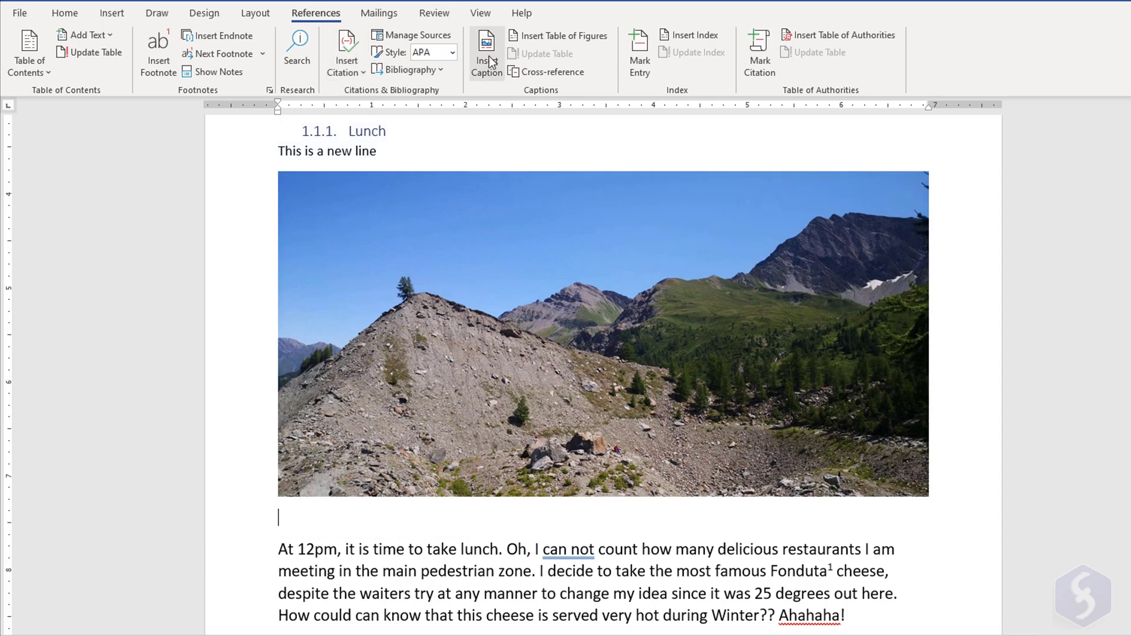
- Add a centred, enlarged 'Figure 1' caption under the Miage Glacier photo
click(493, 58)
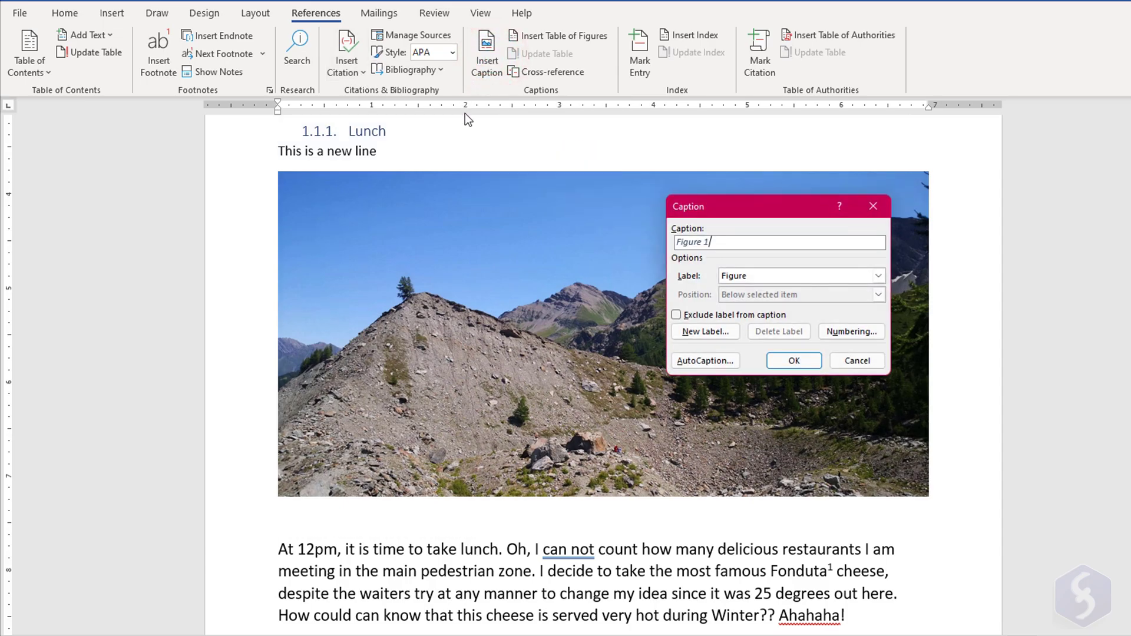
click(879, 276)
click(812, 299)
click(794, 360)
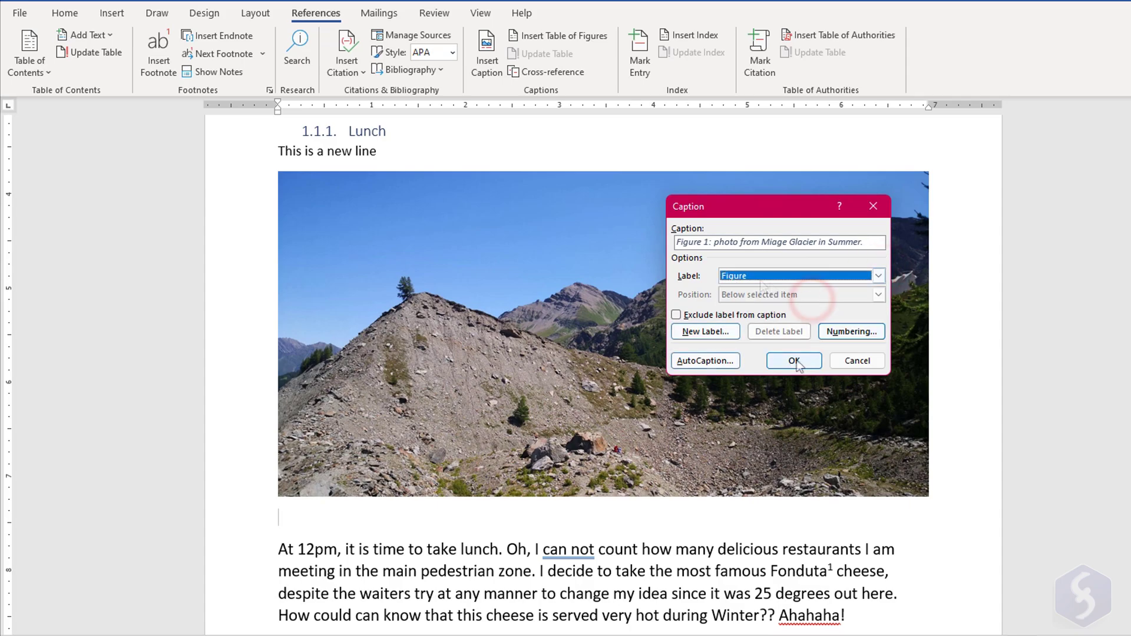
triple_click(538, 516)
click(65, 13)
click(378, 65)
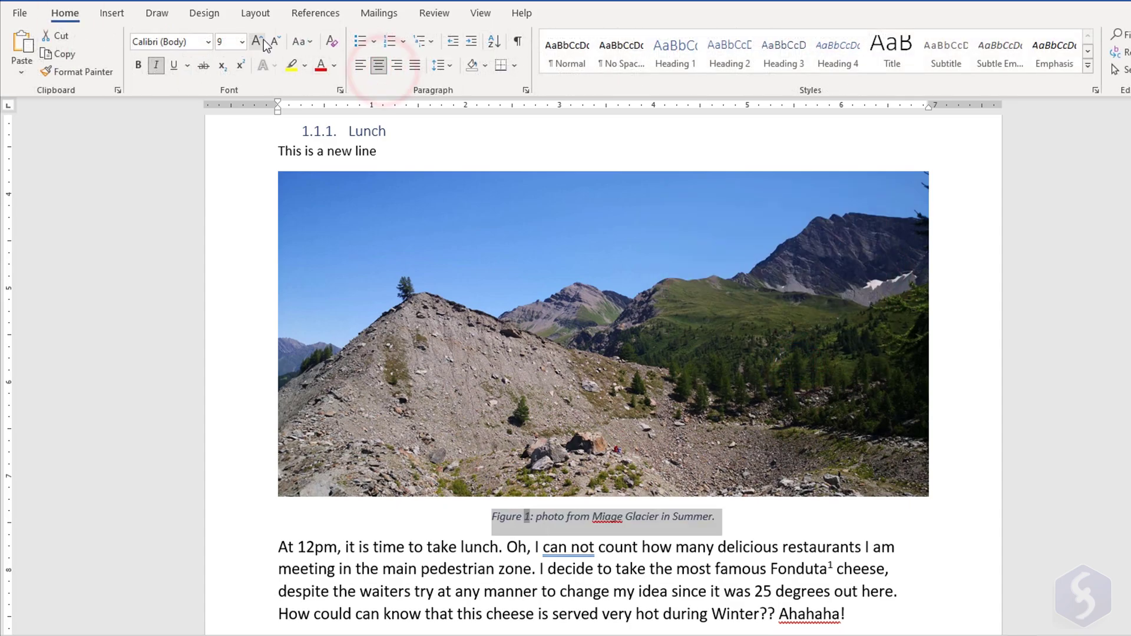
click(257, 41)
click(257, 41)
click(257, 42)
click(568, 554)
- Add the centred caption 'Figure 2: Val Veny... how beautiful!!' under the Val Veny photo
click(316, 13)
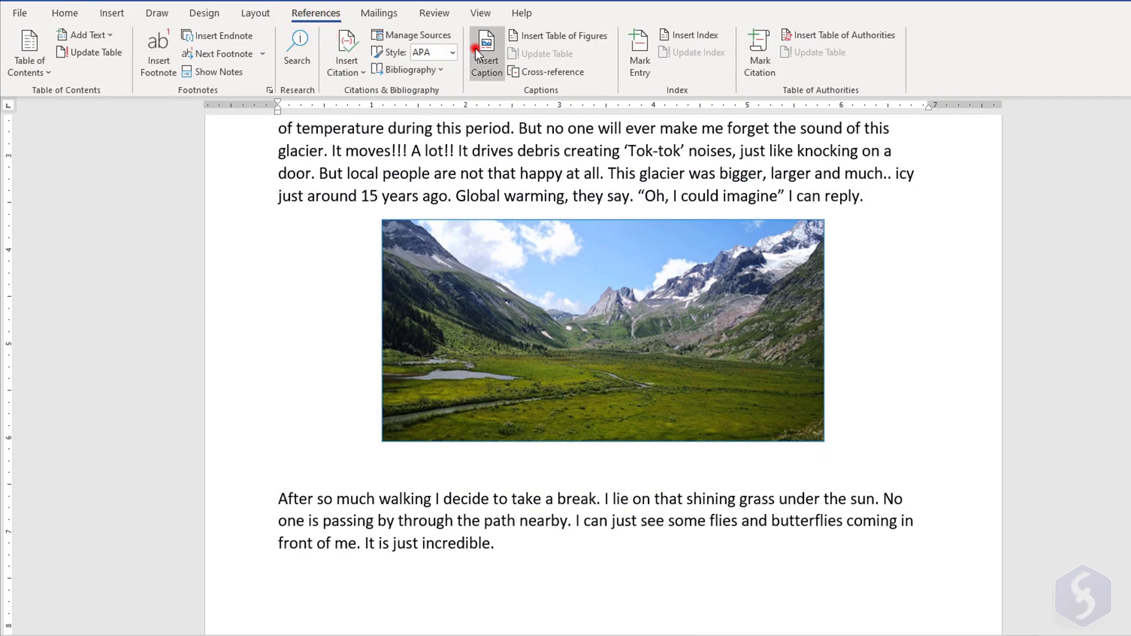
click(485, 52)
text(: Val Veny... how beautiful!!)
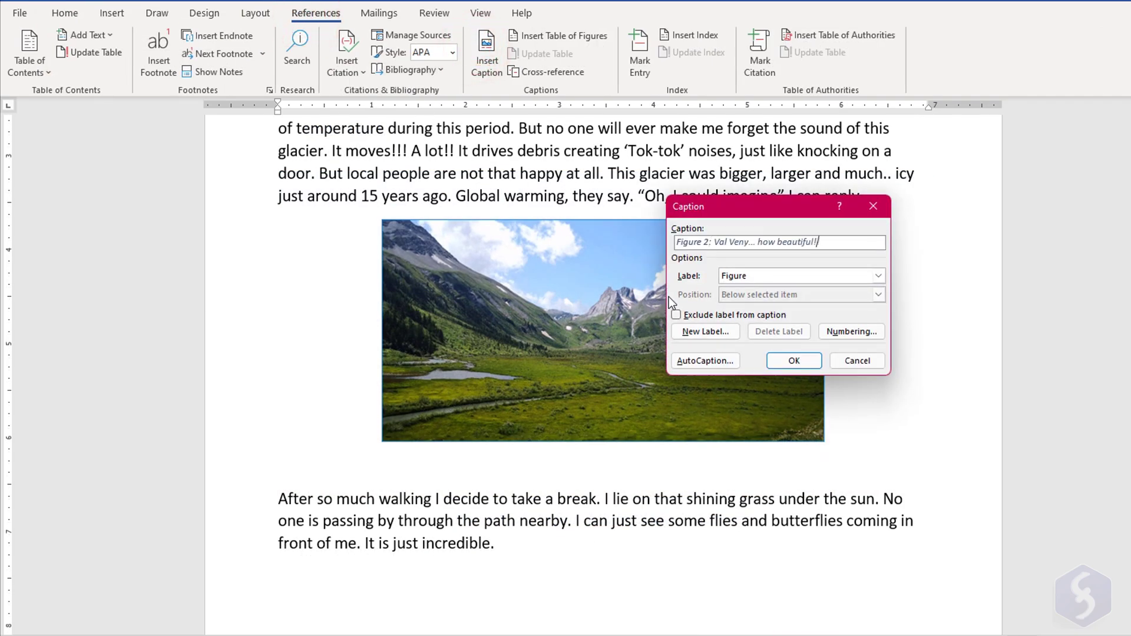
click(789, 364)
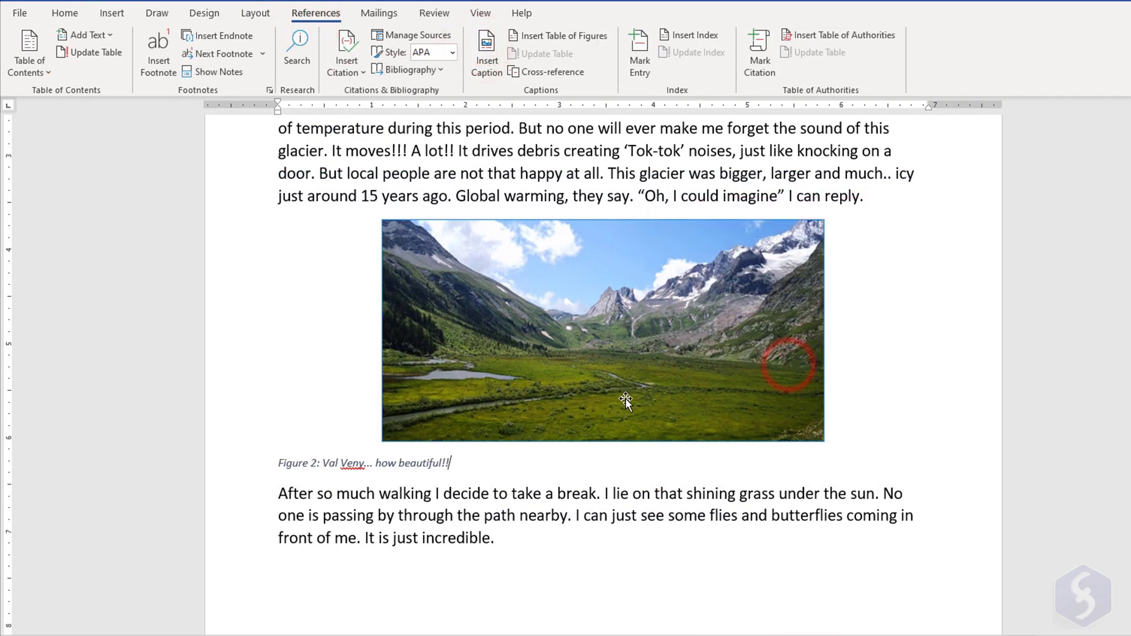
triple_click(471, 465)
click(65, 13)
click(379, 65)
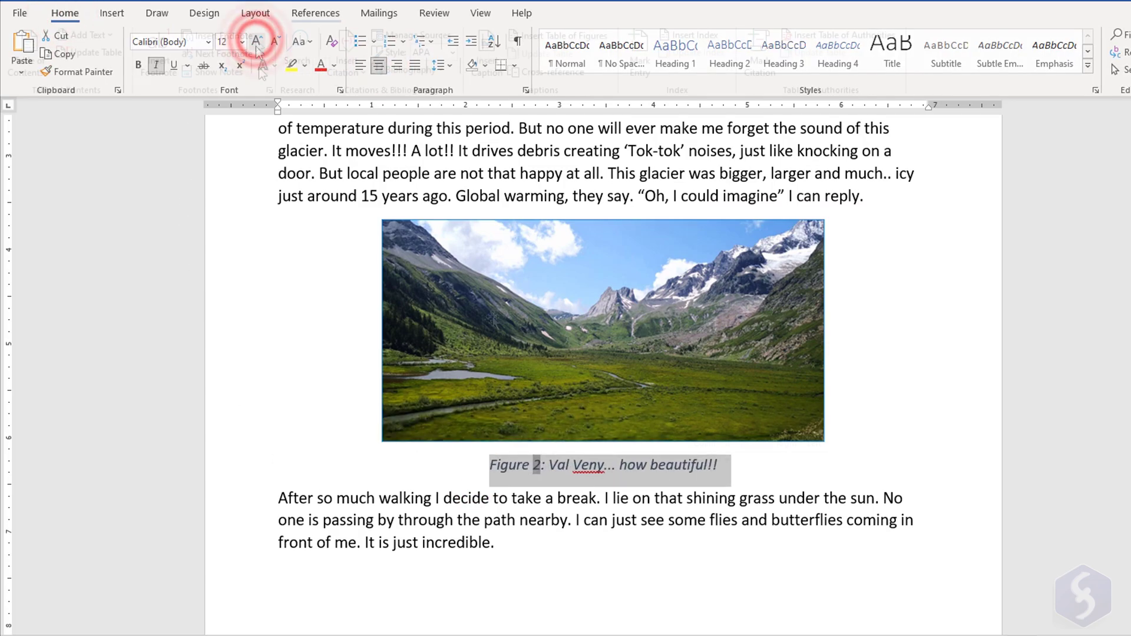
- Change the caption numbering format to letters
click(316, 13)
click(487, 59)
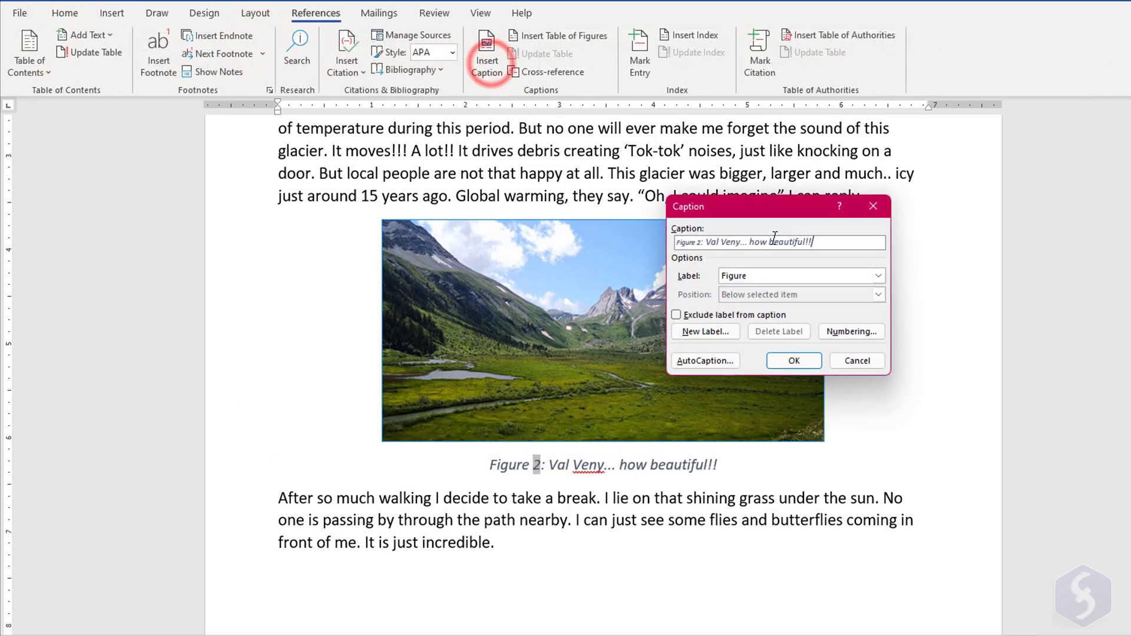
click(863, 336)
click(827, 266)
click(770, 298)
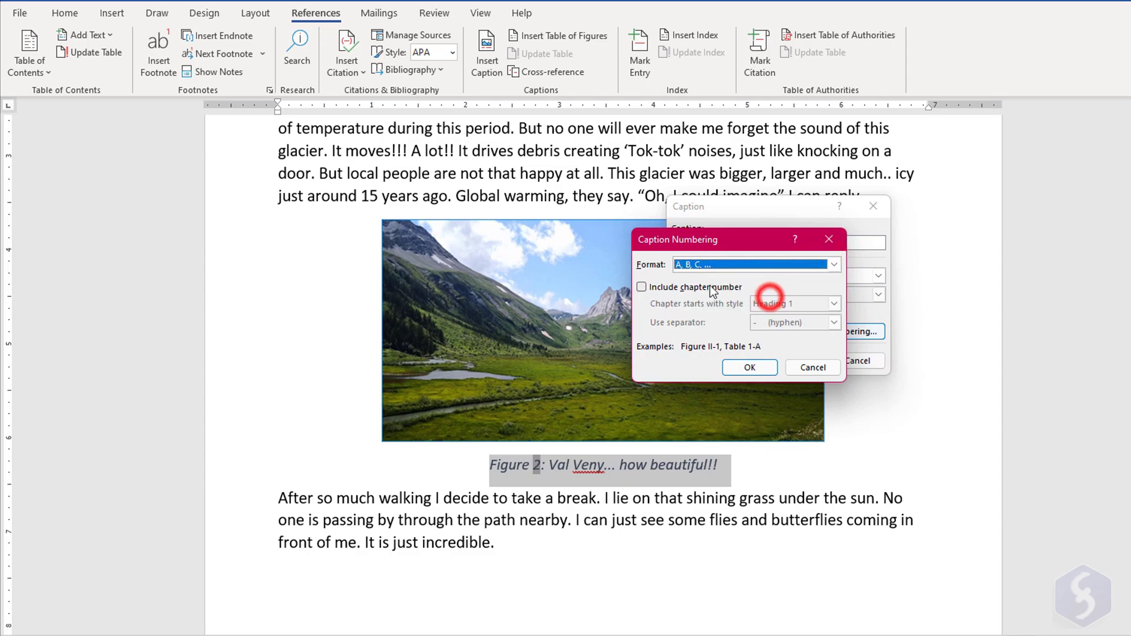
click(750, 368)
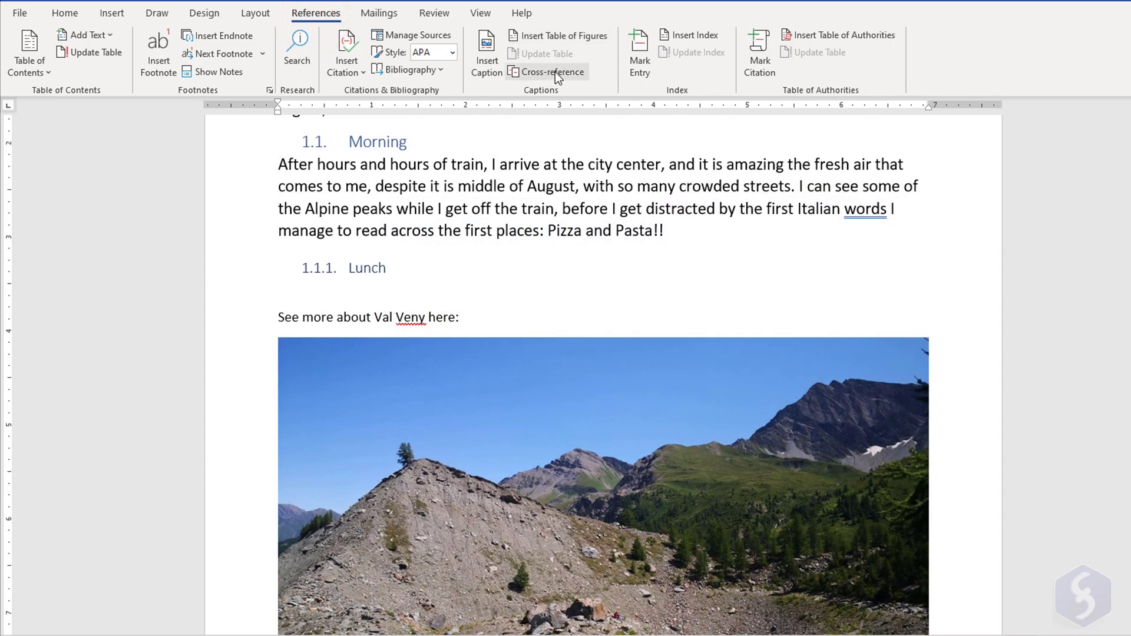
- Insert a cross-reference to the whole Figure 2 caption, with Figure as reference type
click(553, 72)
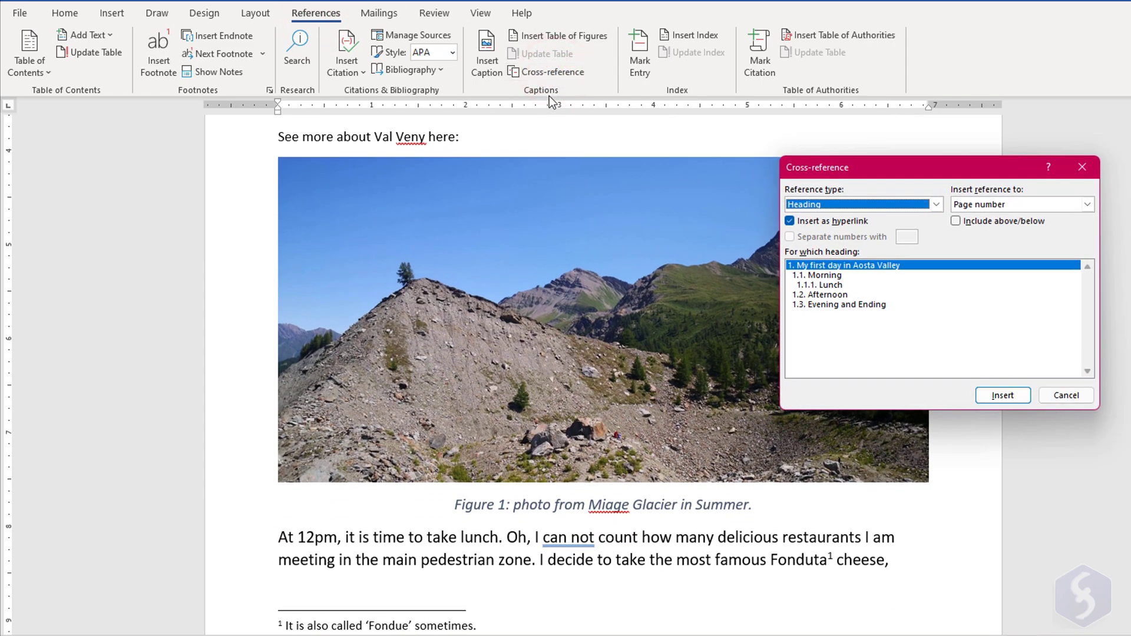
click(941, 205)
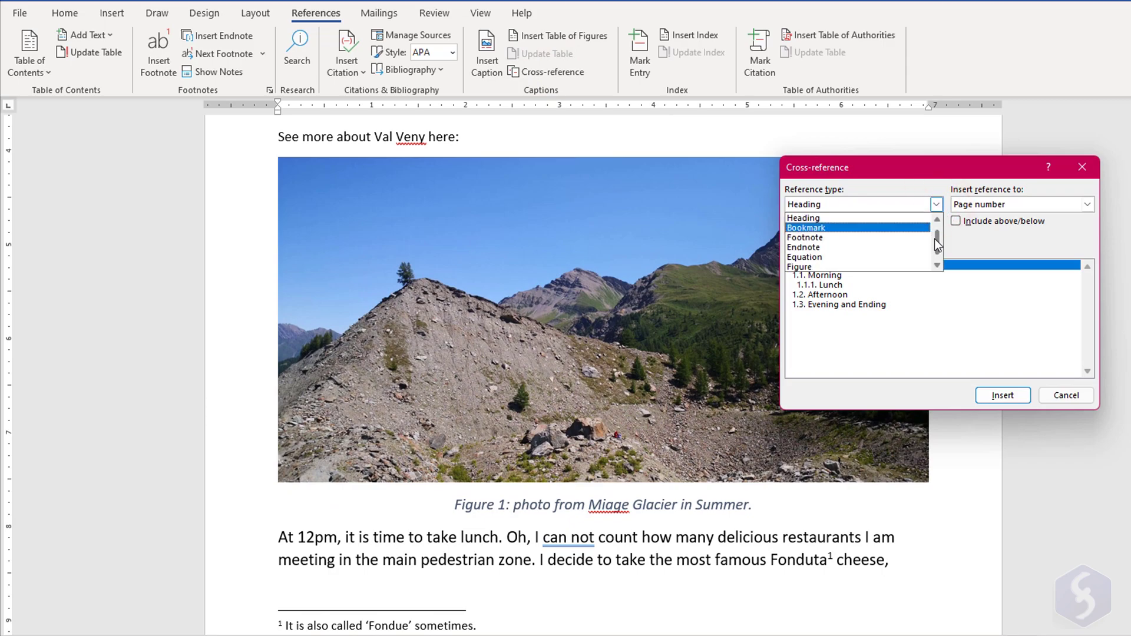
scroll(938, 245, down, 2)
click(883, 218)
click(877, 275)
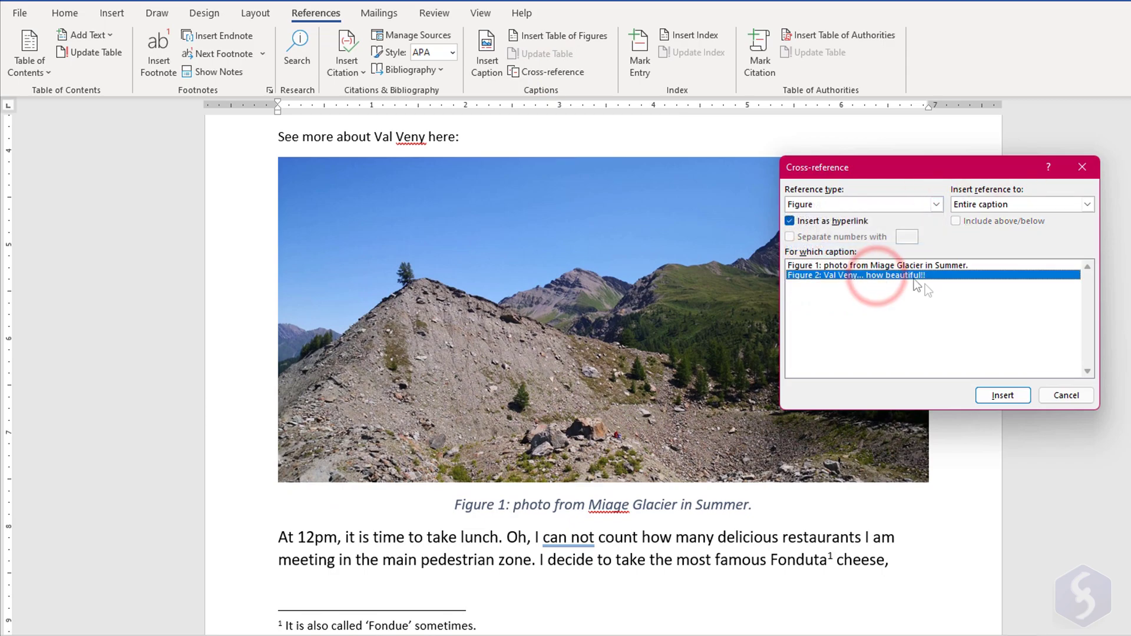
click(1010, 395)
- Insert an 'Only label and number' Figure 2 reference and follow it to the caption
click(1087, 204)
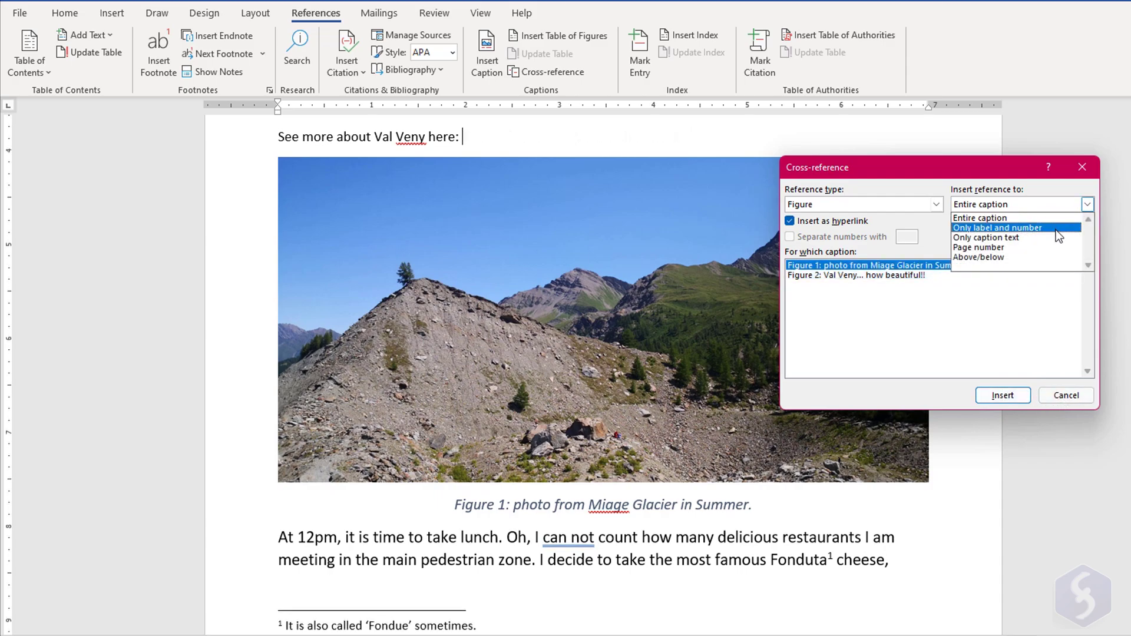
click(1055, 228)
click(1009, 396)
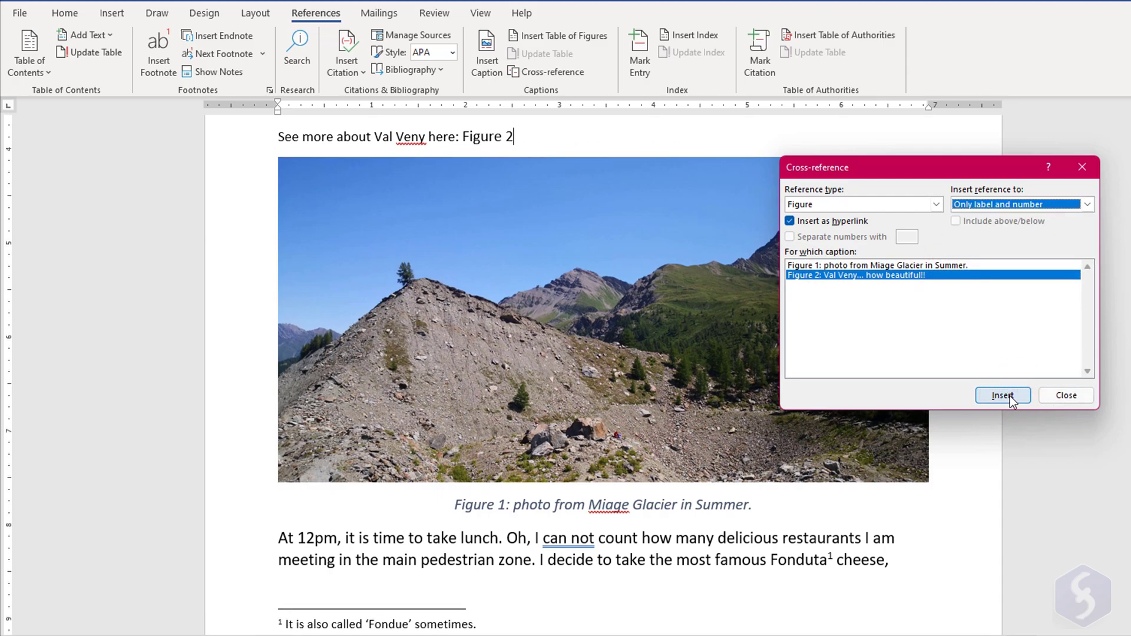
click(1066, 396)
ctrl+click(500, 137)
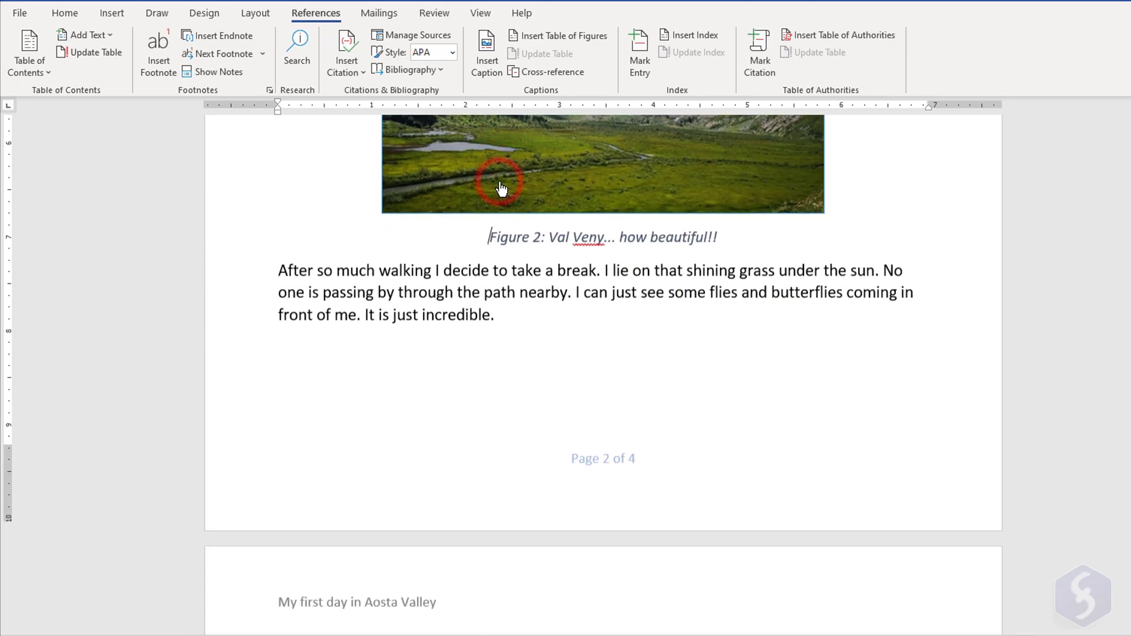
scroll(511, 257, up, 4)
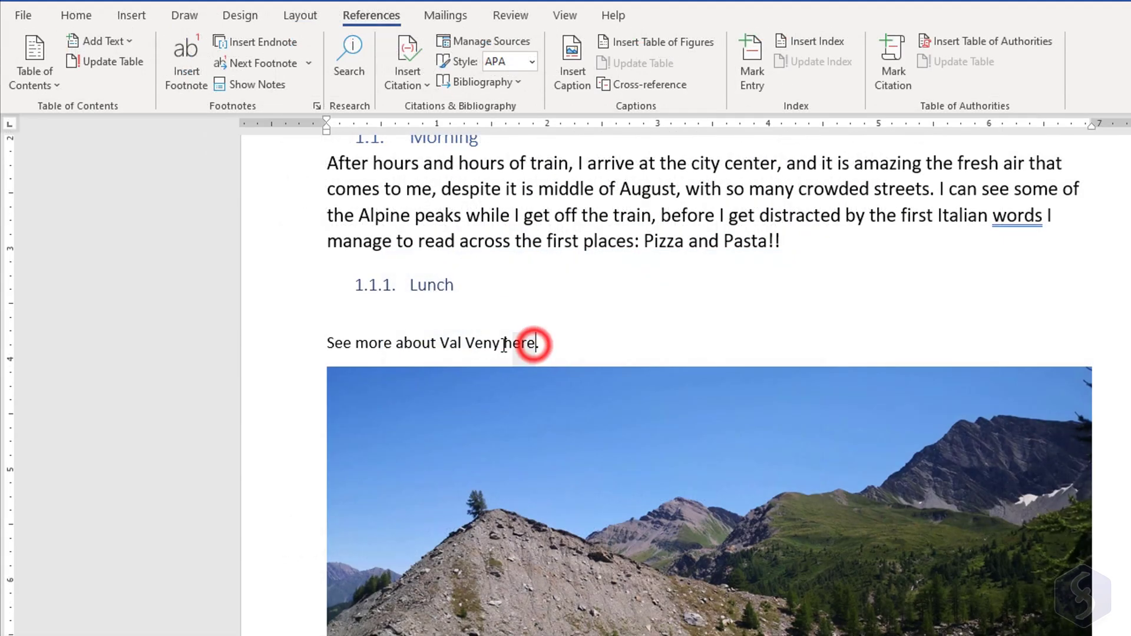
- Hyperlink the word 'here' to the pasted Val Veny web page address
drag(504, 345, 502, 344)
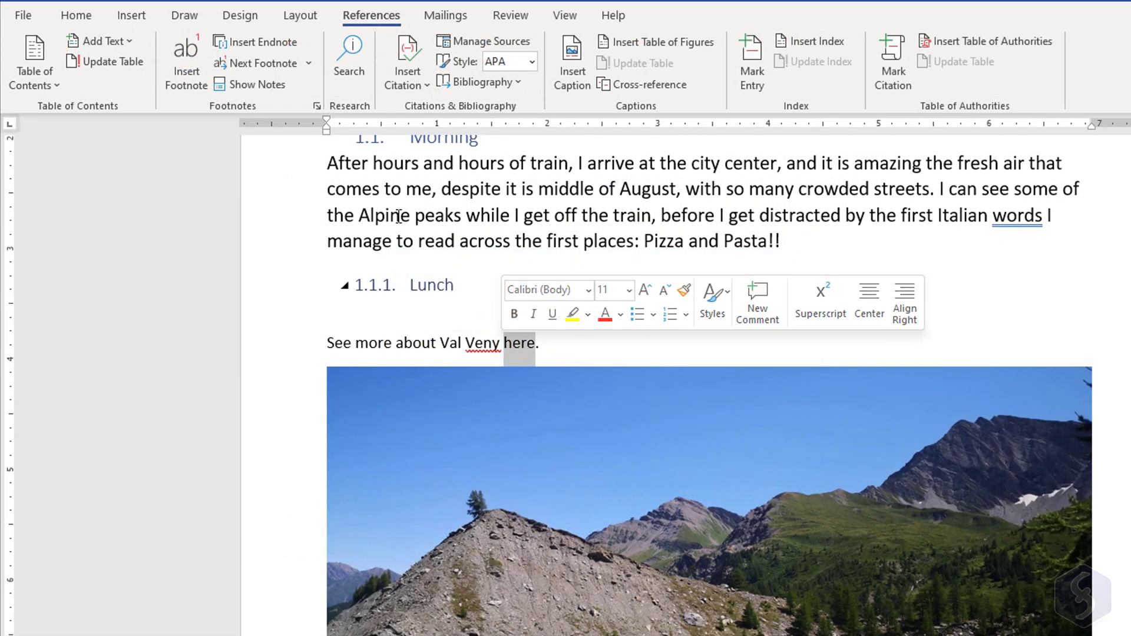
click(135, 21)
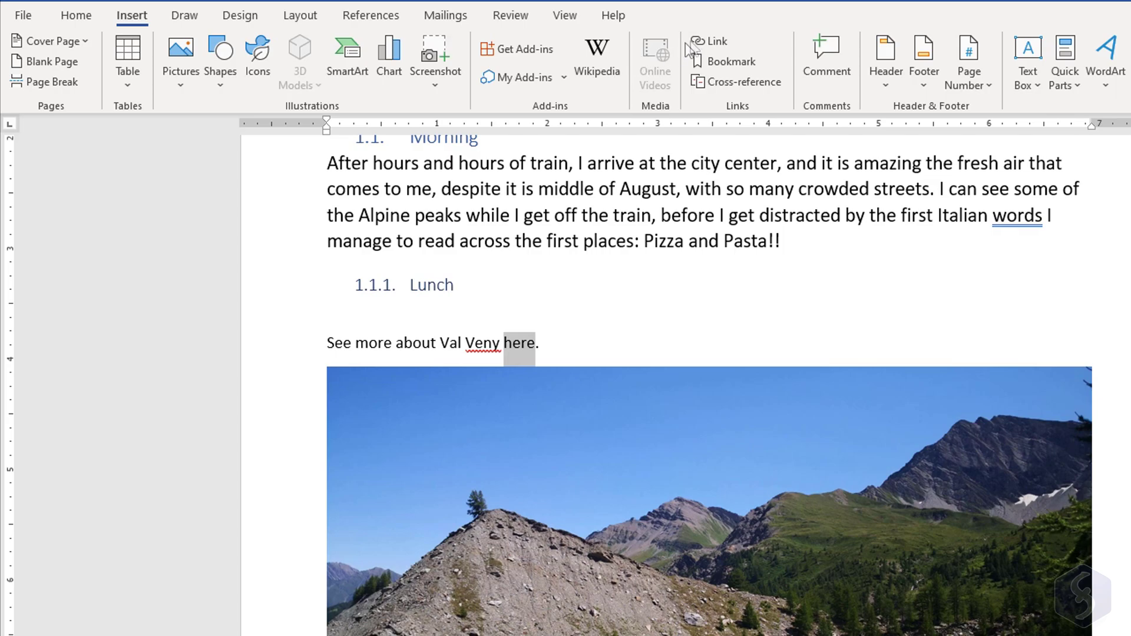
click(707, 42)
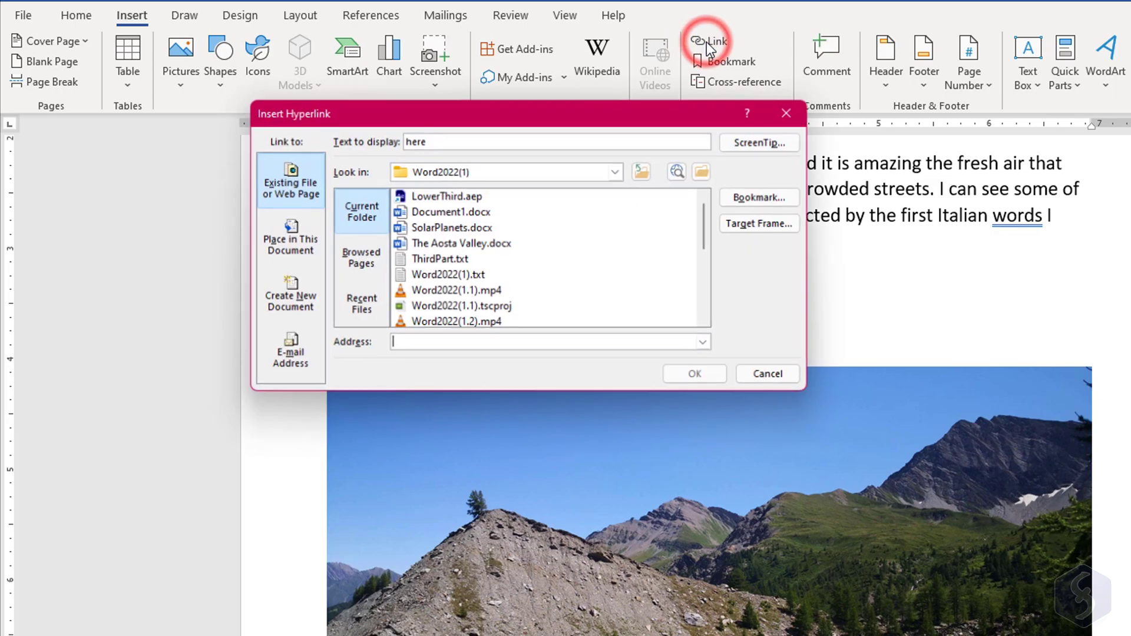
right_click(422, 346)
click(462, 396)
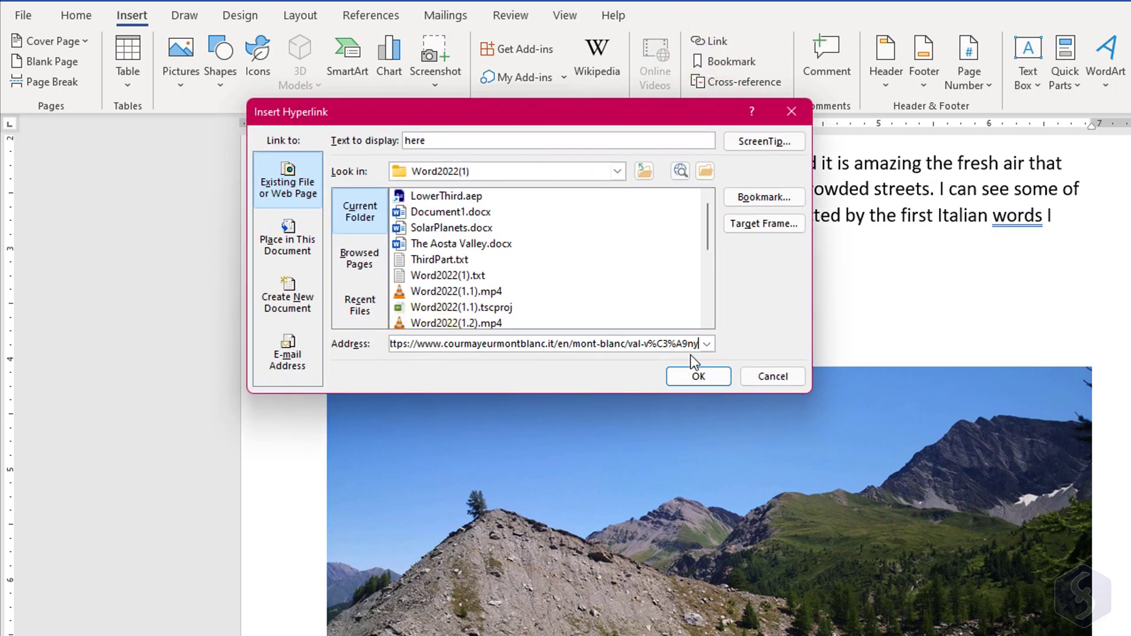
click(698, 377)
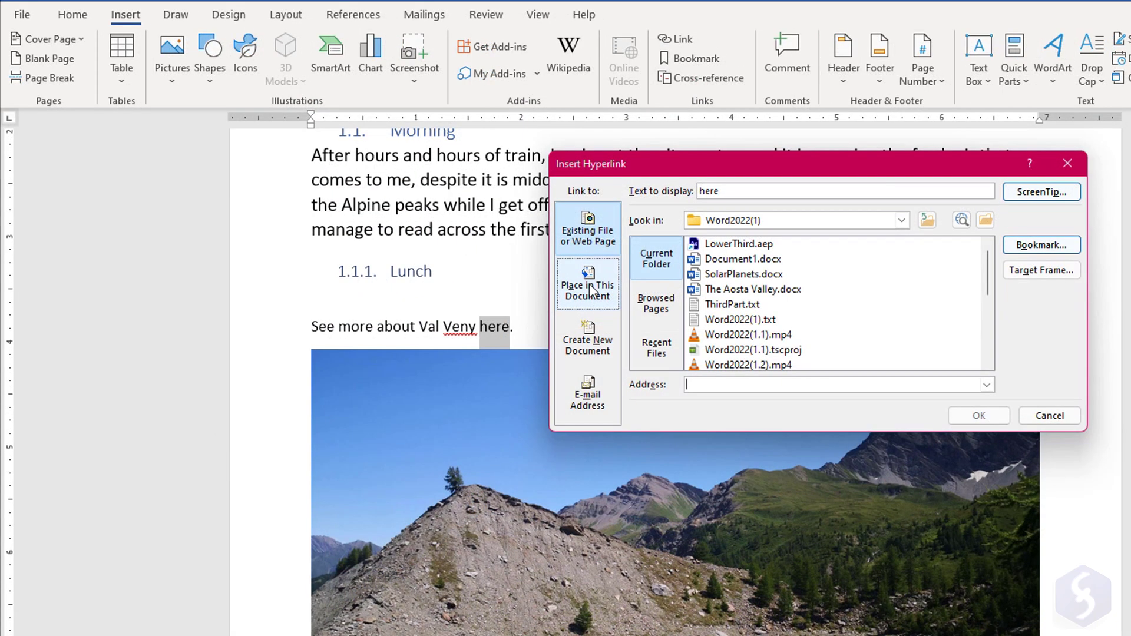
- Retarget the 'here' link to the Lunch heading in this document
click(616, 290)
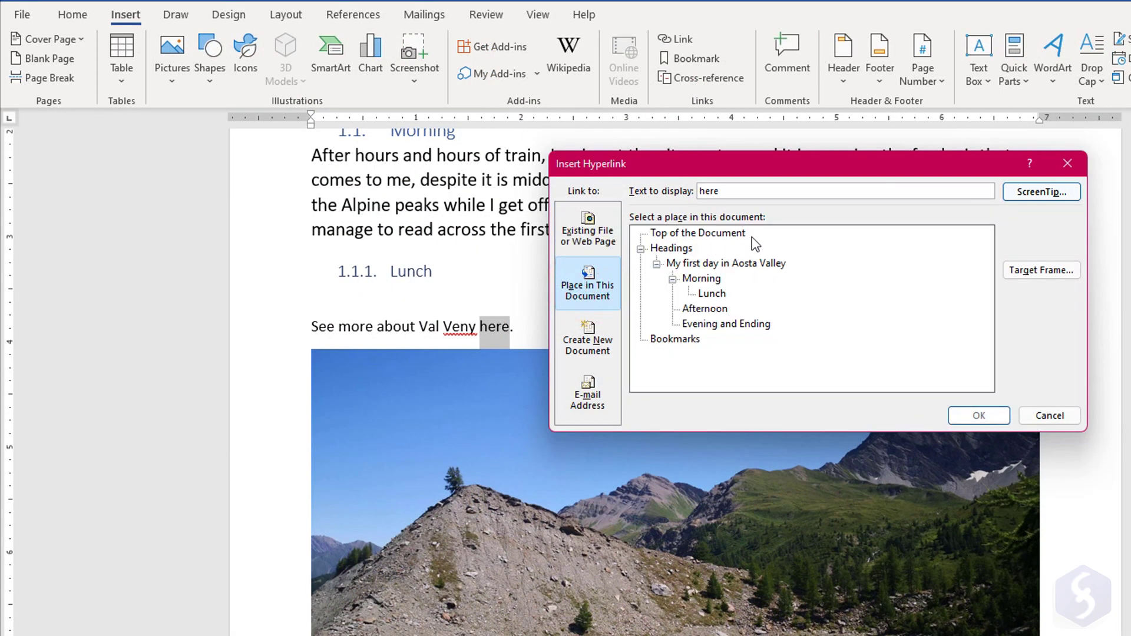
click(683, 248)
double_click(710, 294)
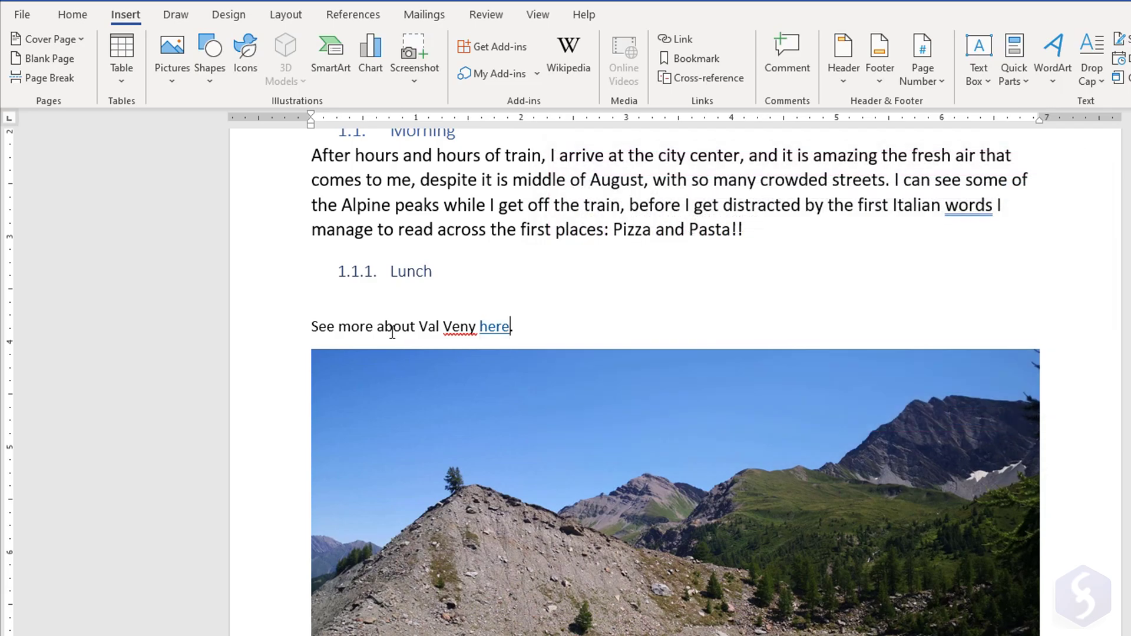
- Follow the 'here' link, then remove the hyperlink, leaving plain text
ctrl+click(501, 327)
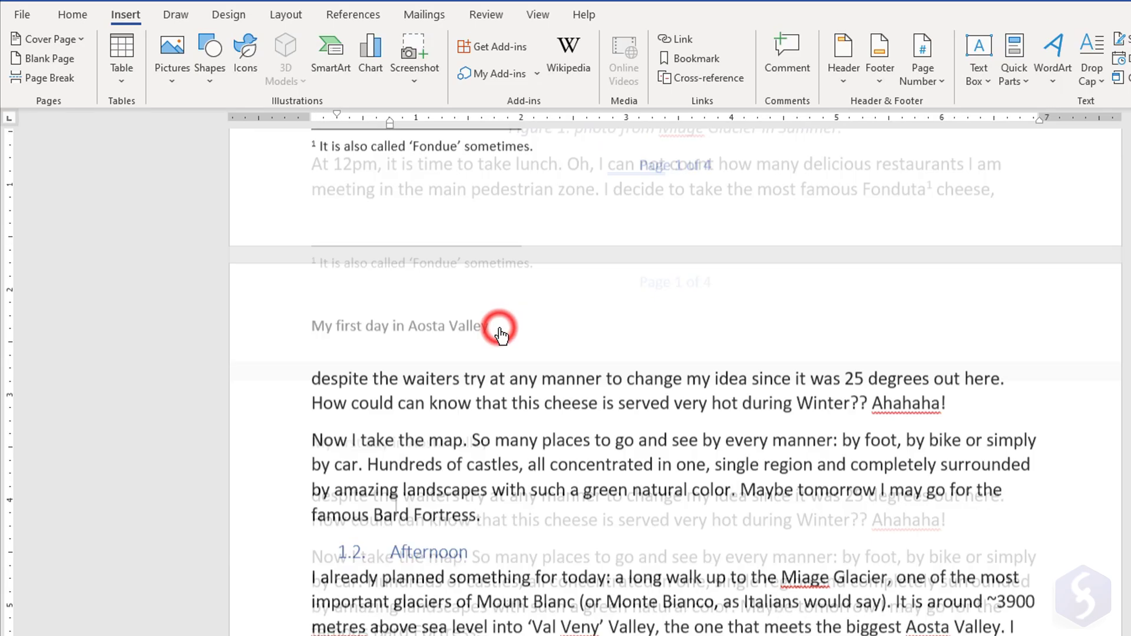
scroll(576, 301, down, 3)
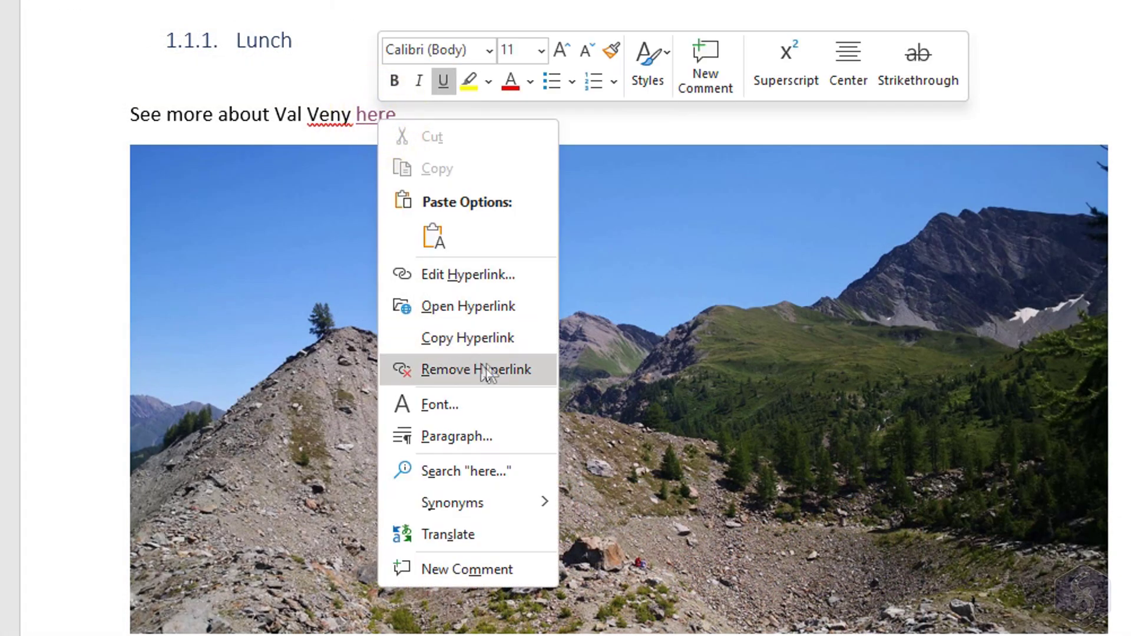
click(533, 368)
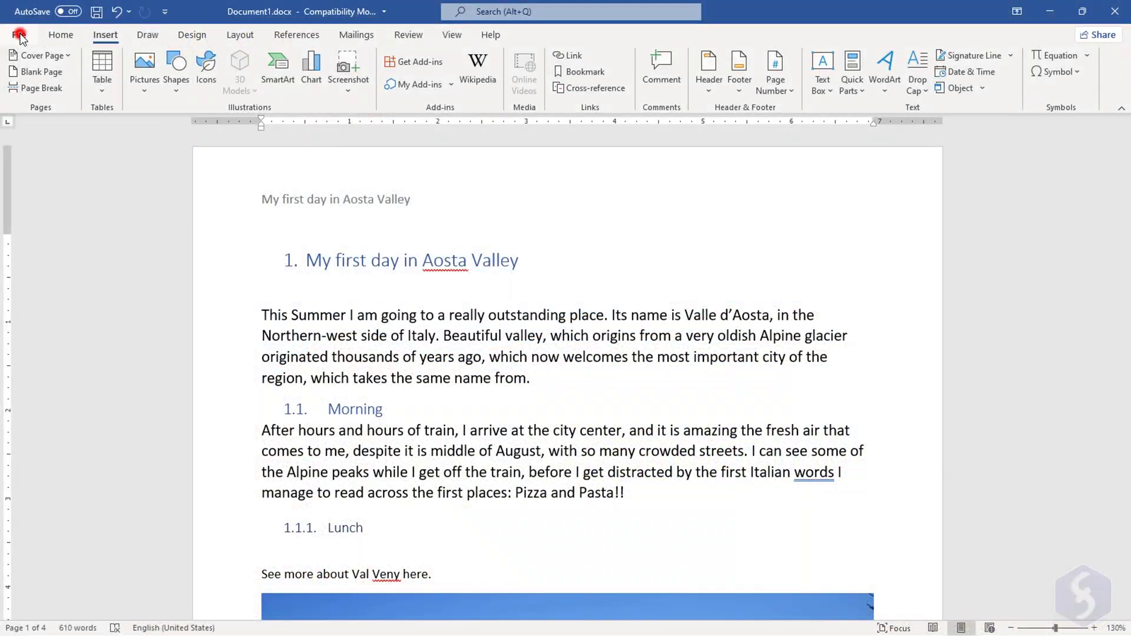
- Save the letter as Document1.pdf in the Word2022(1) folder with PDF type
click(19, 35)
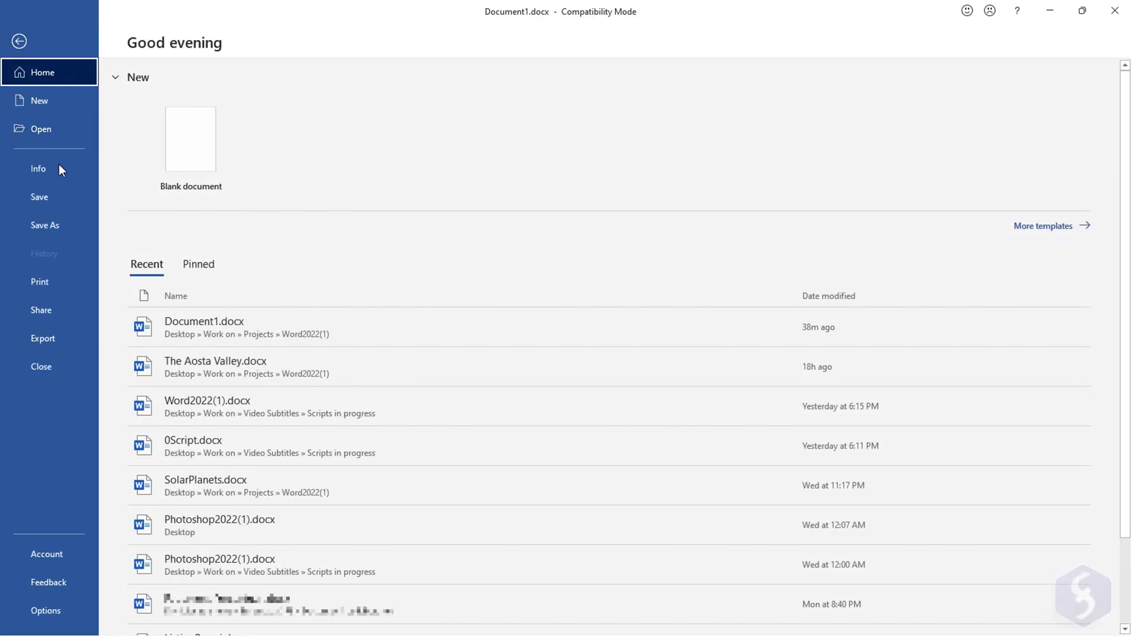
click(50, 227)
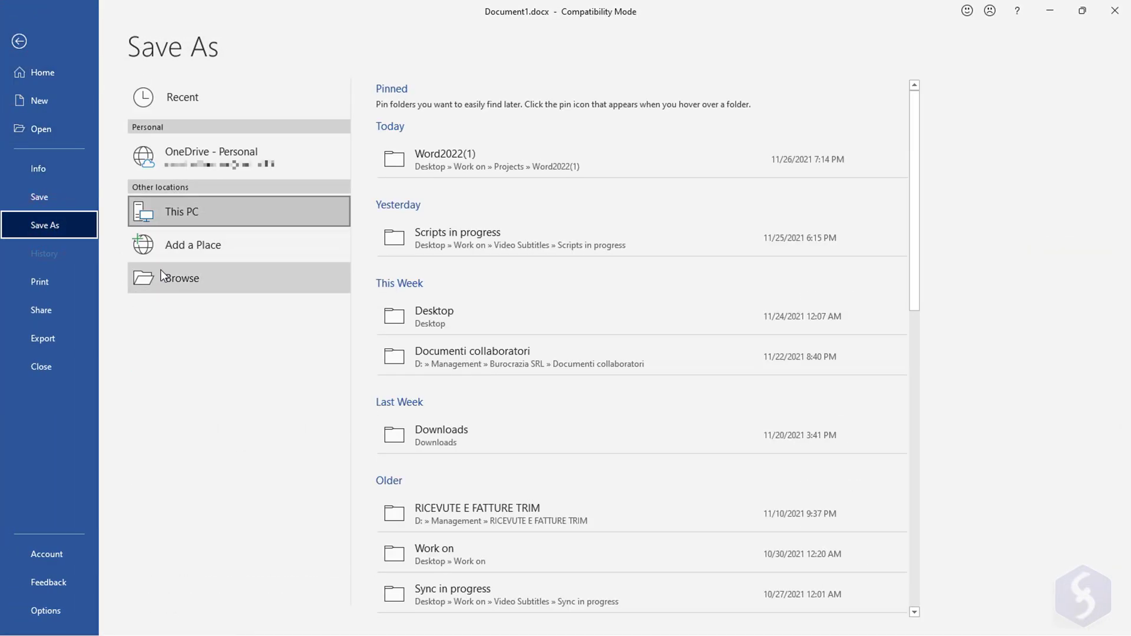
click(162, 276)
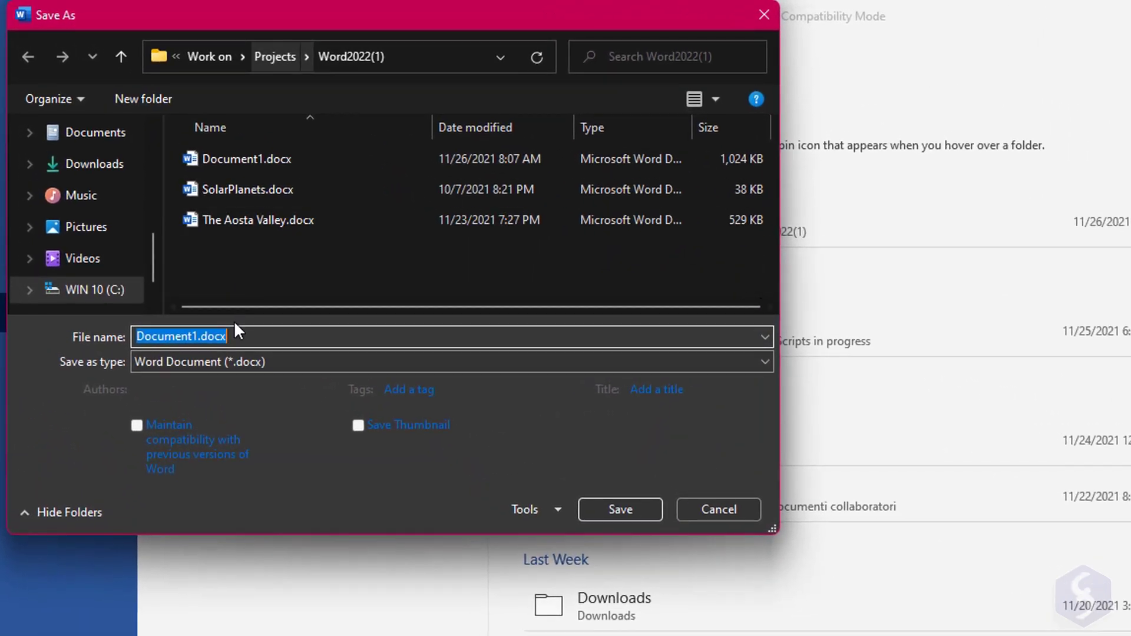
click(165, 241)
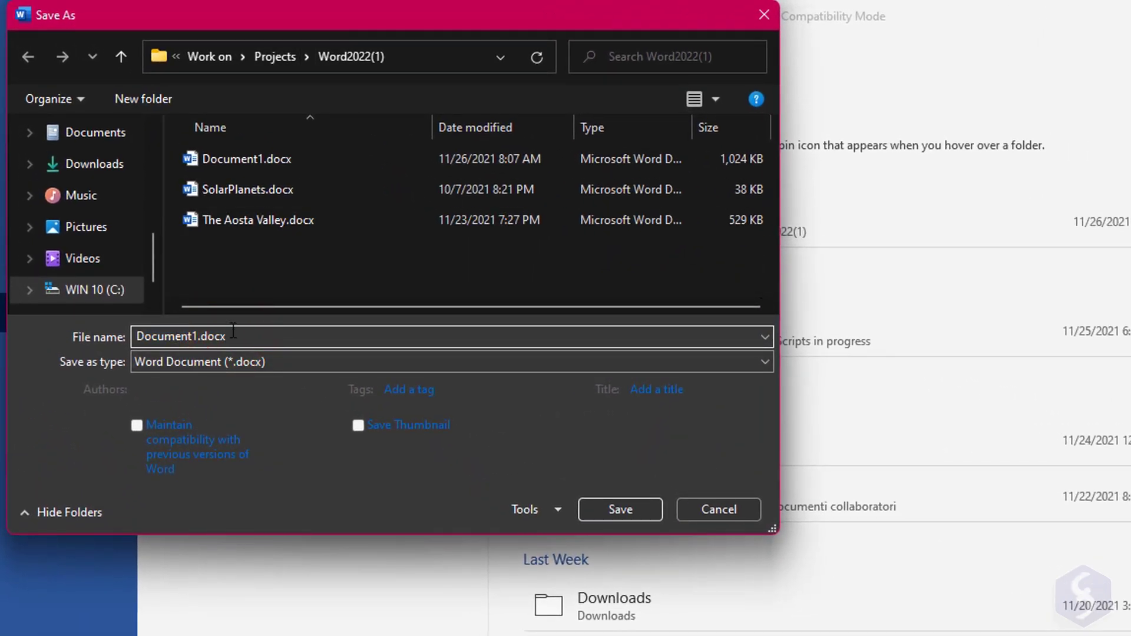
drag(215, 336, 130, 329)
click(427, 366)
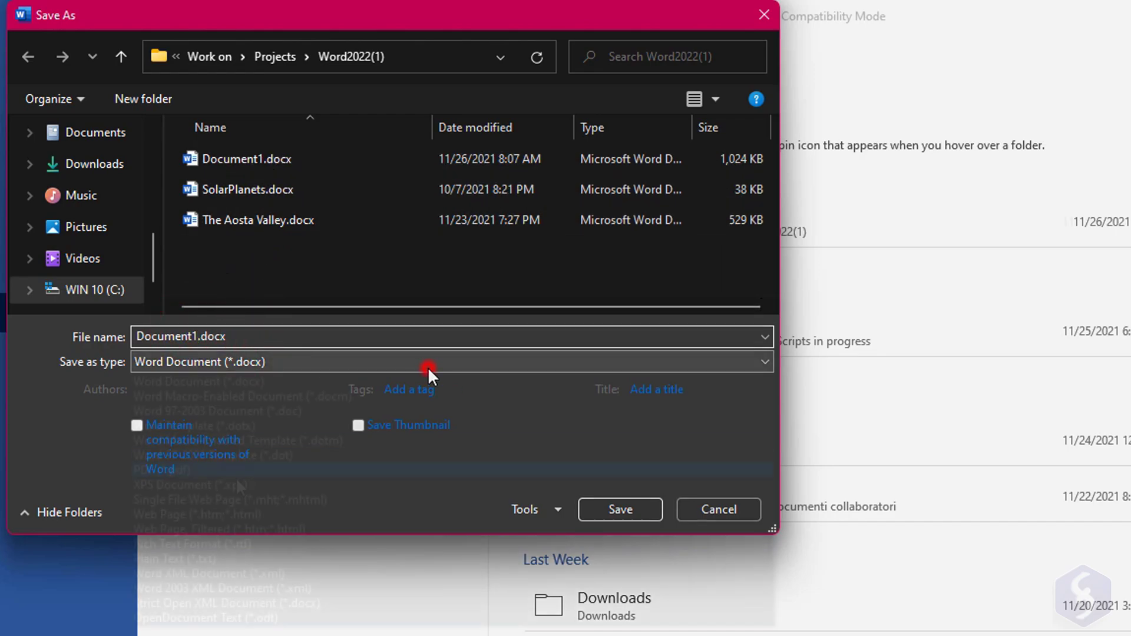
click(199, 468)
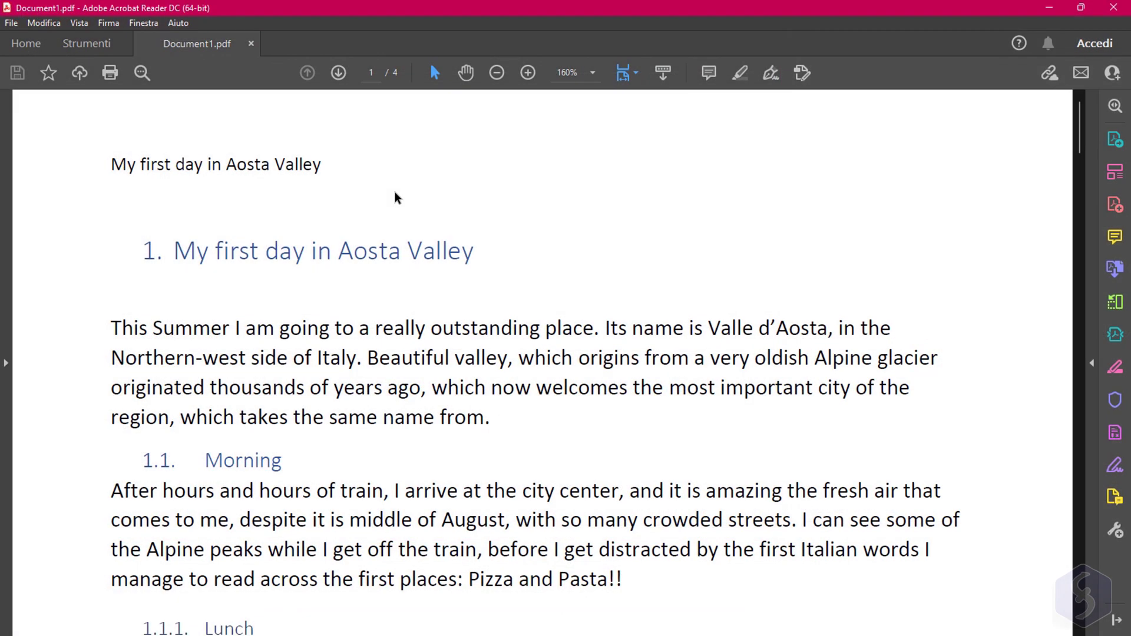
scroll(394, 194, down, 7)
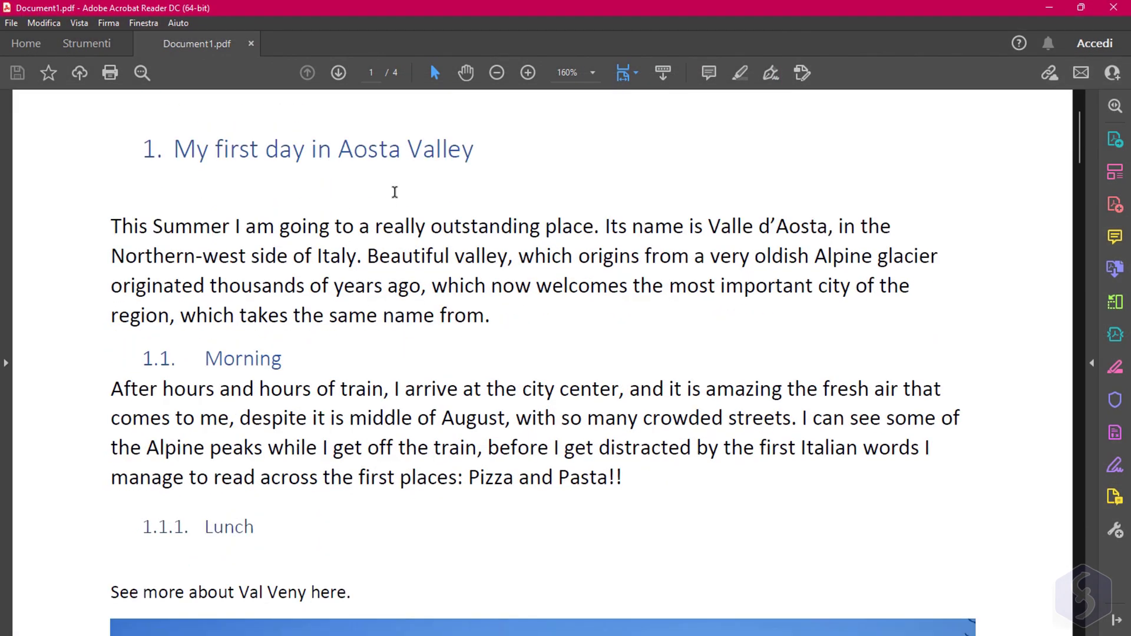
scroll(400, 197, down, 10)
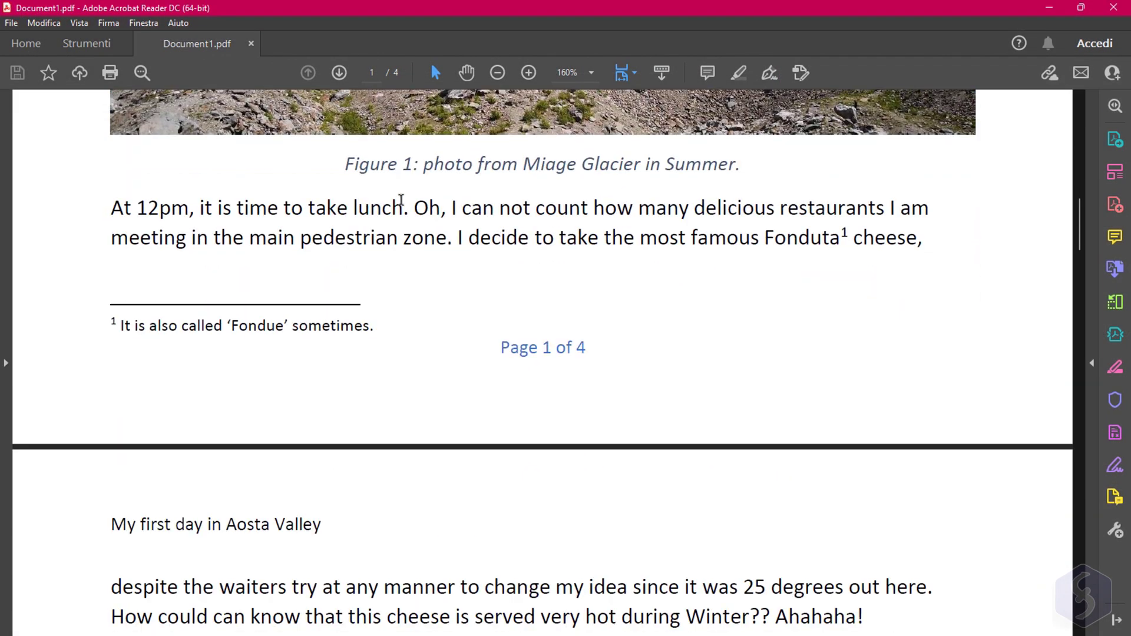
scroll(402, 205, up, 4)
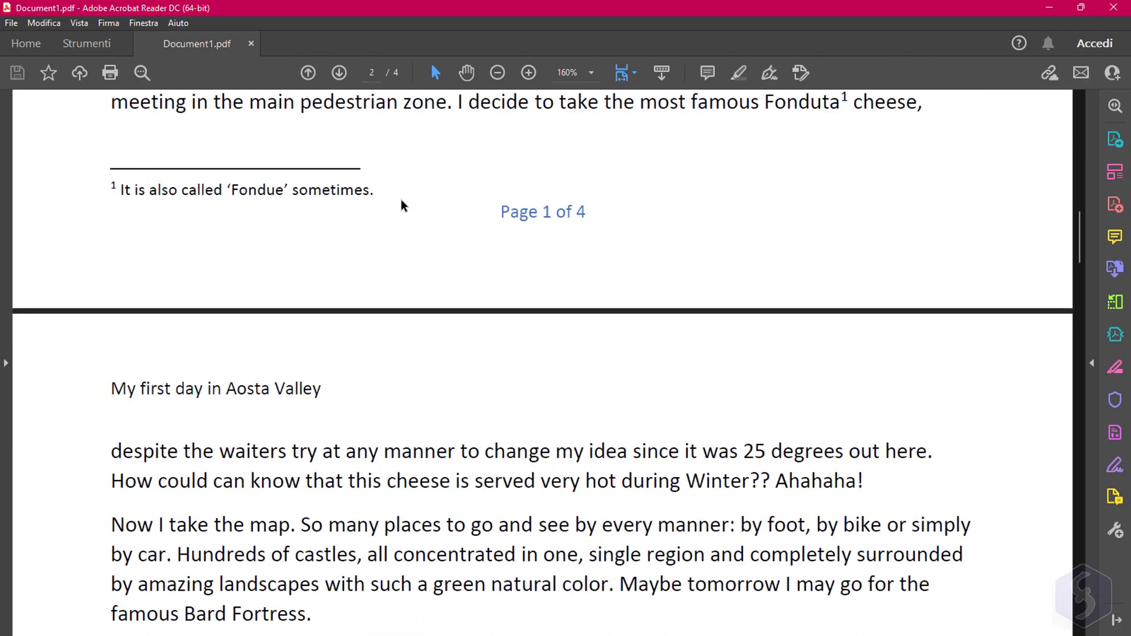
scroll(401, 200, down, 6)
scroll(401, 201, down, 10)
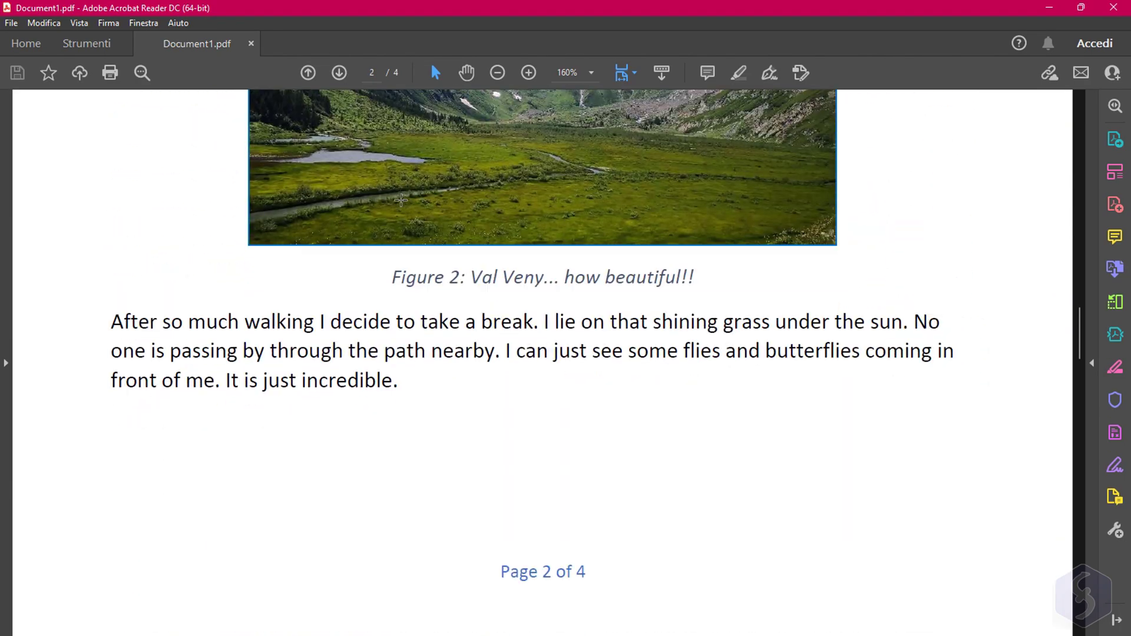
scroll(401, 200, up, 10)
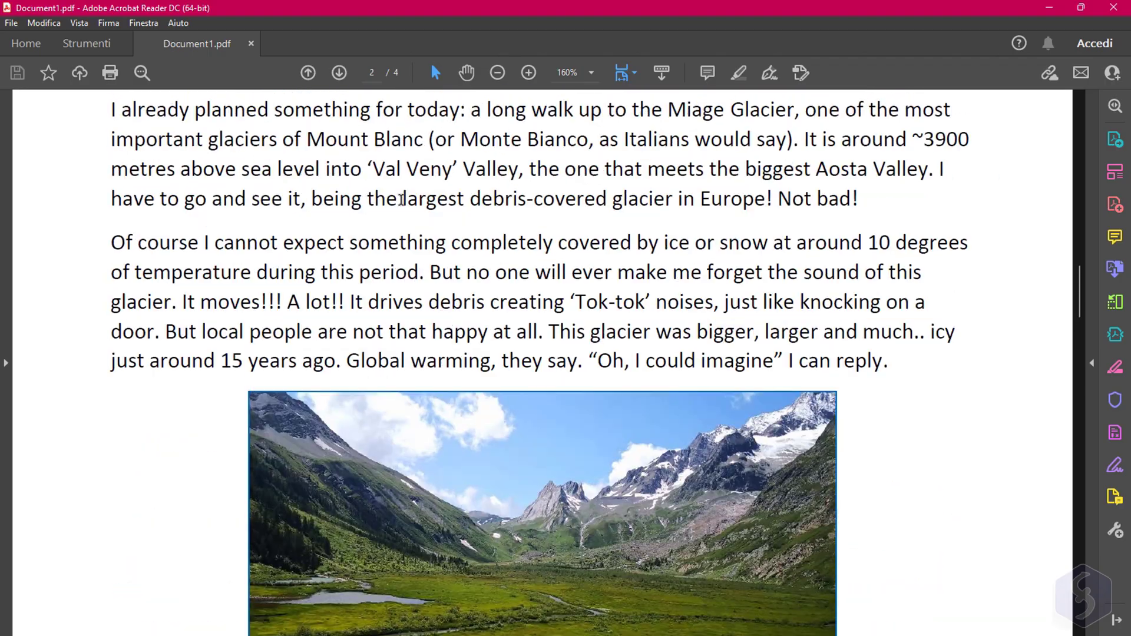